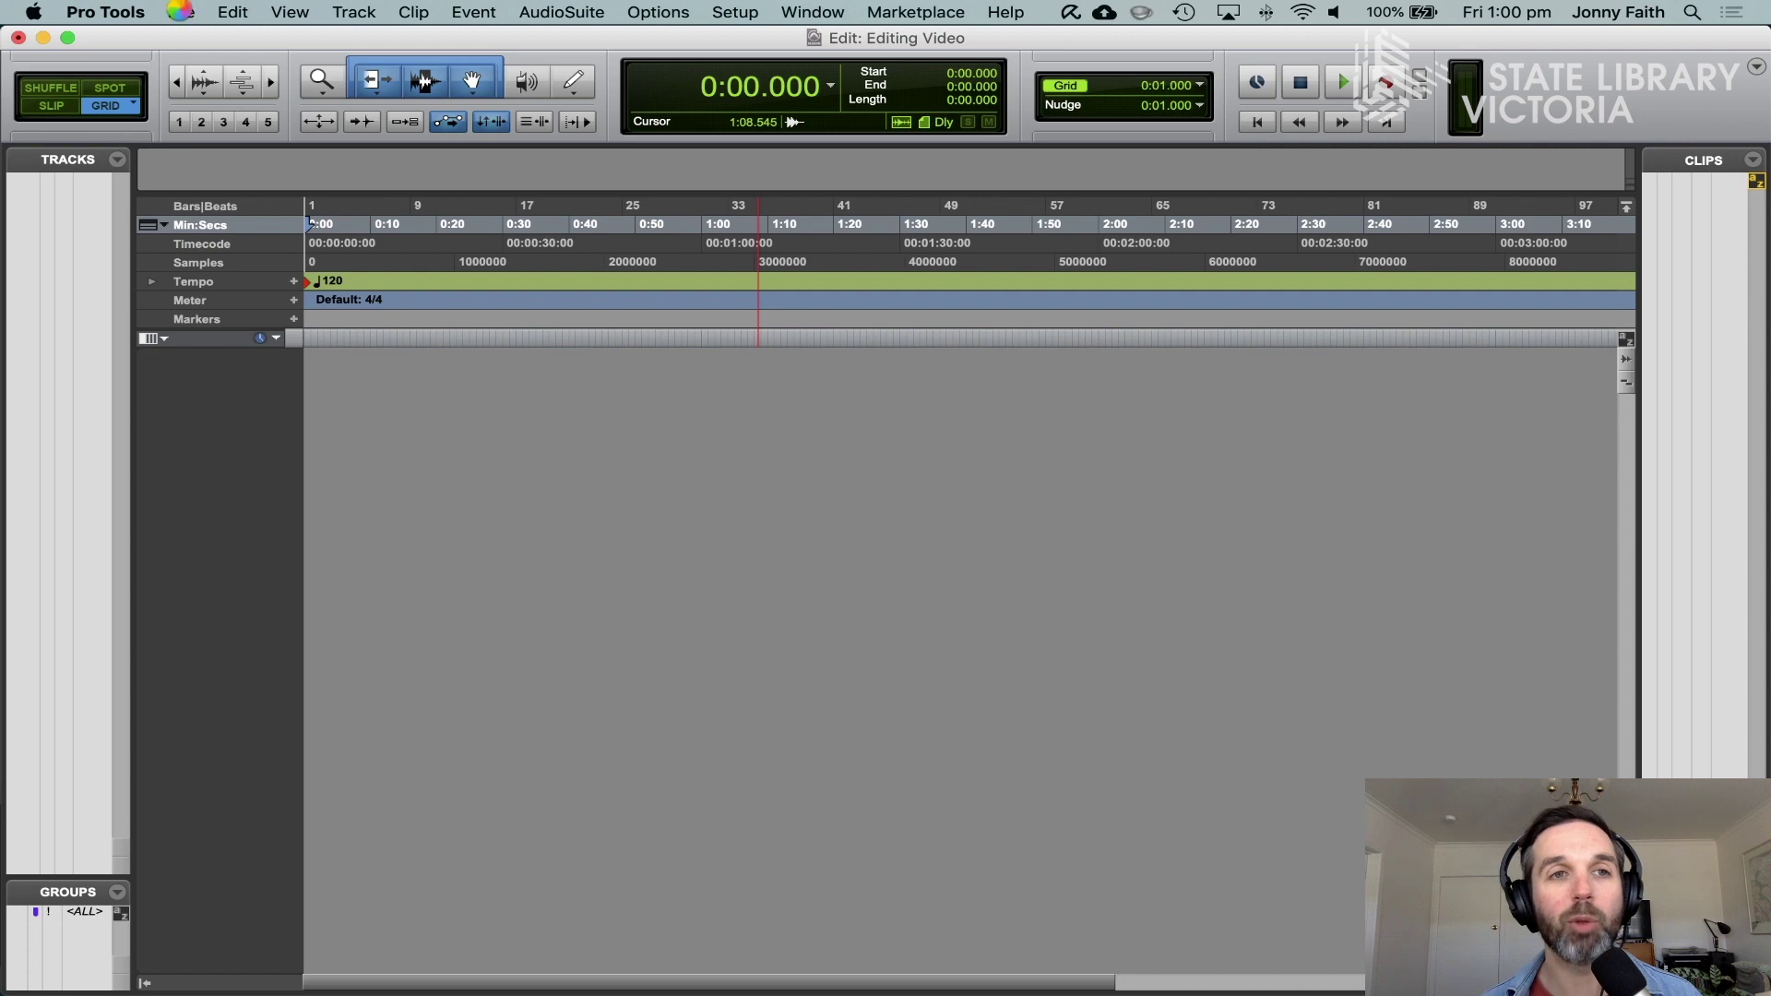
Step: Switch to Finder and import "Elliot joke (CLEAN).wav" into the Edit window as a new audio track, with the clip starting at 0:33
{"action": "left_click", "coordinate": [181, 13]}
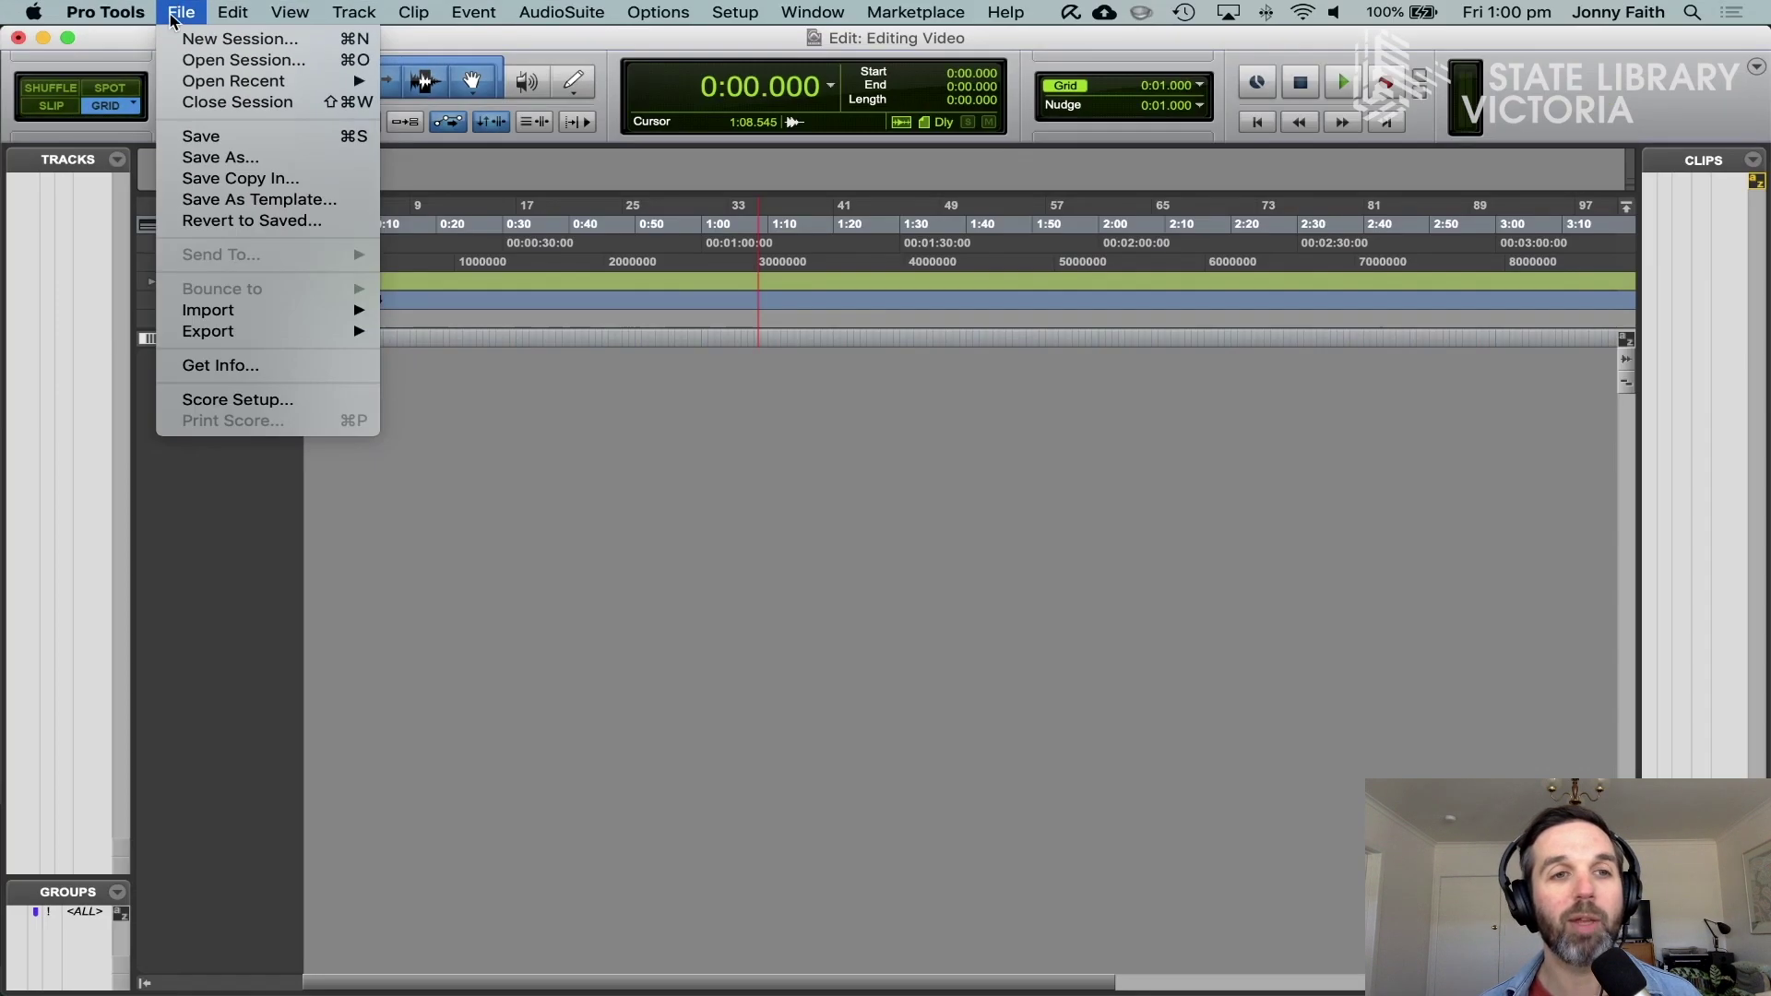
{"action": "mouse_move", "coordinate": [304, 580]}
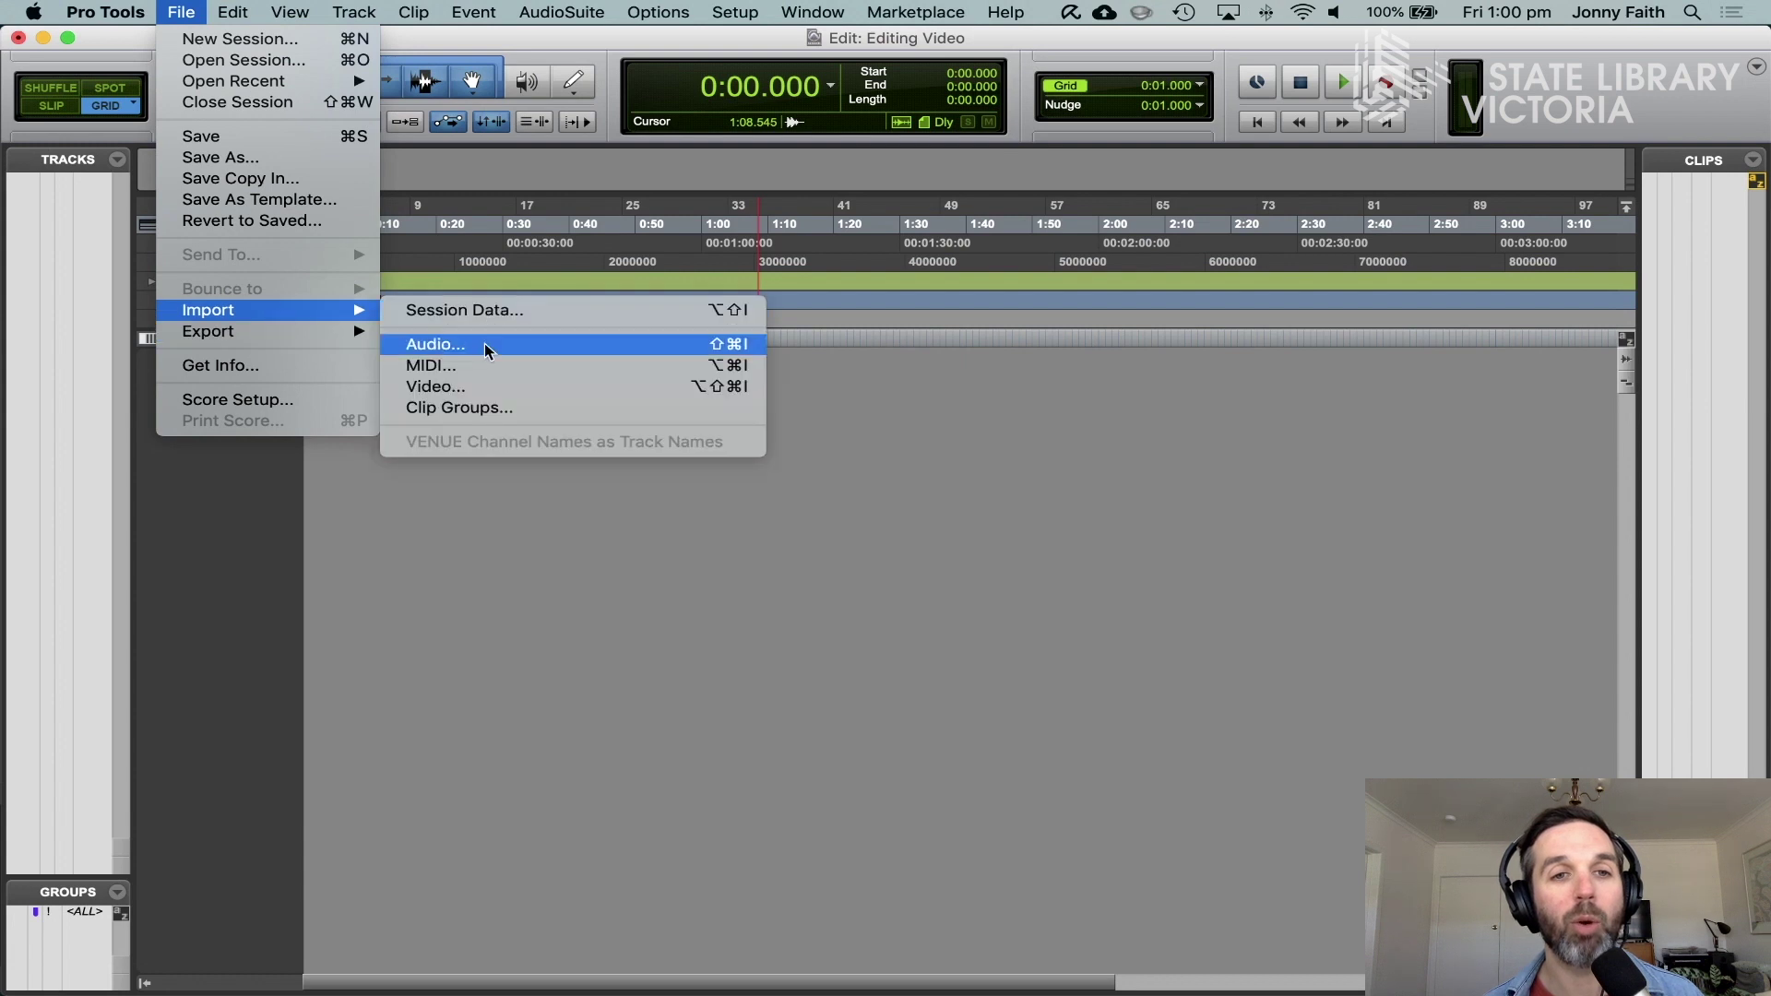
{"action": "left_click", "coordinate": [879, 440]}
{"action": "key", "text": "super+Tab"}
{"action": "key", "text": "super+Tab"}
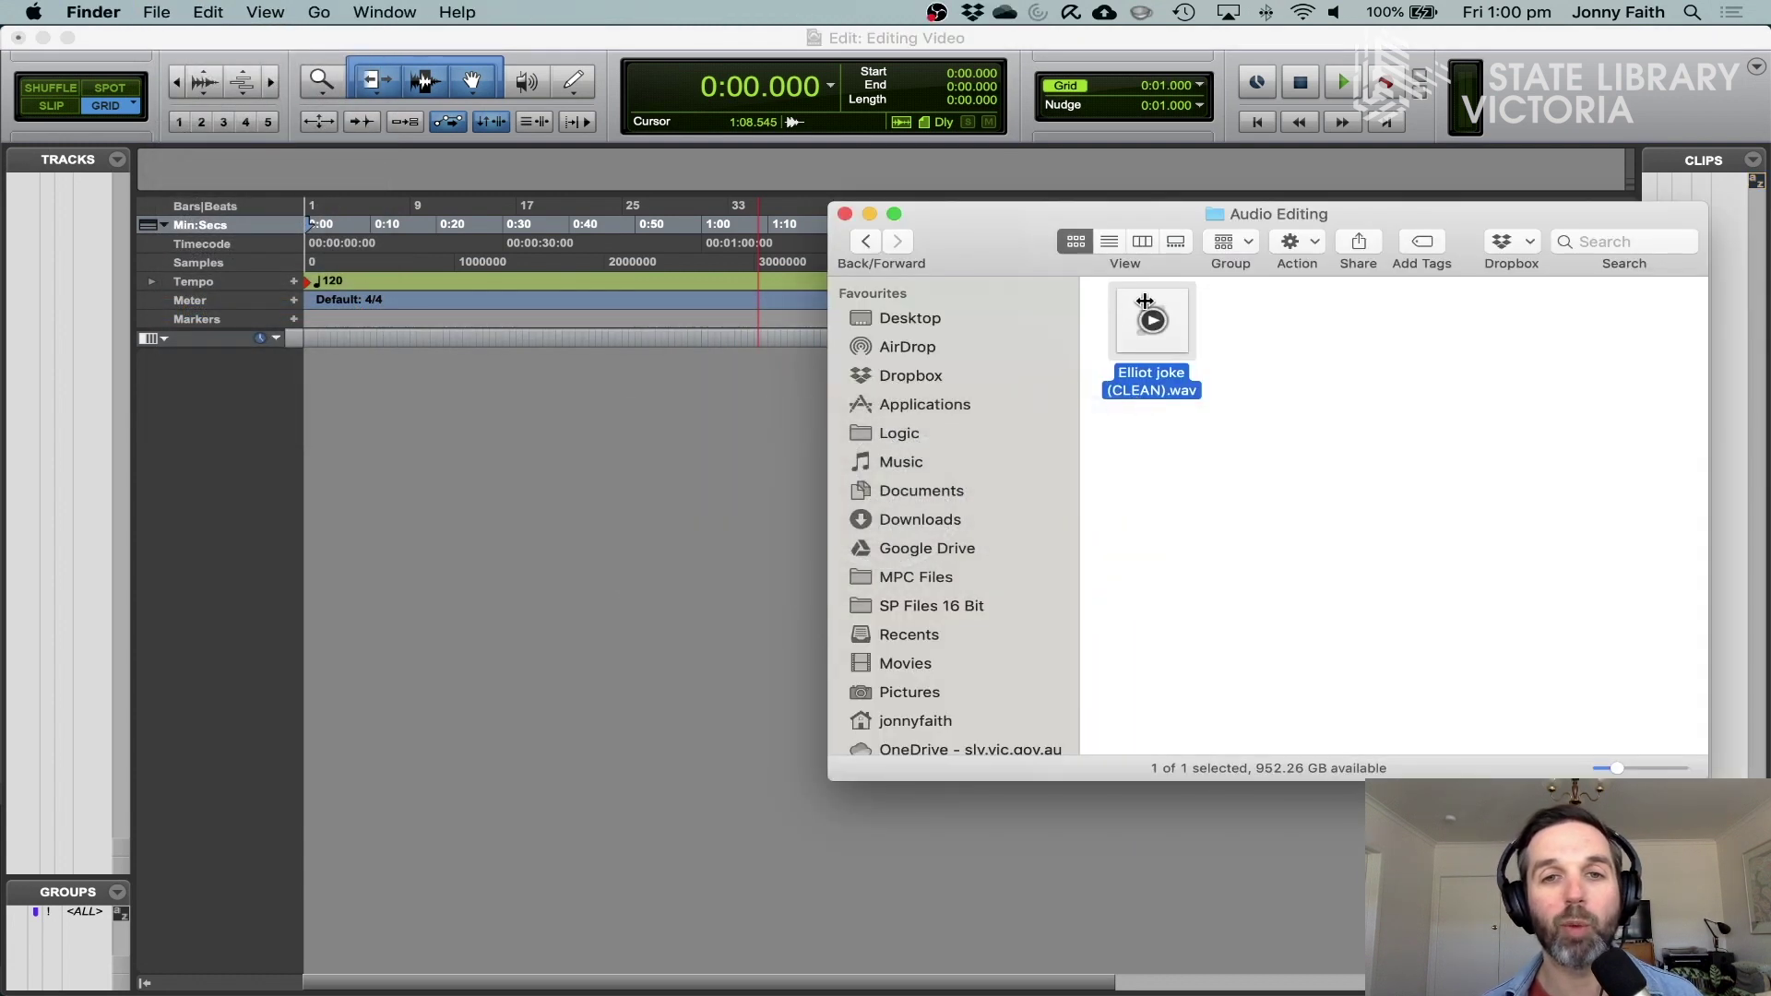
{"action": "left_click_drag", "start_coordinate": [1141, 305], "coordinate": [522, 734]}
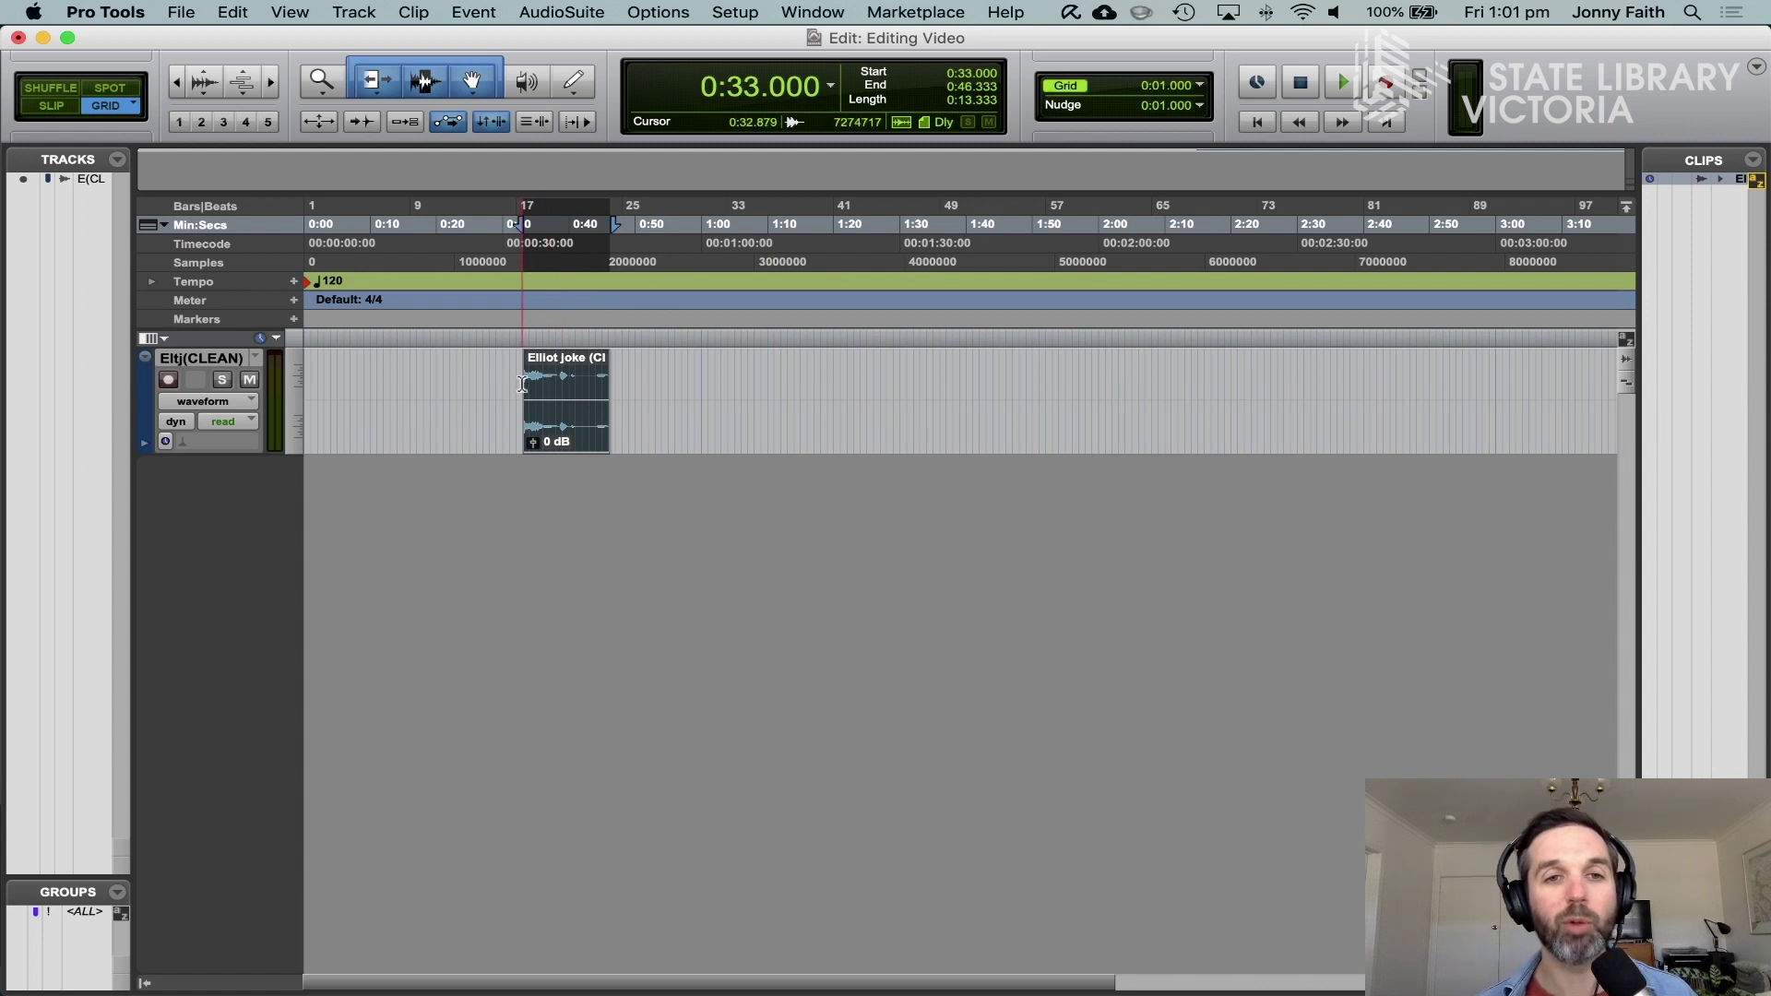
Step: Play and stop the imported clip several times from its start at 0:33
{"action": "key", "text": "space"}
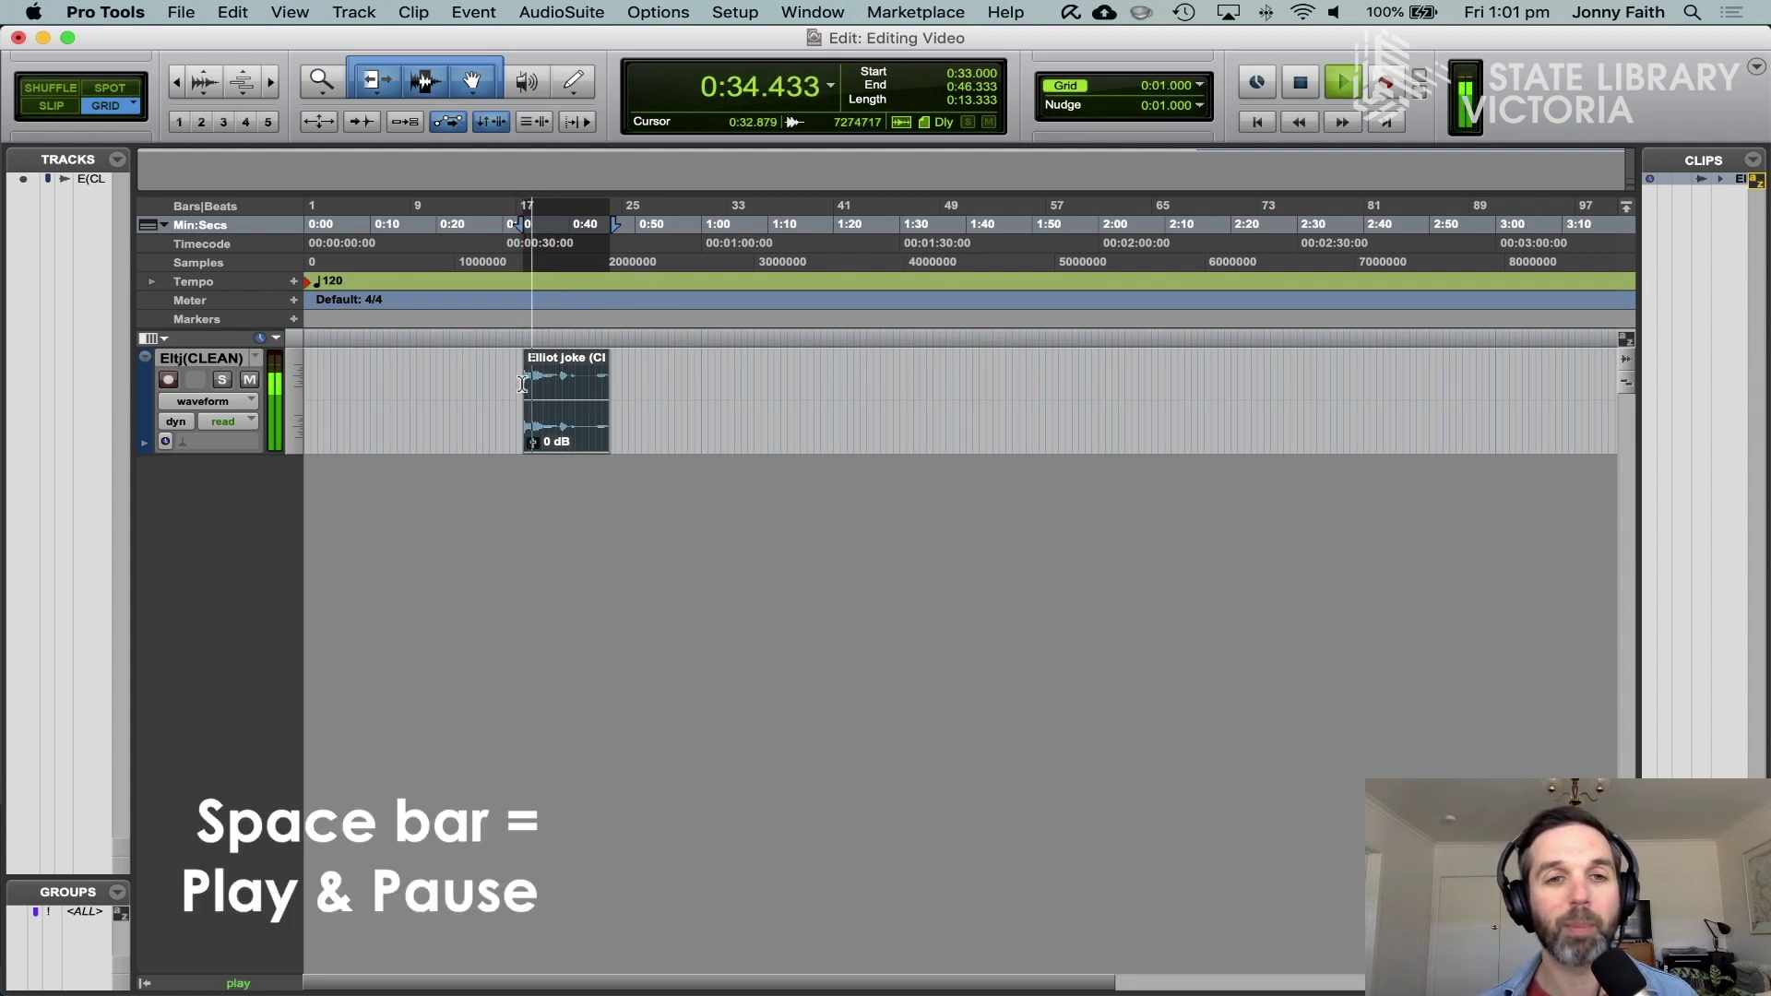
{"action": "key", "text": "space"}
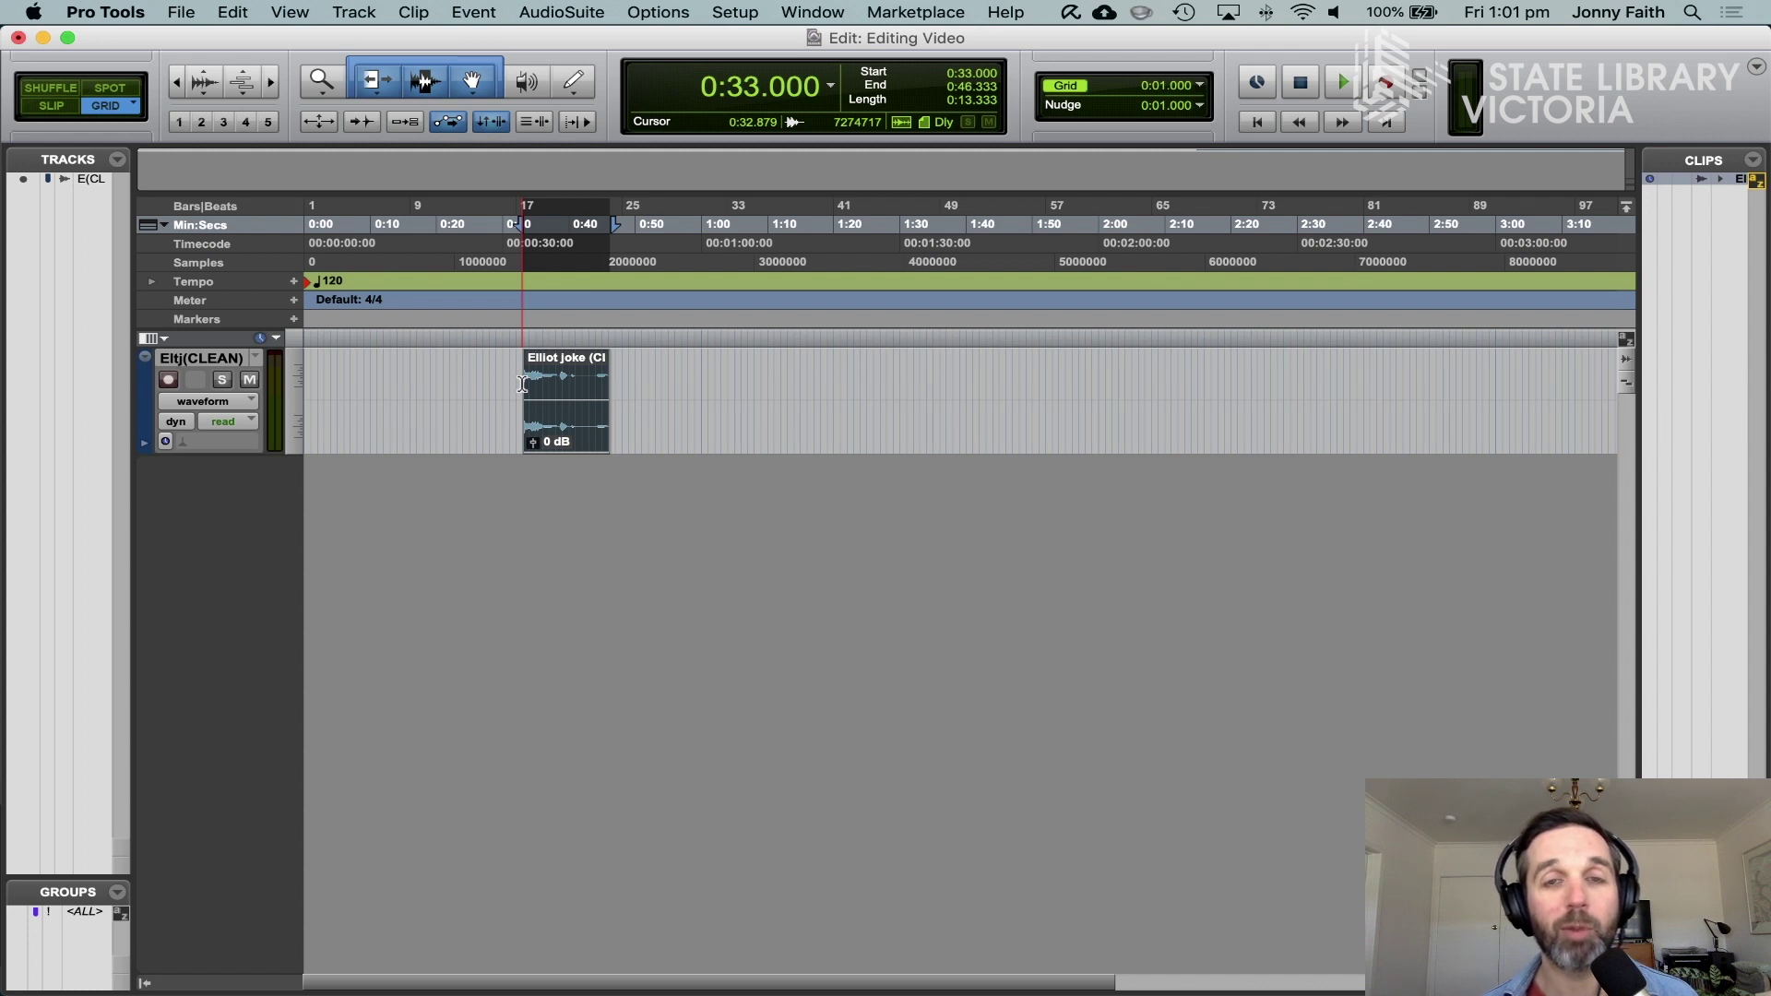
{"action": "key", "text": "space"}
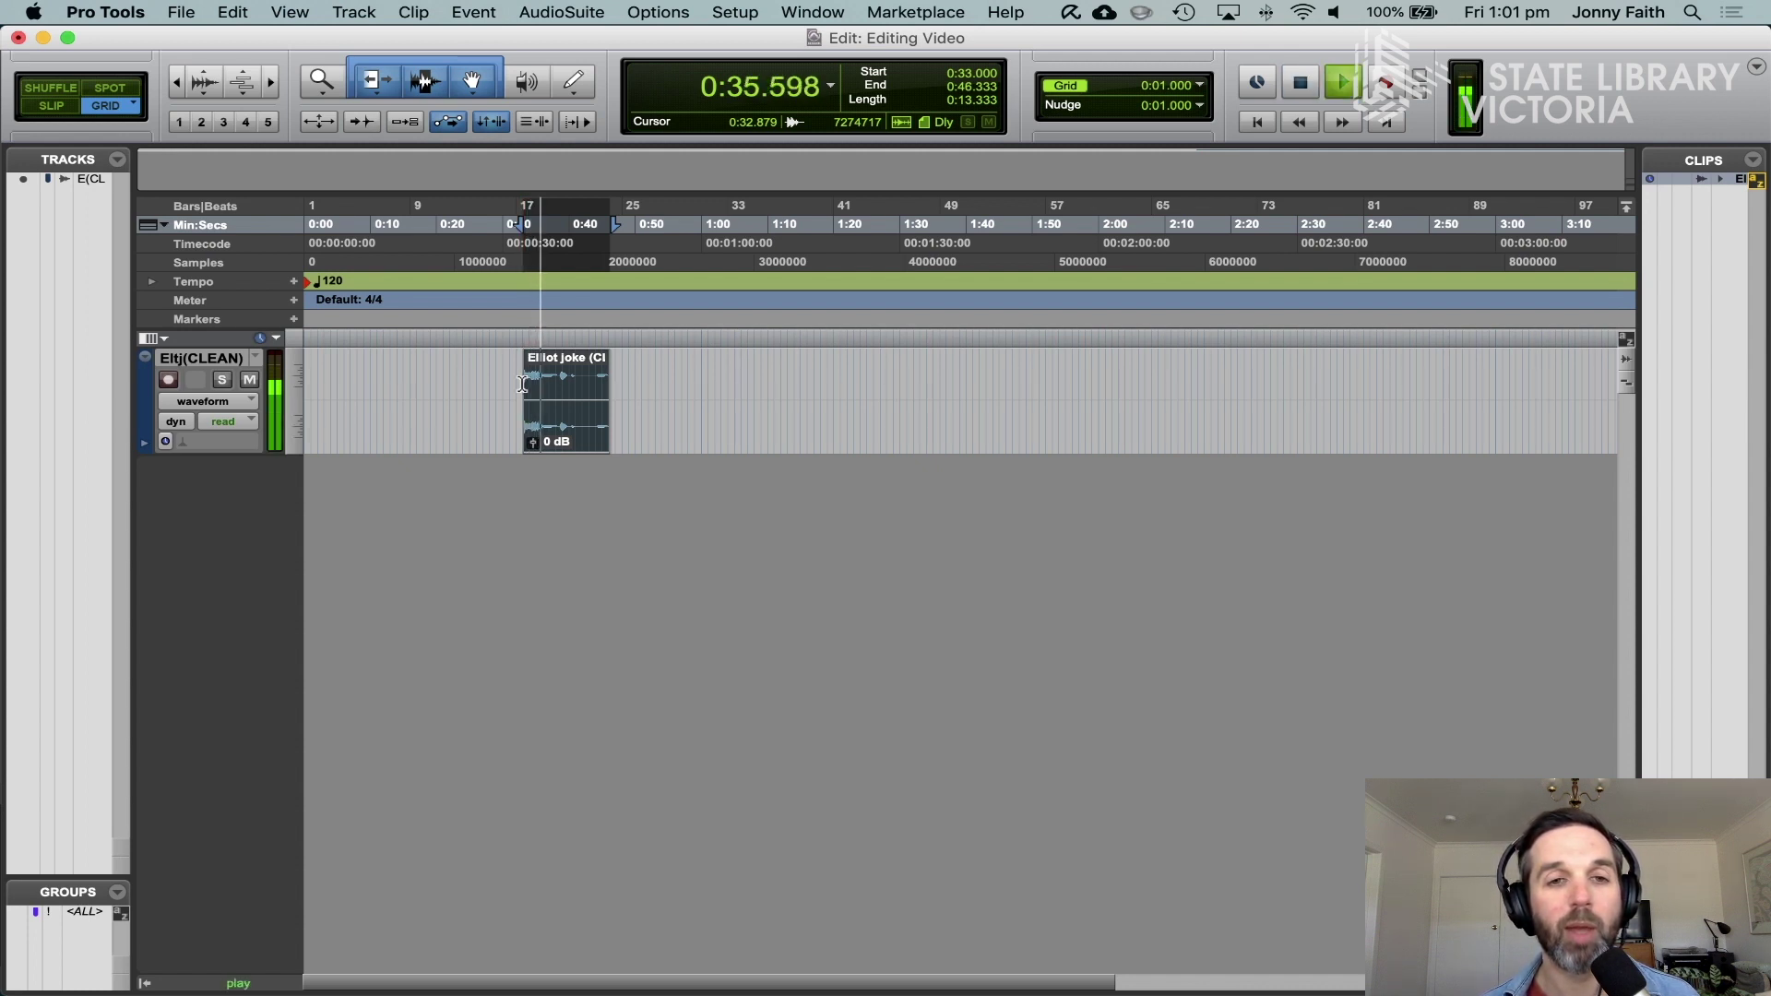
{"action": "key", "text": "space"}
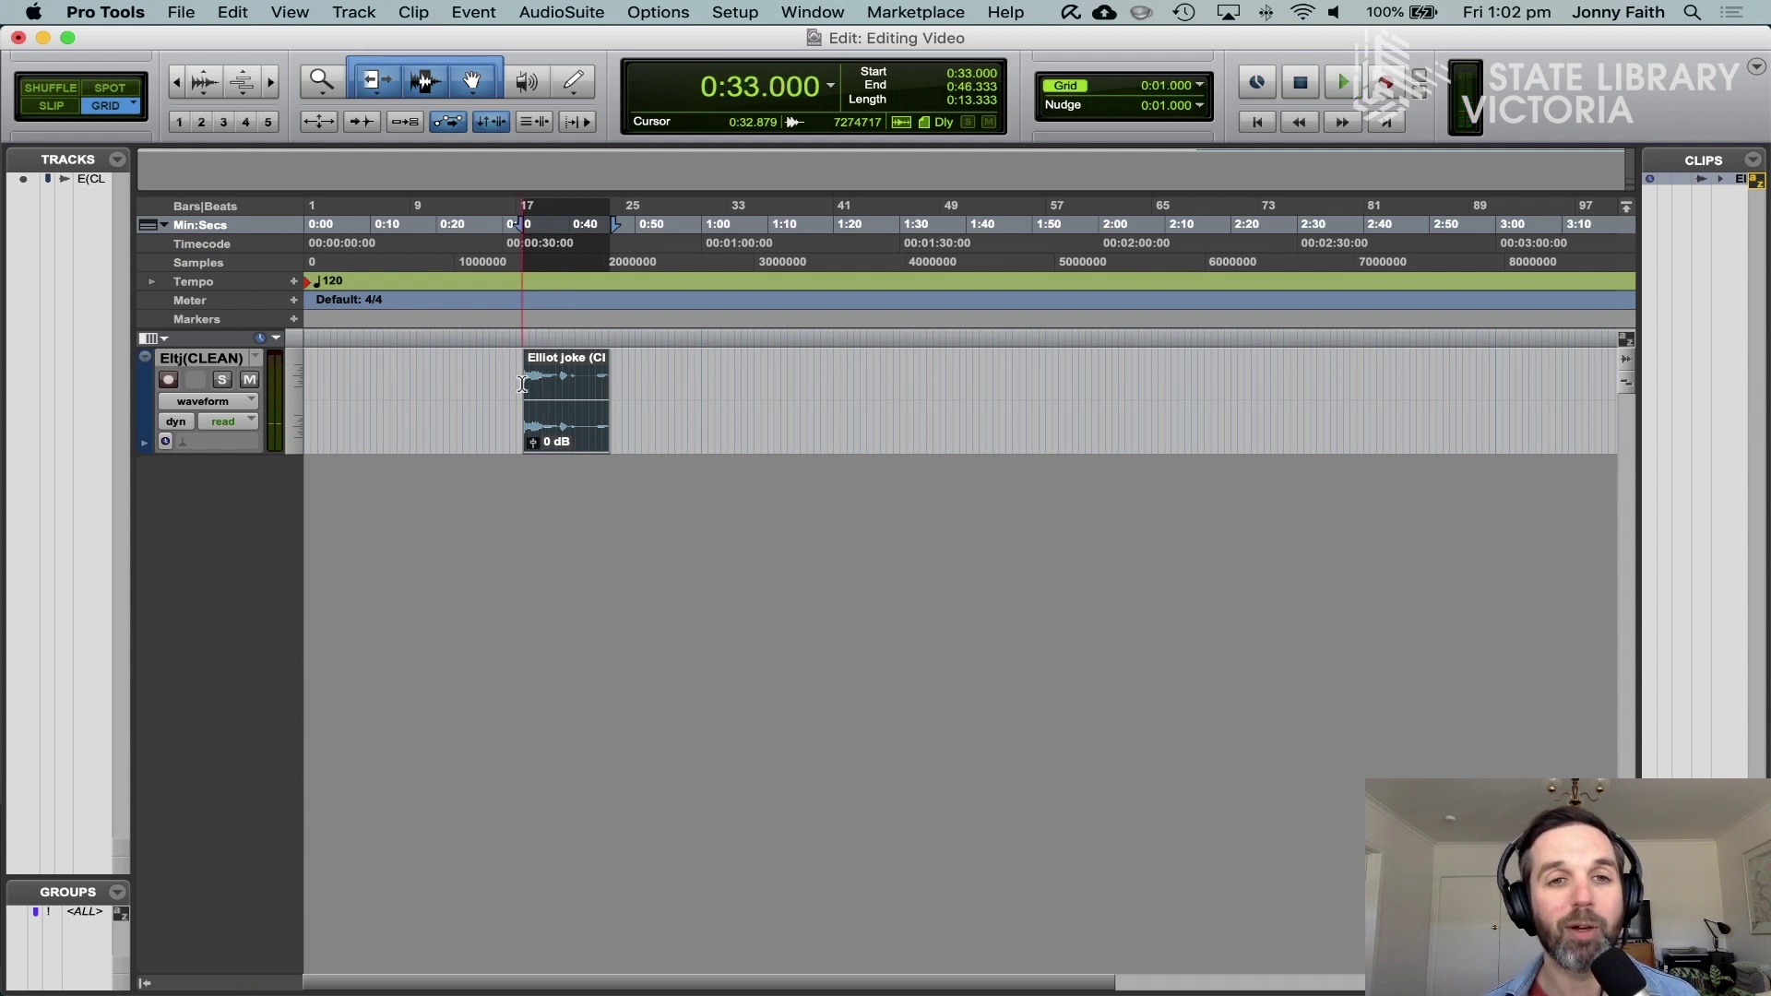
{"action": "key", "text": "space"}
{"action": "key", "text": "space"}
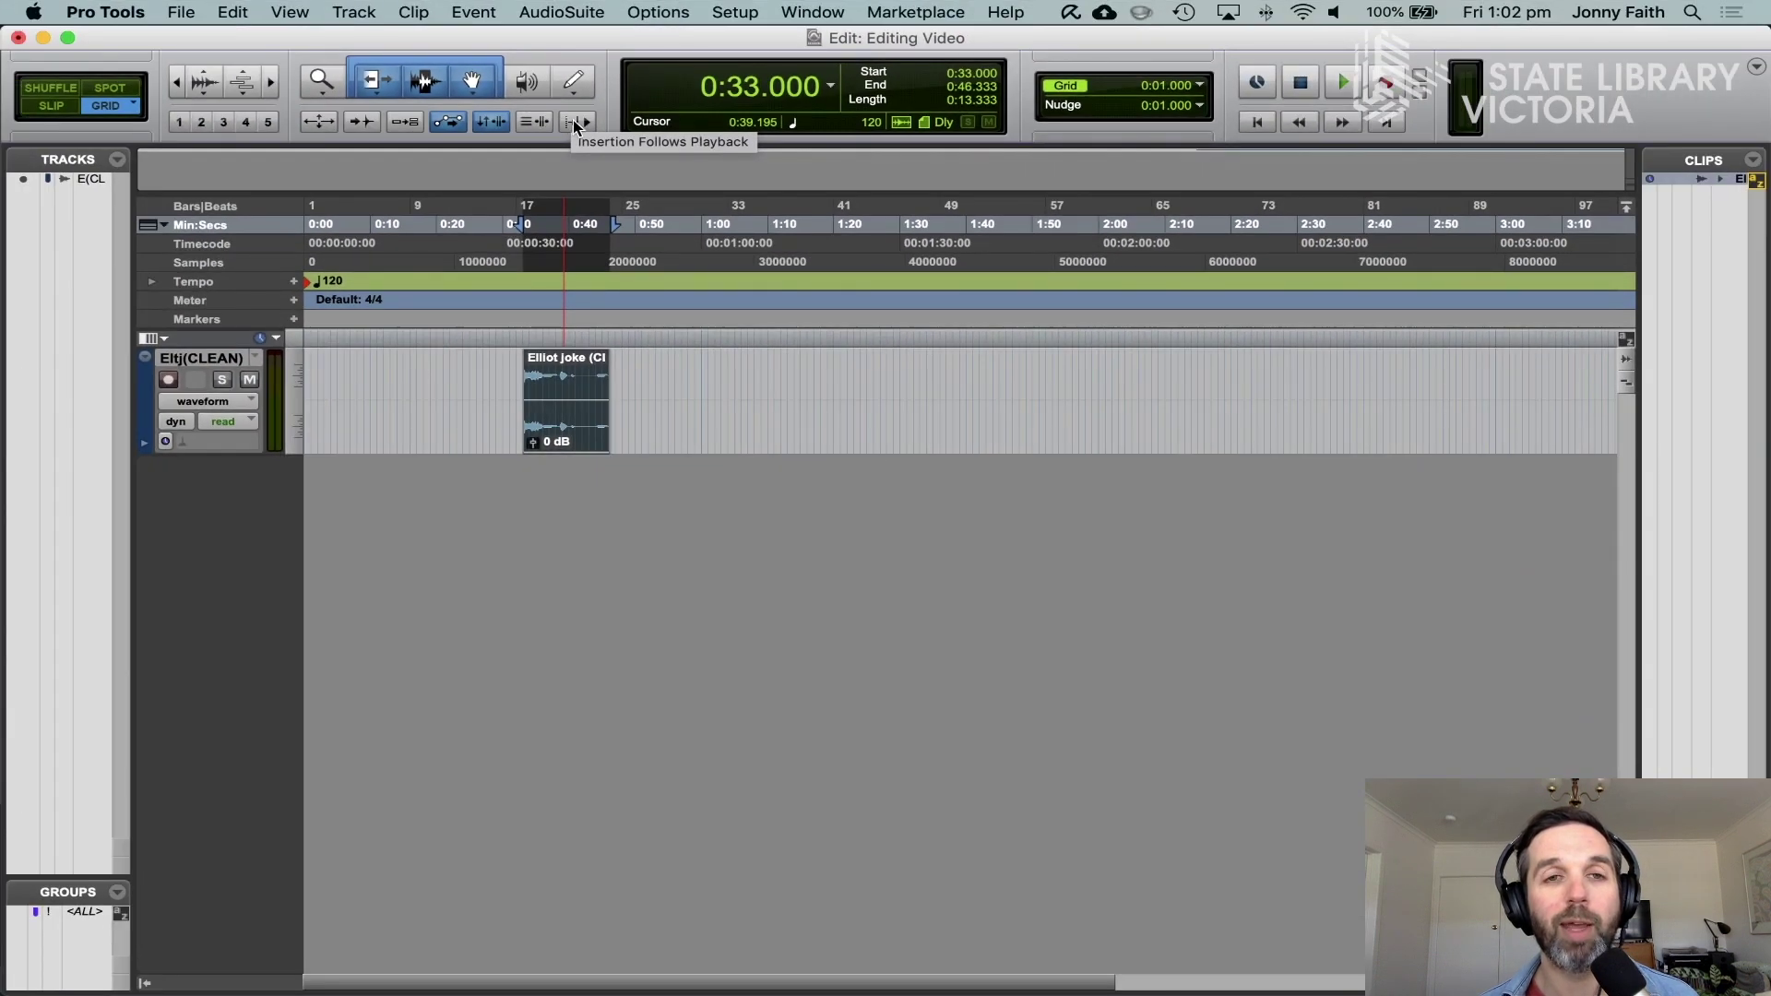
Step: Try Insertion Follows Playback by playing, pausing and resuming the clip, and switch the option off again
{"action": "left_click", "coordinate": [574, 124]}
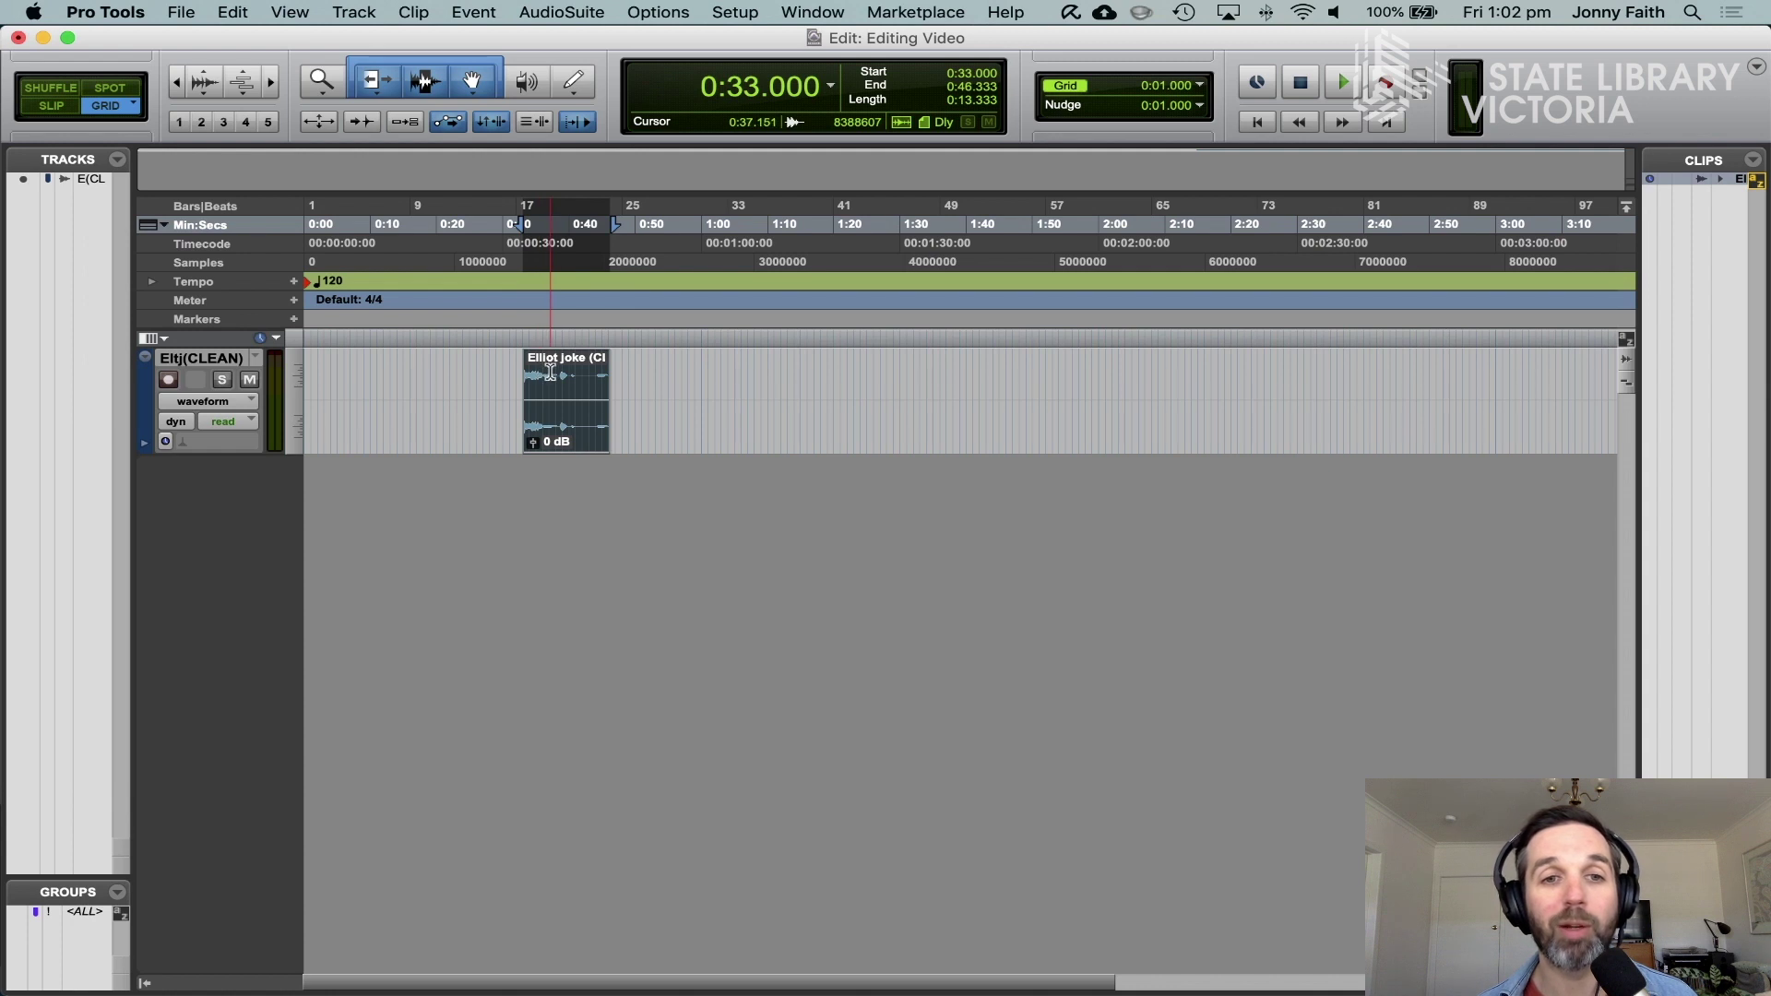
{"action": "key", "text": "space"}
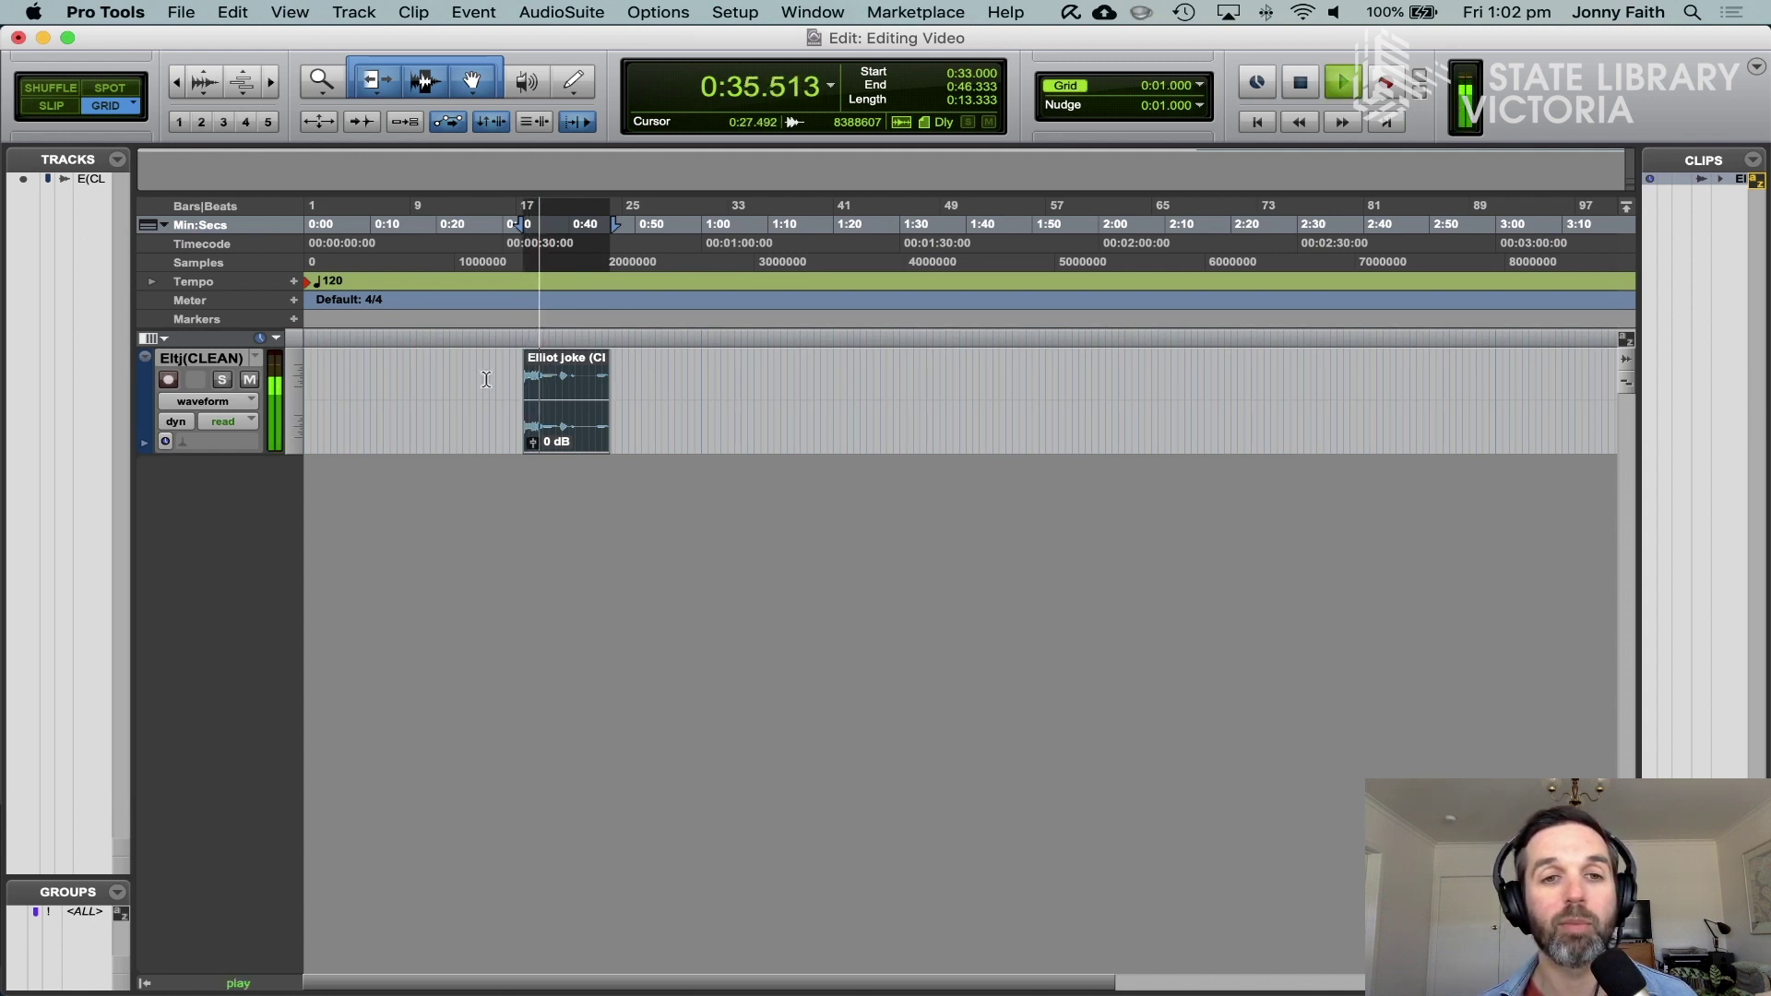
{"action": "key", "text": "space"}
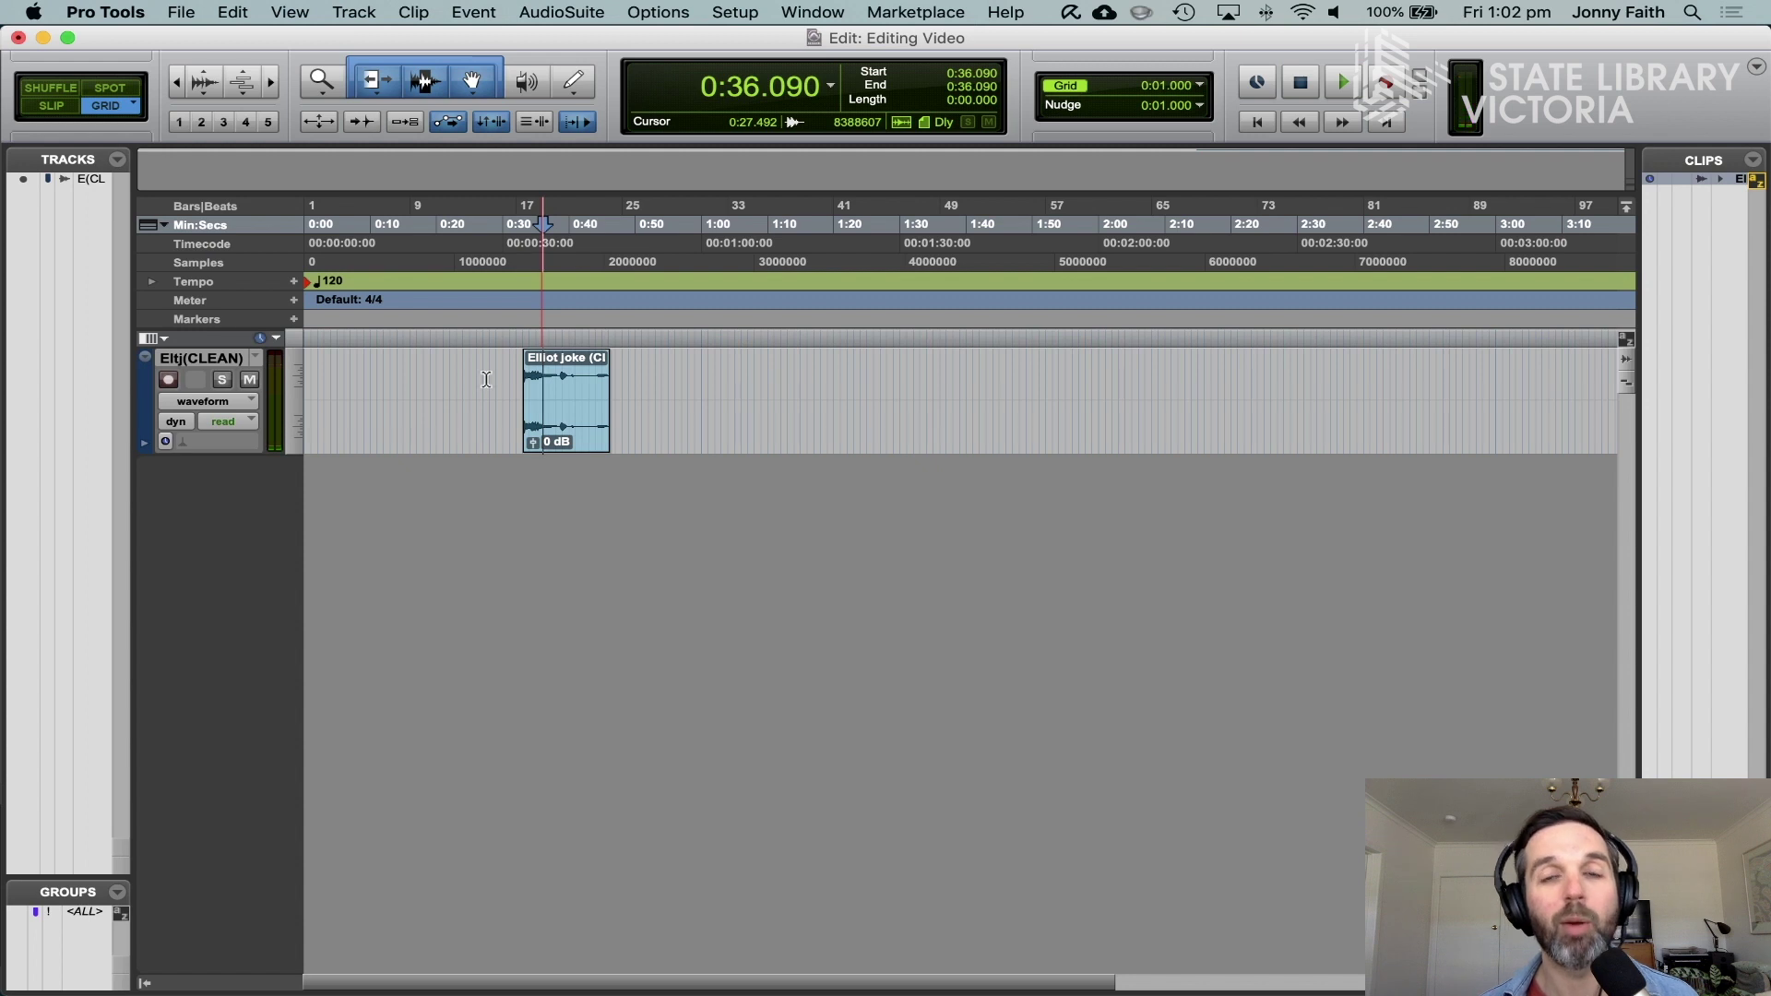
{"action": "key", "text": "space"}
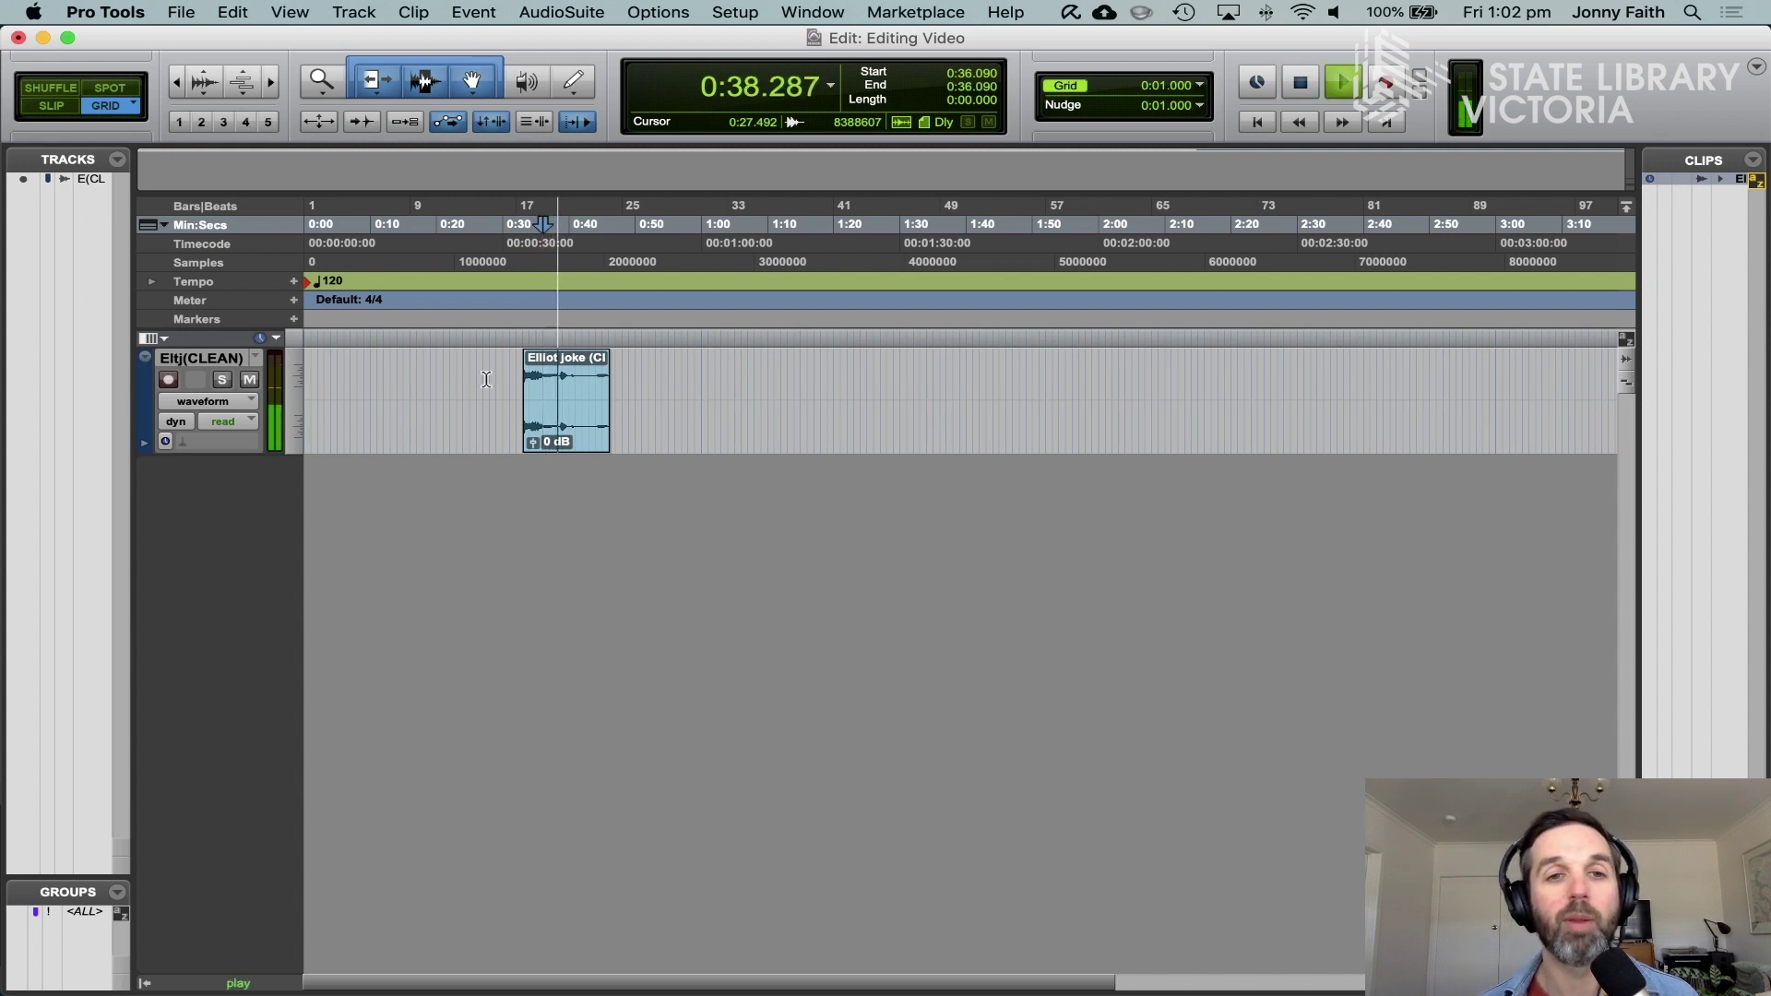
{"action": "key", "text": "space"}
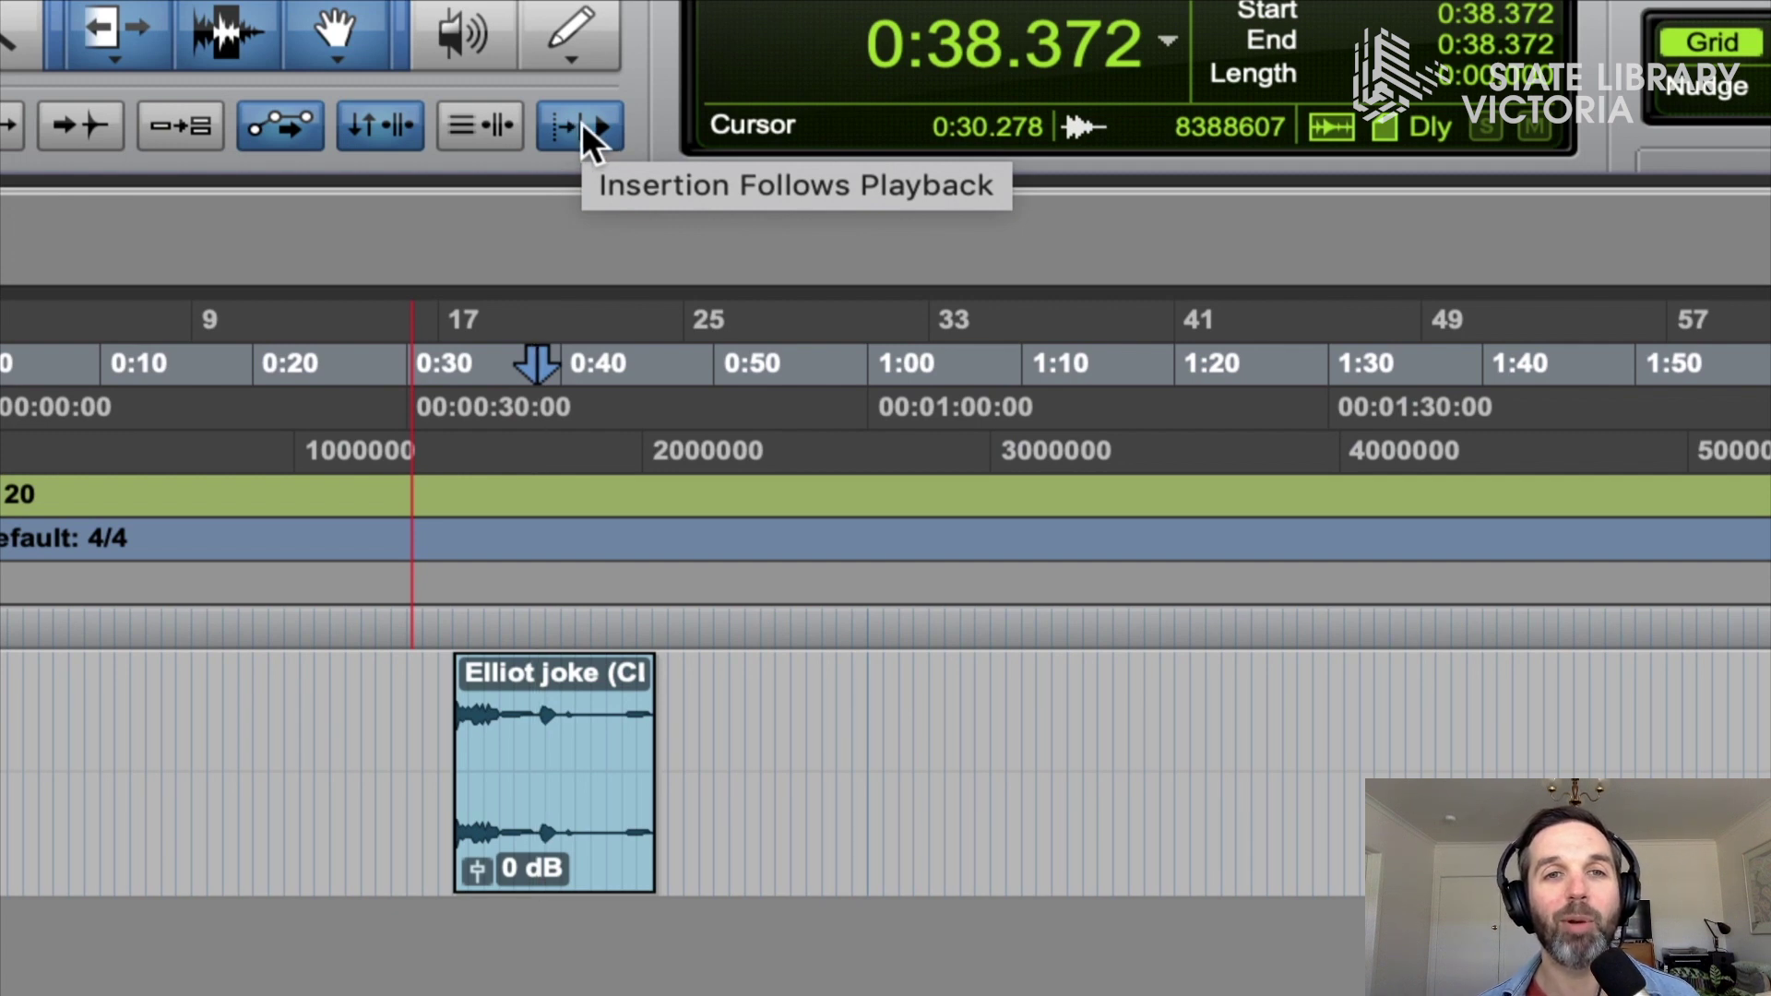
{"action": "left_click", "coordinate": [582, 122]}
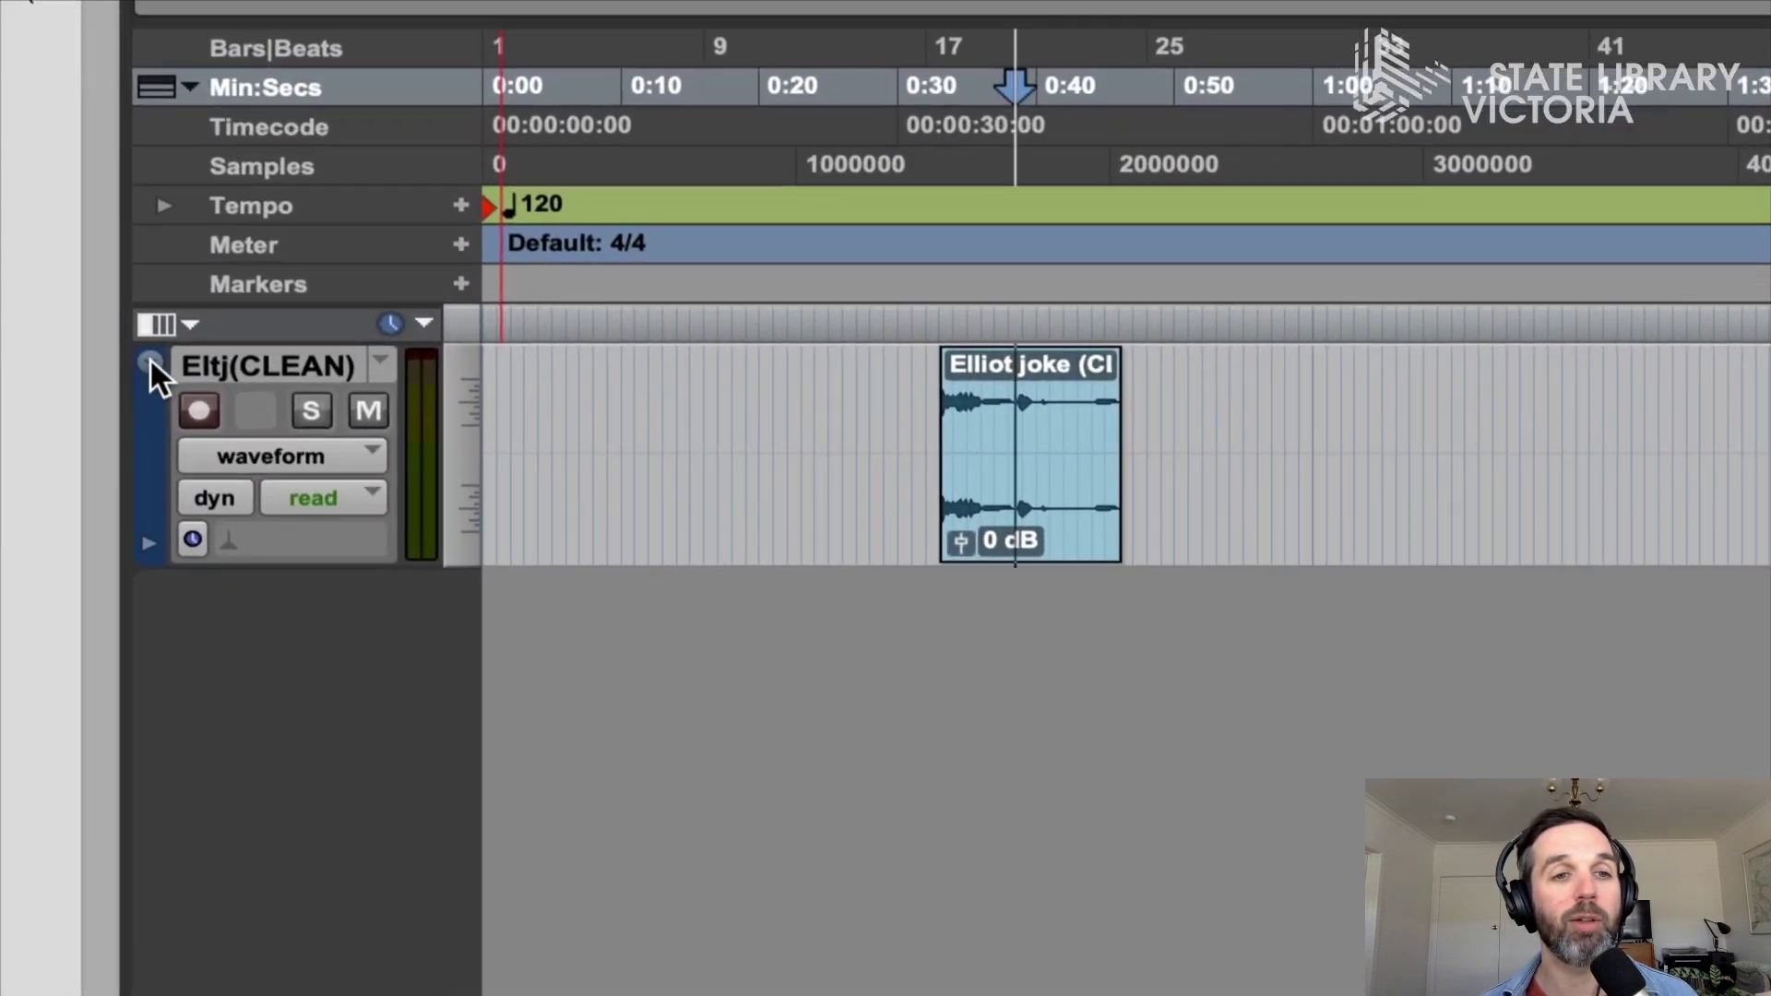
Step: Set the audio track's height to fit to window and zoom in on the clip using Normal Zoom
{"action": "left_click", "coordinate": [147, 360]}
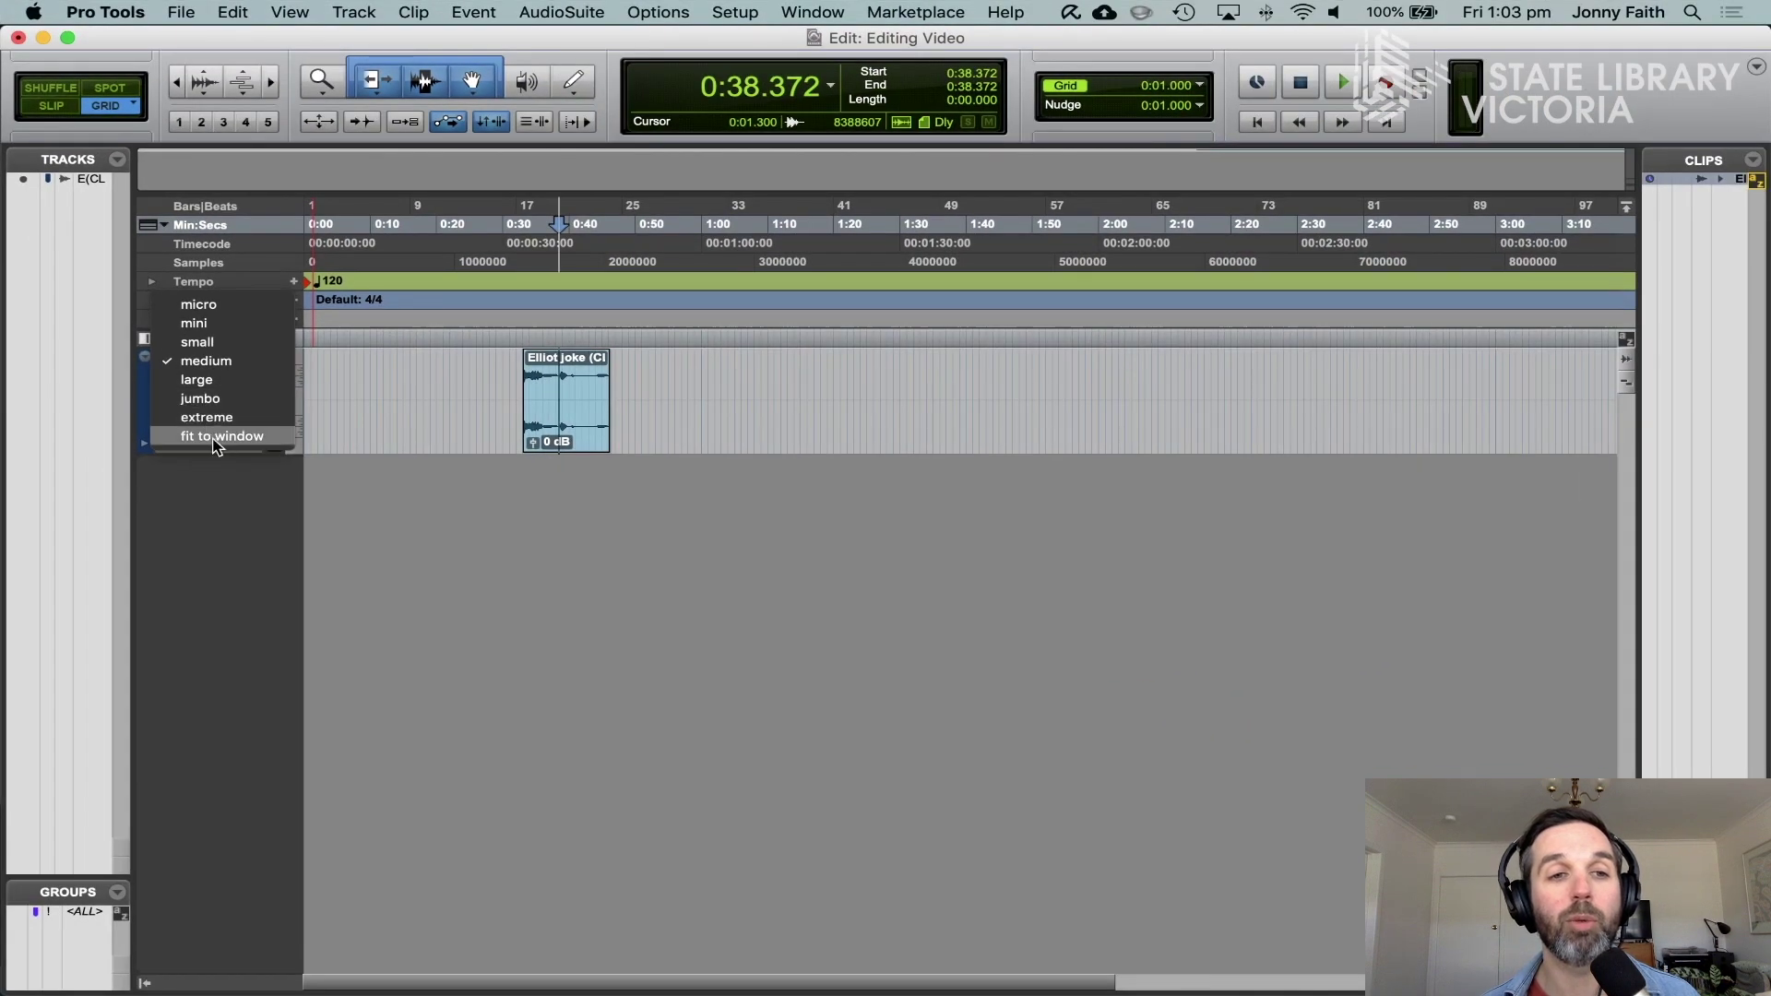
{"action": "left_click", "coordinate": [215, 439]}
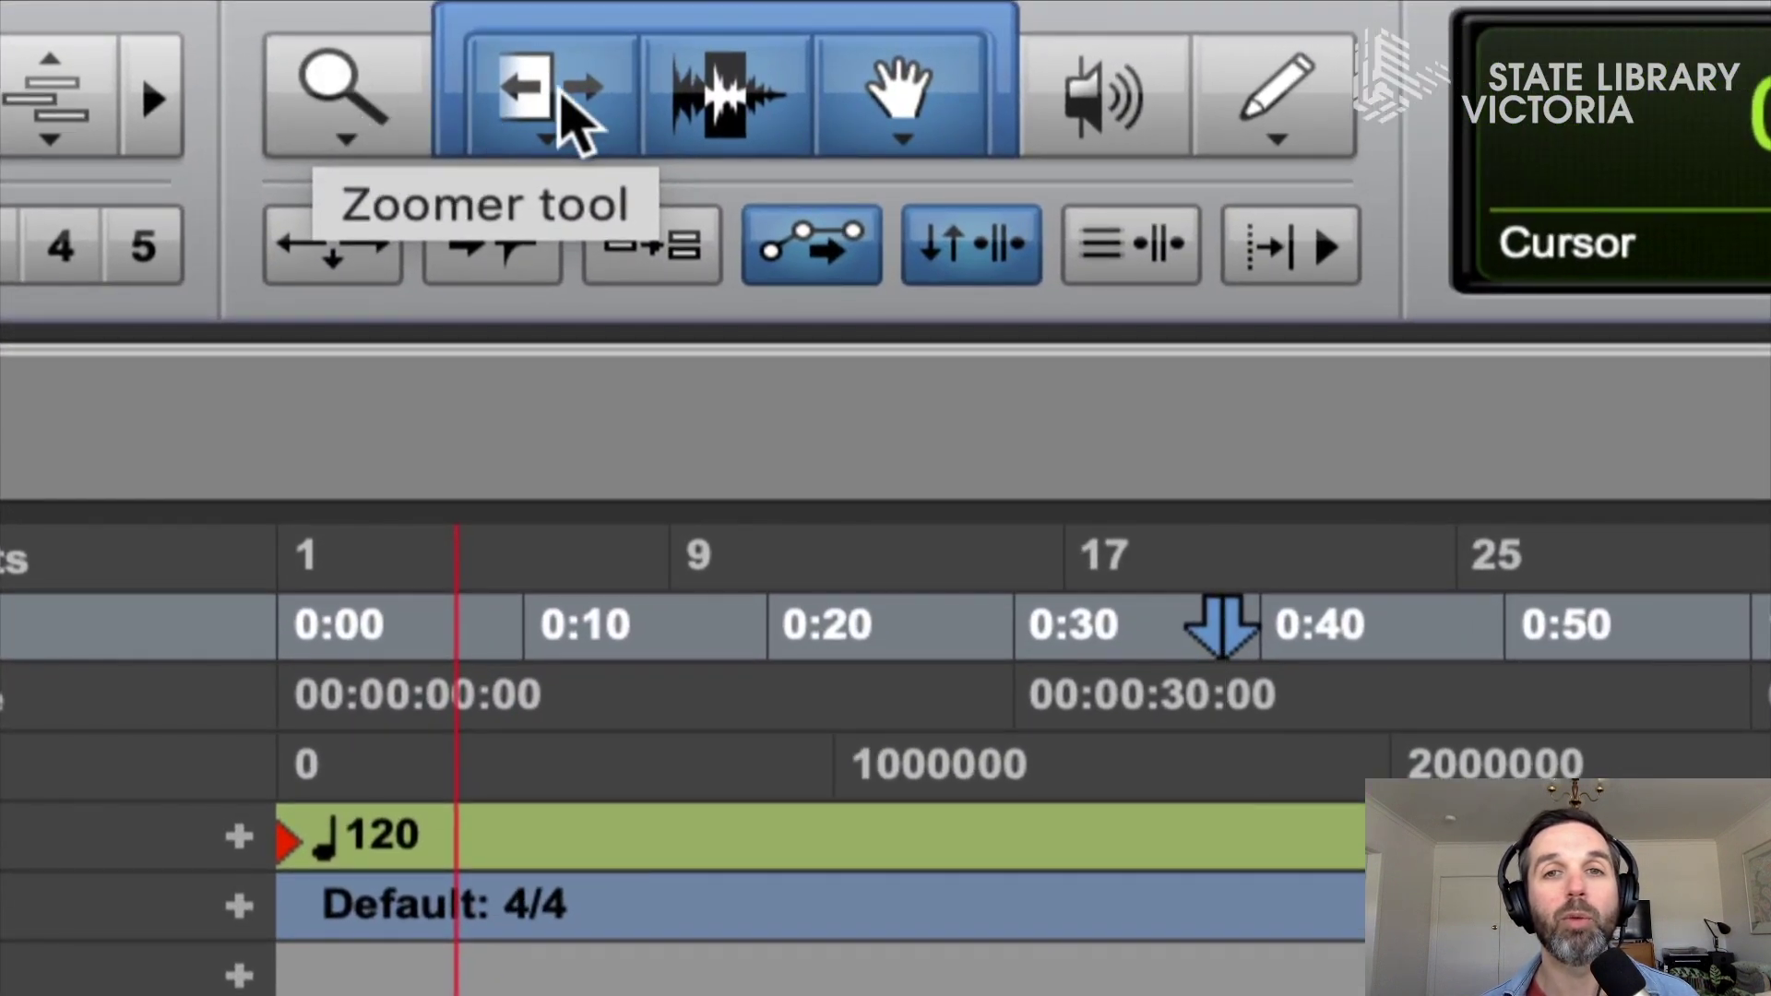
{"action": "left_click", "coordinate": [327, 83]}
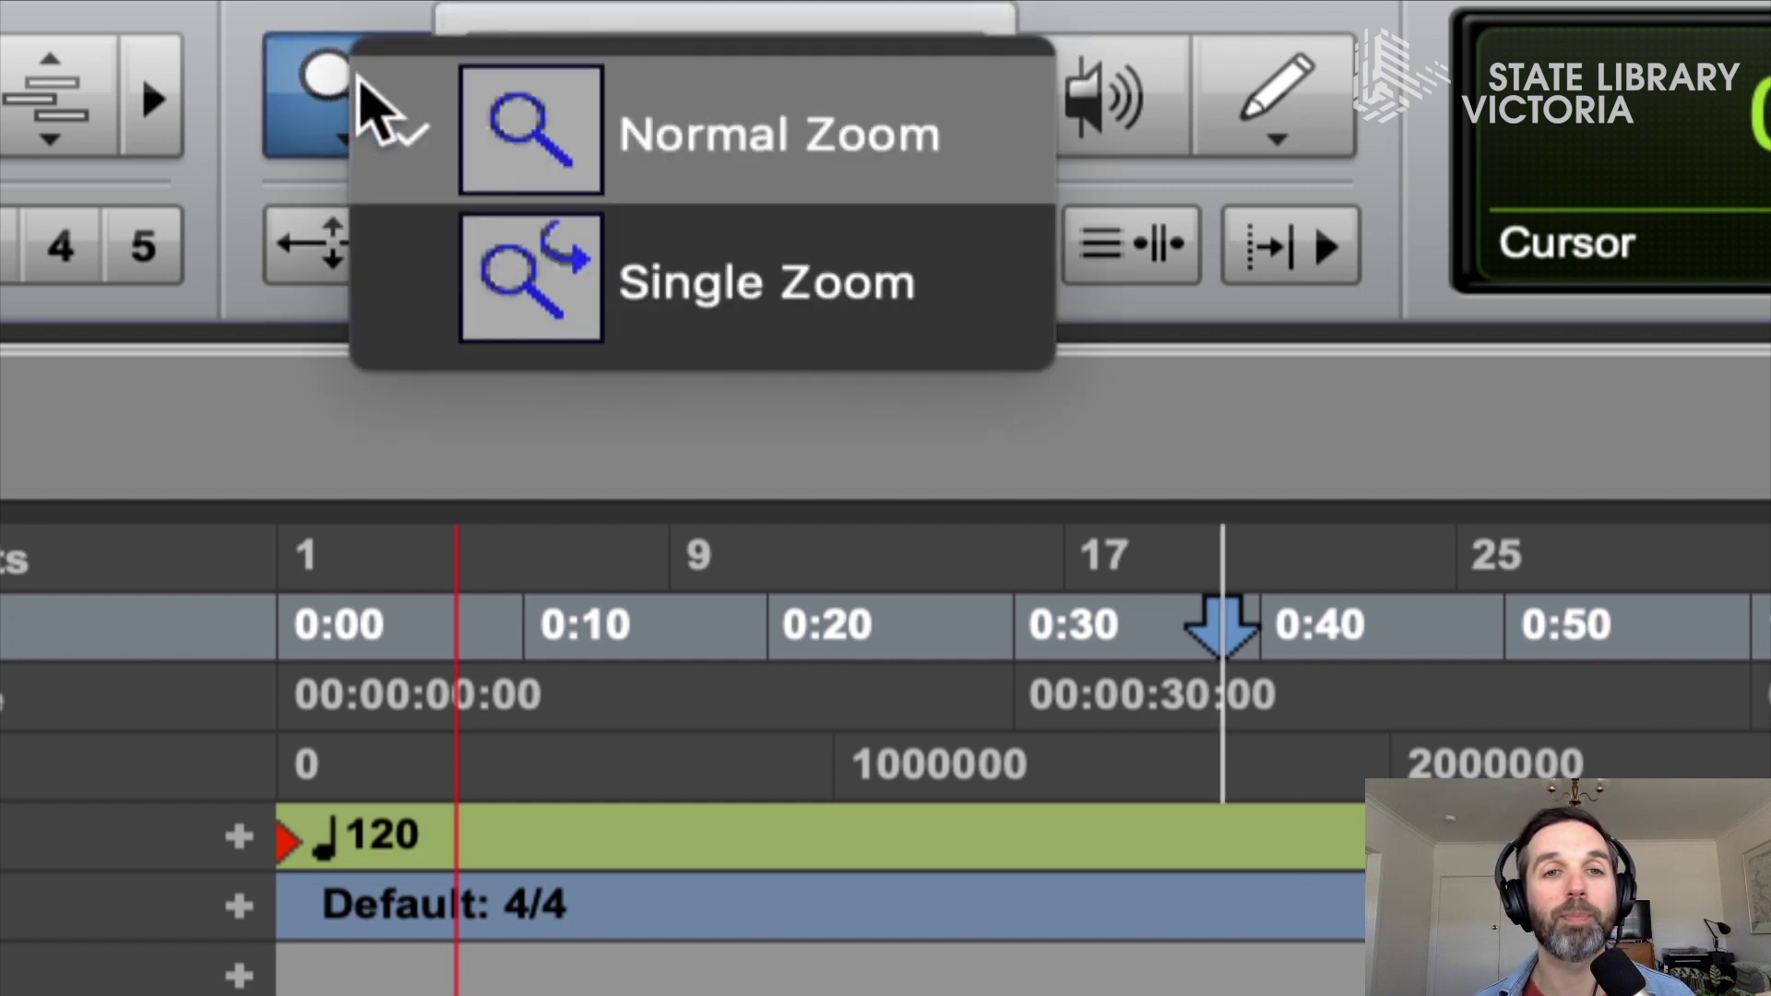
{"action": "left_click", "coordinate": [518, 147]}
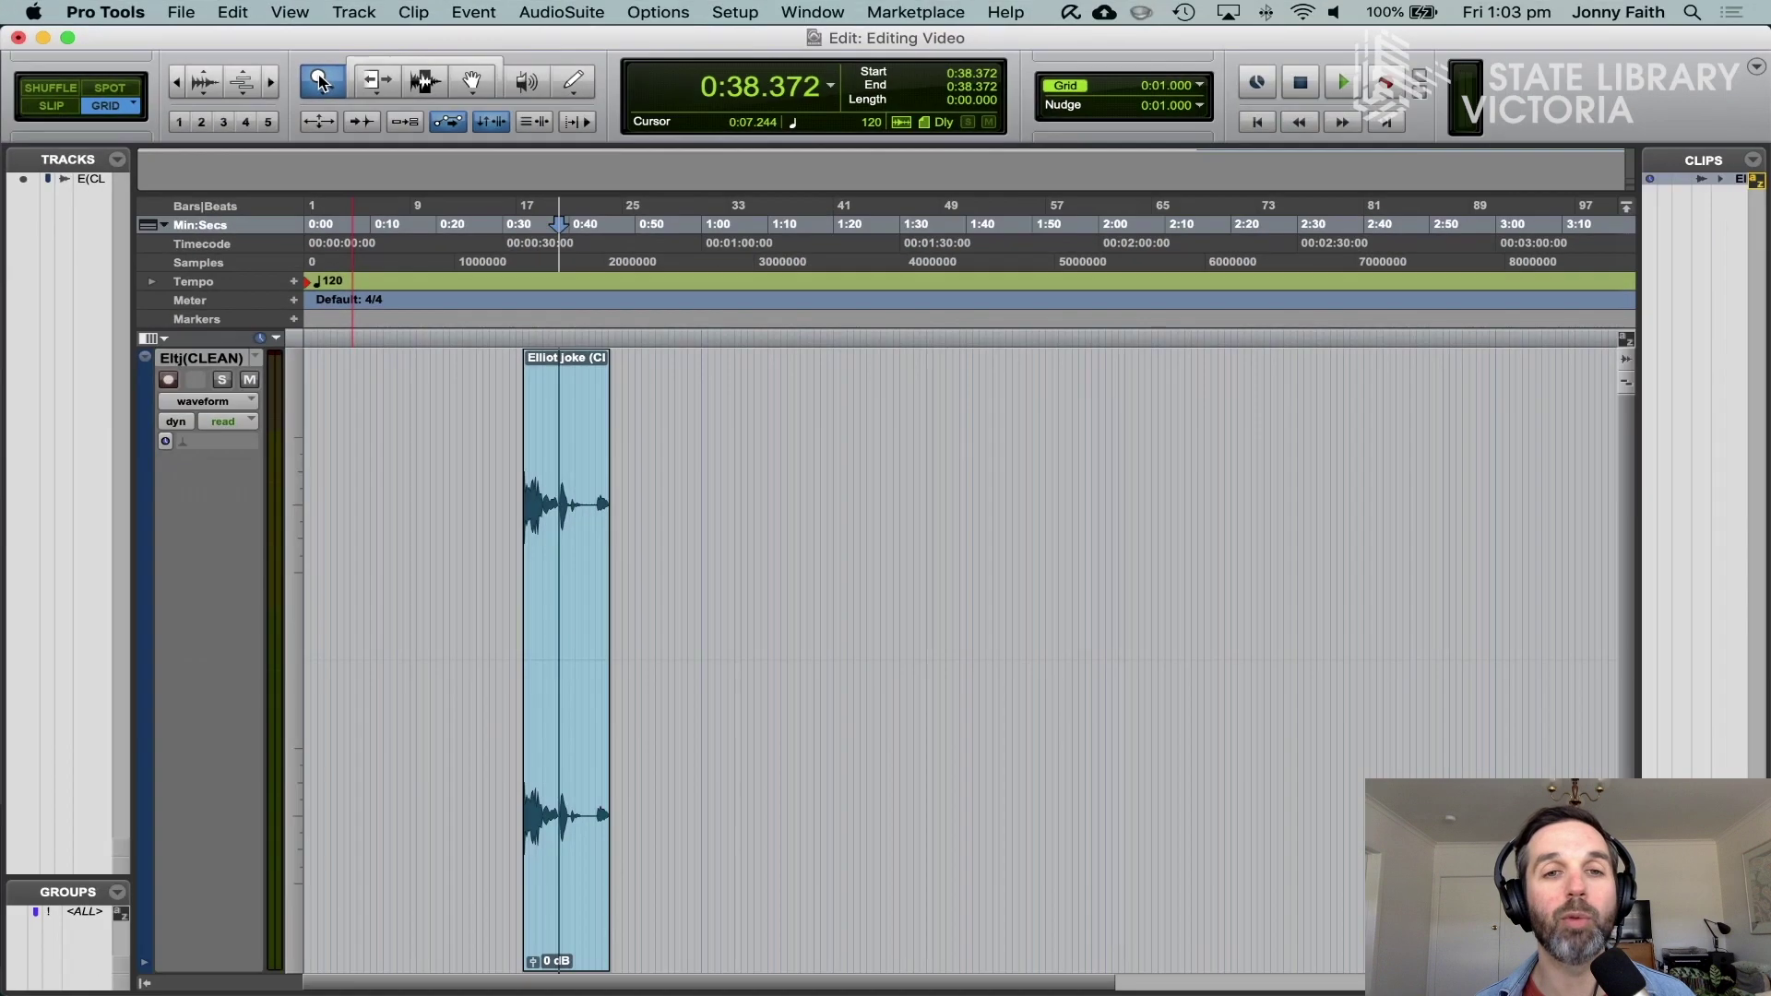
{"action": "left_click", "coordinate": [577, 548]}
{"action": "left_click", "coordinate": [862, 562]}
{"action": "left_click", "coordinate": [933, 572]}
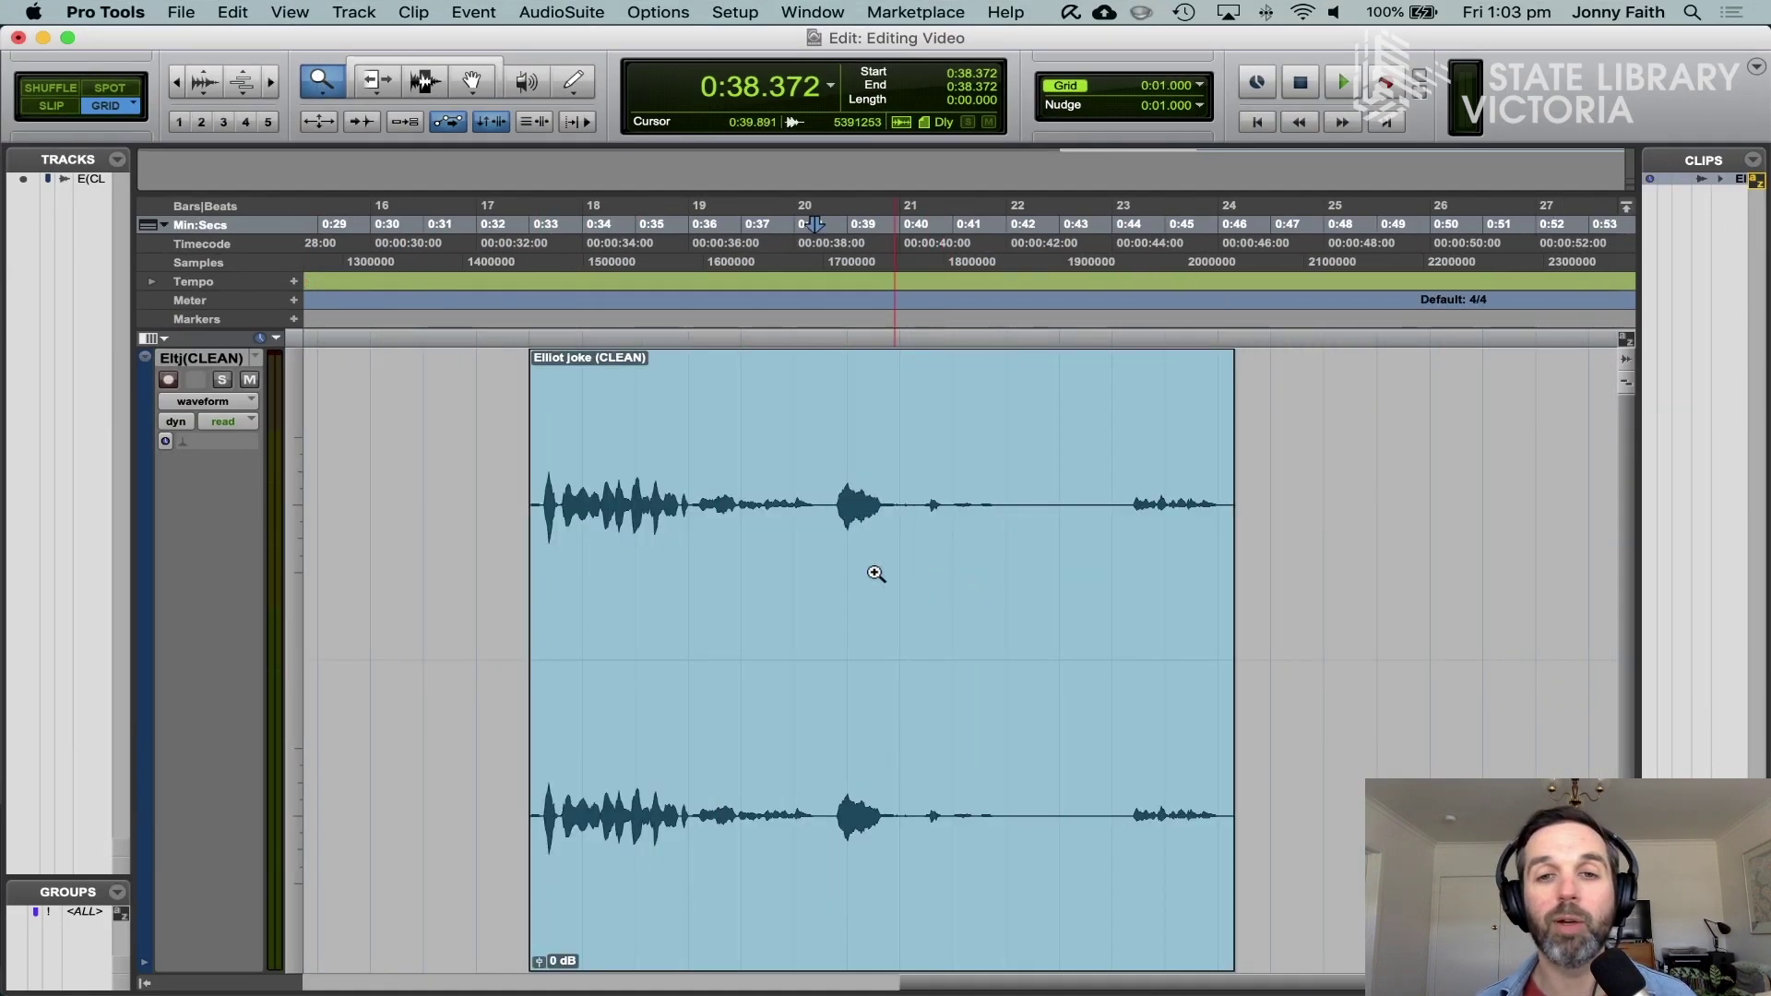
{"action": "left_click", "coordinate": [861, 574]}
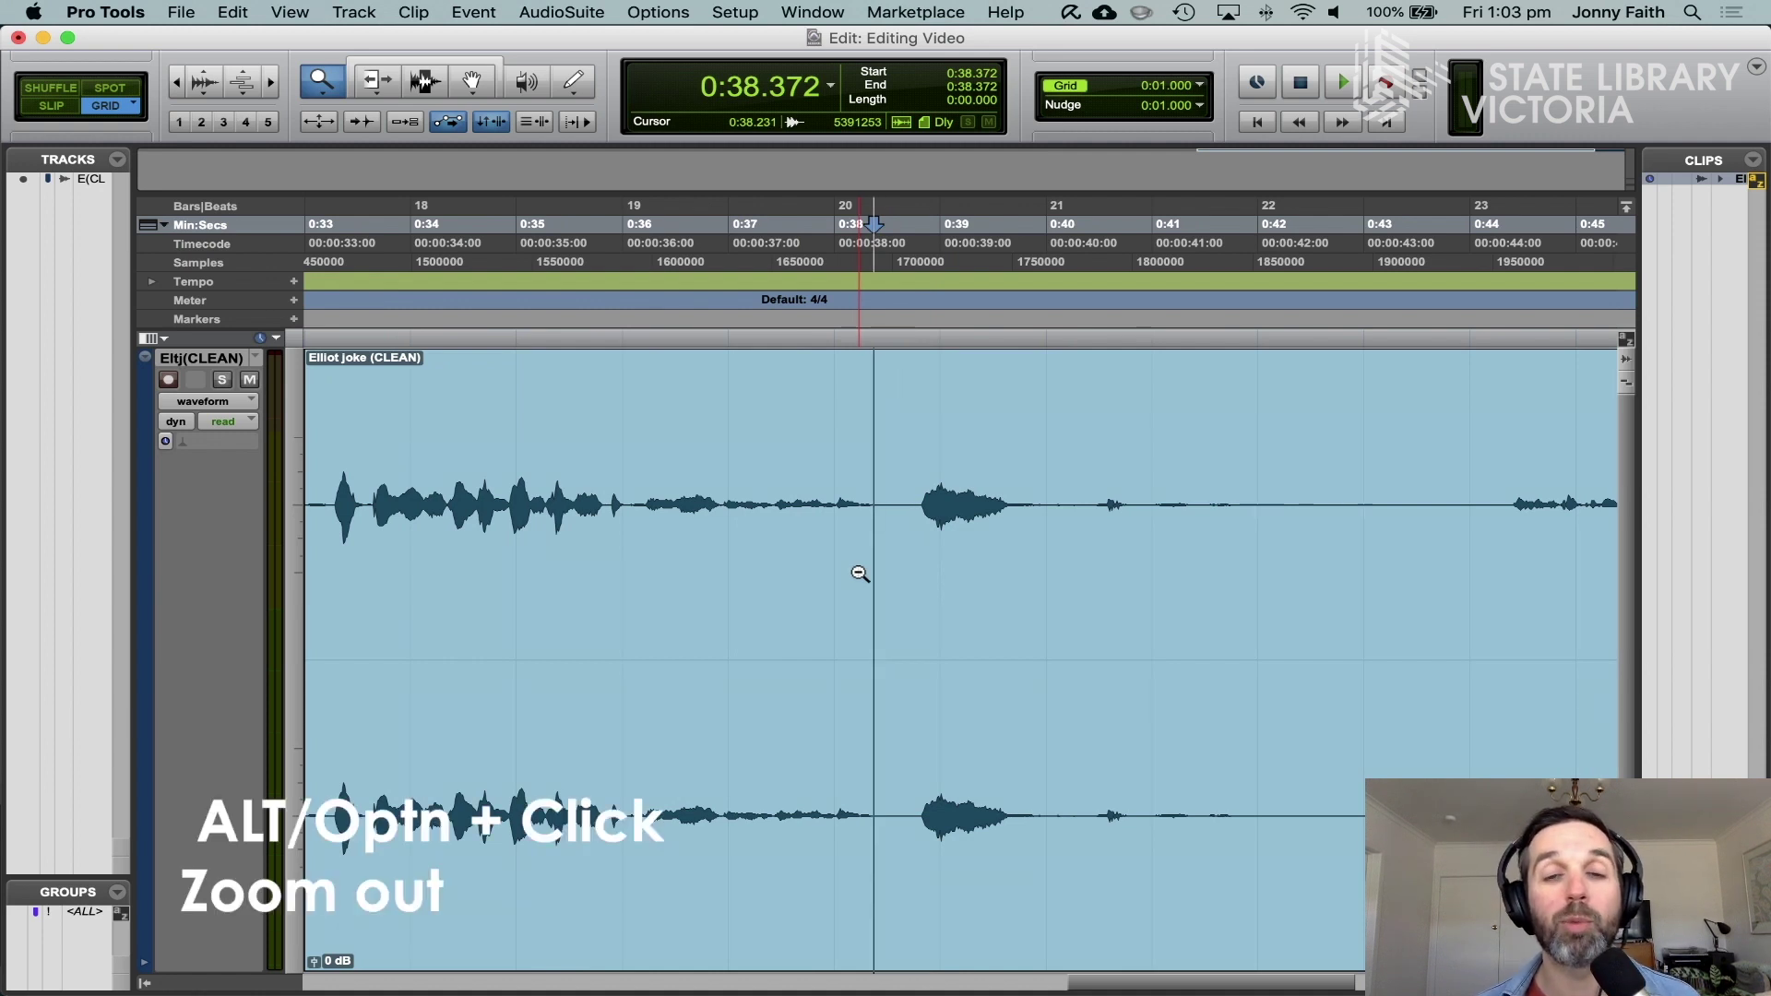
Step: Zoom out from the clip, zoom back in around its start, and look through the waveform along the timeline
{"action": "left_click", "coordinate": [859, 574], "text": "alt"}
{"action": "left_click", "coordinate": [859, 574], "text": "alt"}
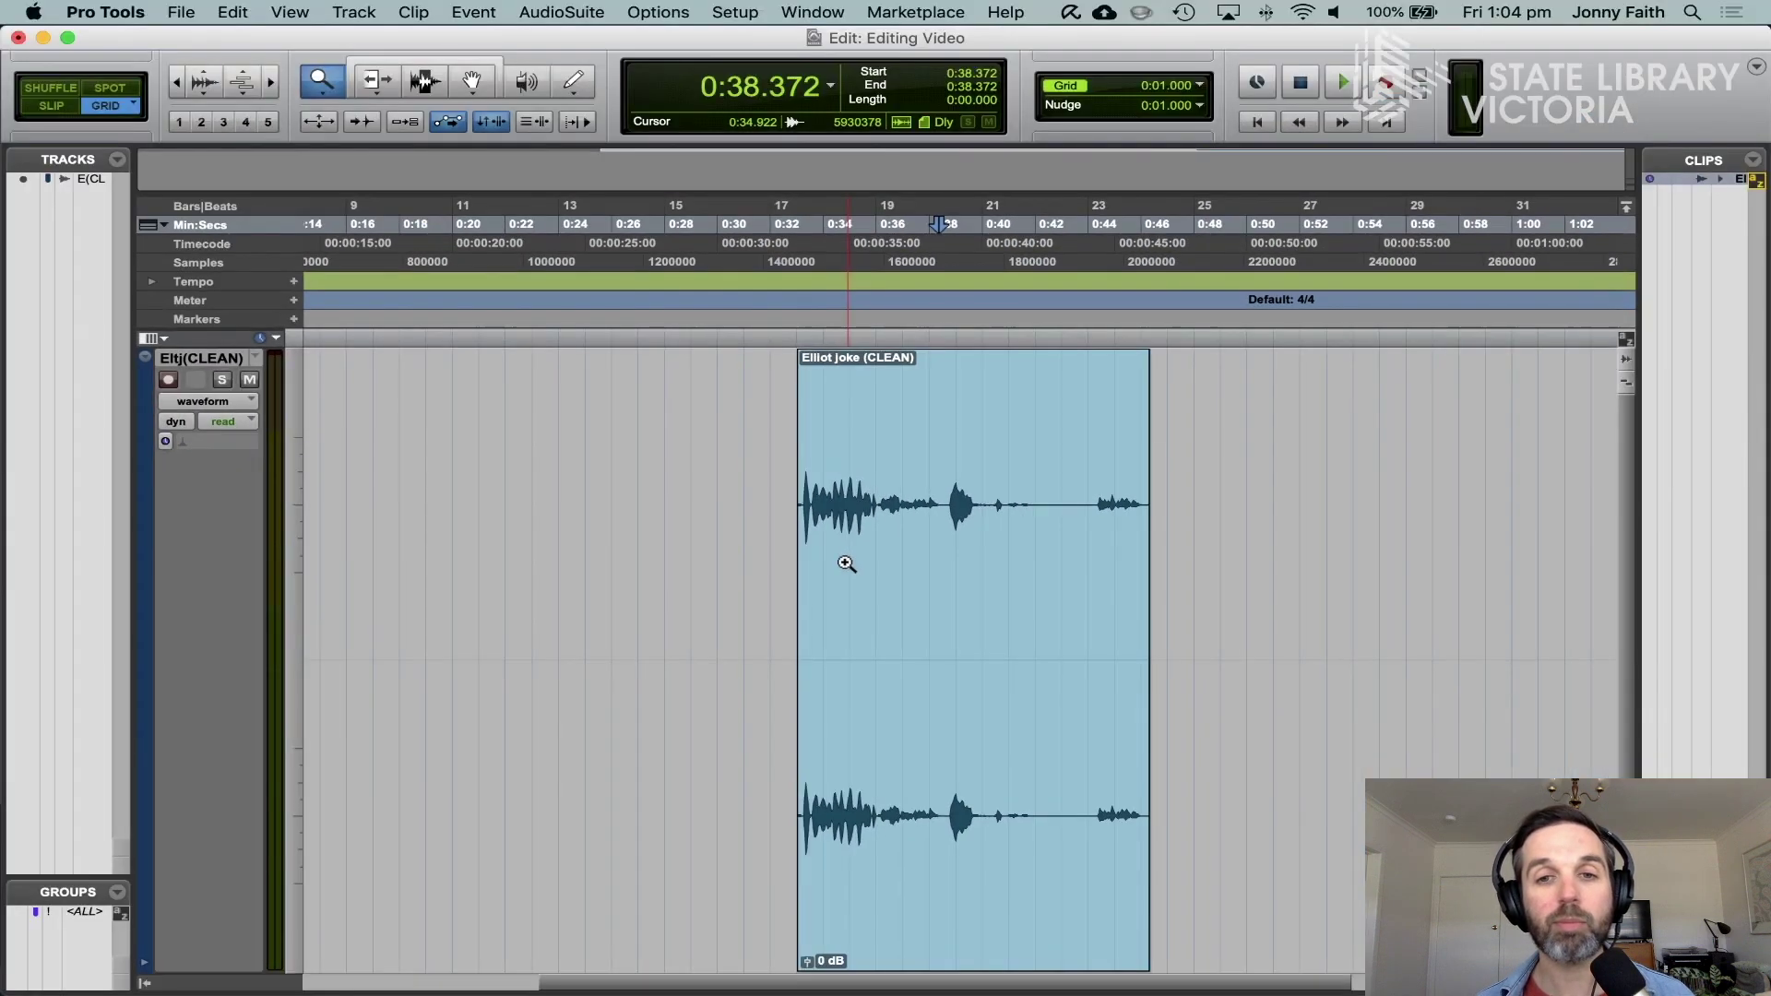
{"action": "left_click", "coordinate": [870, 562]}
{"action": "left_click", "coordinate": [870, 562]}
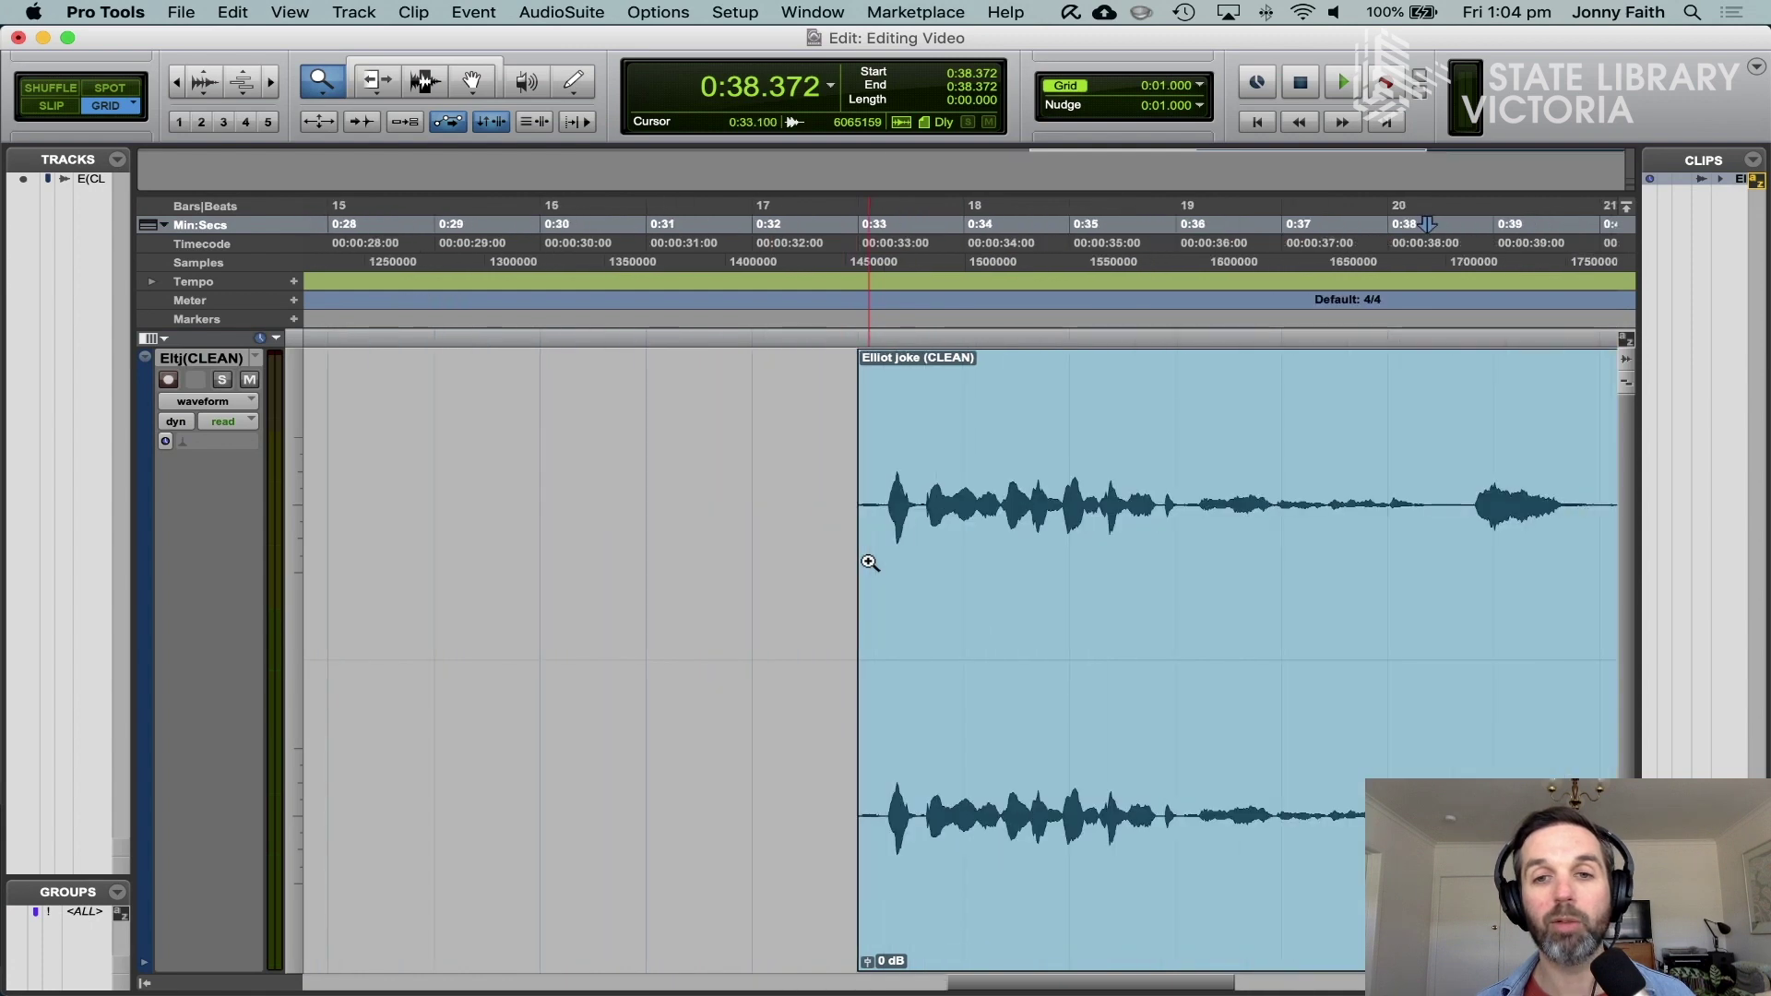
{"action": "left_click", "coordinate": [870, 562]}
{"action": "scroll", "coordinate": [870, 562], "scroll_direction": "left", "scroll_amount": 3}
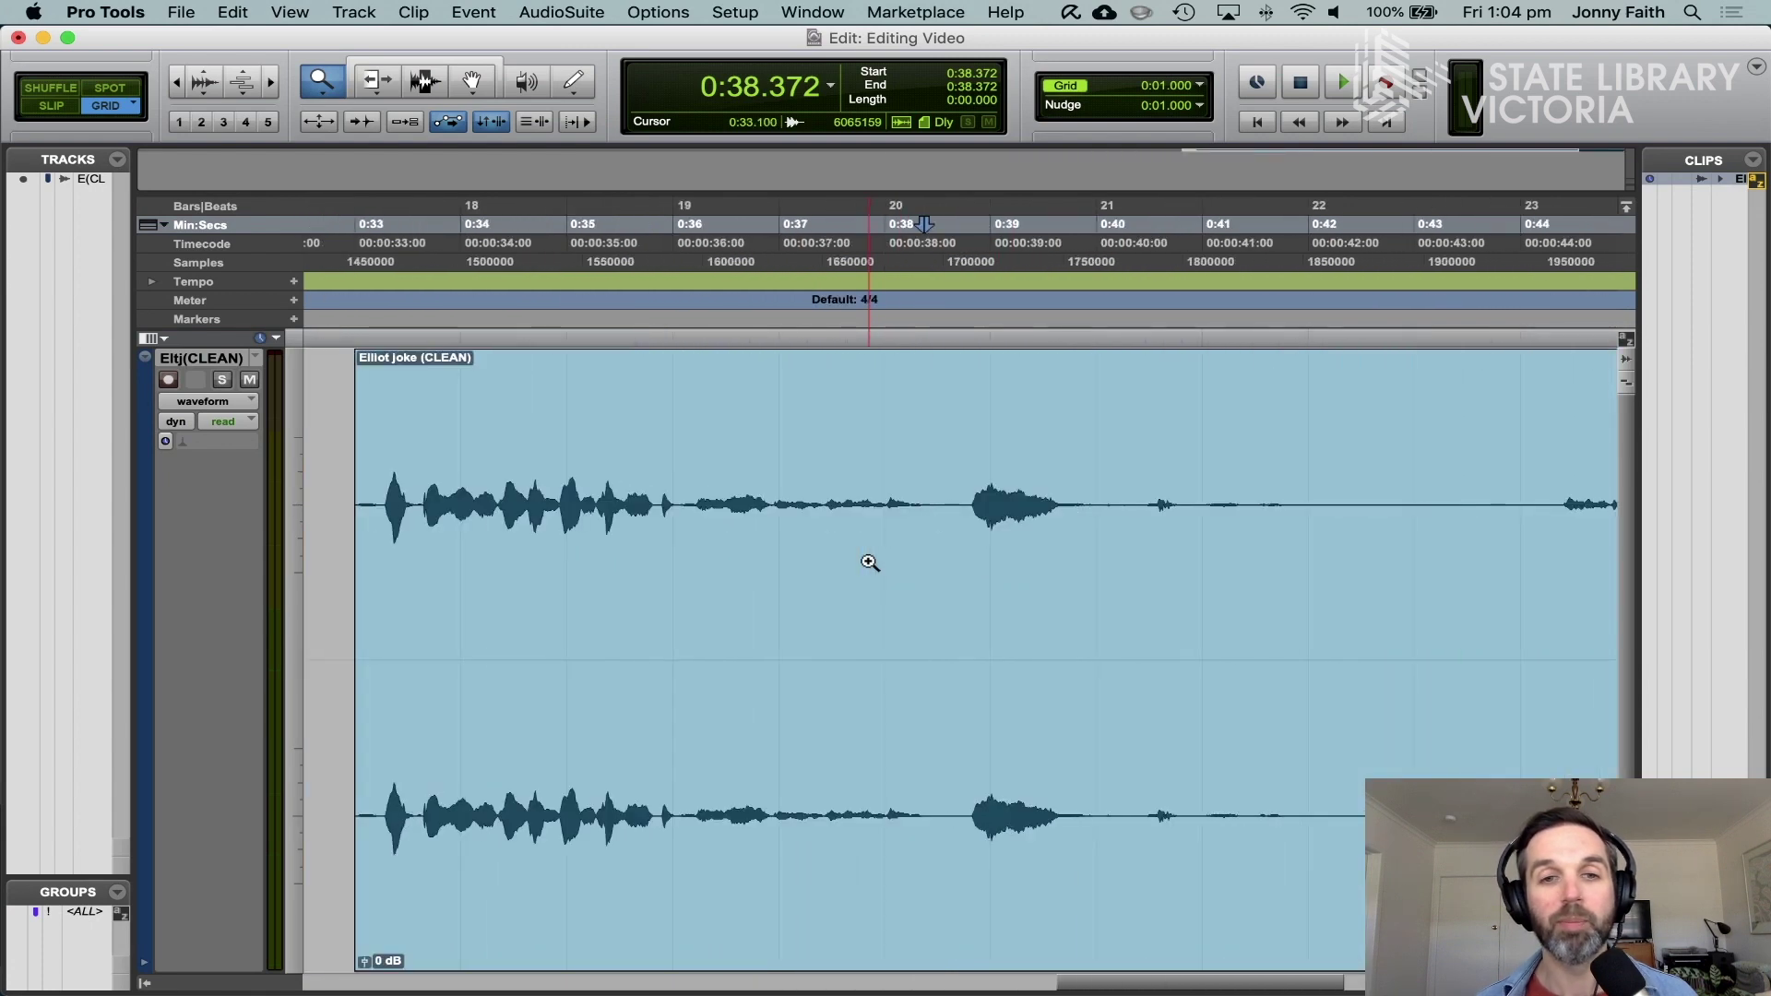
{"action": "mouse_move", "coordinate": [1156, 988]}
{"action": "left_mouse_down"}
{"action": "mouse_move", "coordinate": [839, 982]}
{"action": "mouse_move", "coordinate": [1193, 974]}
{"action": "mouse_move", "coordinate": [1171, 978]}
{"action": "left_mouse_up"}
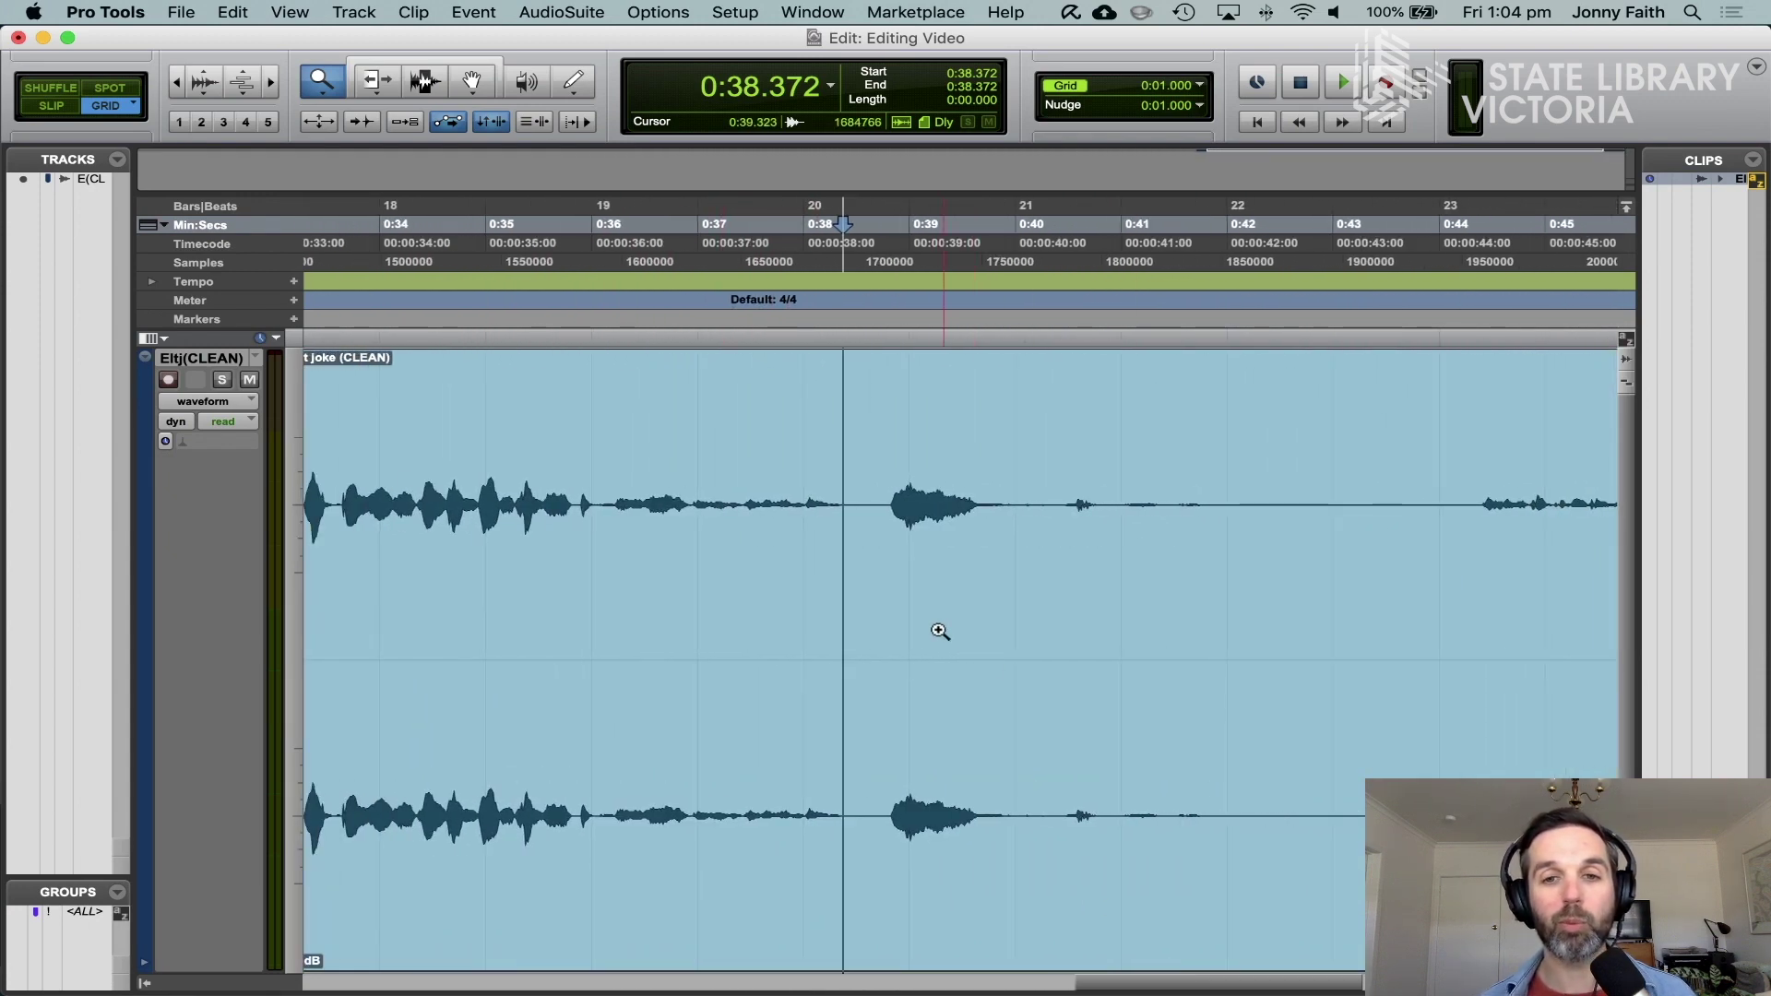
{"action": "scroll", "coordinate": [913, 618], "scroll_direction": "left", "scroll_amount": 5}
{"action": "scroll", "coordinate": [913, 621], "scroll_direction": "right", "scroll_amount": 6}
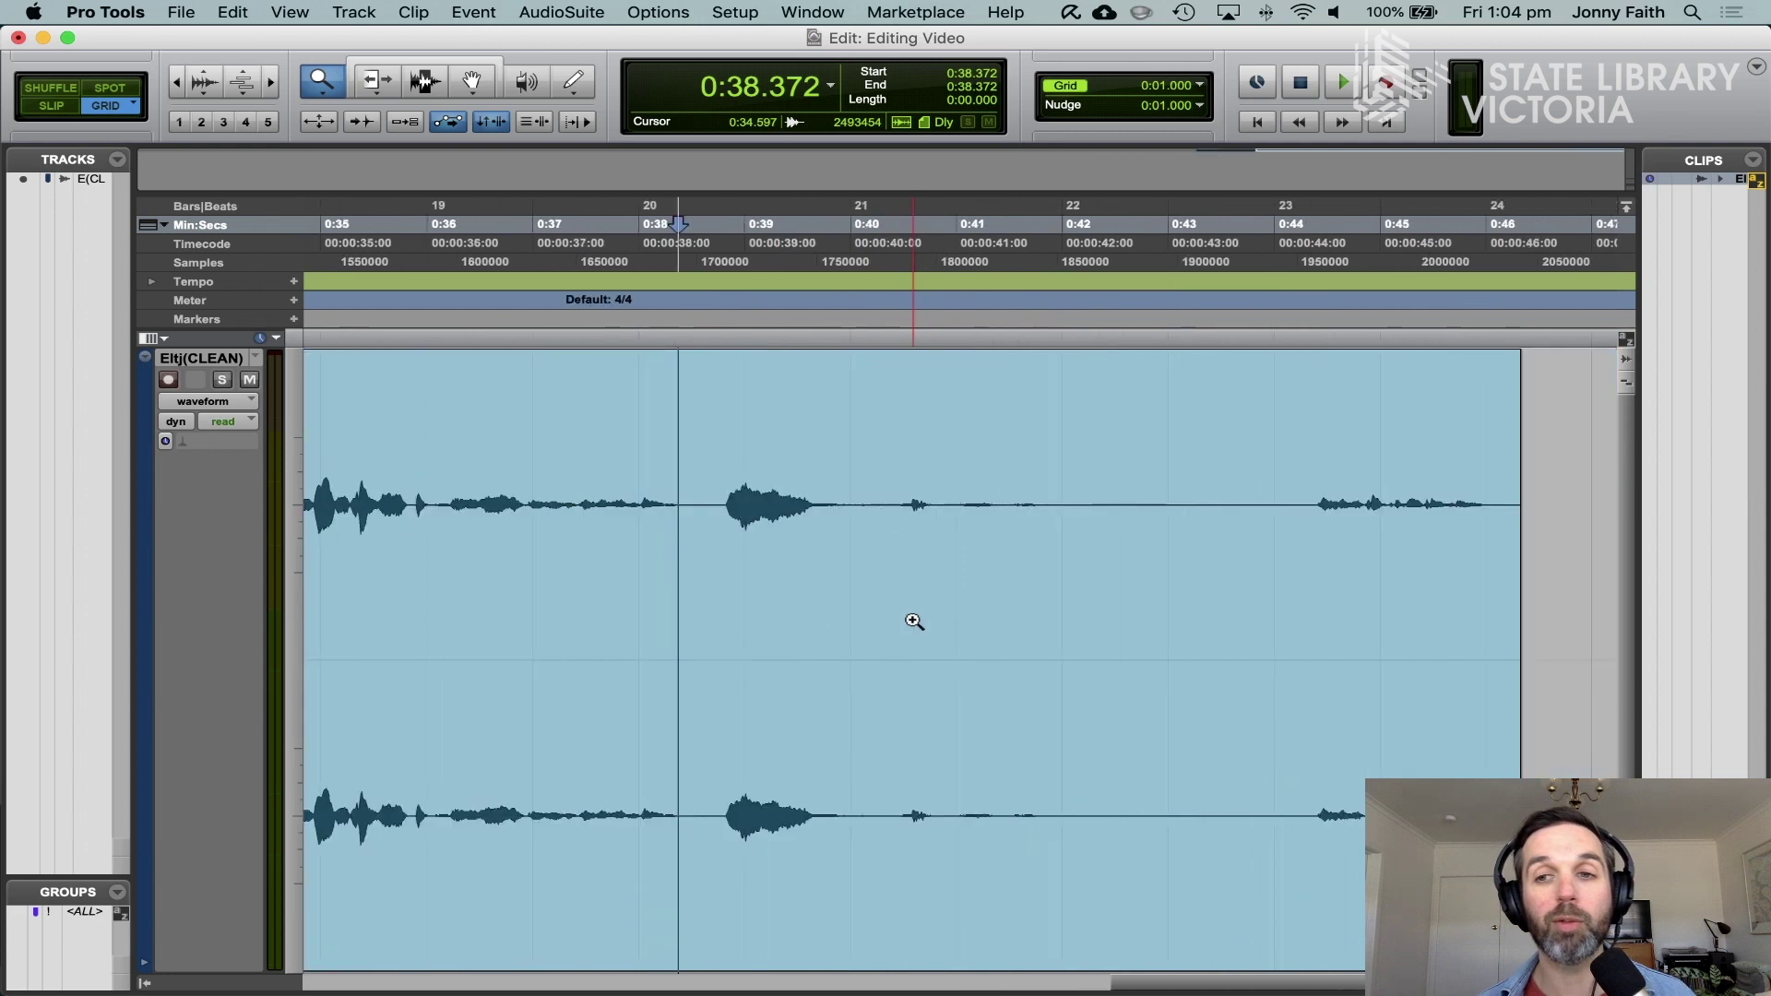
{"action": "scroll", "coordinate": [913, 621], "scroll_direction": "left", "scroll_amount": 2}
{"action": "scroll", "coordinate": [913, 621], "scroll_direction": "right", "scroll_amount": 1}
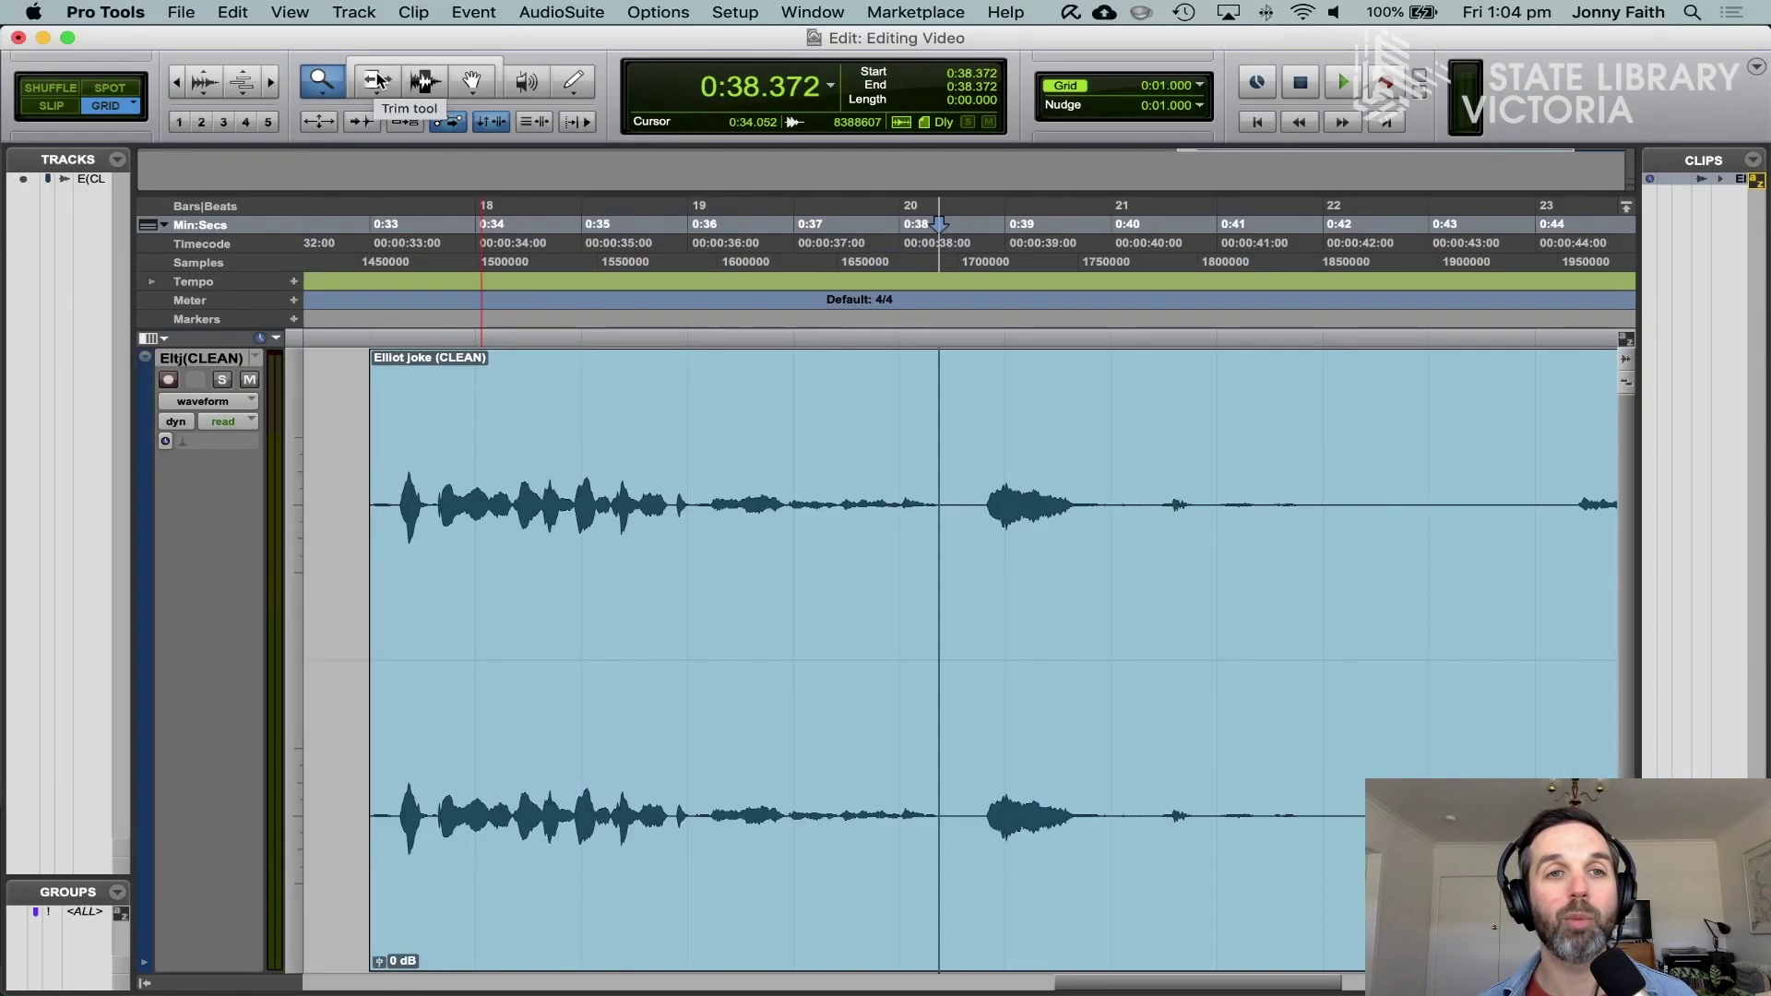
Step: Try trimming the start of the clip to 0:34 on the grid with the Trim tool
{"action": "left_click", "coordinate": [372, 88]}
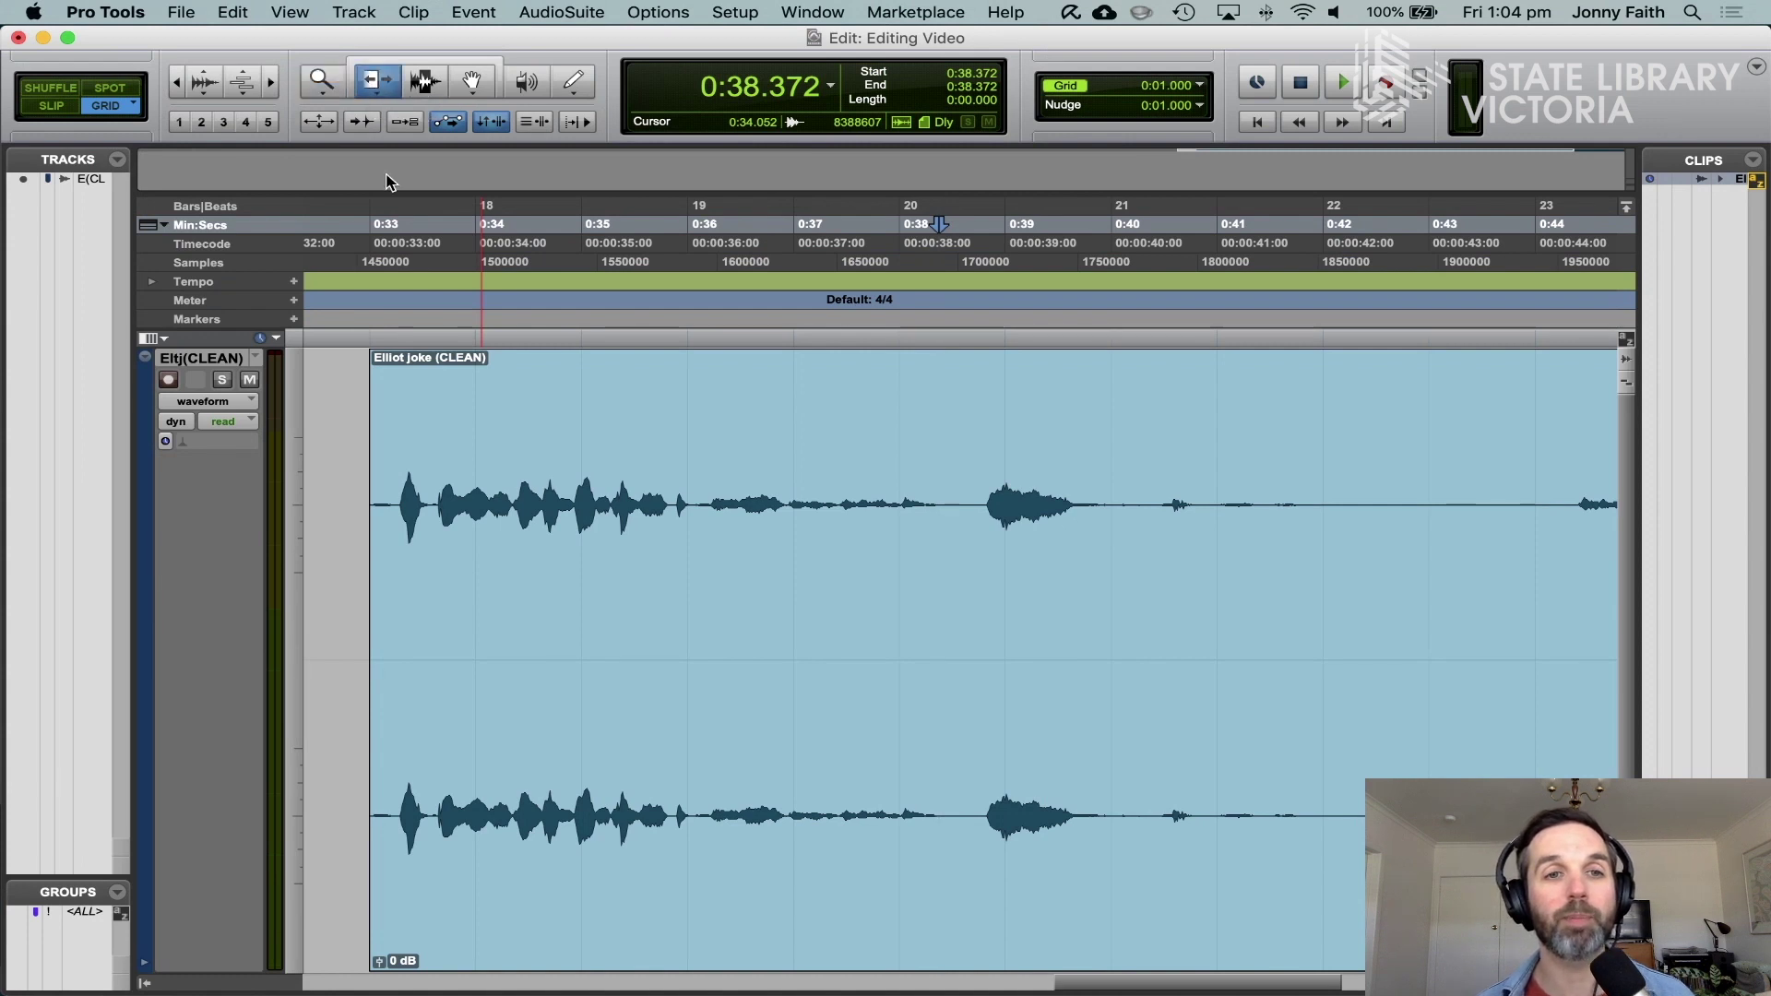
{"action": "left_click", "coordinate": [373, 849]}
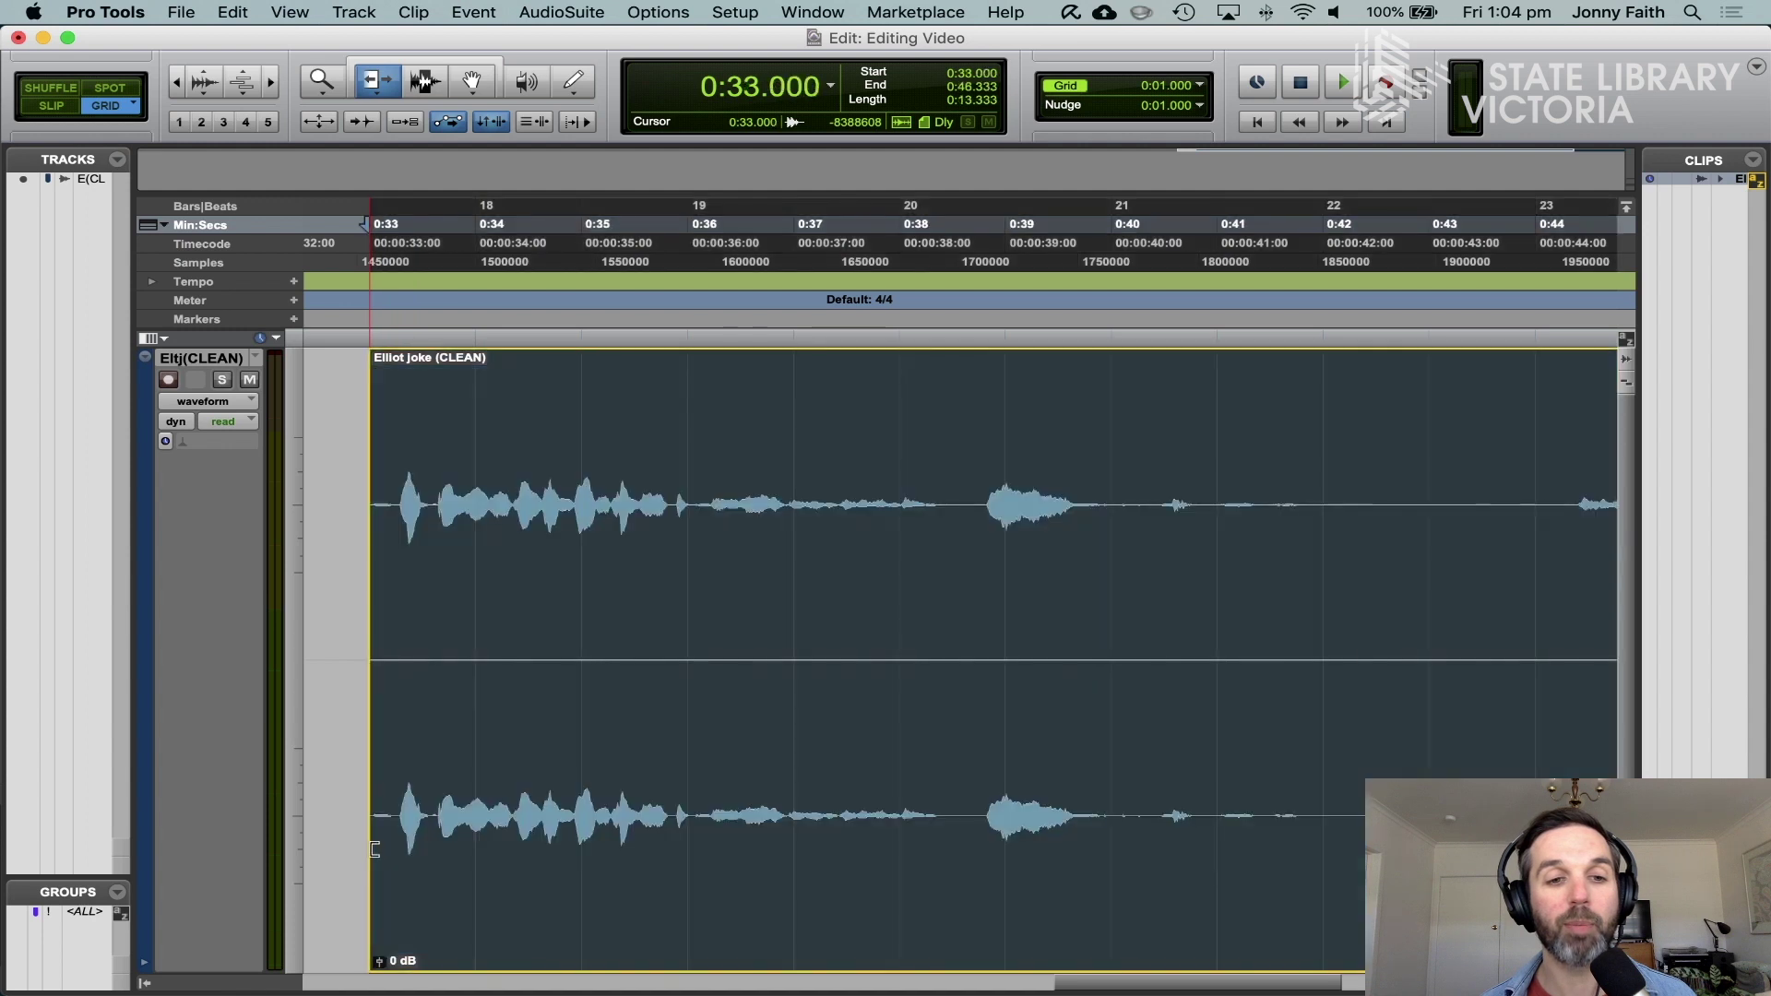
{"action": "left_click_drag", "start_coordinate": [428, 849], "coordinate": [370, 850]}
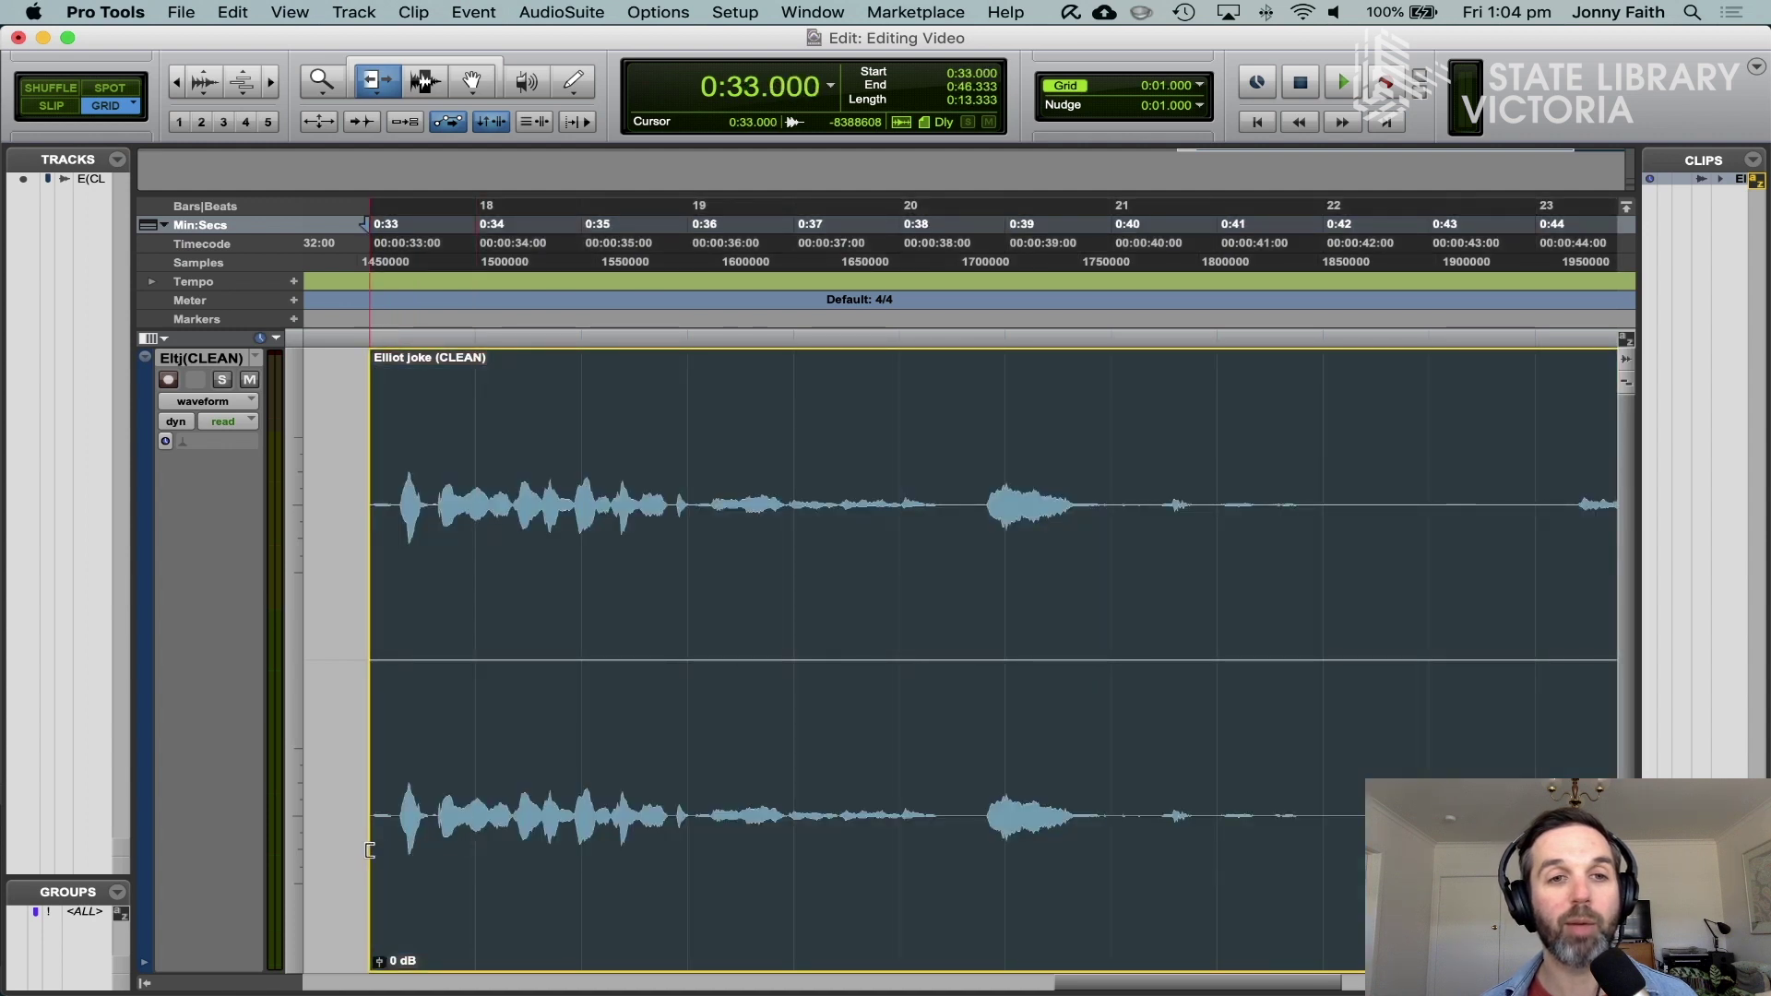
{"action": "scroll", "coordinate": [328, 844], "scroll_direction": "left", "scroll_amount": 3}
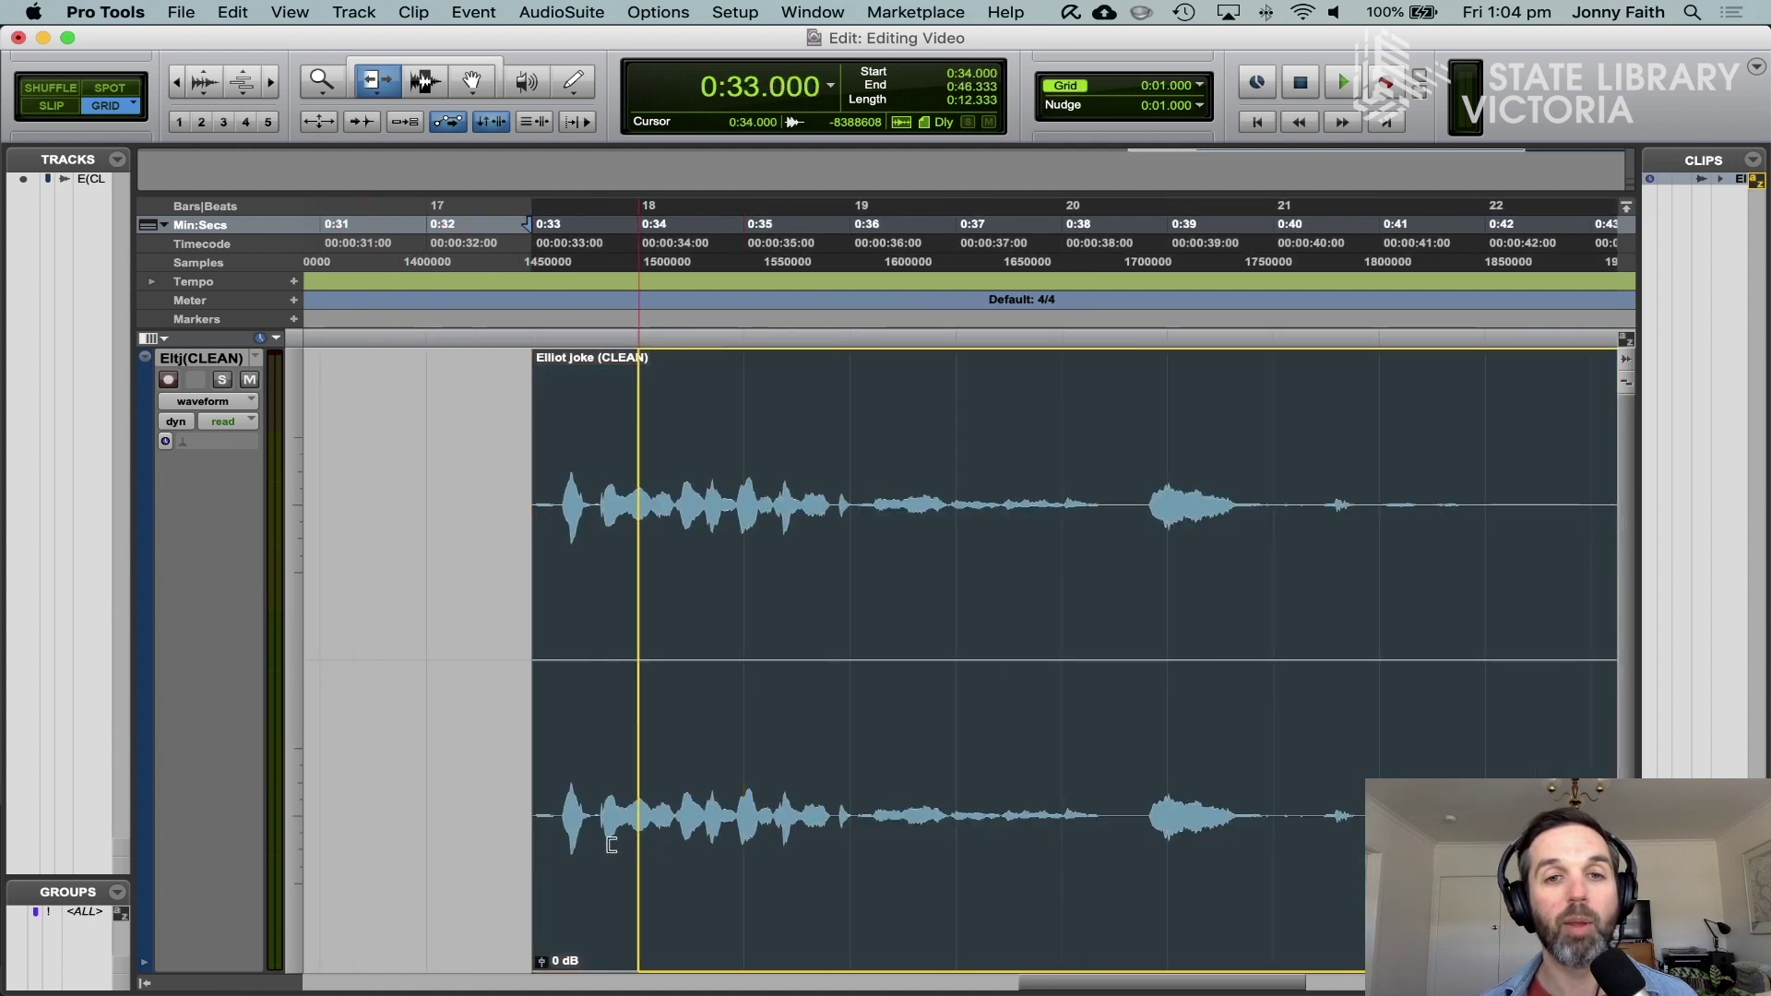
{"action": "left_click_drag", "start_coordinate": [527, 838], "coordinate": [560, 673]}
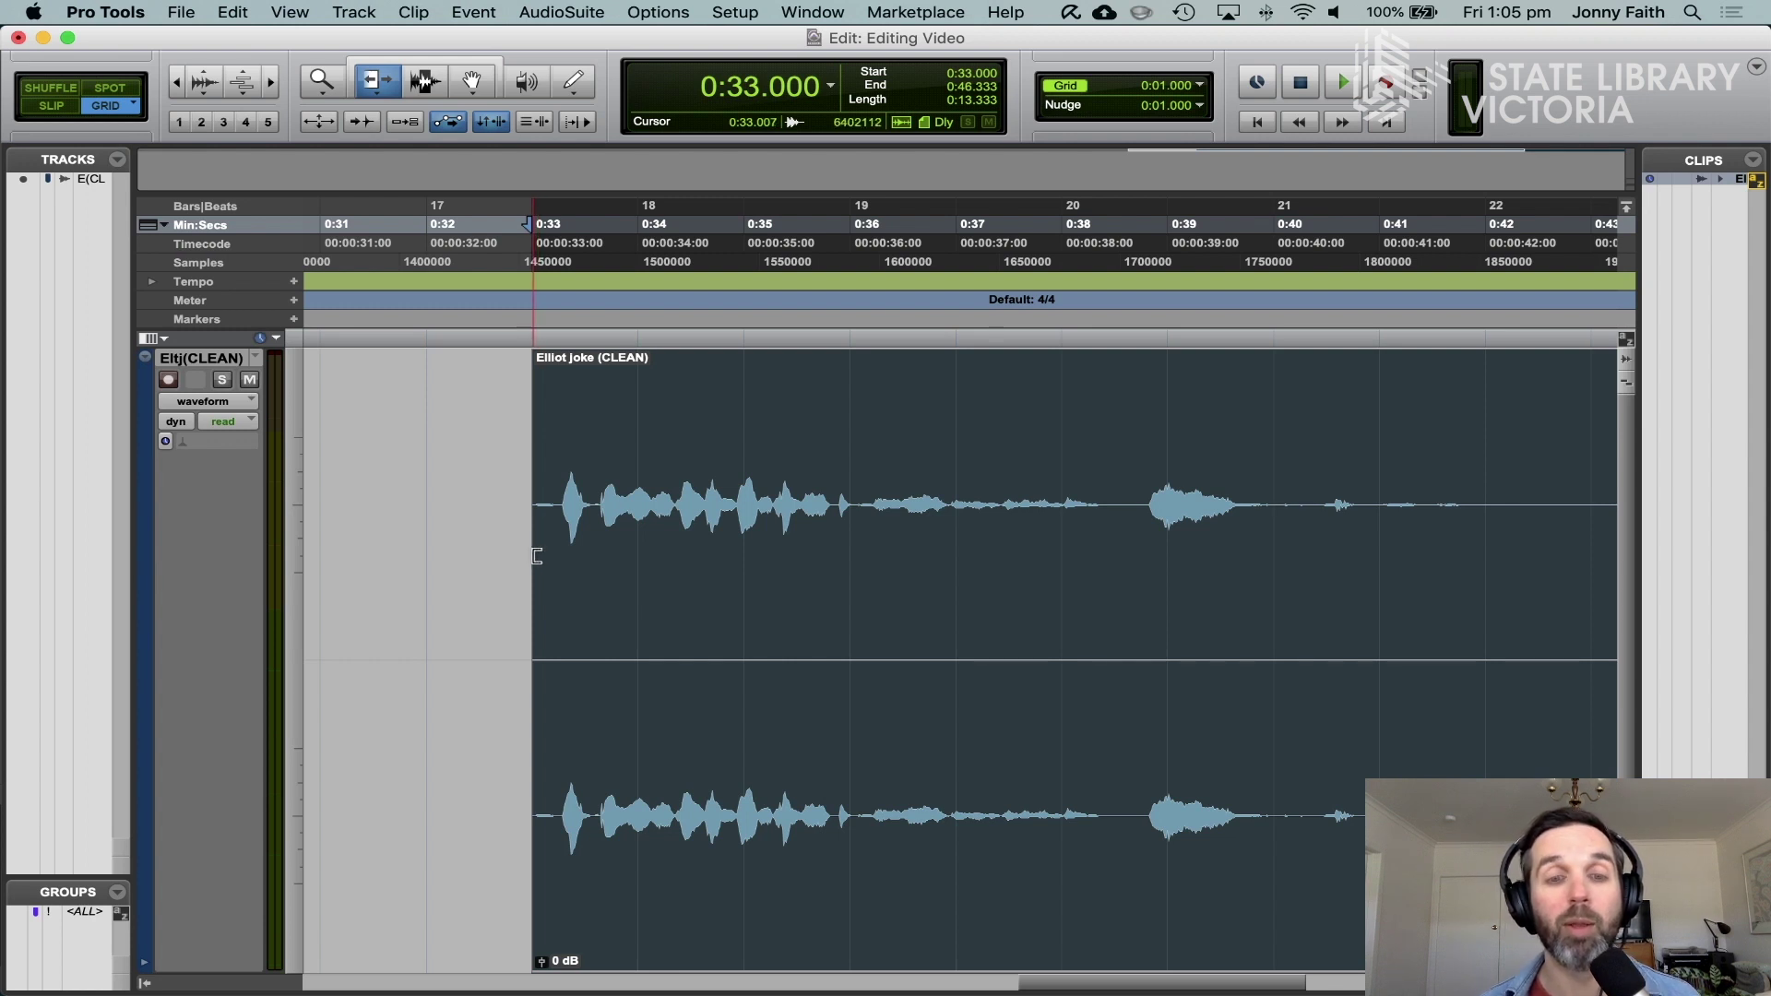
Step: Trim the clip's start to 0:35 and extend it back to its original start point
{"action": "left_click", "coordinate": [605, 556], "text": "shift"}
{"action": "left_click", "coordinate": [734, 559], "text": "shift"}
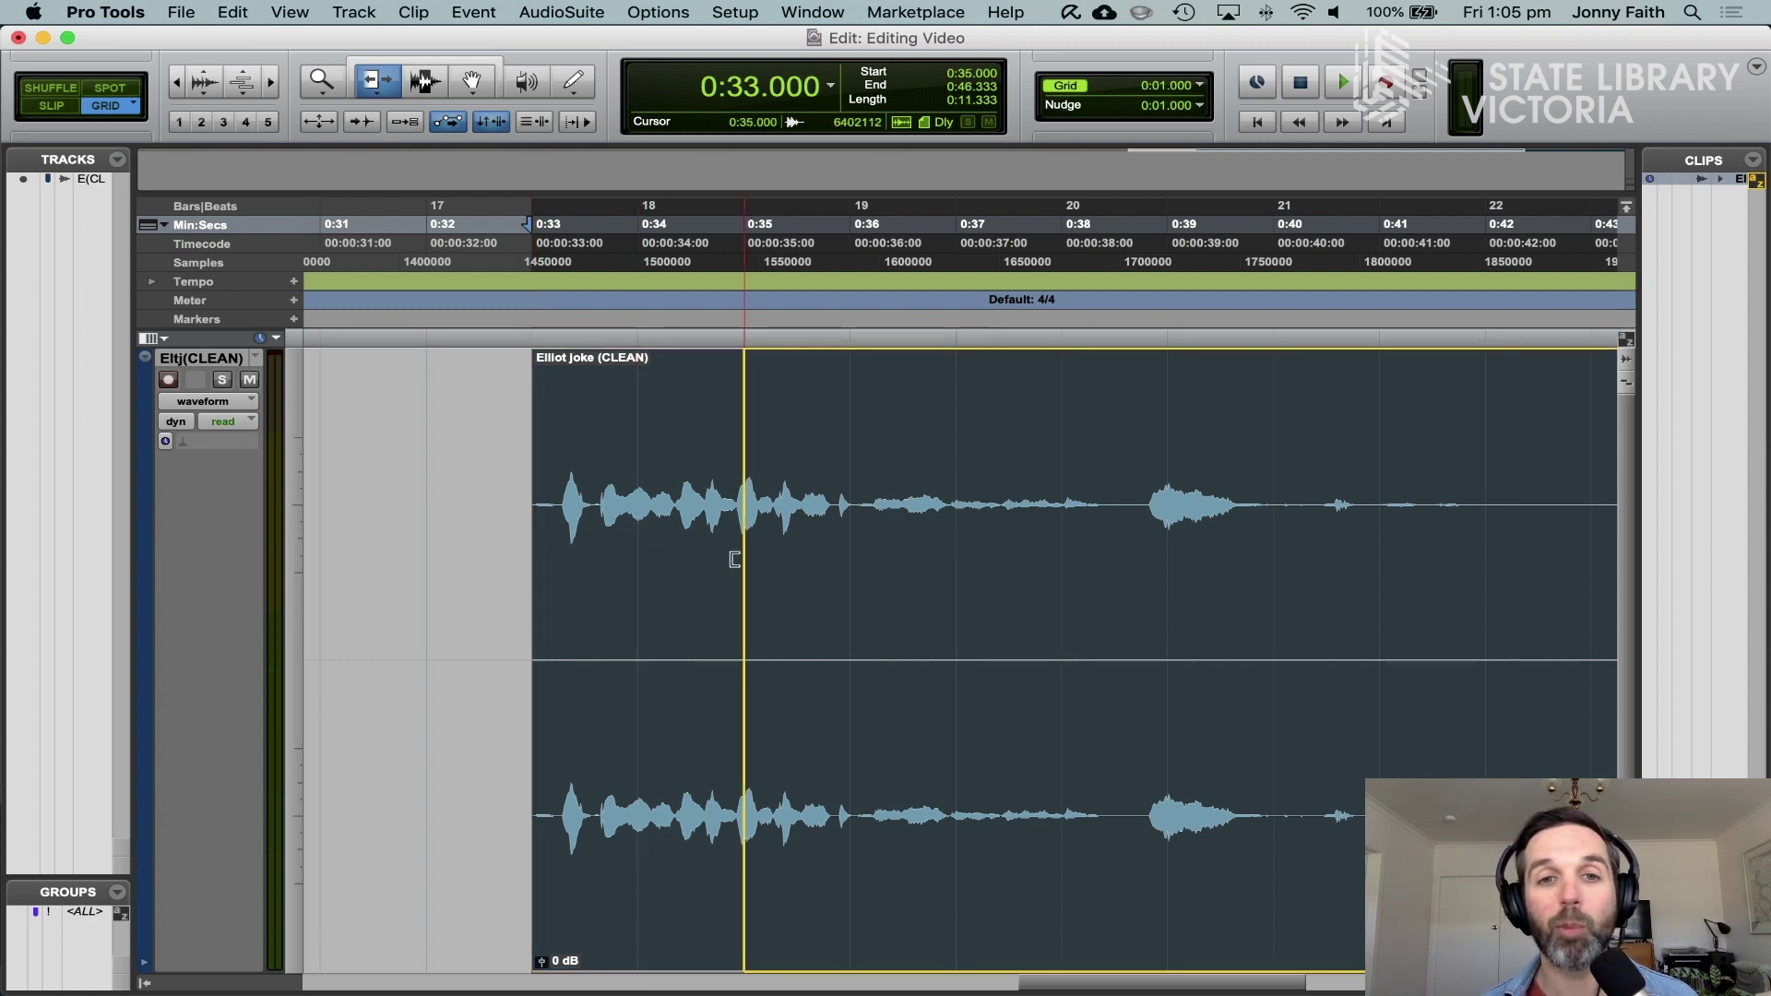
{"action": "key", "text": "super+t"}
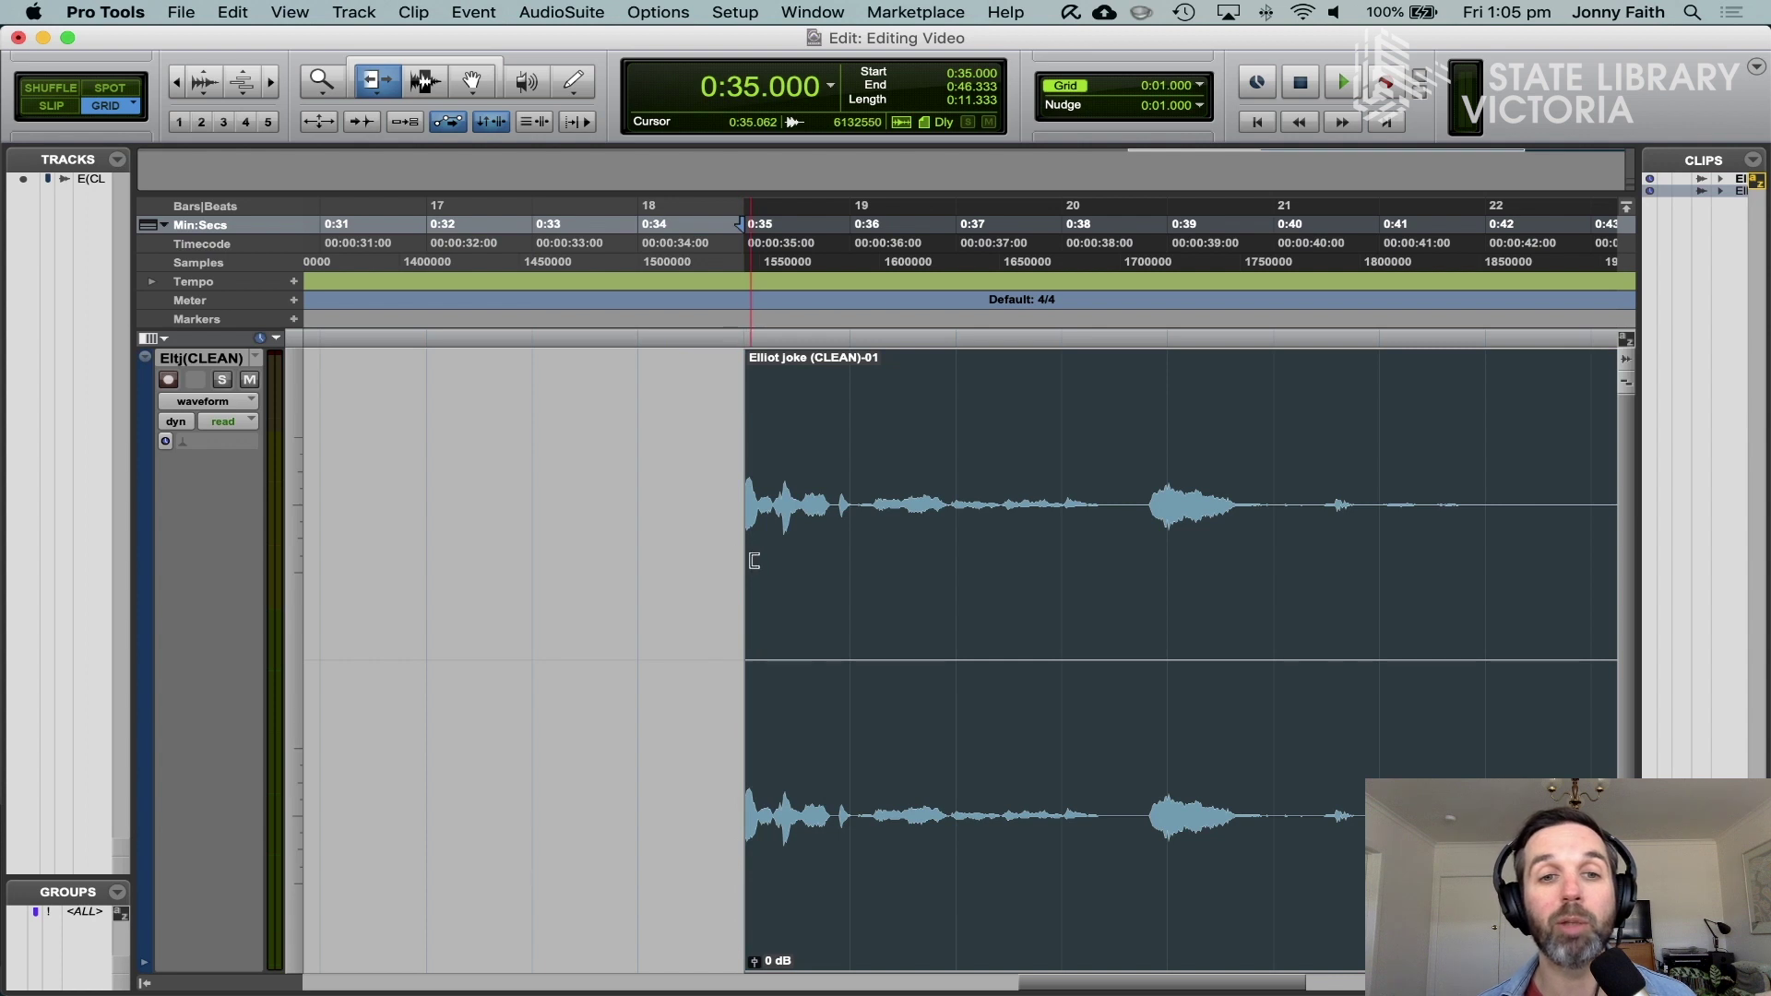
{"action": "left_click", "coordinate": [521, 554], "text": "shift"}
{"action": "key", "text": "super+t"}
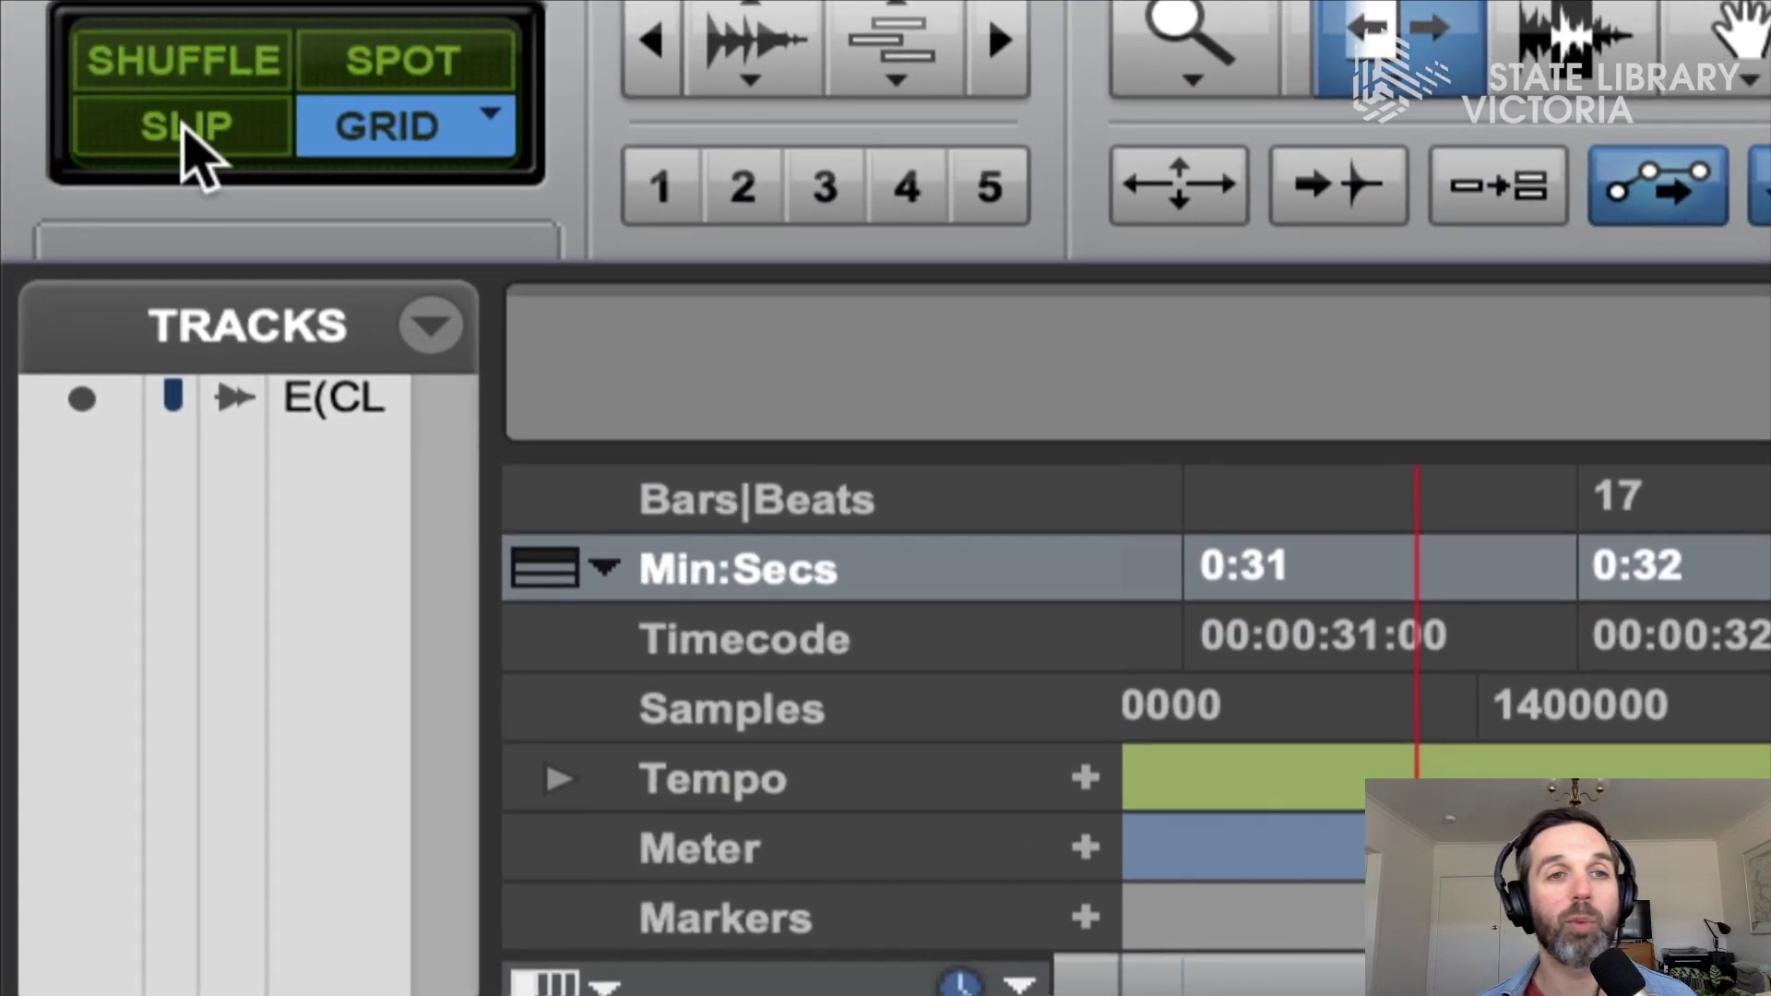
Step: Switch to Slip mode and trim the end of the clip freely back to about 0:44.175
{"action": "left_click", "coordinate": [184, 129]}
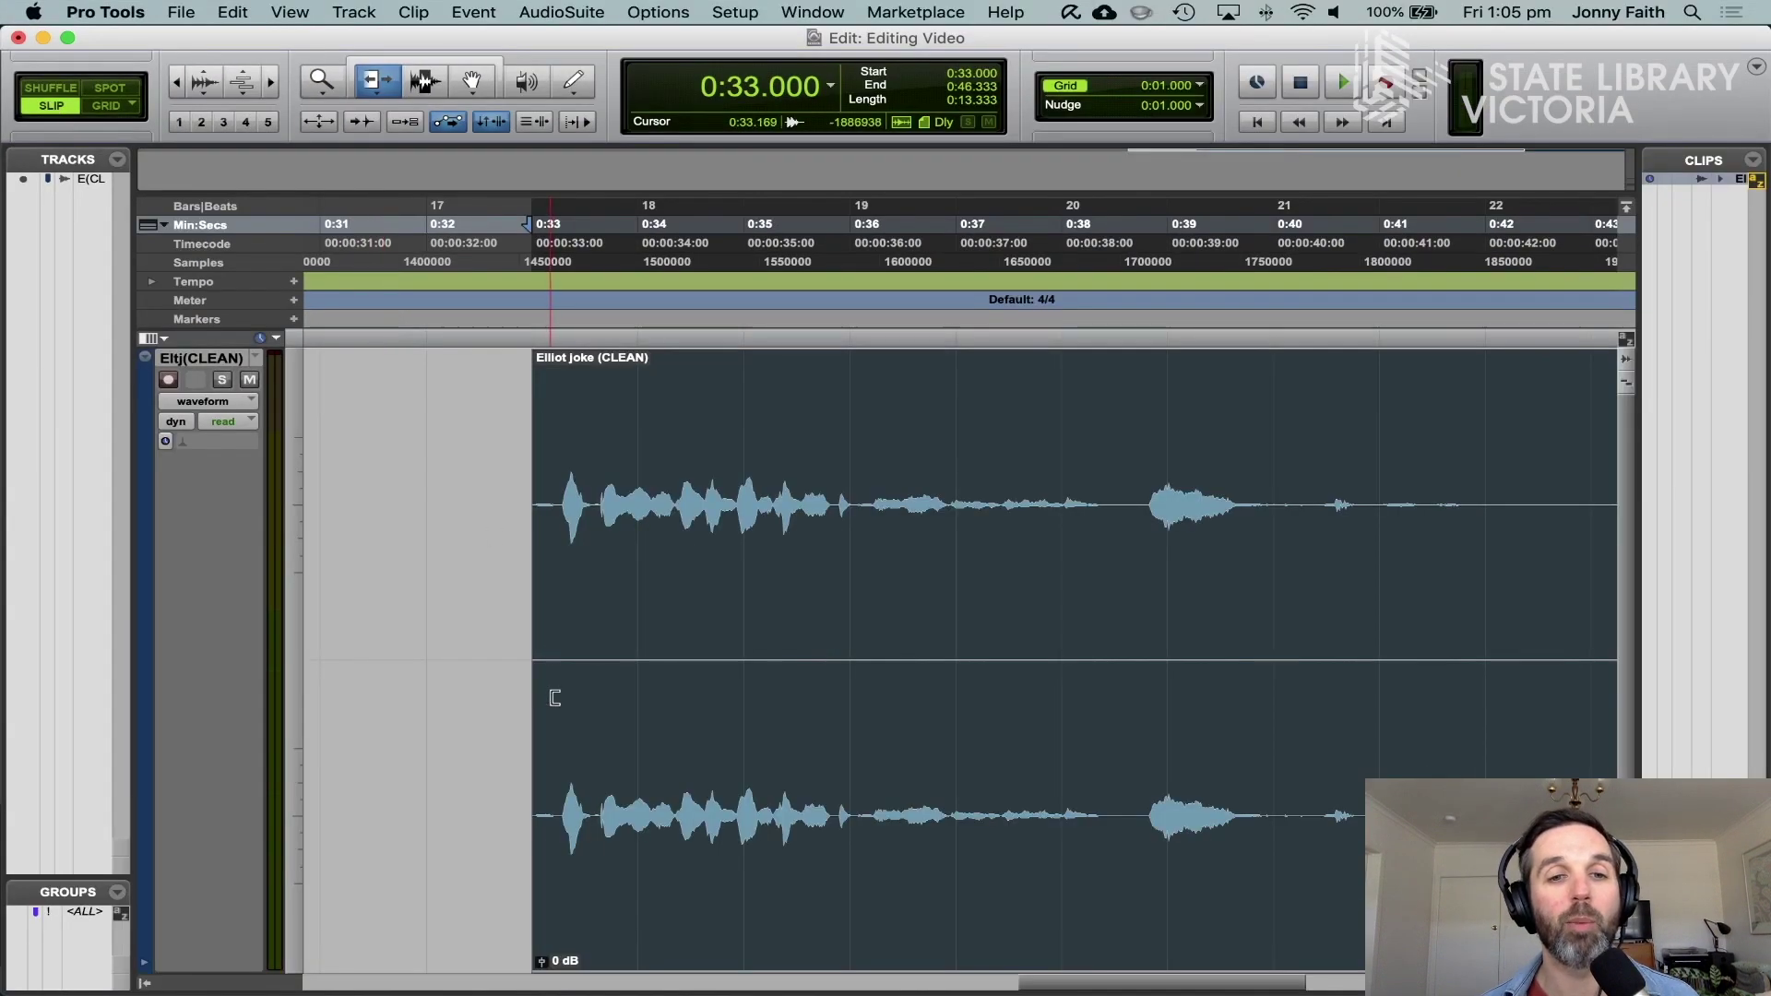
{"action": "mouse_move", "coordinate": [542, 738]}
{"action": "left_mouse_down"}
{"action": "mouse_move", "coordinate": [606, 745]}
{"action": "mouse_move", "coordinate": [496, 751]}
{"action": "mouse_move", "coordinate": [791, 752]}
{"action": "mouse_move", "coordinate": [535, 751]}
{"action": "left_mouse_up"}
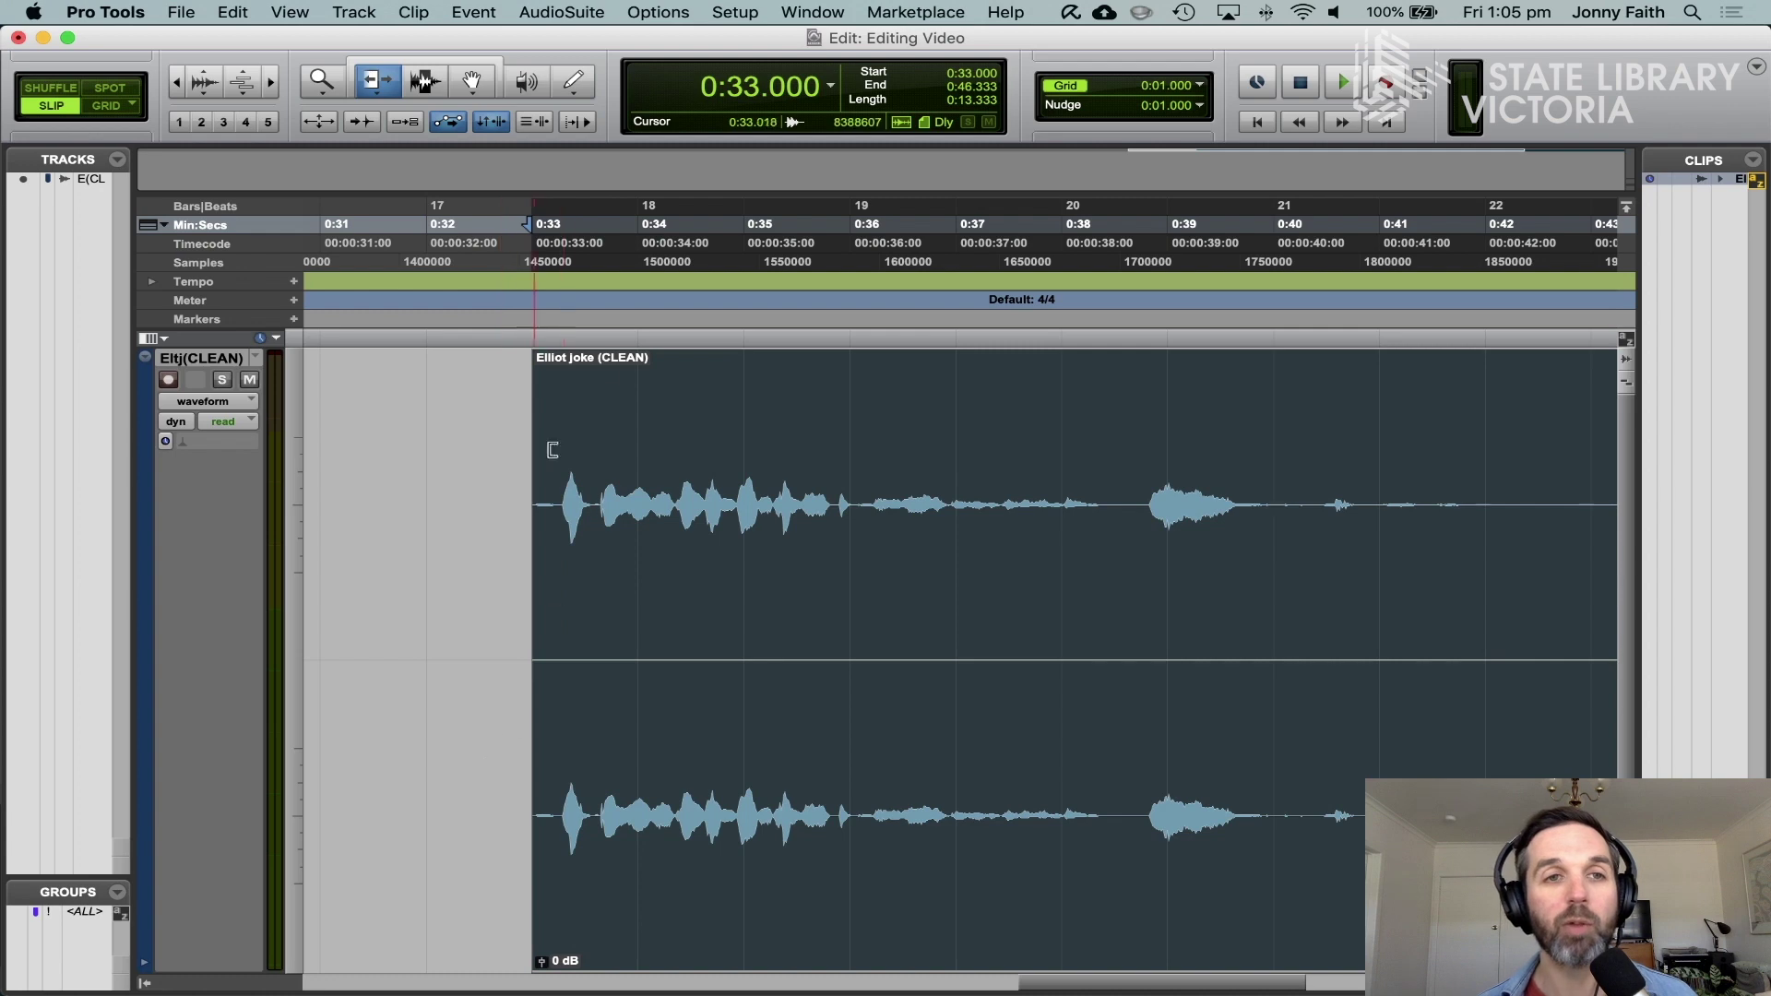
{"action": "scroll", "coordinate": [954, 672], "scroll_direction": "right", "scroll_amount": 3}
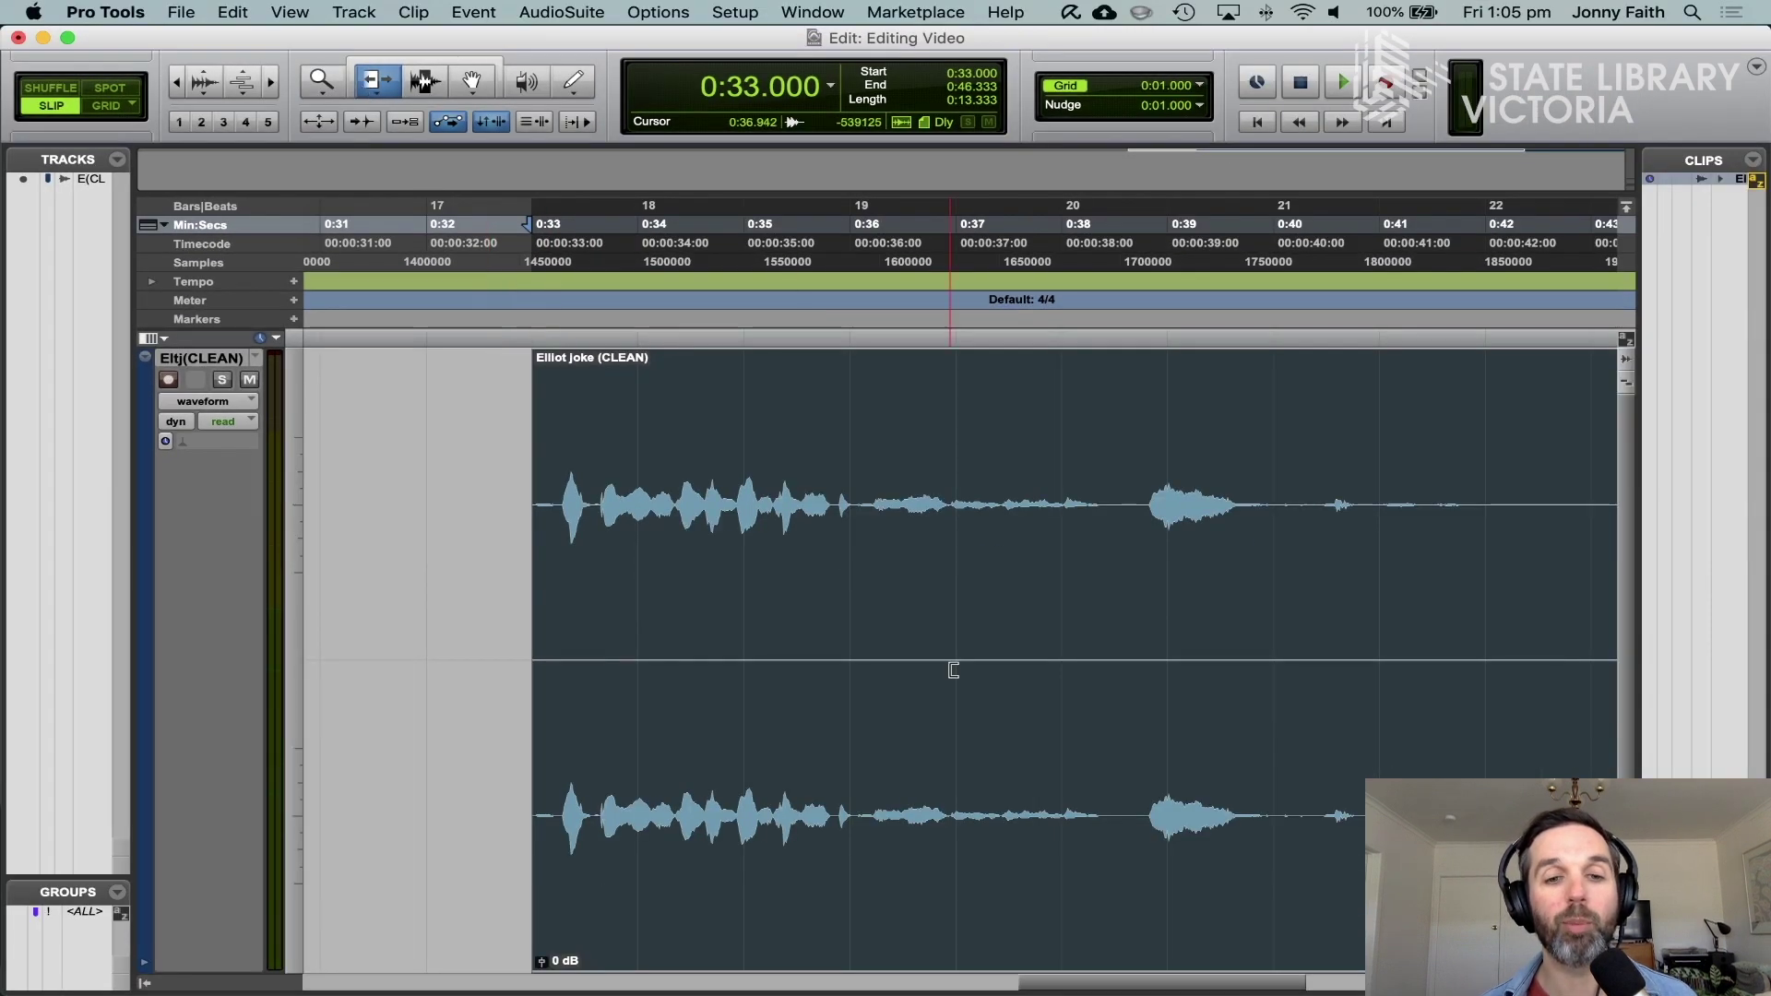
{"action": "scroll", "coordinate": [952, 672], "scroll_direction": "right", "scroll_amount": 10}
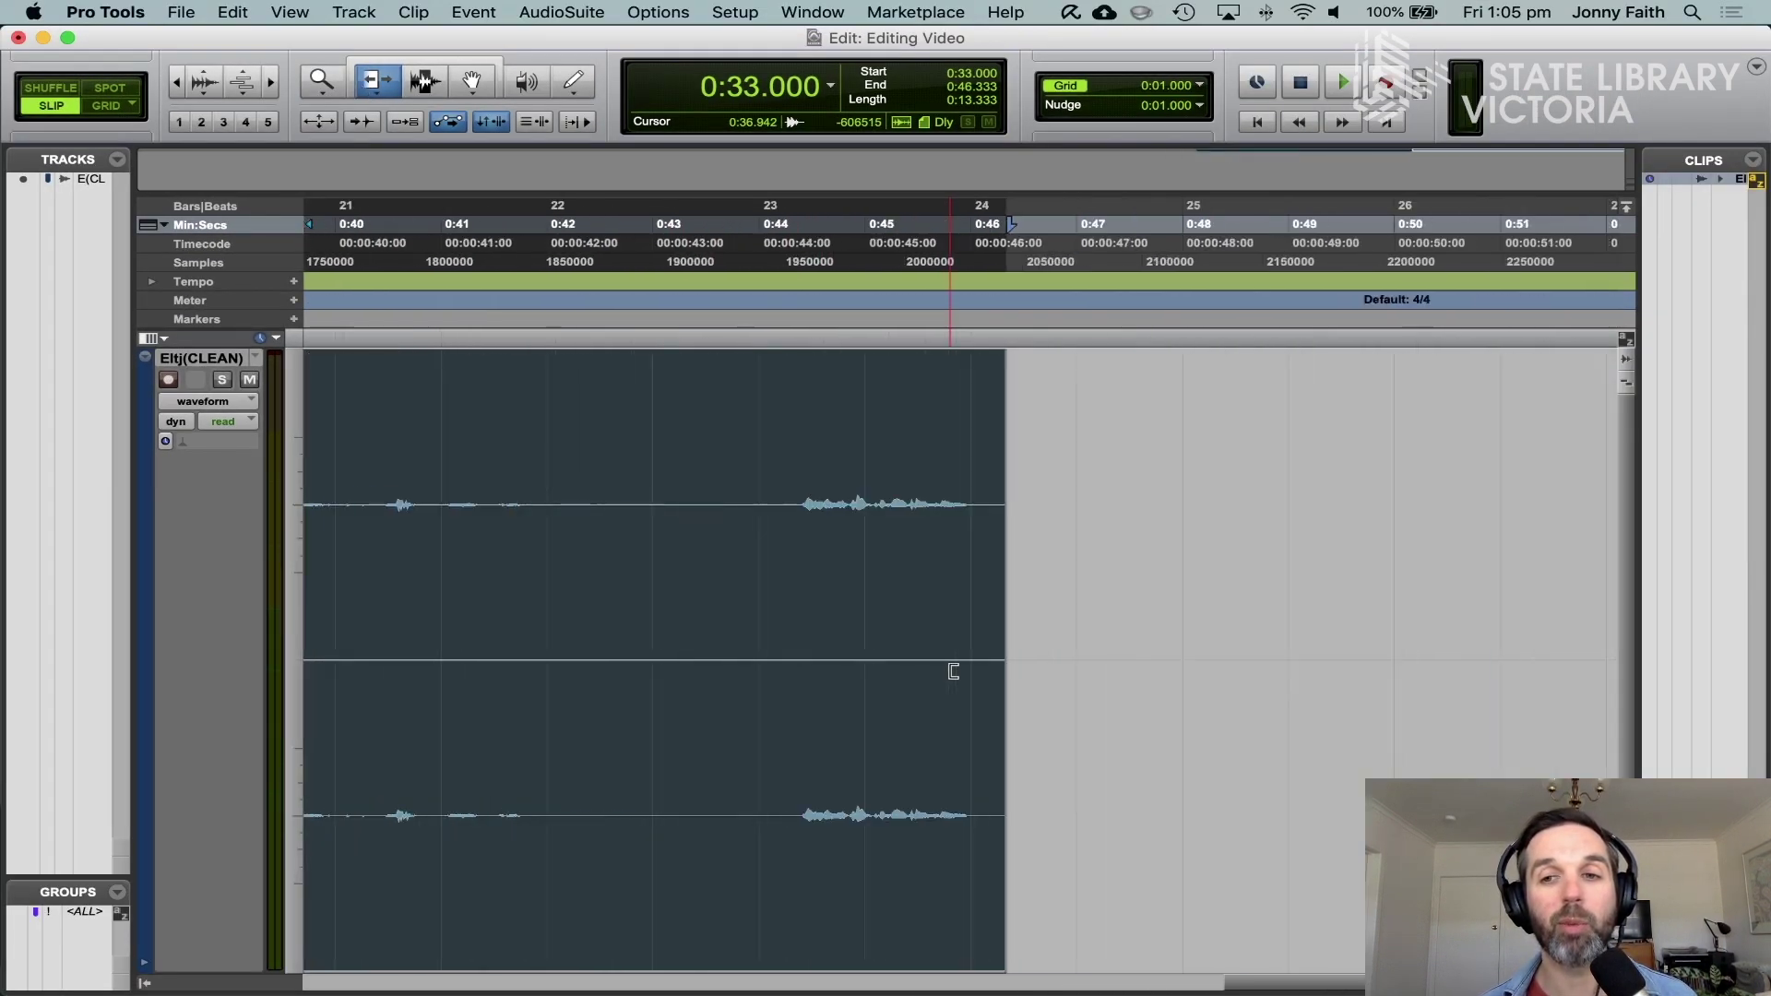
{"action": "left_click", "coordinate": [988, 928]}
{"action": "left_click_drag", "start_coordinate": [988, 927], "coordinate": [774, 900]}
Step: Play back the trimmed clip from 0:33 while looking over its waveform, and stop playback
{"action": "scroll", "coordinate": [656, 422], "scroll_direction": "left", "scroll_amount": 8}
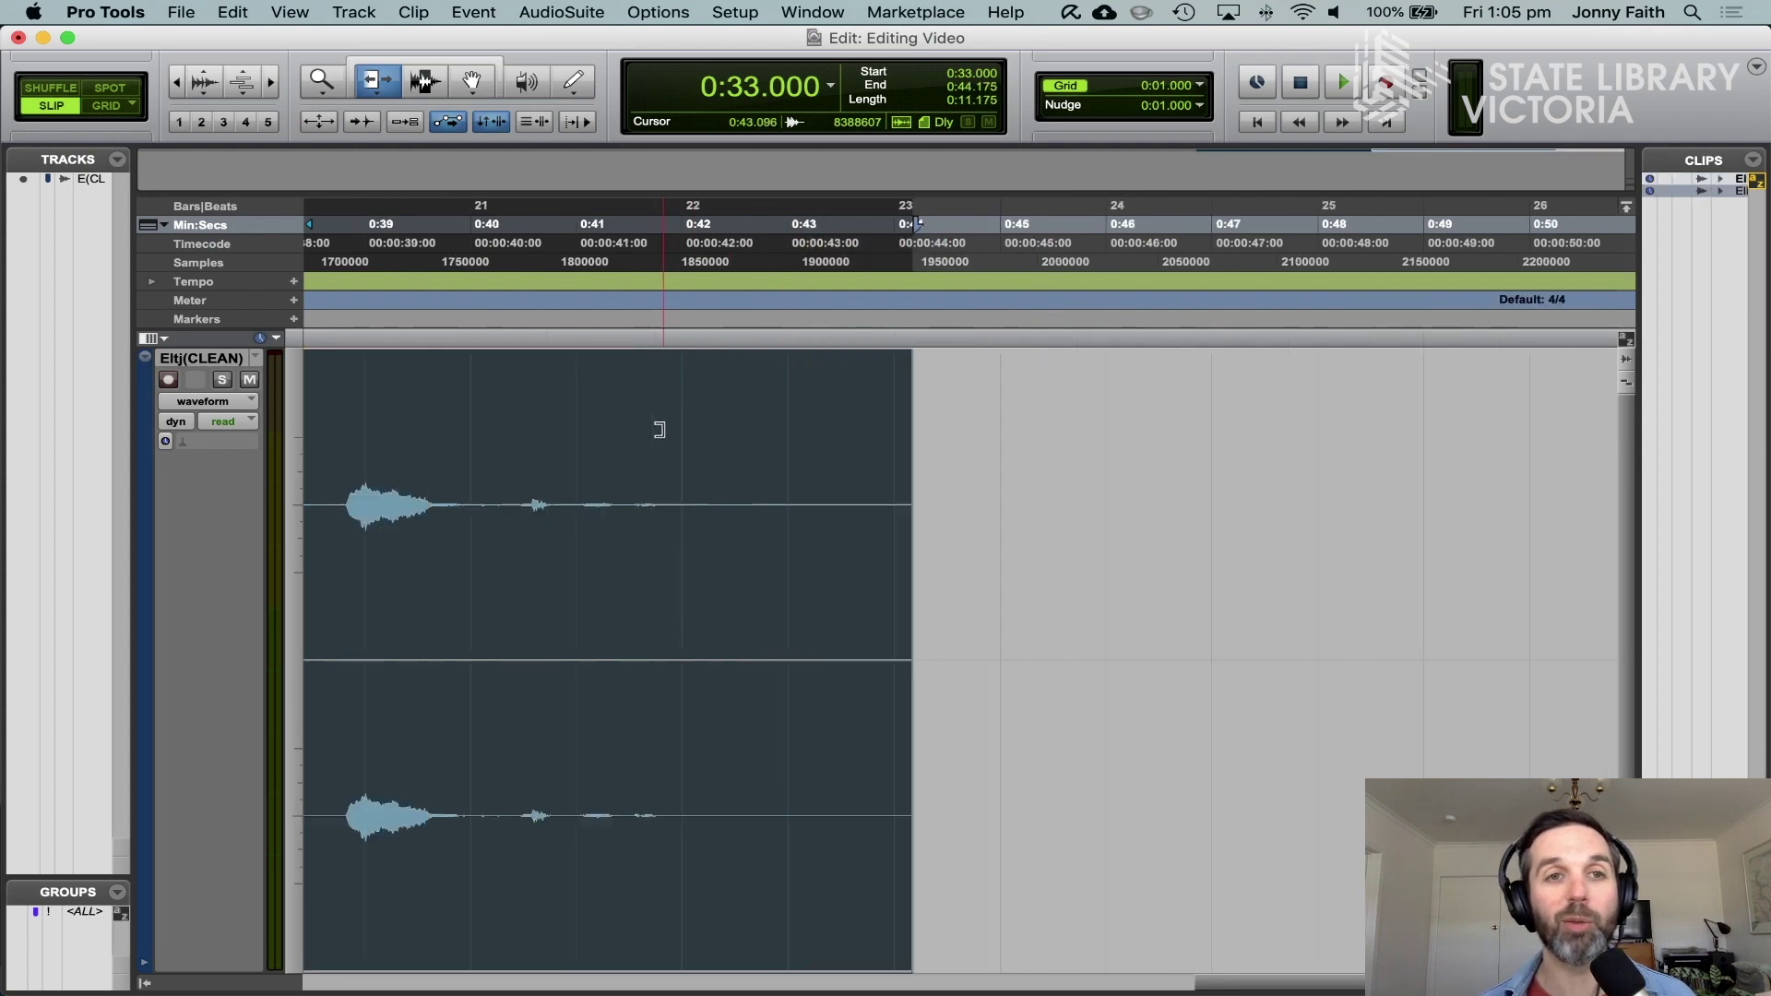
{"action": "key", "text": "space"}
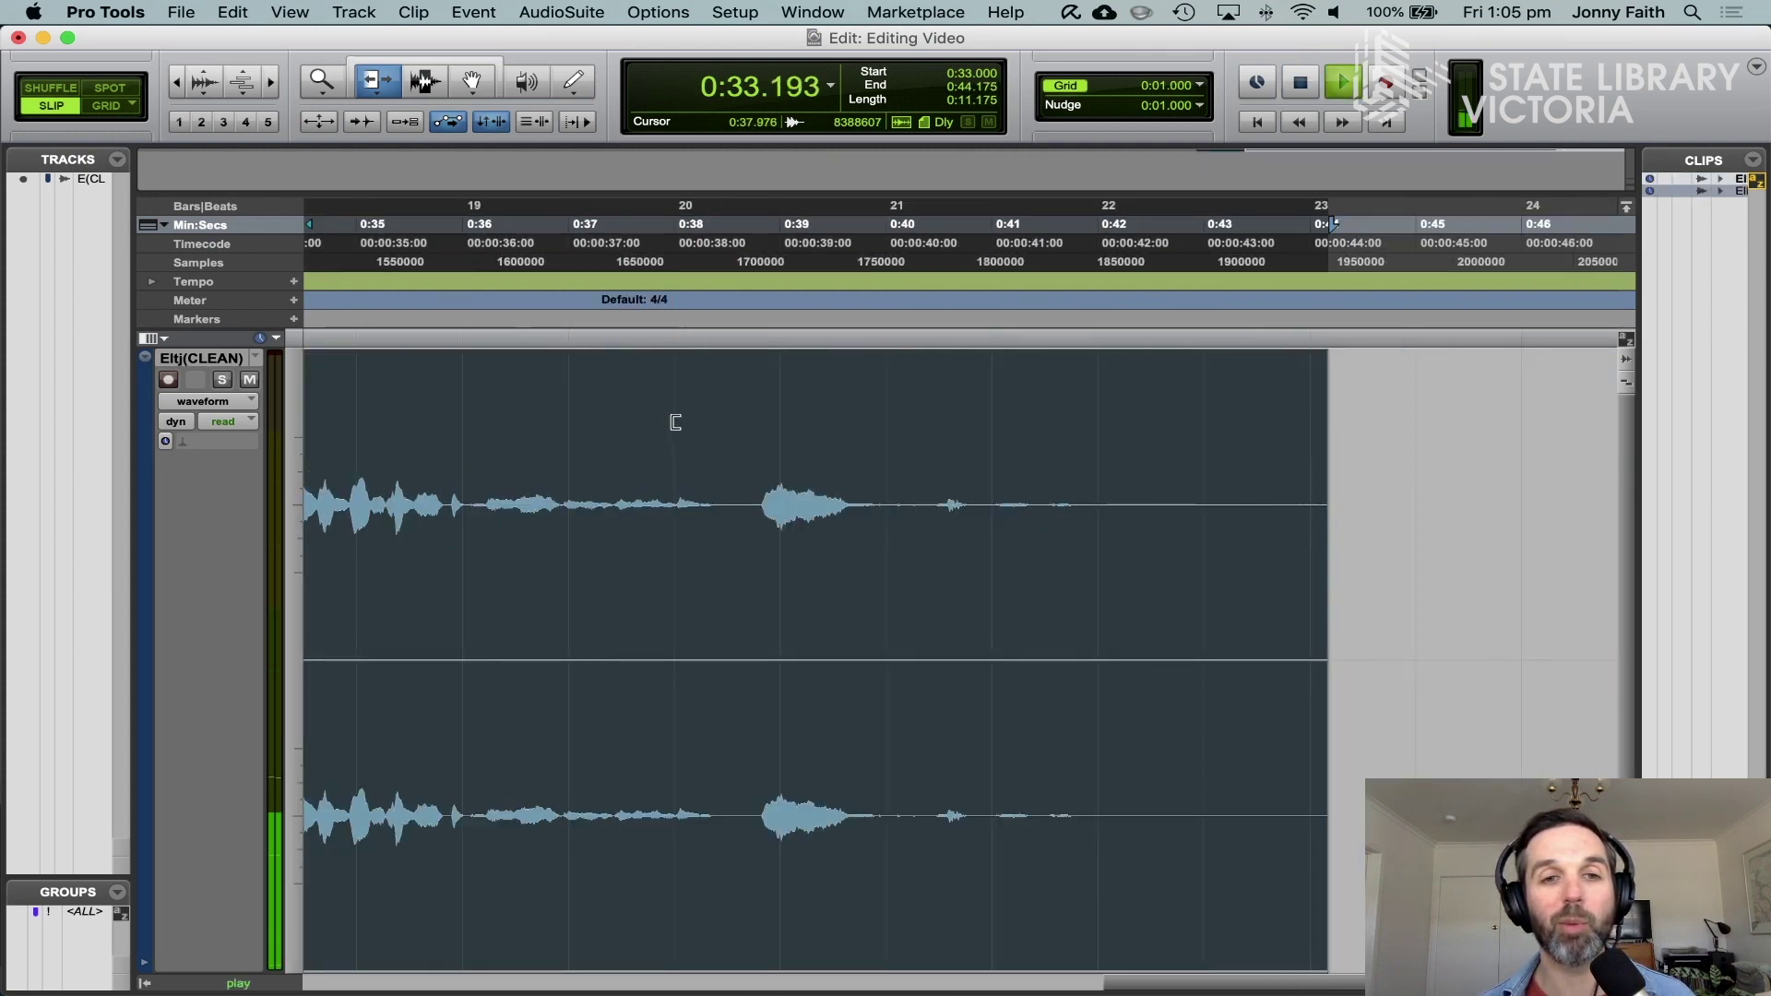
{"action": "scroll", "coordinate": [677, 422], "scroll_direction": "left", "scroll_amount": 3}
{"action": "scroll", "coordinate": [679, 423], "scroll_direction": "left", "scroll_amount": 4}
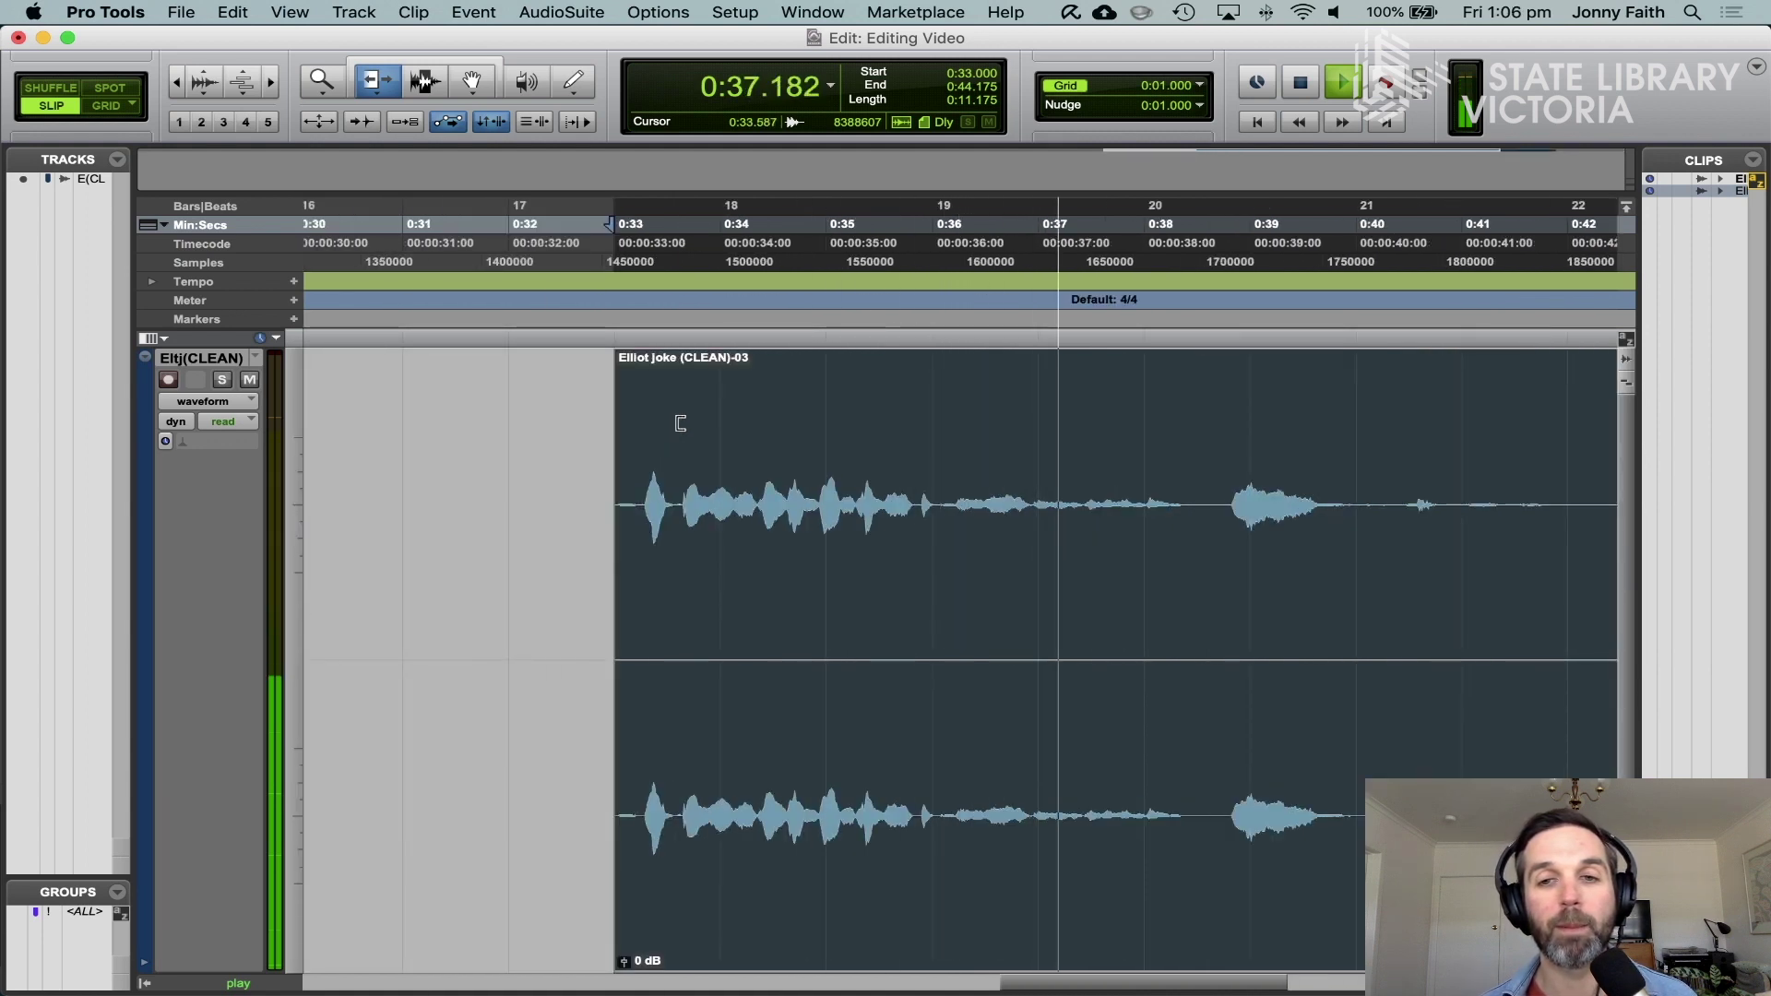
{"action": "scroll", "coordinate": [680, 423], "scroll_direction": "right", "scroll_amount": 3}
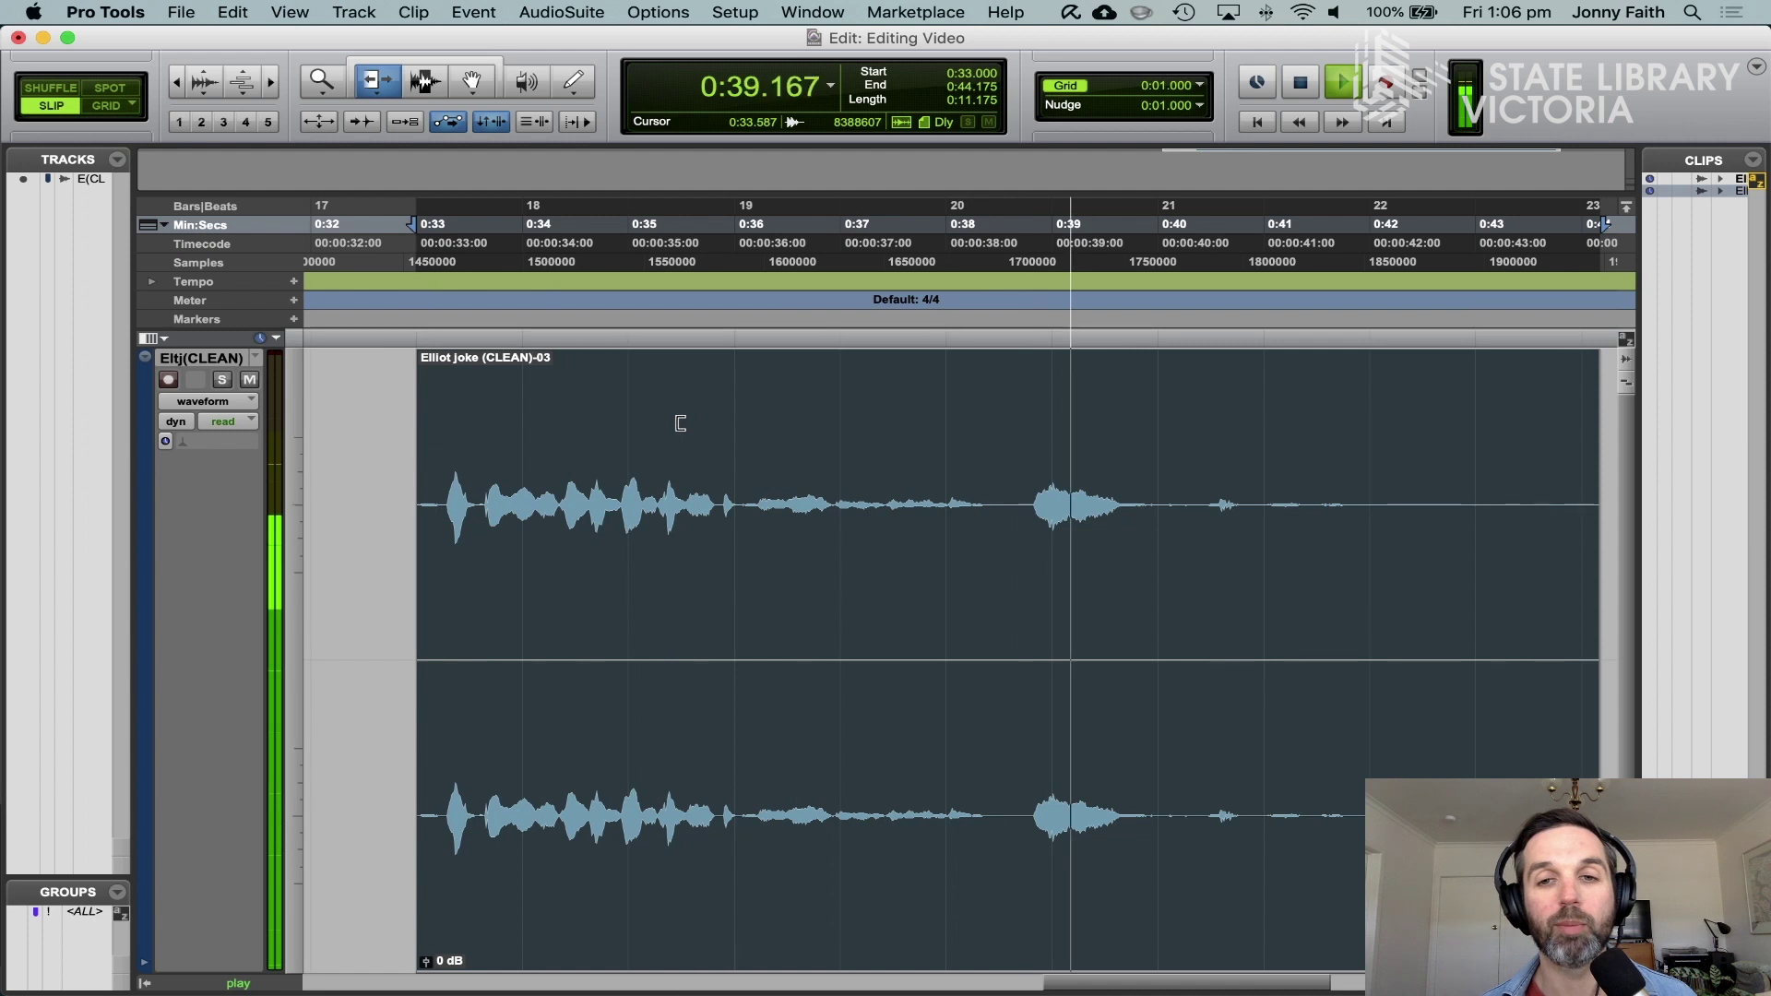
{"action": "scroll", "coordinate": [680, 422], "scroll_direction": "right", "scroll_amount": 3}
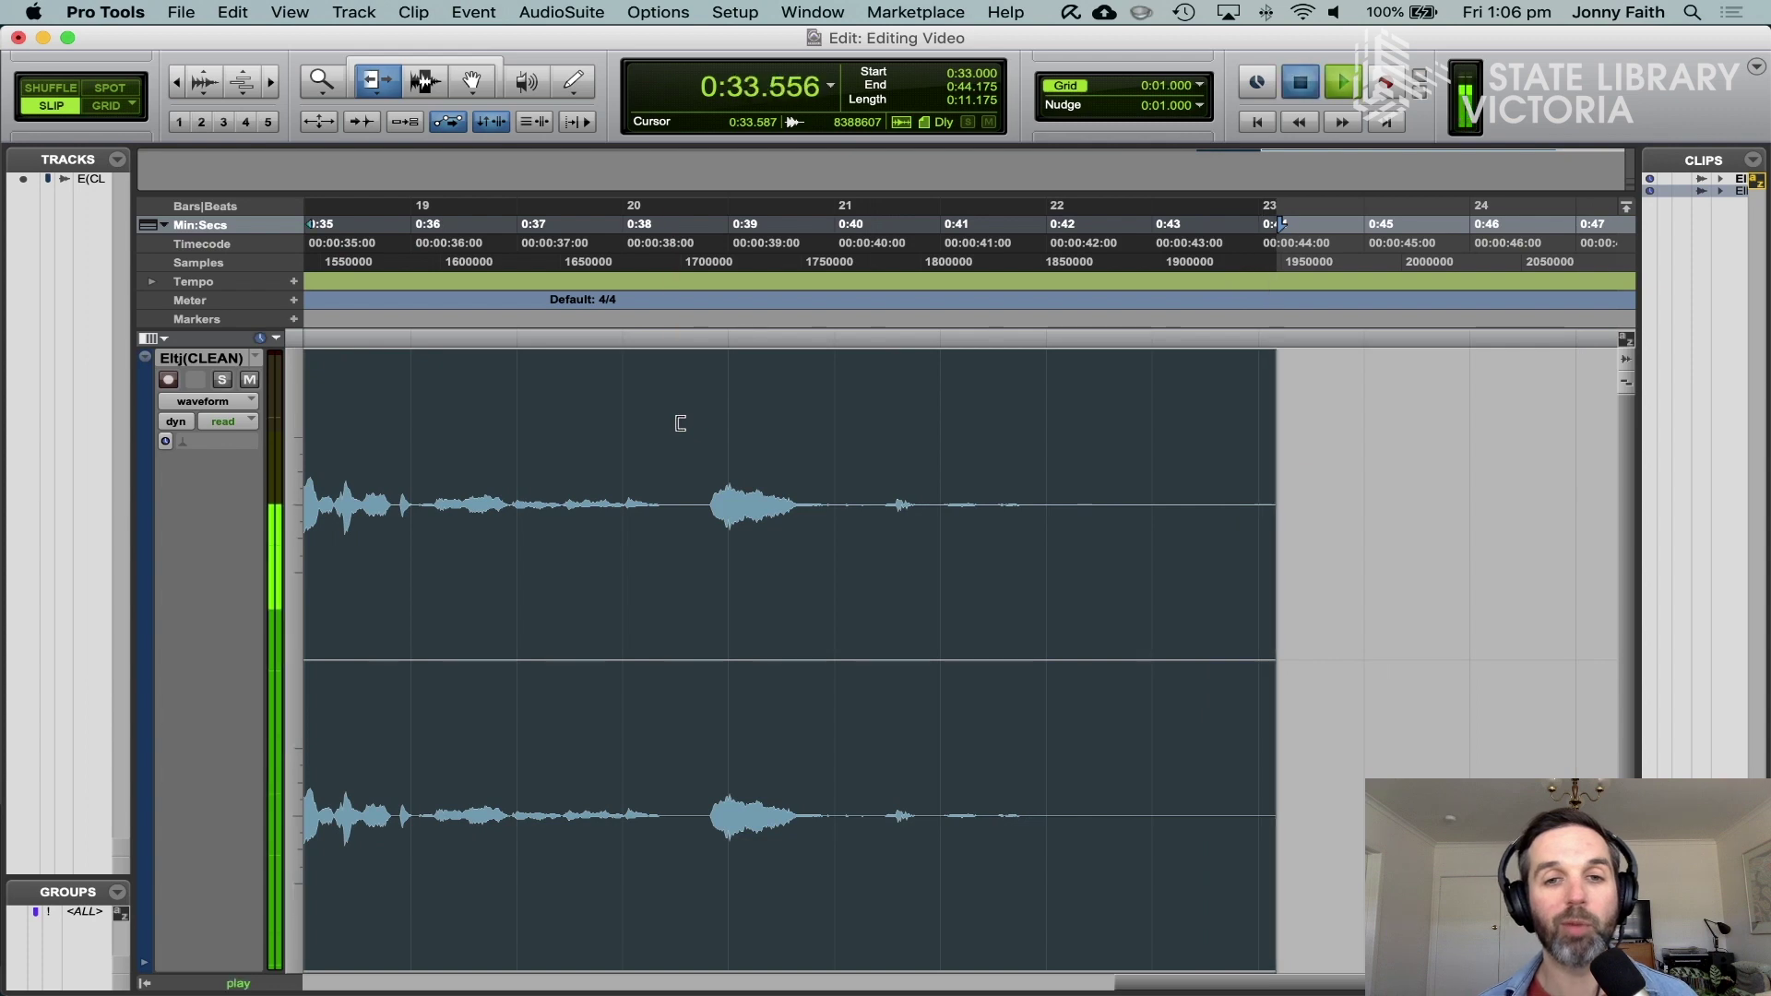
{"action": "key", "text": "space"}
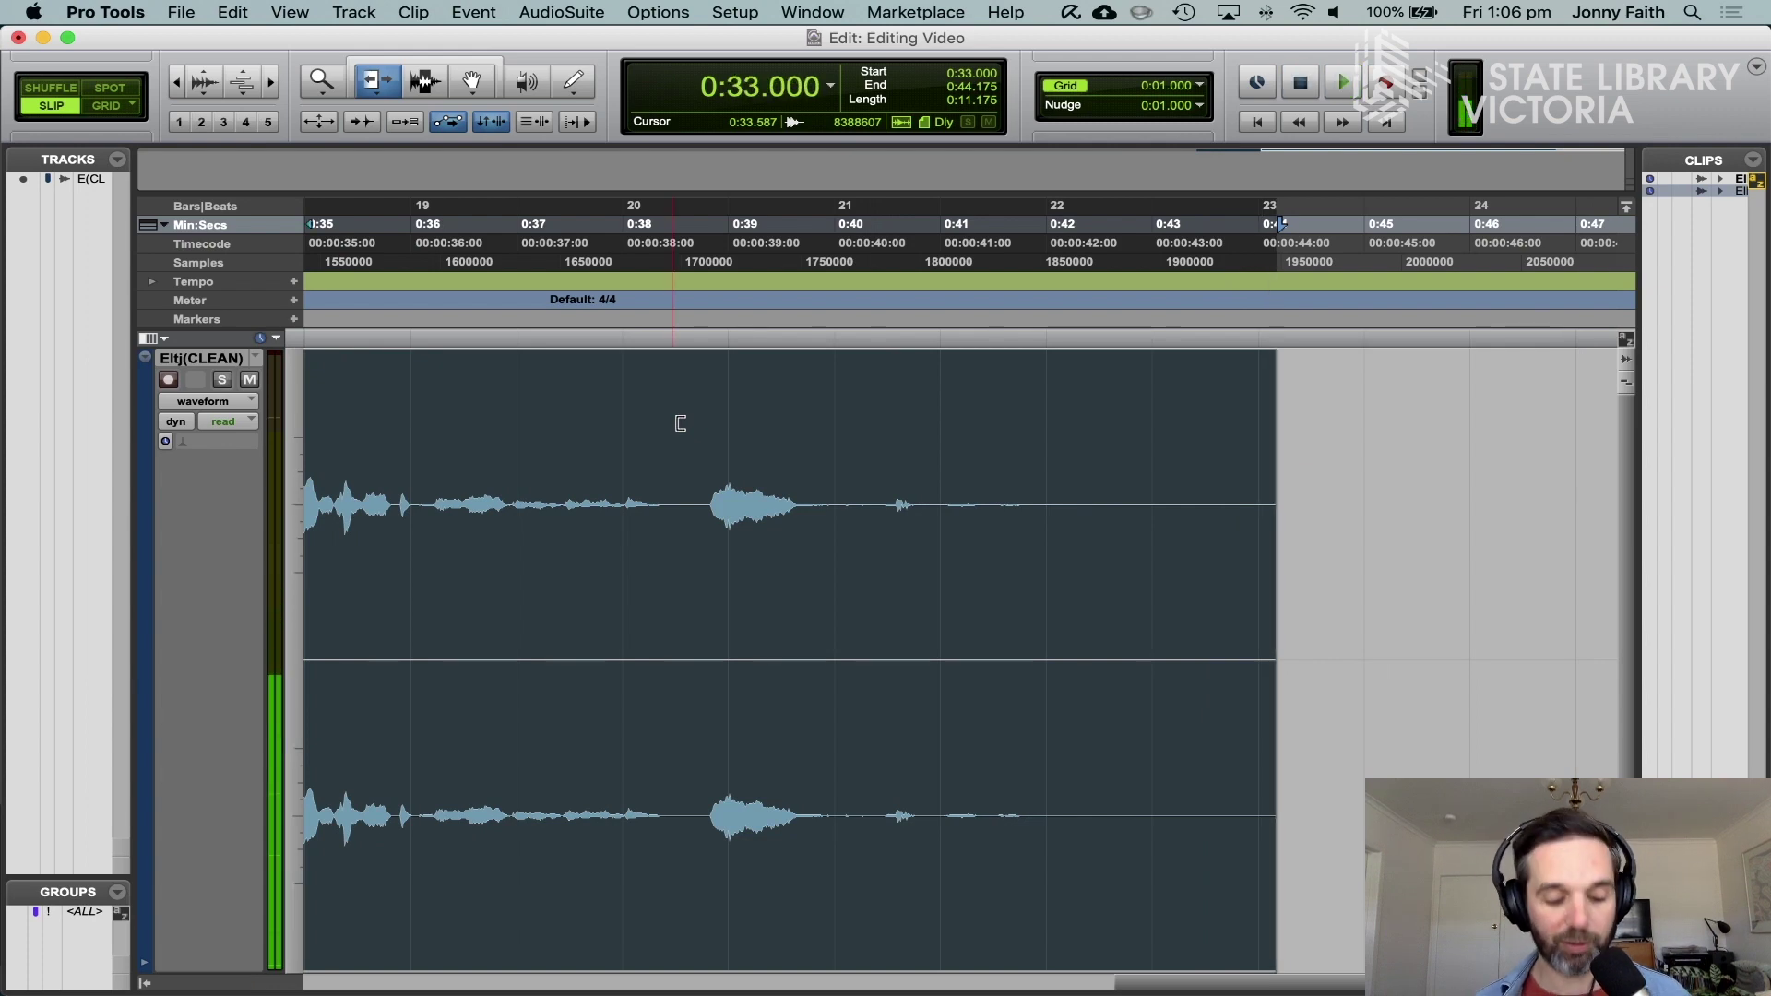
Step: Undo the last clip trim and zoom out until the whole clip fits in view
{"action": "left_click", "coordinate": [233, 11]}
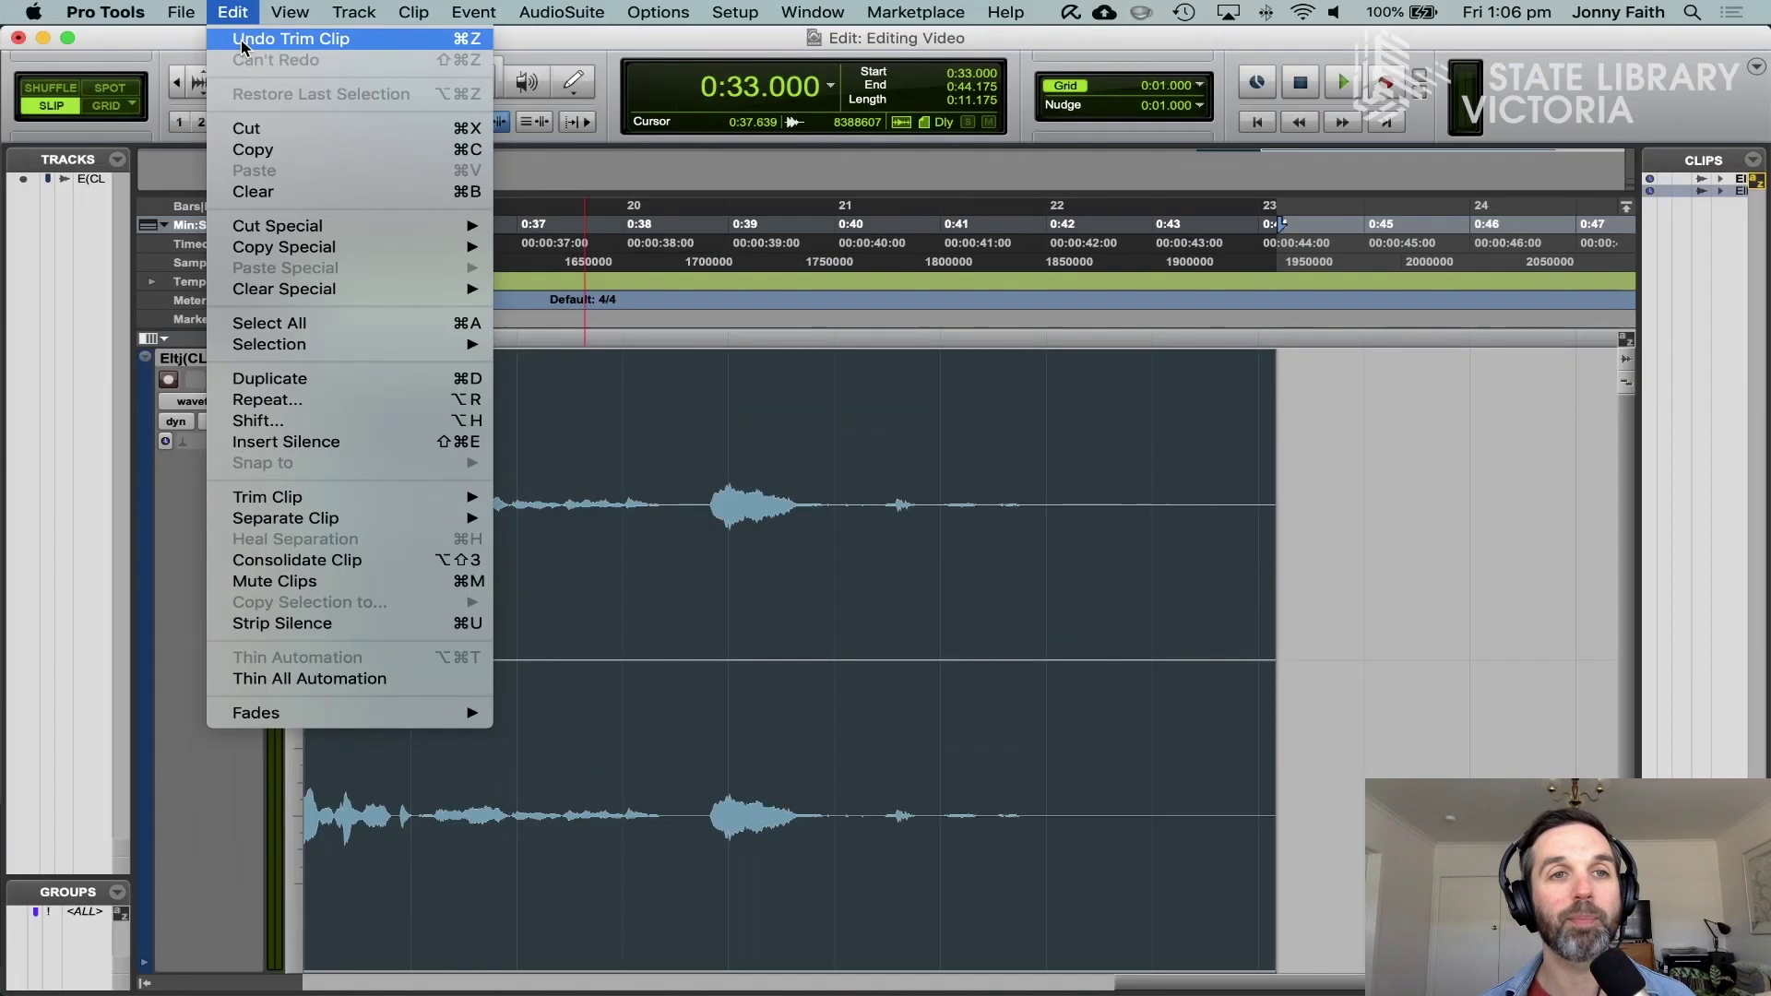
{"action": "left_click", "coordinate": [243, 39]}
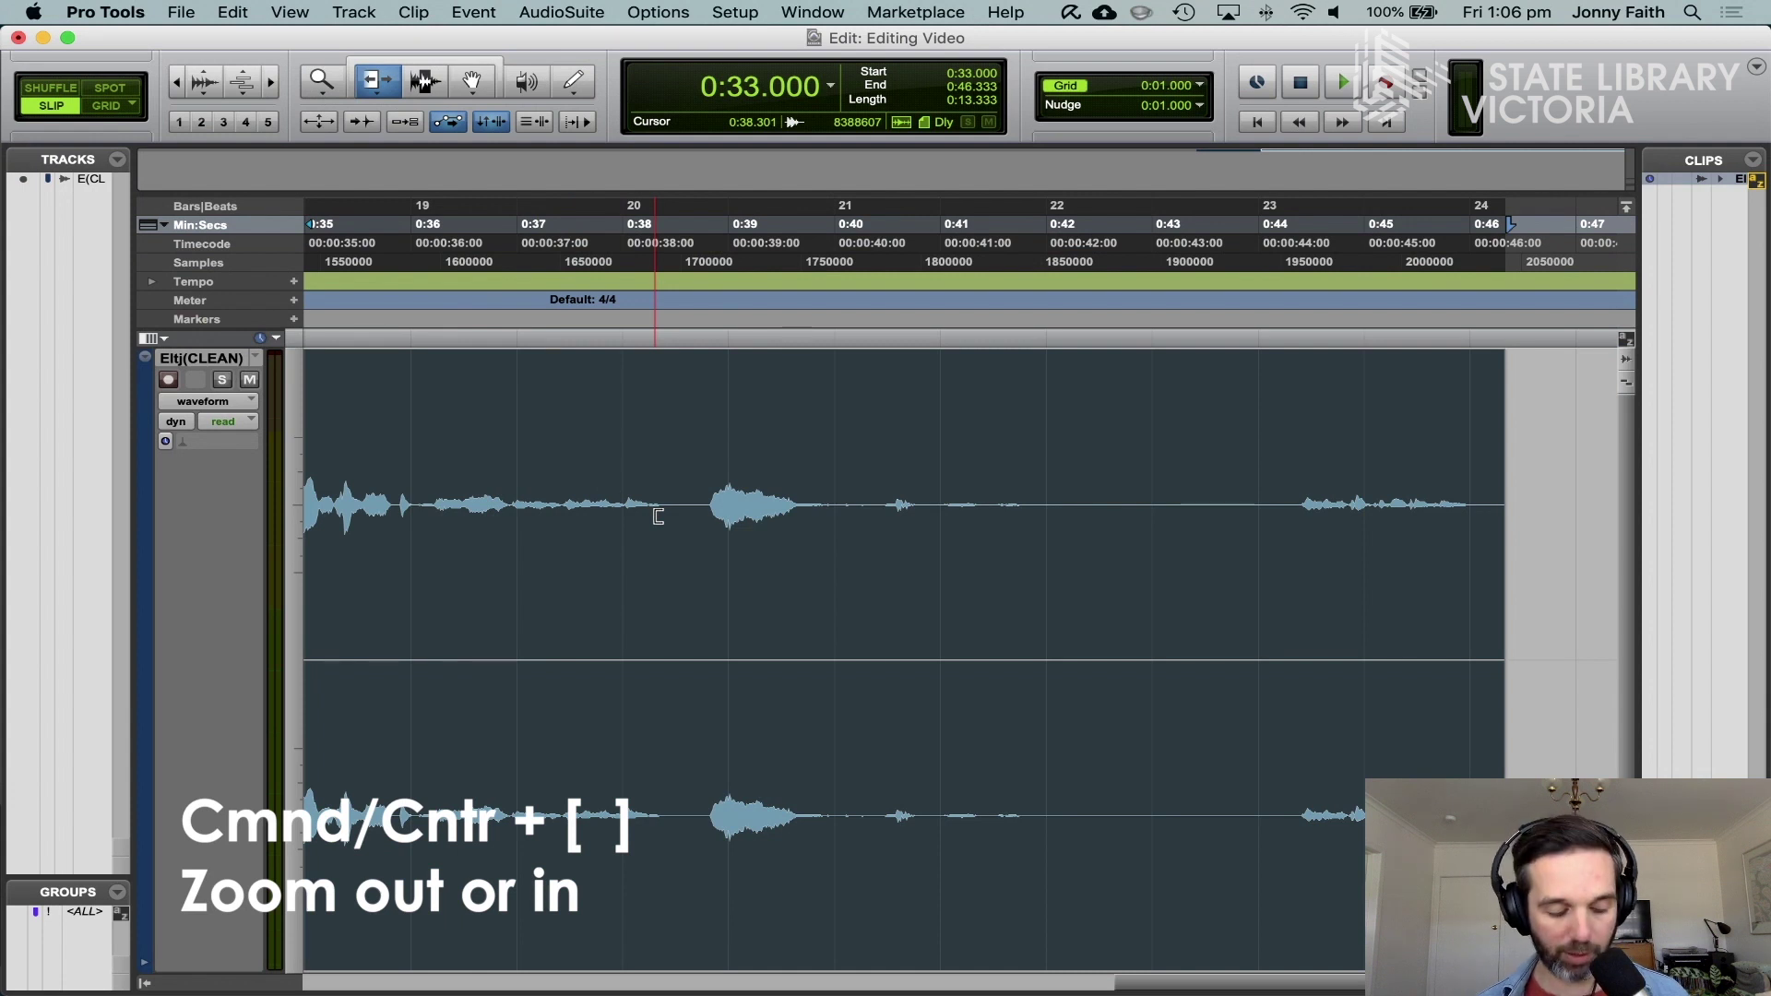
{"action": "key", "text": "super+bracketleft"}
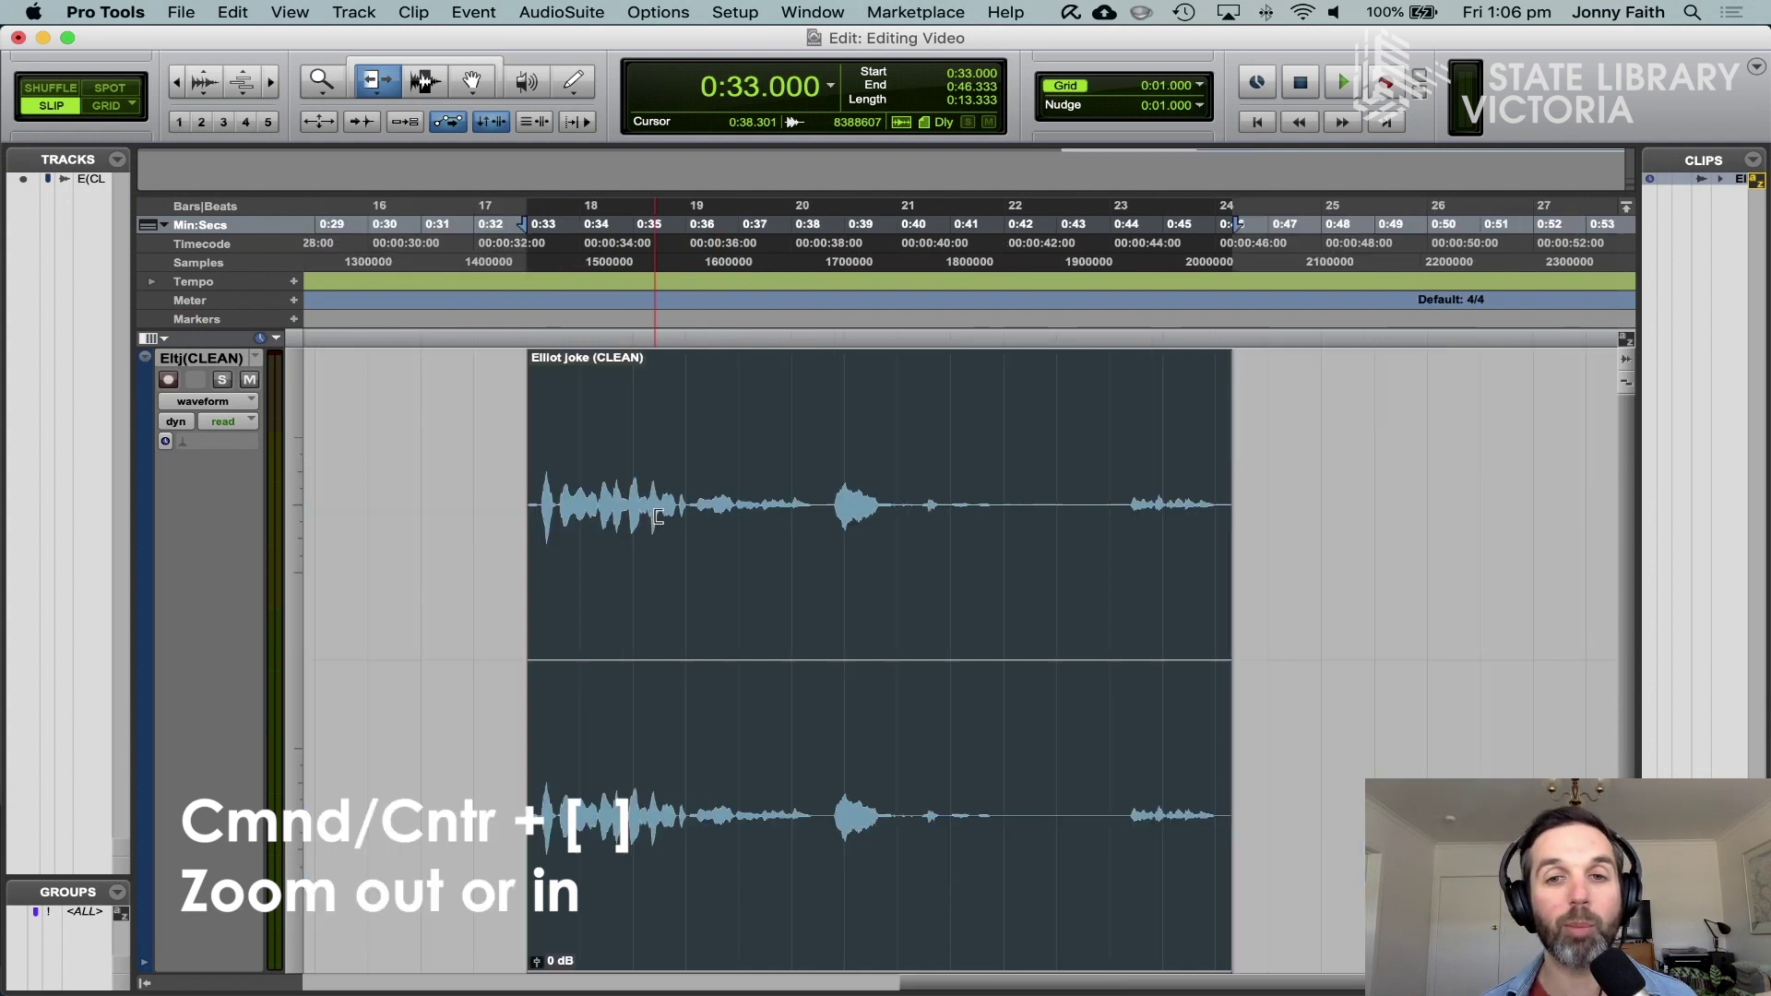
{"action": "key", "text": "super+bracketleft"}
{"action": "key", "text": "super+bracketright"}
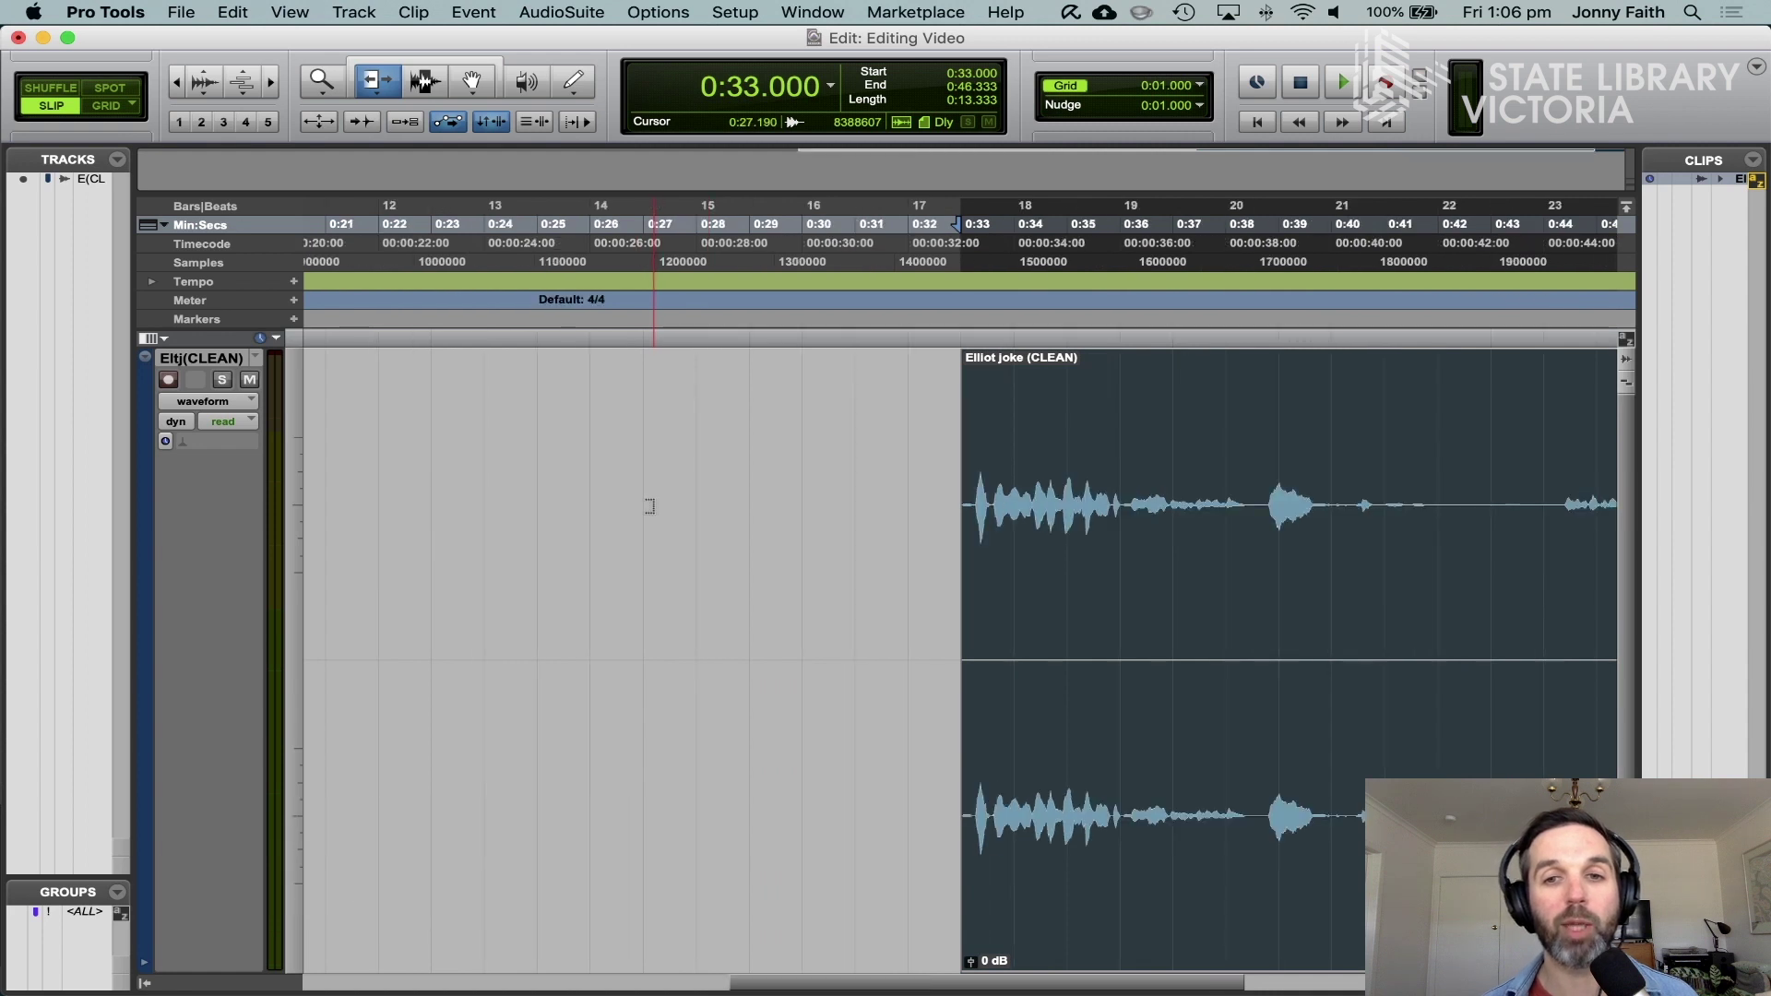
{"action": "scroll", "coordinate": [652, 513], "scroll_direction": "right", "scroll_amount": 5}
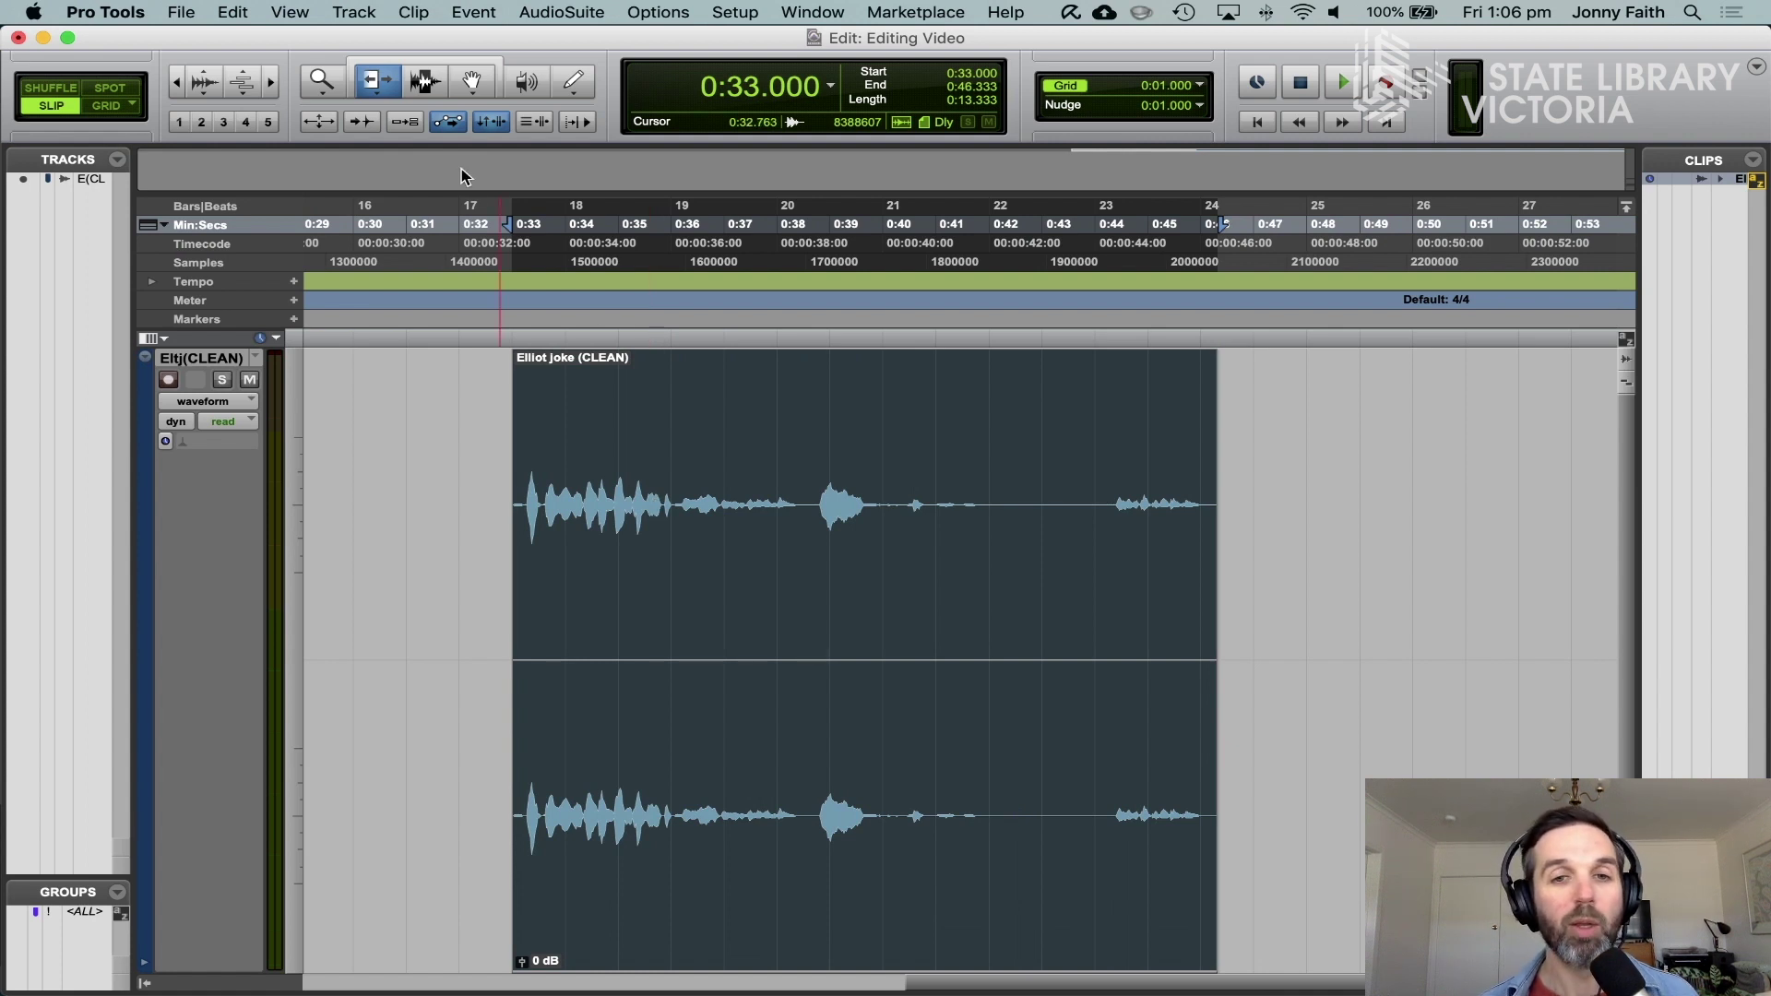
Step: Move the clip earlier on the timeline with the Grabber tool, so it starts at about 0:26.289
{"action": "left_click", "coordinate": [472, 82]}
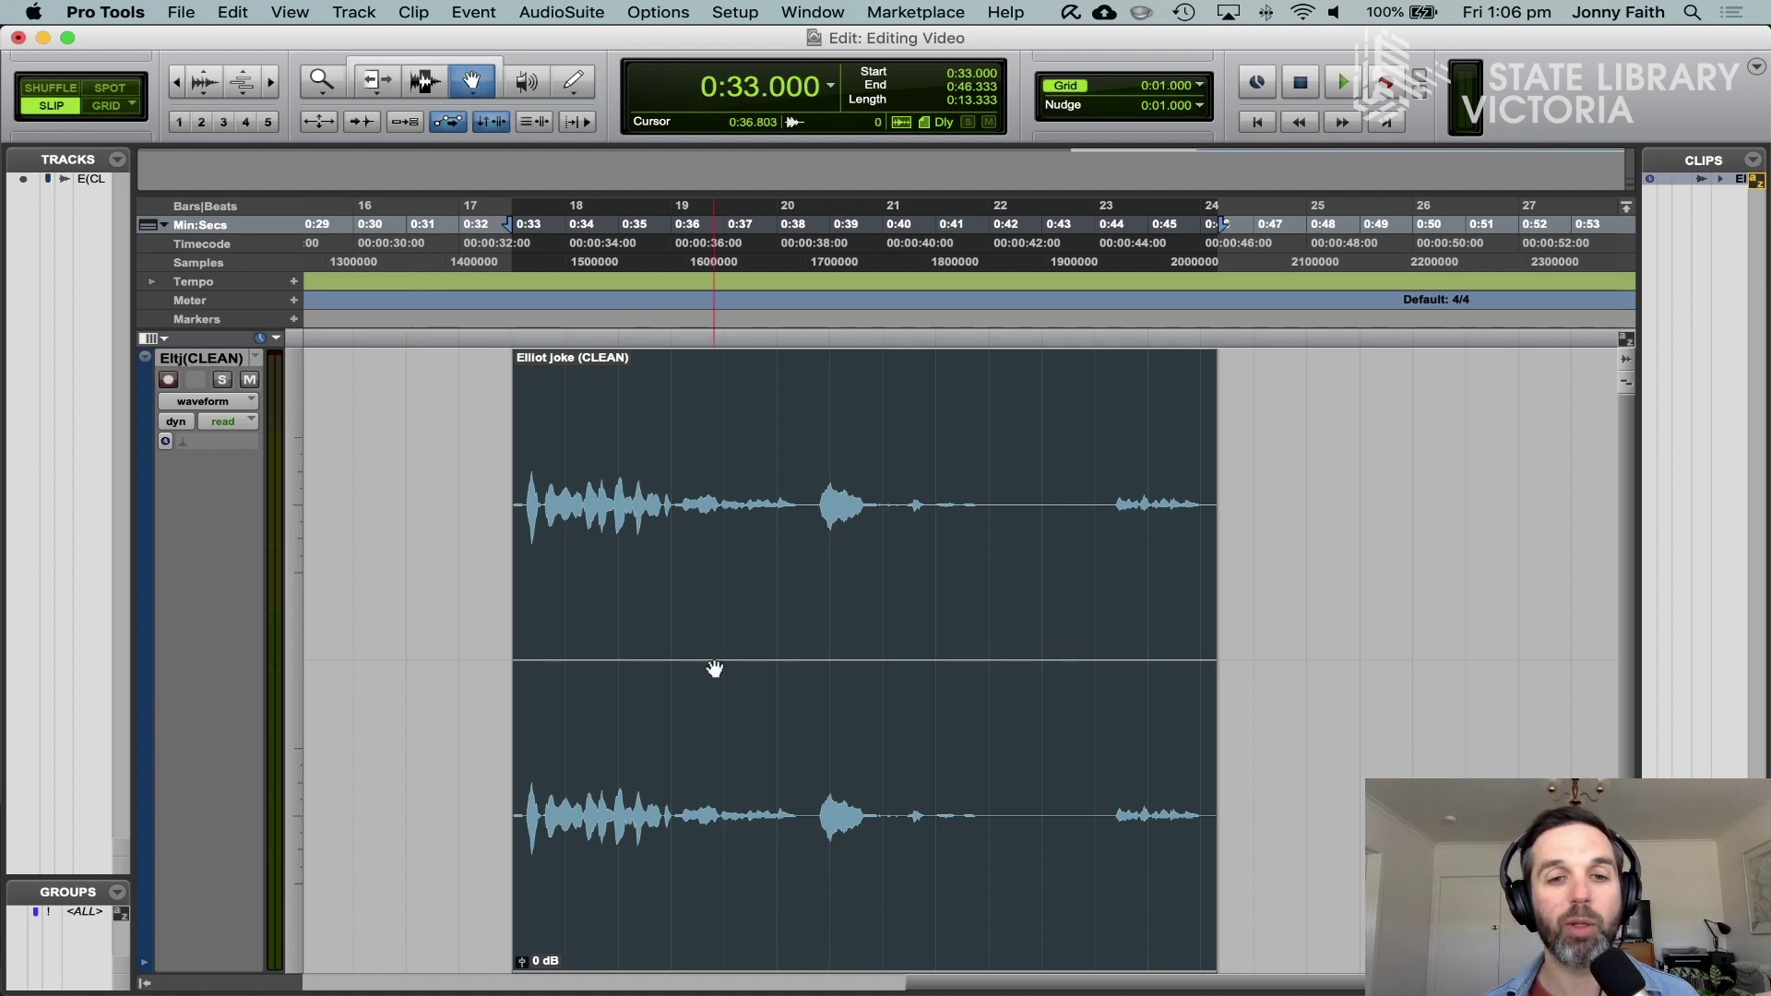
{"action": "scroll", "coordinate": [738, 786], "scroll_direction": "left", "scroll_amount": 3}
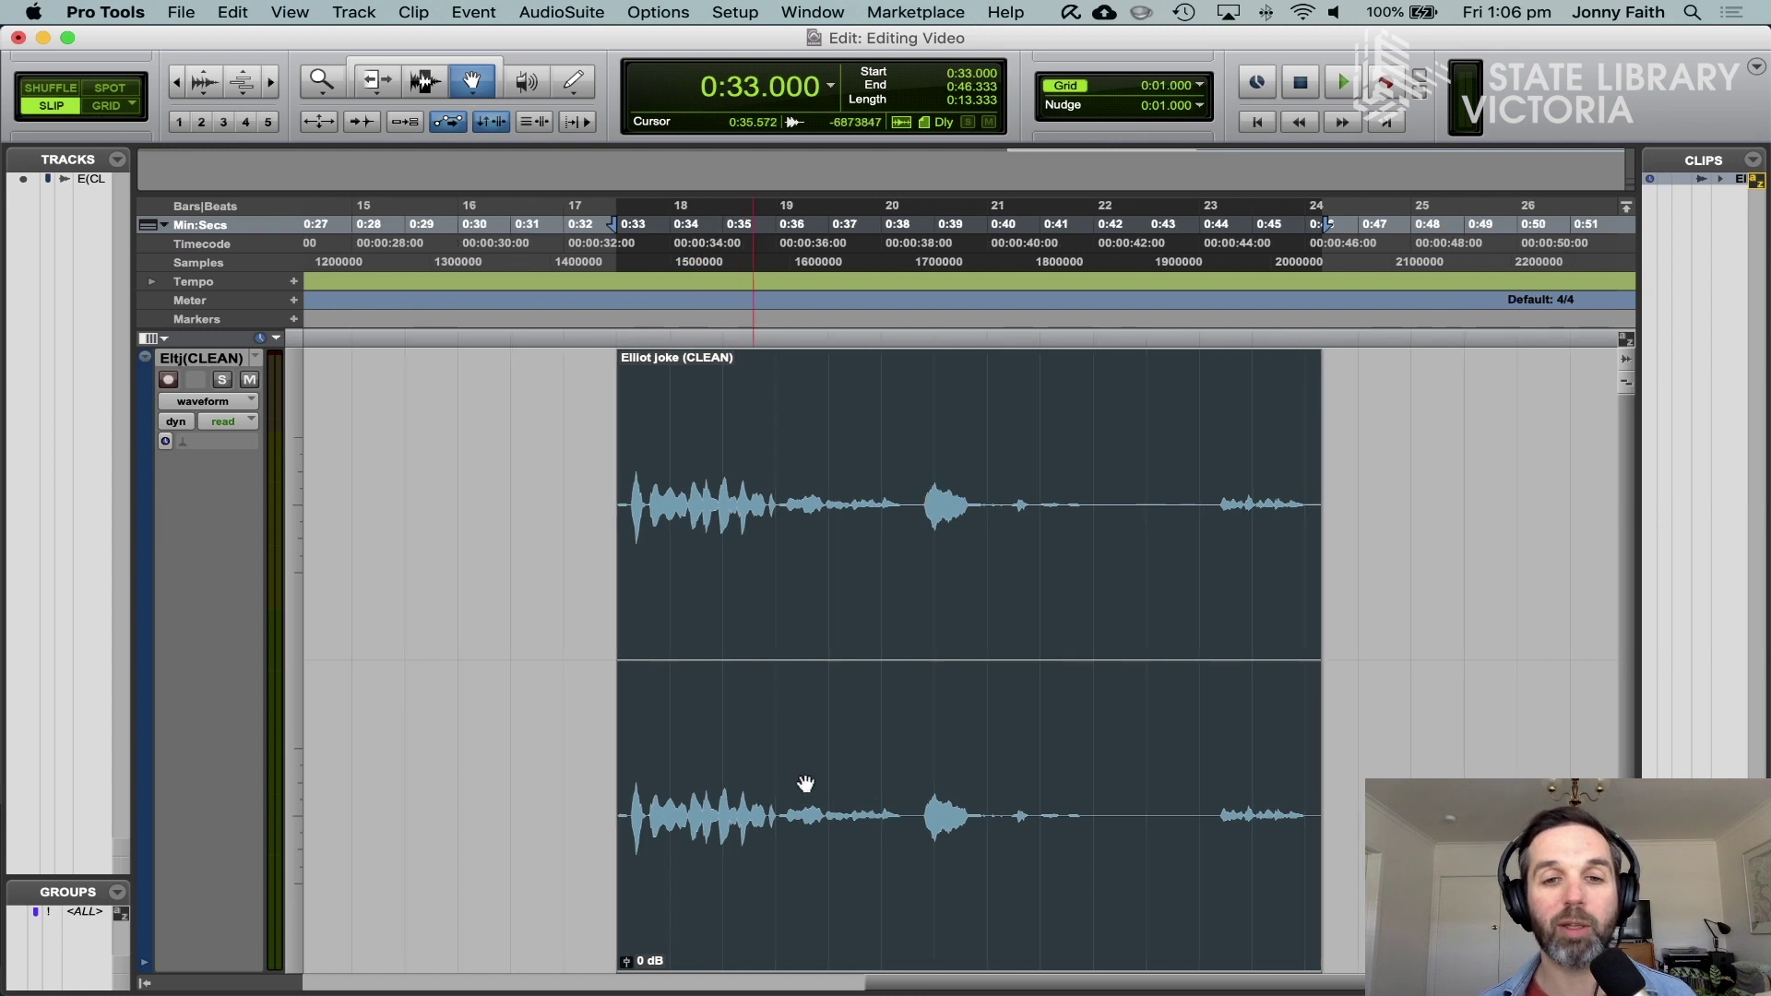
{"action": "mouse_move", "coordinate": [918, 793]}
{"action": "left_mouse_down"}
{"action": "mouse_move", "coordinate": [626, 784]}
{"action": "mouse_move", "coordinate": [901, 799]}
{"action": "mouse_move", "coordinate": [680, 790]}
{"action": "mouse_move", "coordinate": [898, 782]}
{"action": "left_mouse_up"}
{"action": "scroll", "coordinate": [680, 790], "scroll_direction": "left", "scroll_amount": 5}
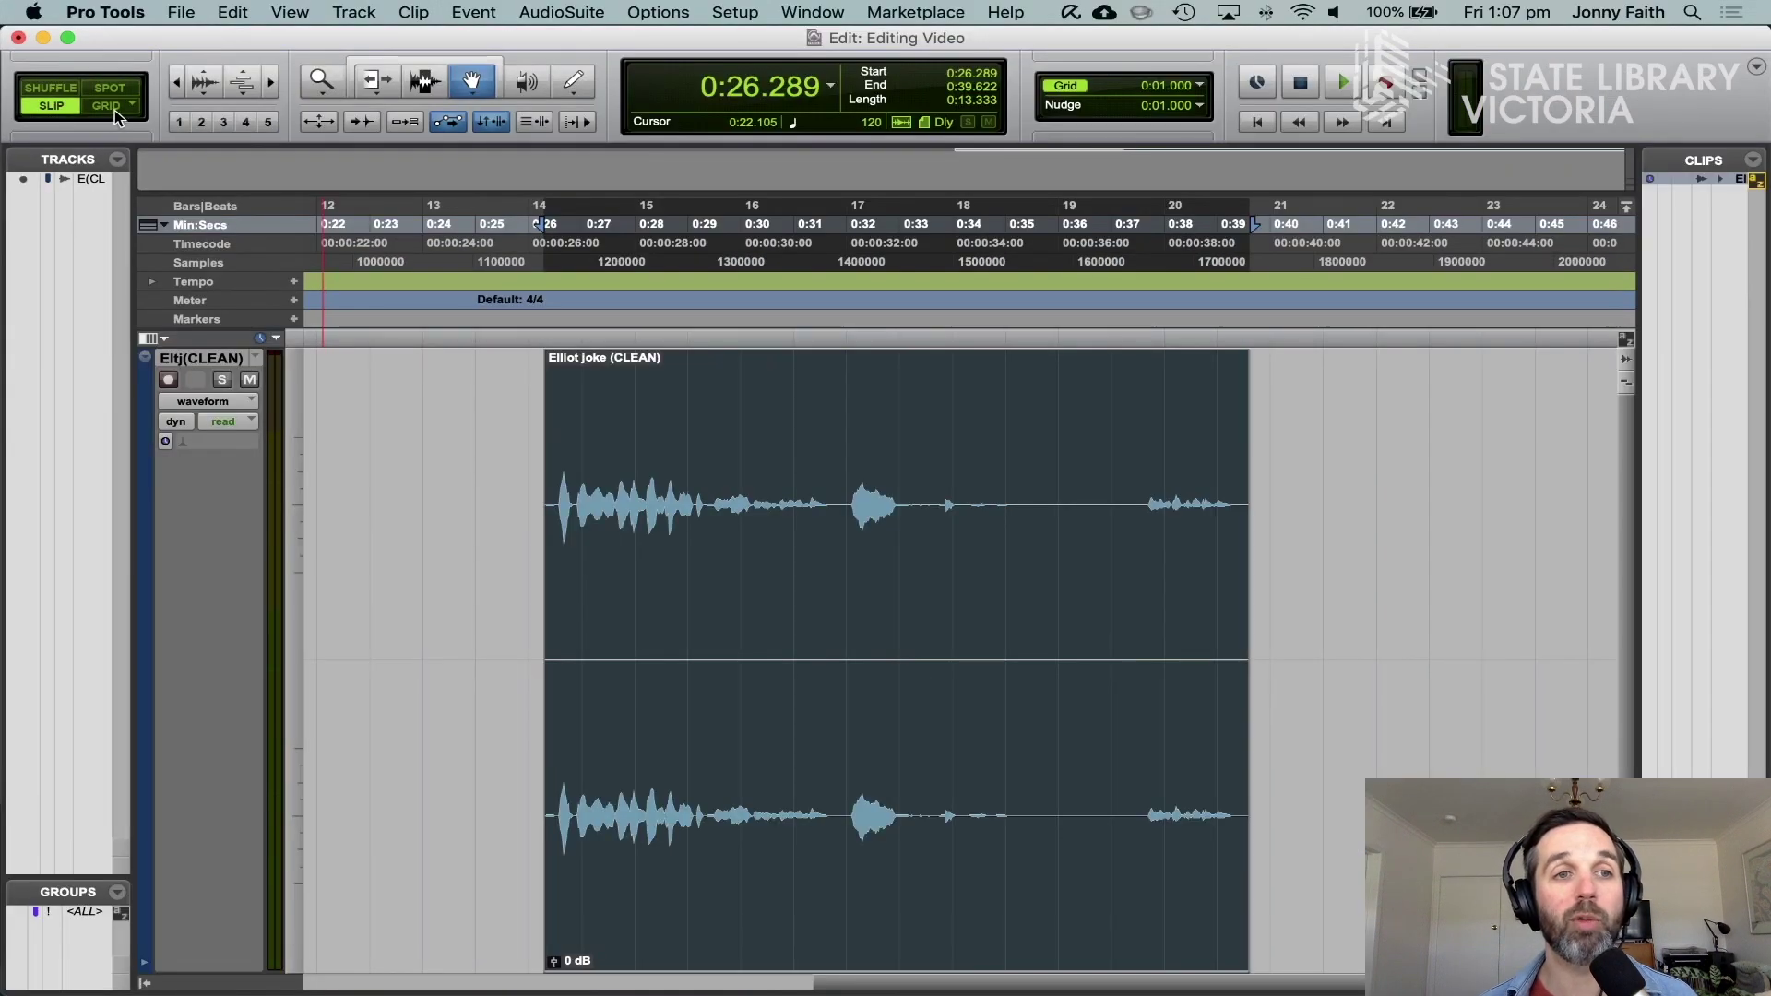
Step: Move the clip to start at 0:28 in Grid mode, and move it freely to about 0:24.958 in Slip mode
{"action": "left_click", "coordinate": [114, 107]}
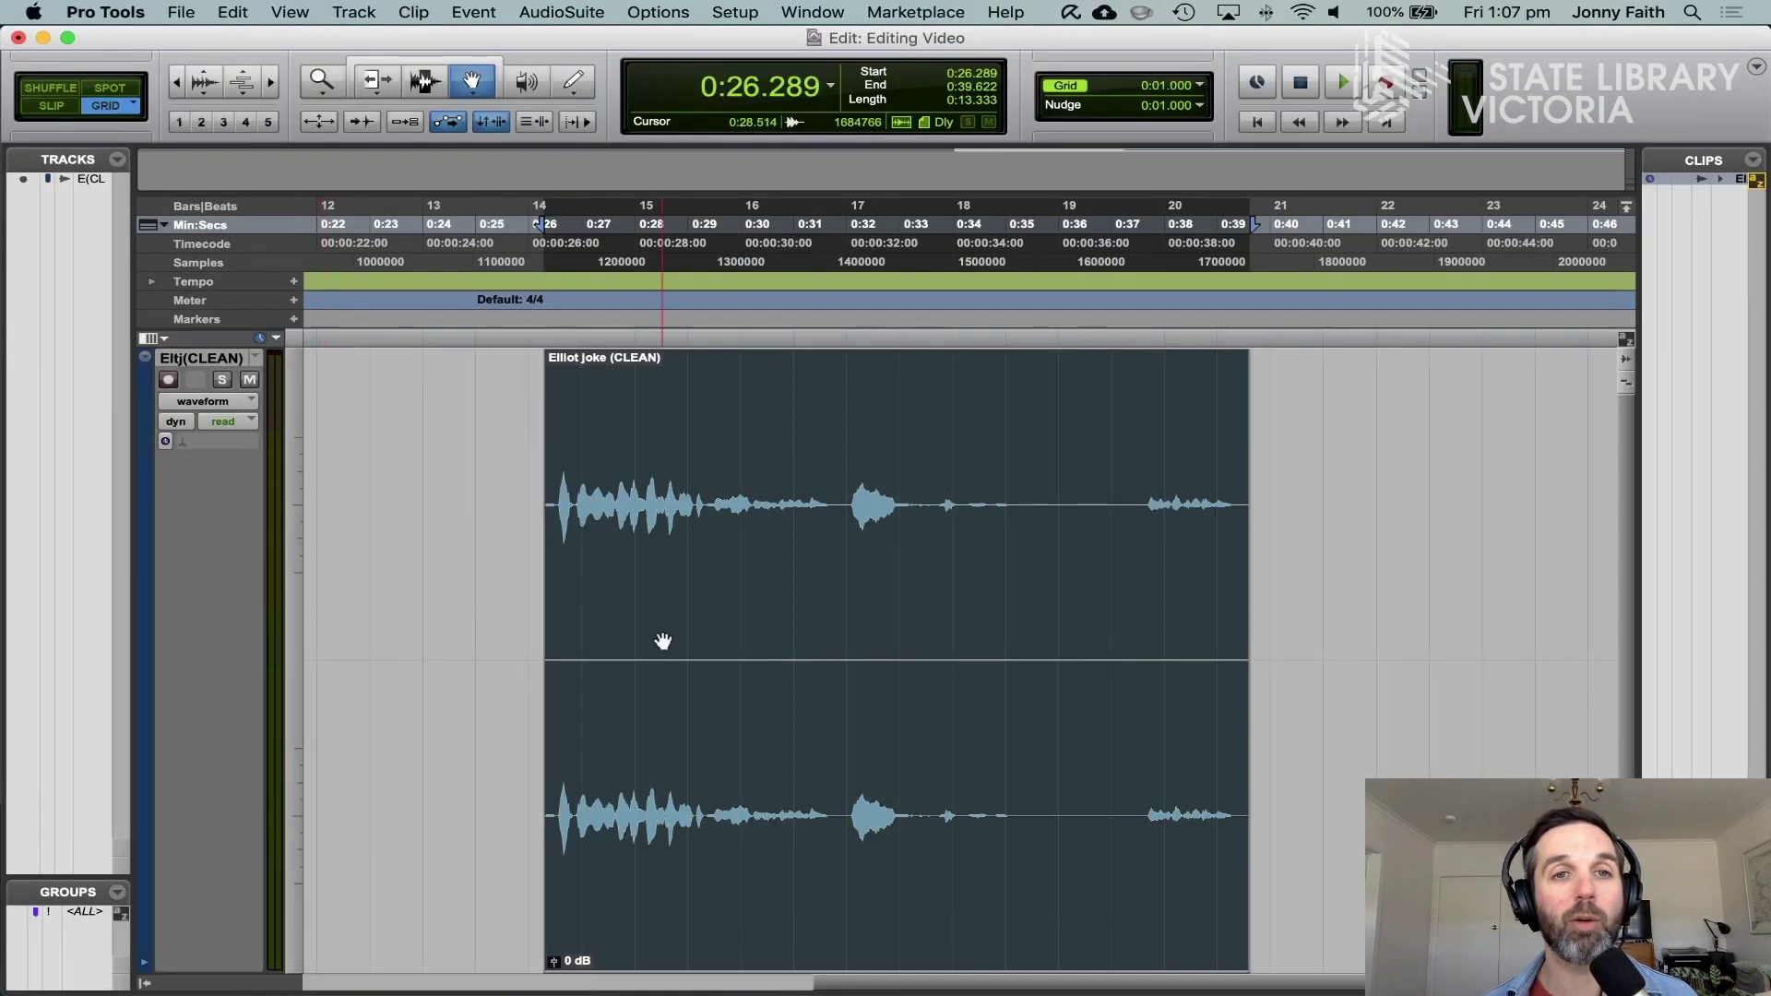
{"action": "left_click_drag", "start_coordinate": [770, 765], "coordinate": [844, 777]}
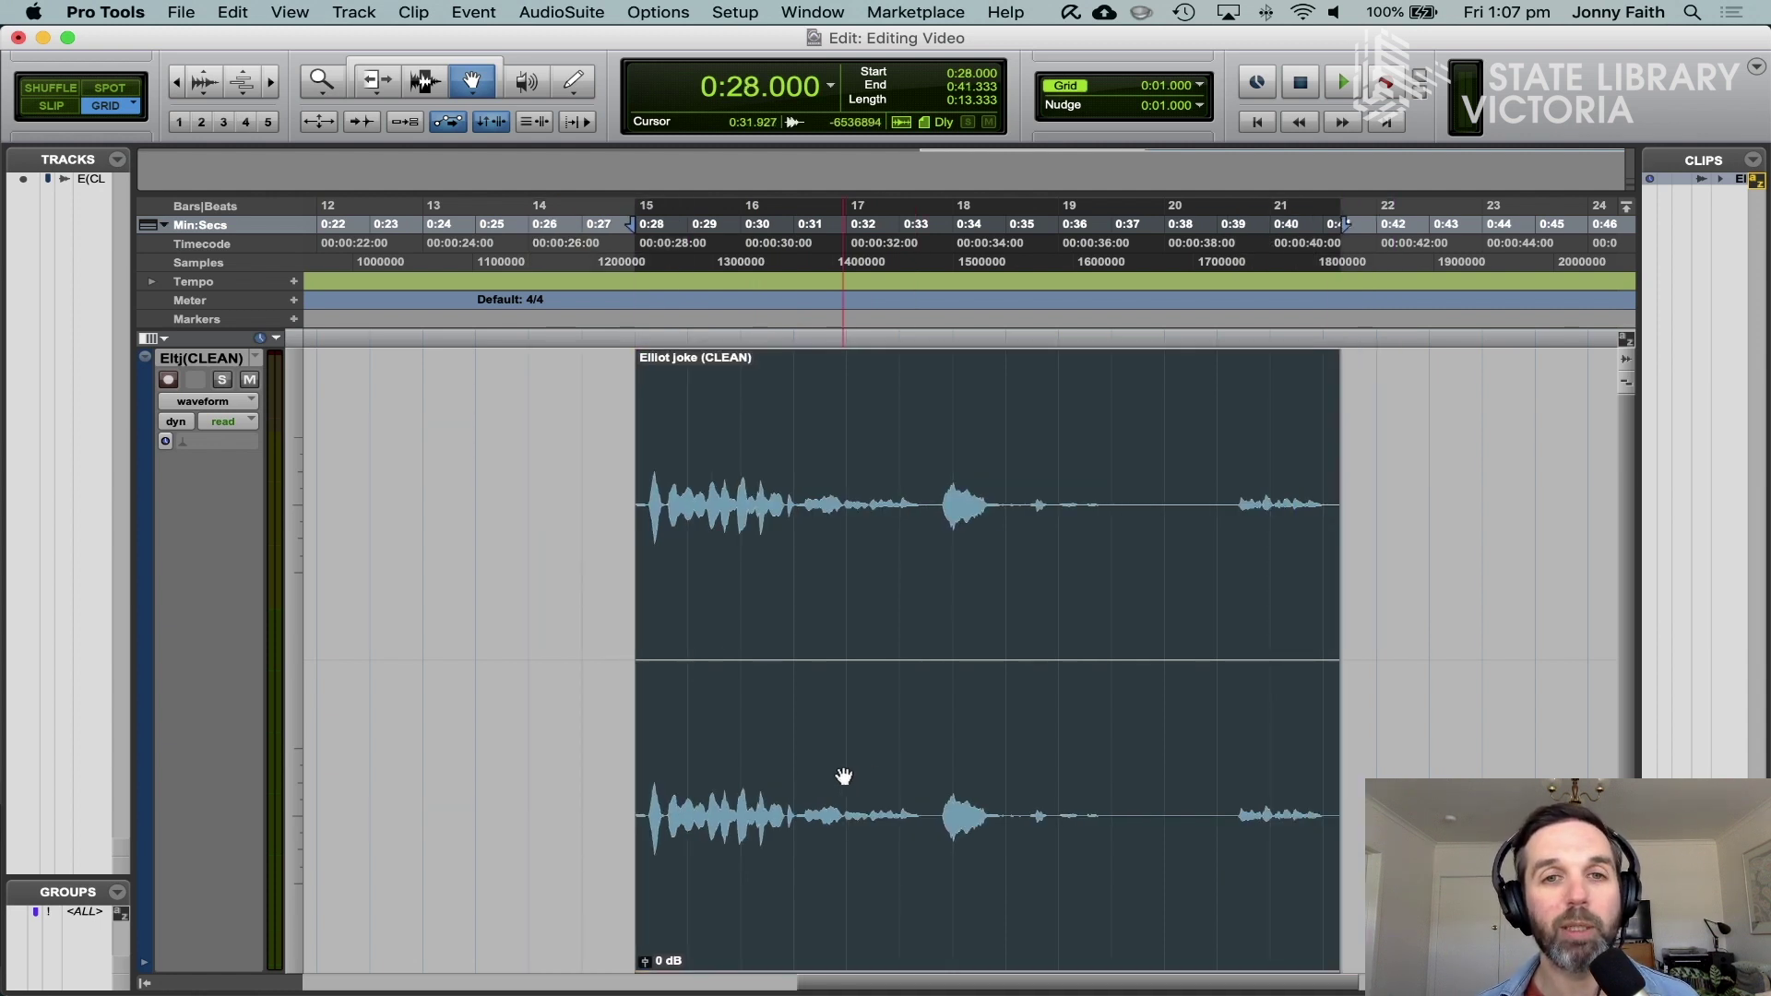
{"action": "left_click", "coordinate": [46, 111]}
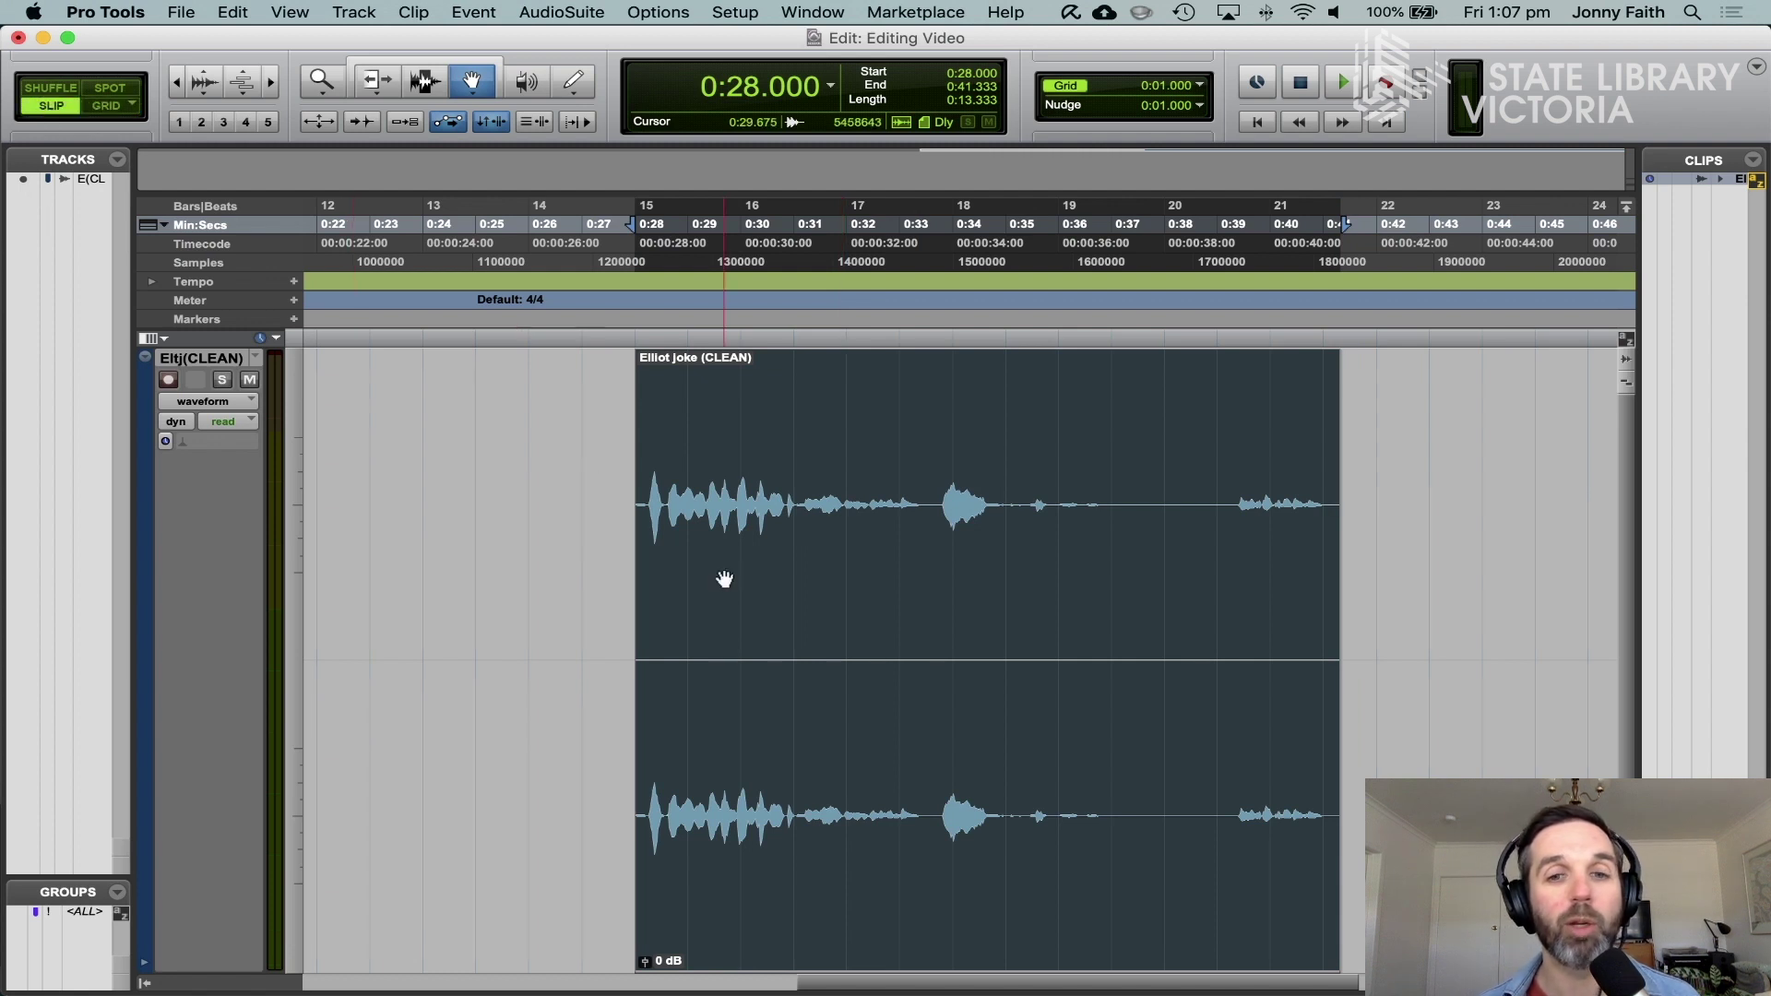
{"action": "left_click_drag", "start_coordinate": [929, 794], "coordinate": [763, 790]}
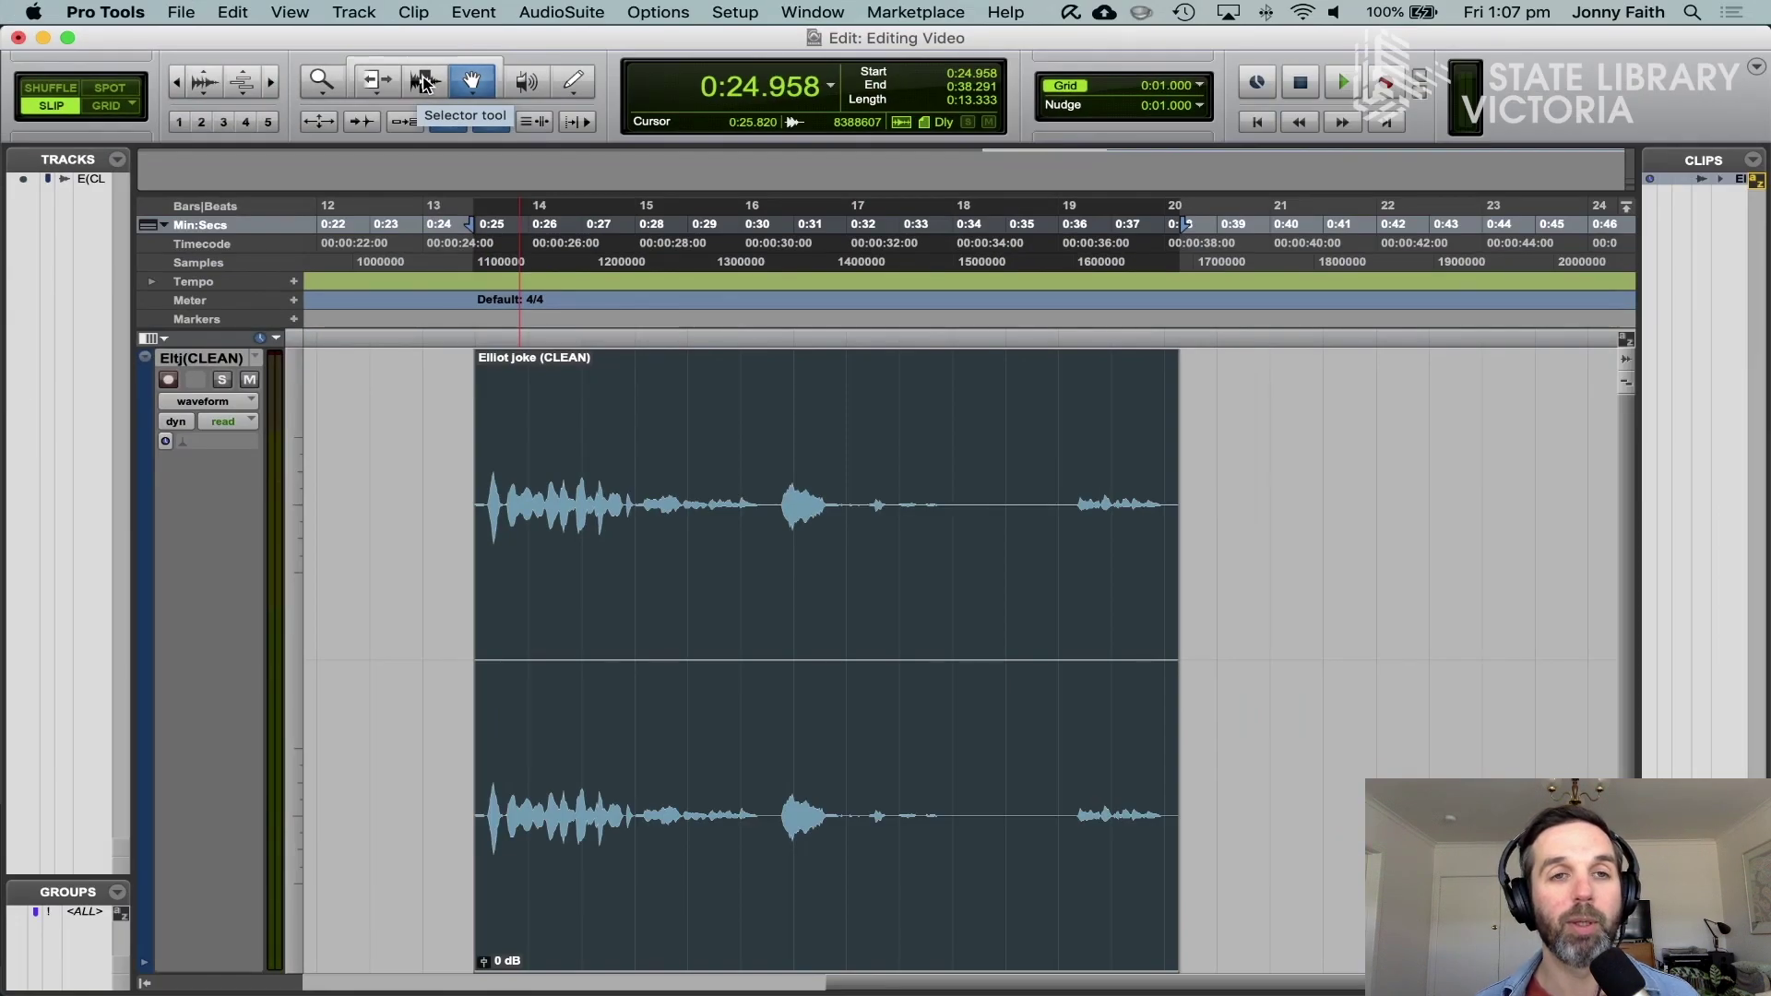
Step: Use the Selector tool to select about 0:33.715 to 0:36.269, and select and play about 0:30.673 to 0:32.833 instead
{"action": "left_click", "coordinate": [424, 83]}
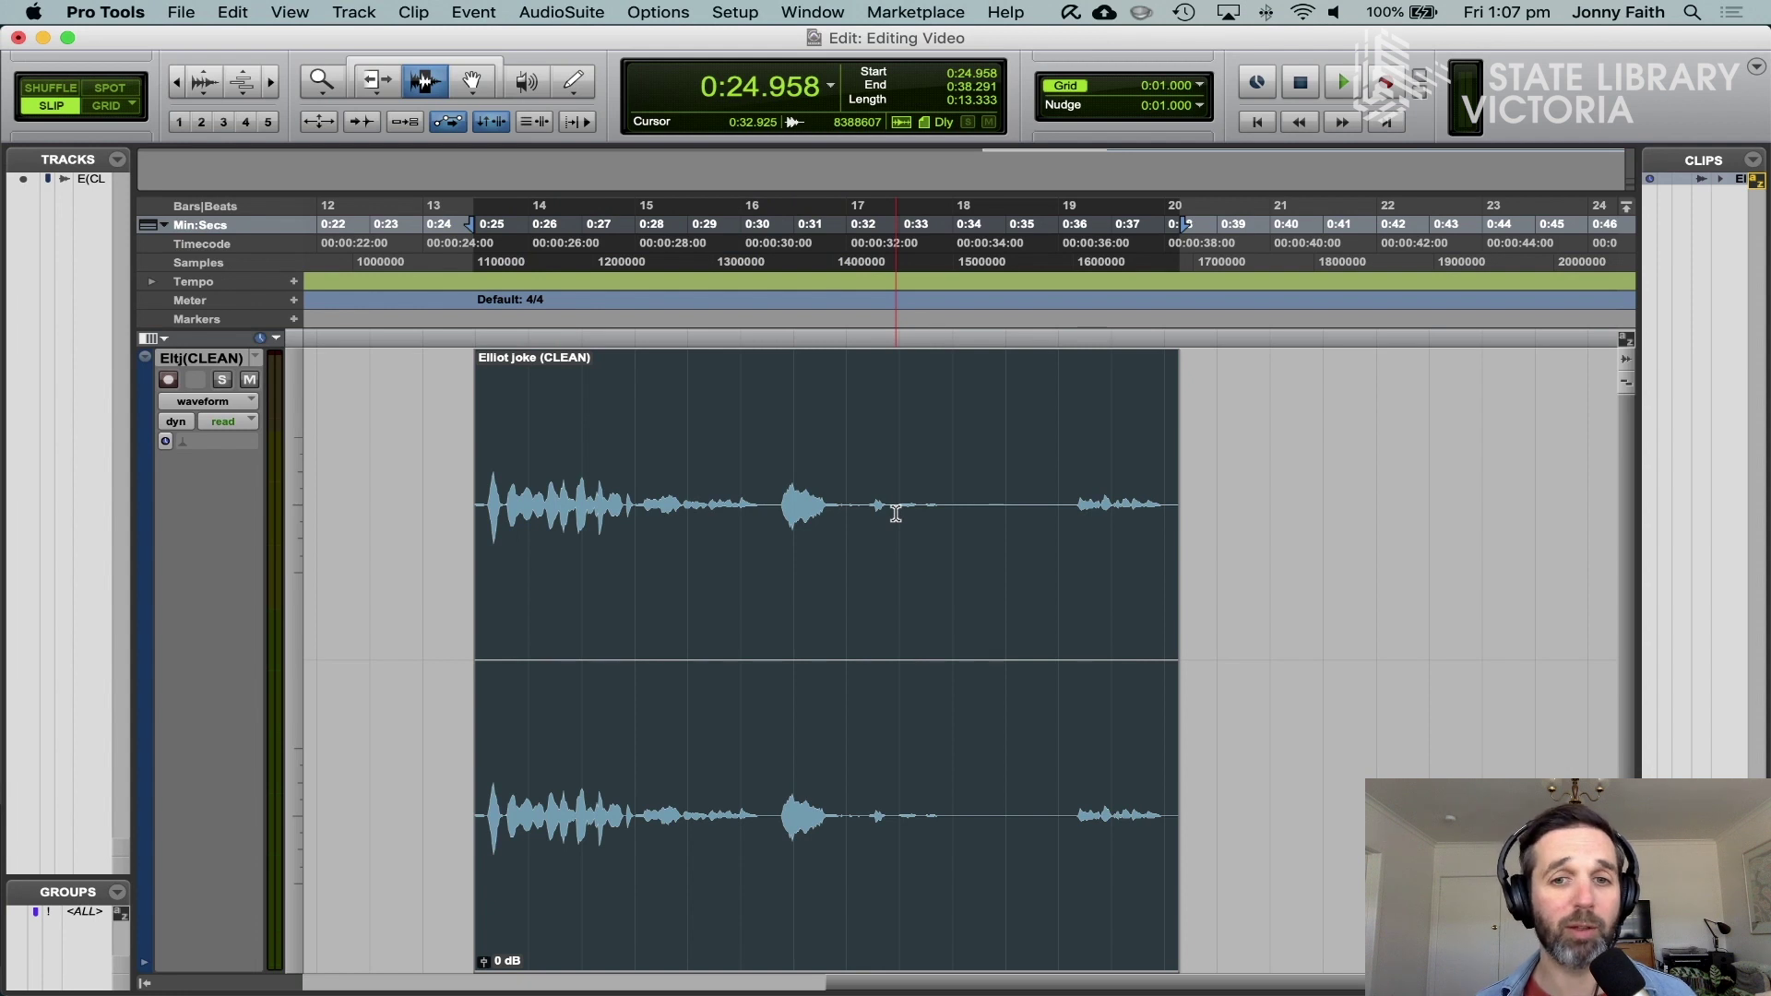
{"action": "left_click", "coordinate": [966, 535]}
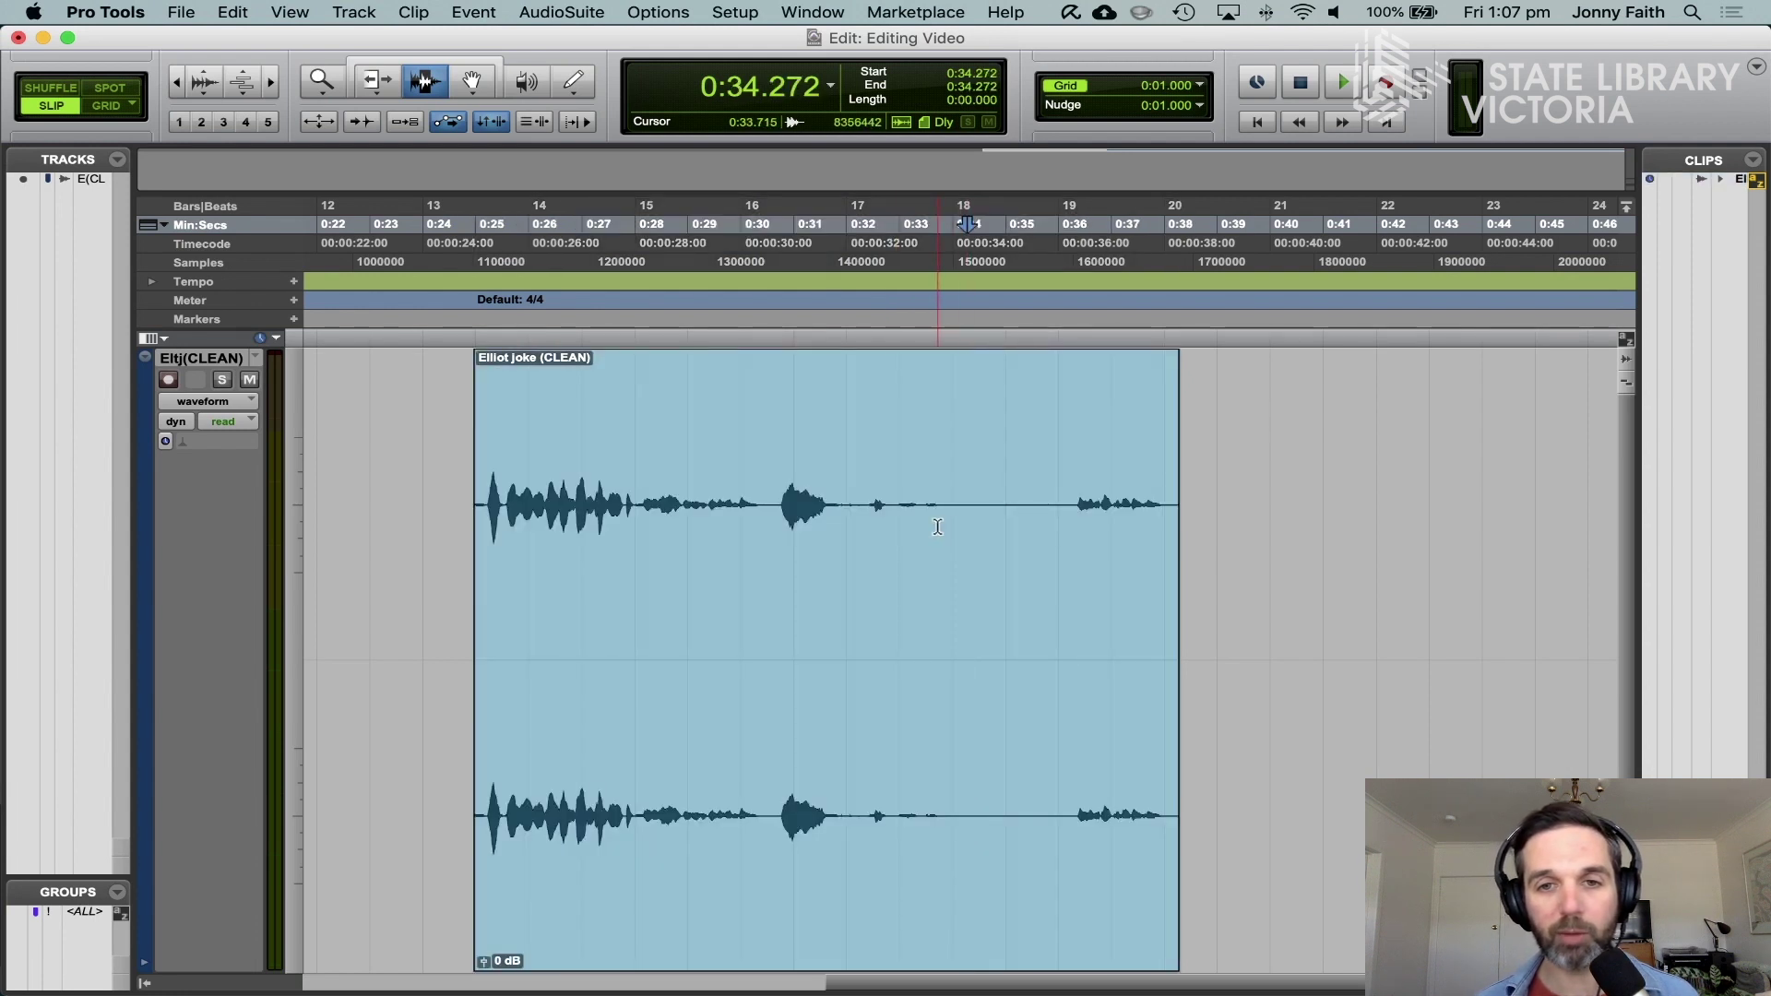
{"action": "left_click_drag", "start_coordinate": [937, 526], "coordinate": [1073, 535]}
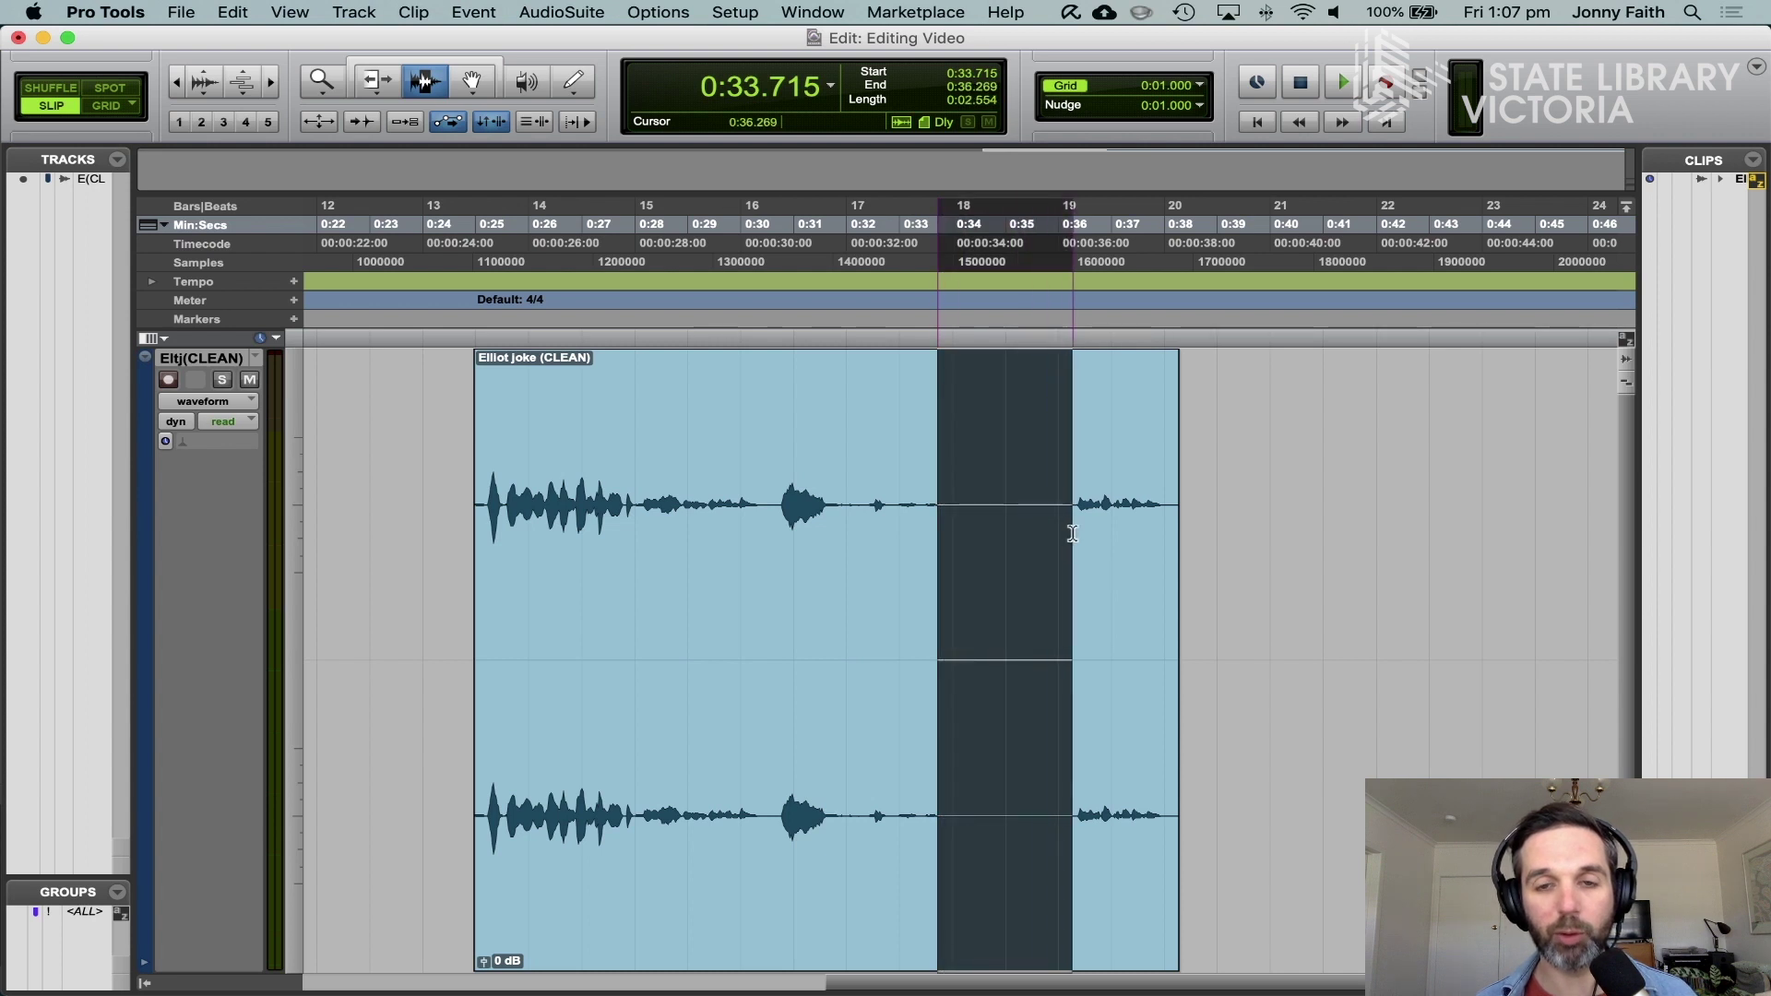
{"action": "left_click_drag", "start_coordinate": [774, 514], "coordinate": [890, 515]}
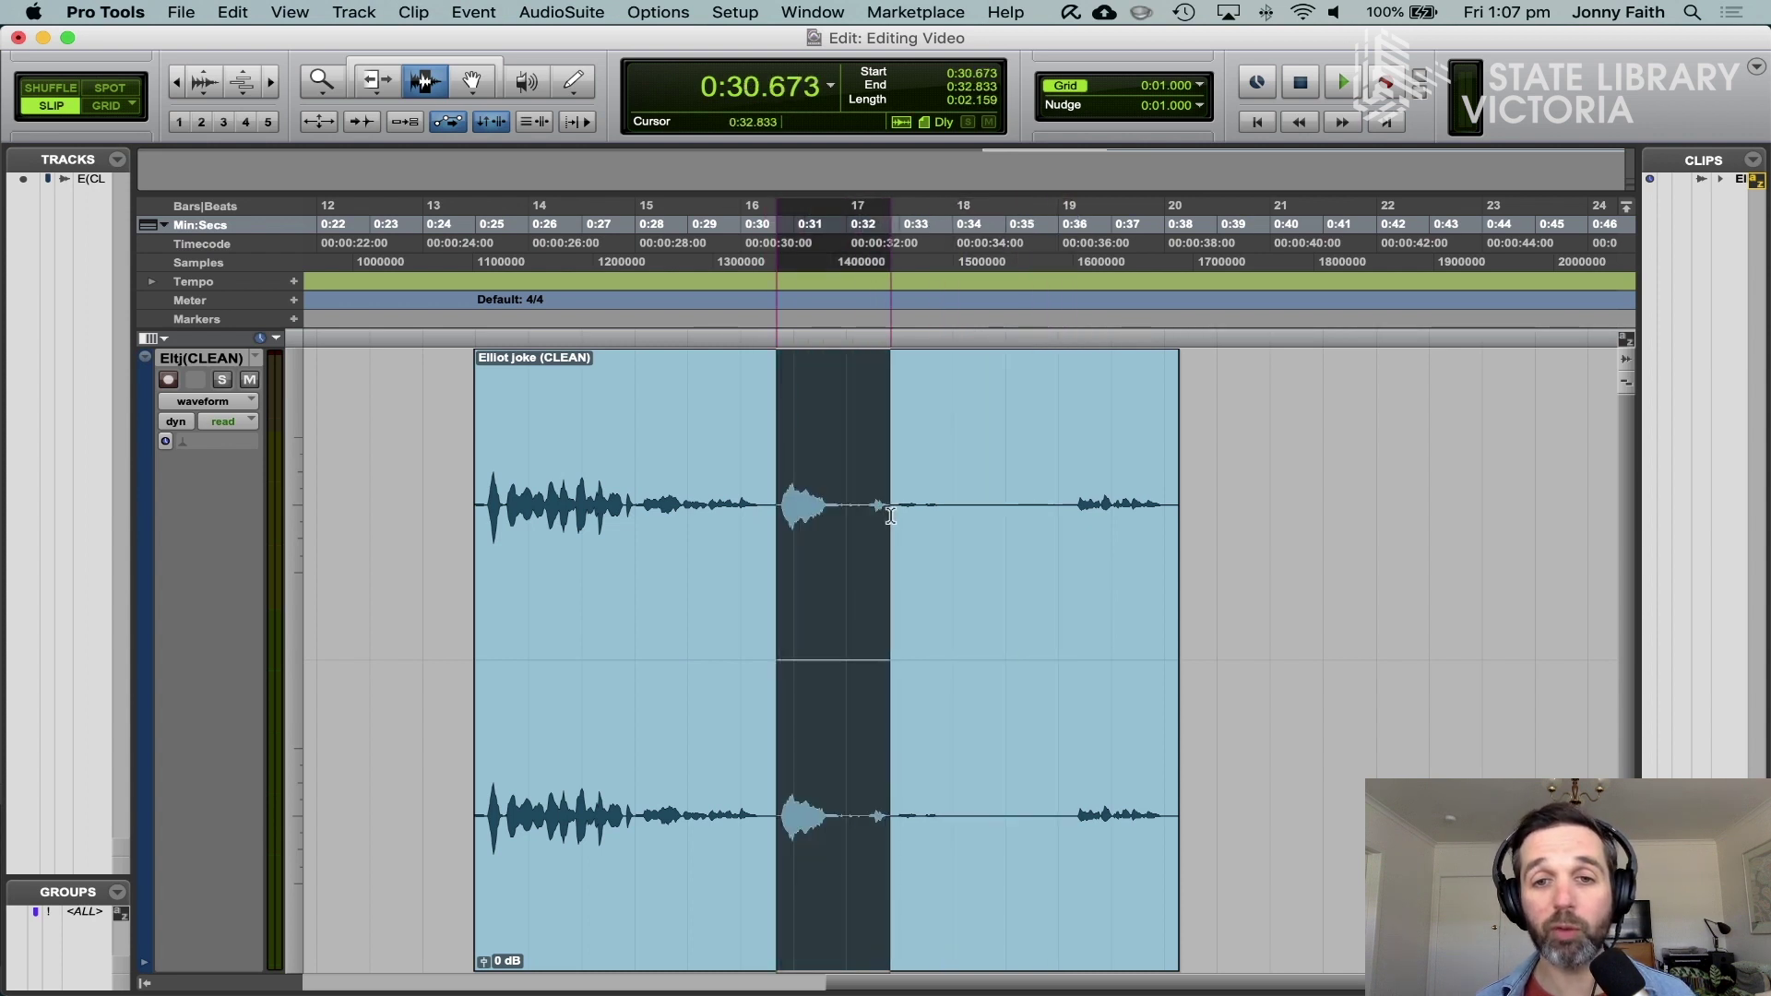
{"action": "key", "text": "space"}
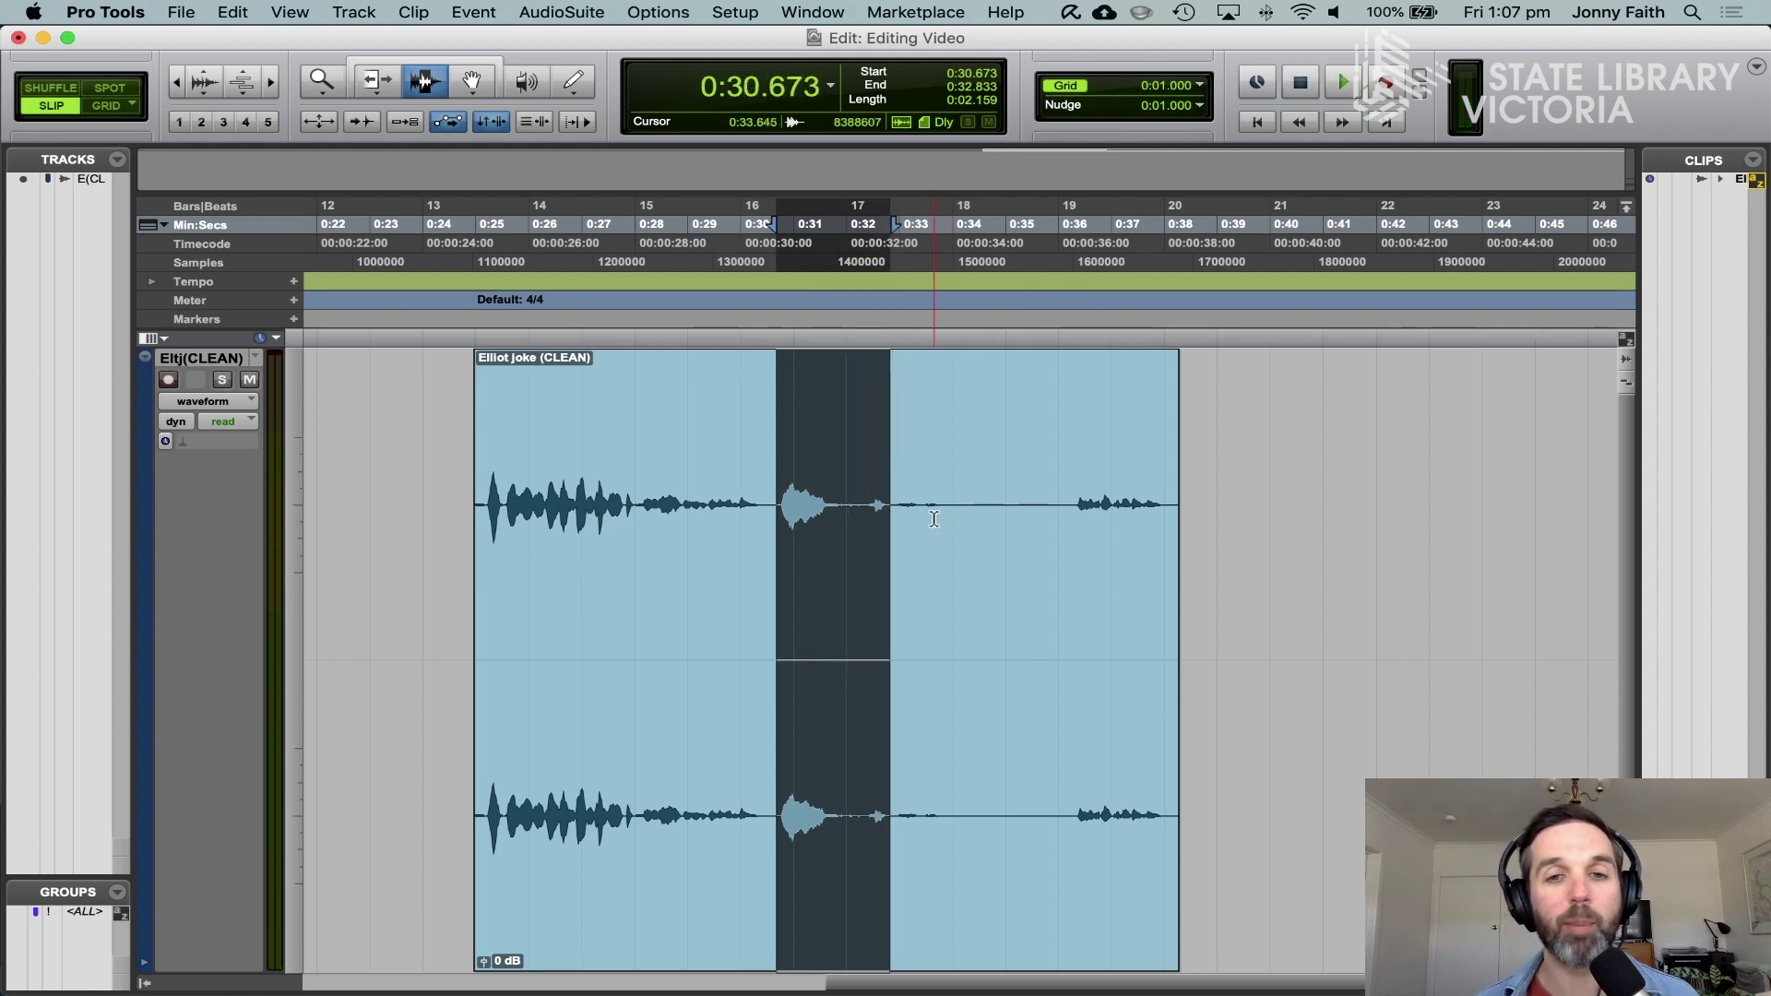
Step: Place the playback cursor at several points in the clip and play the audio from 0:31.300
{"action": "left_click", "coordinate": [924, 516]}
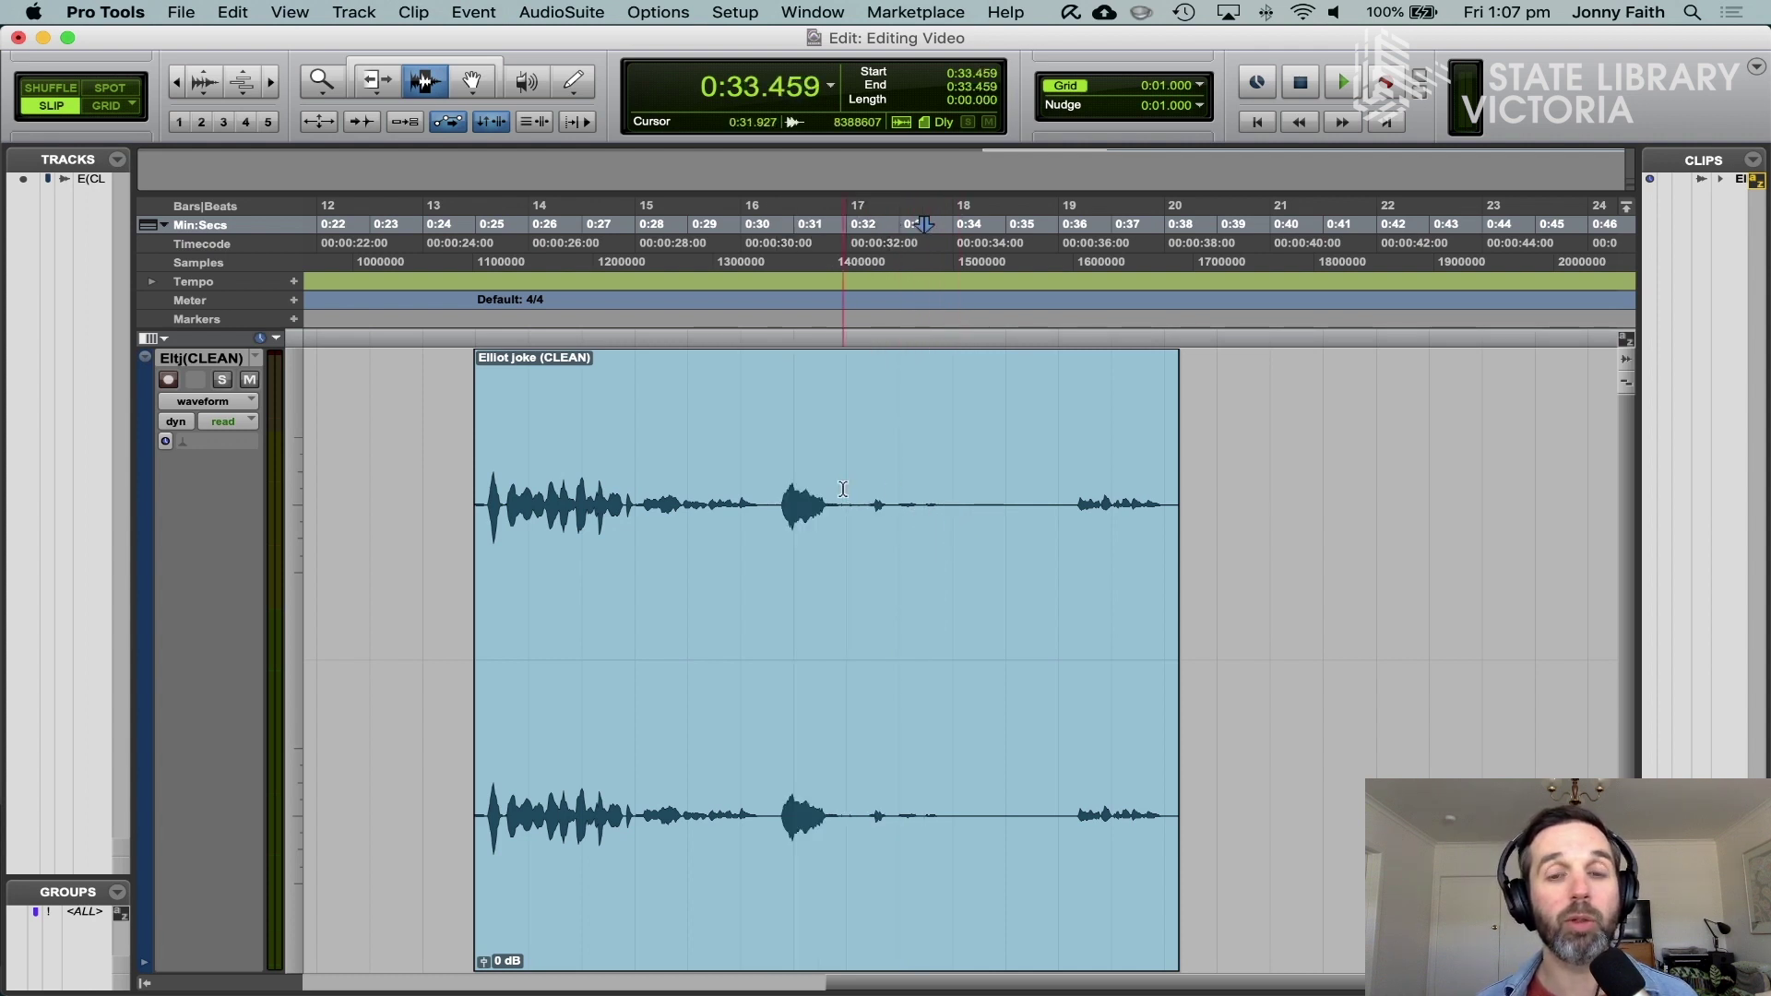
{"action": "key", "text": "space"}
{"action": "key", "text": "space"}
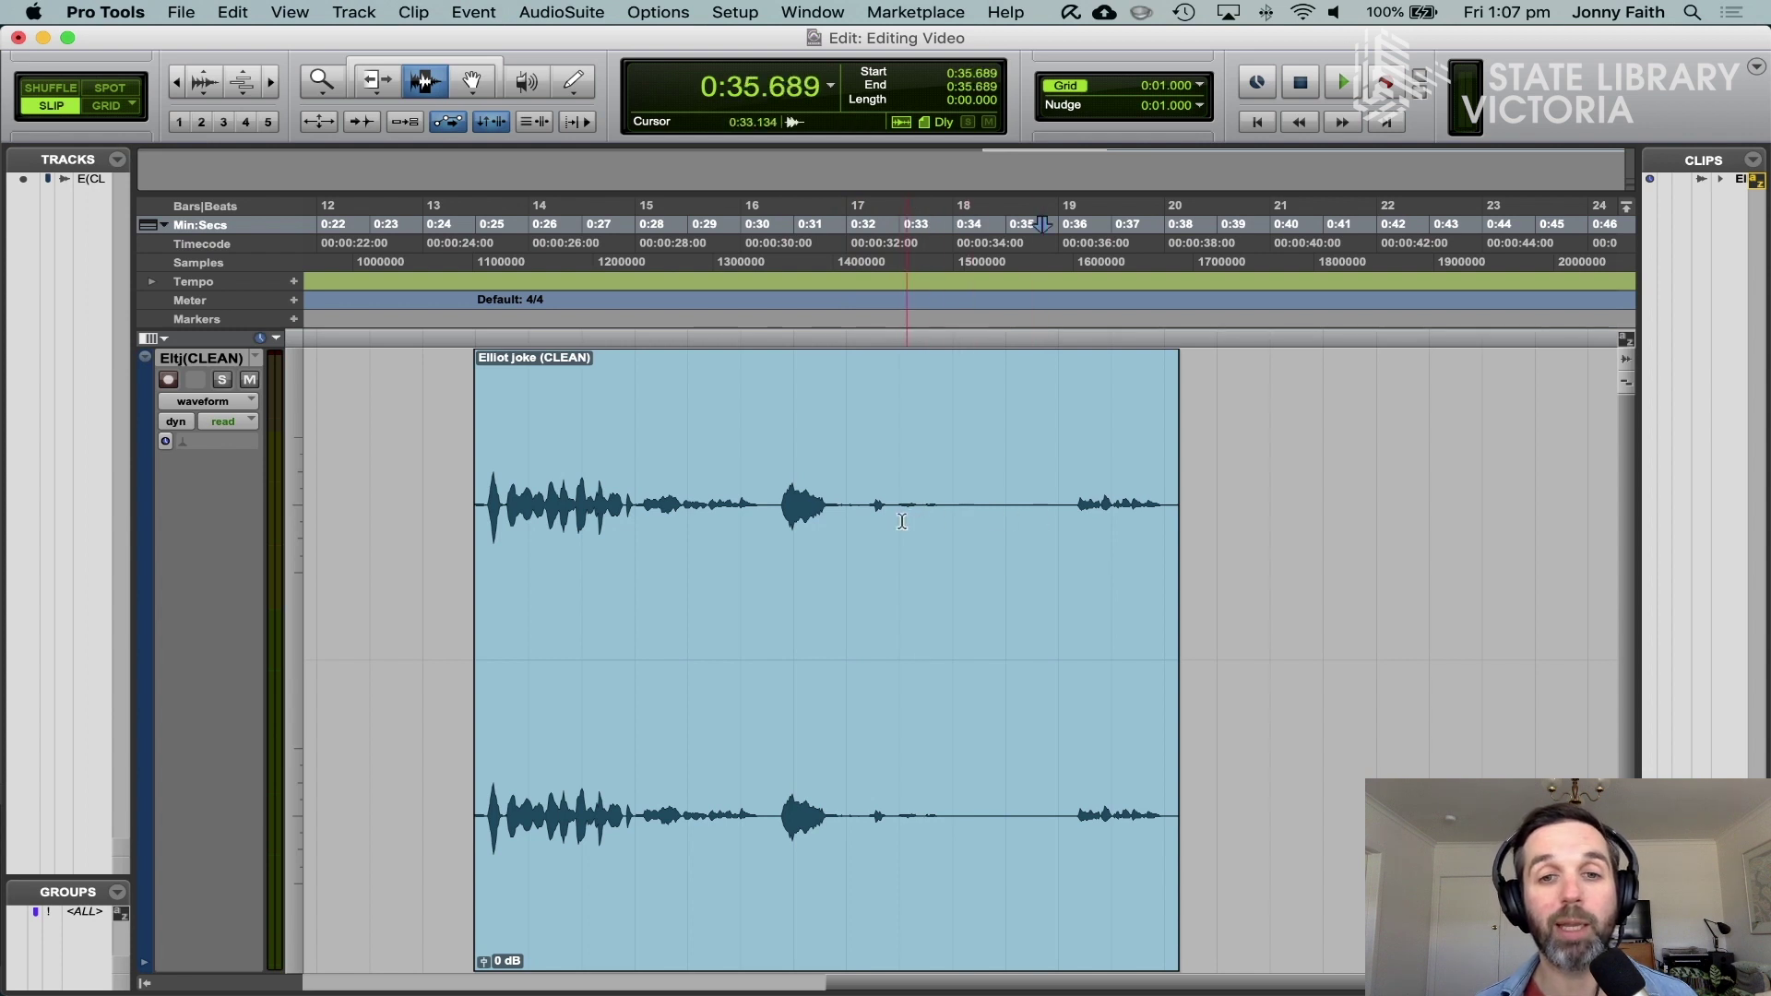
{"action": "left_click", "coordinate": [894, 519]}
{"action": "key", "text": "1"}
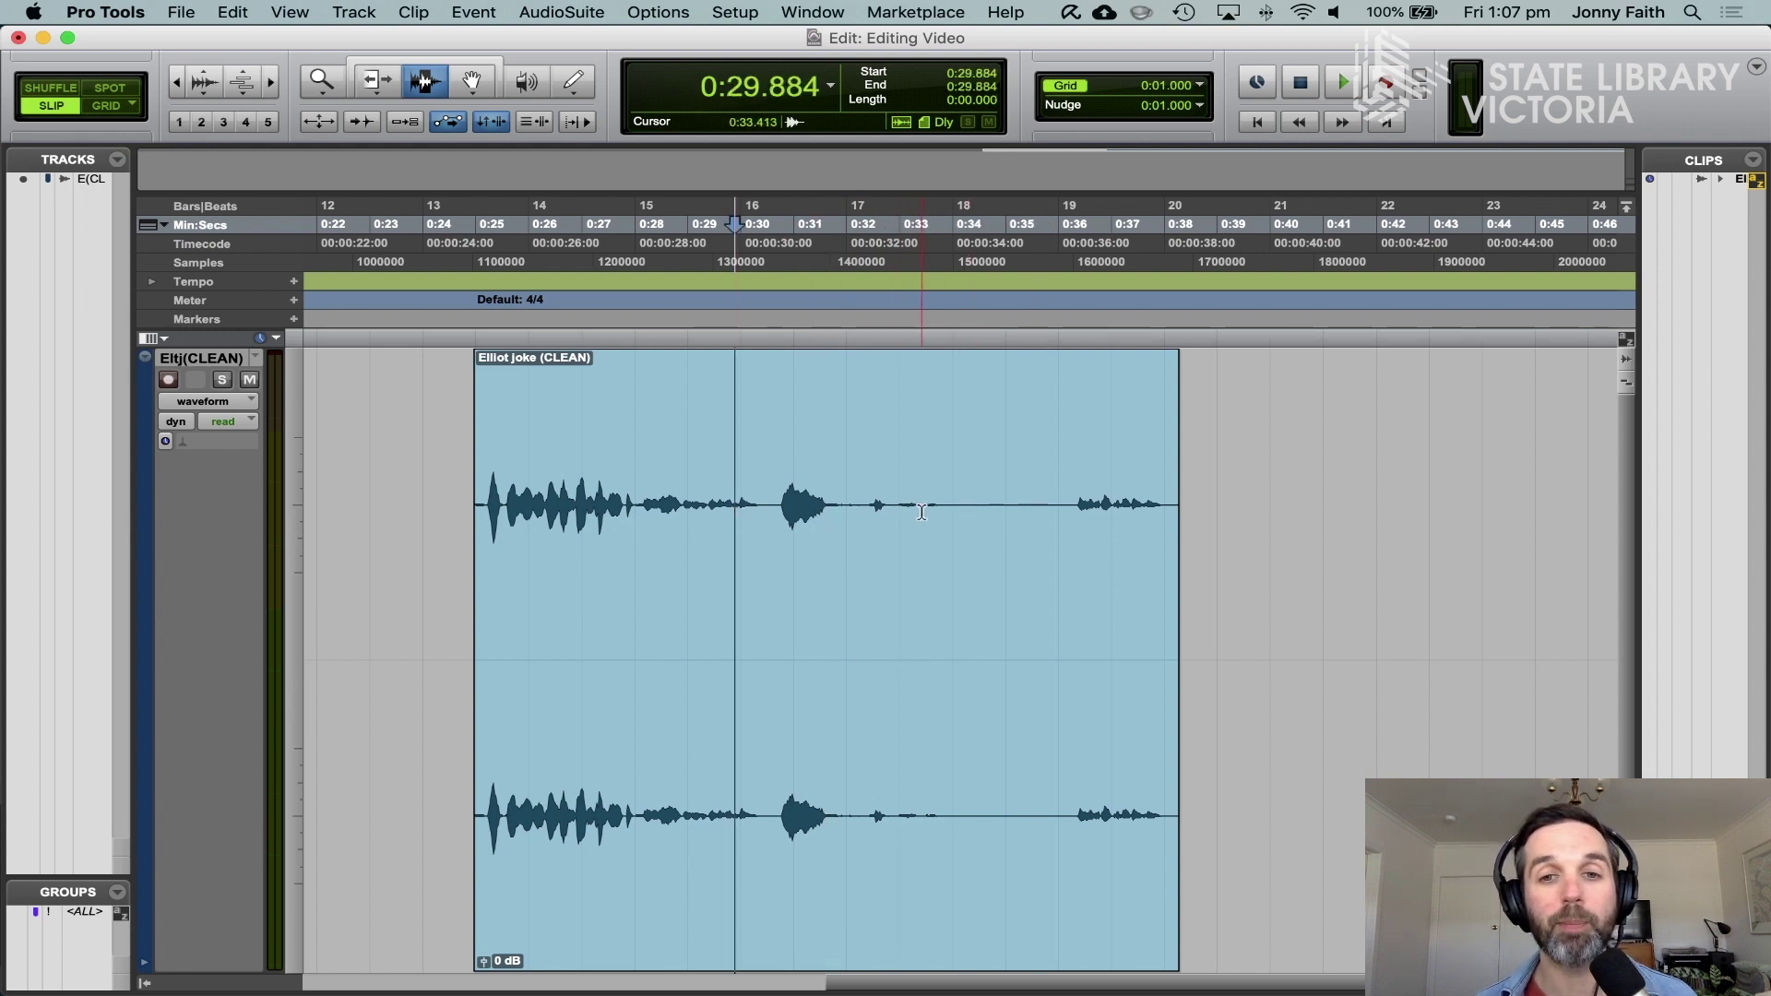
{"action": "left_click", "coordinate": [810, 505]}
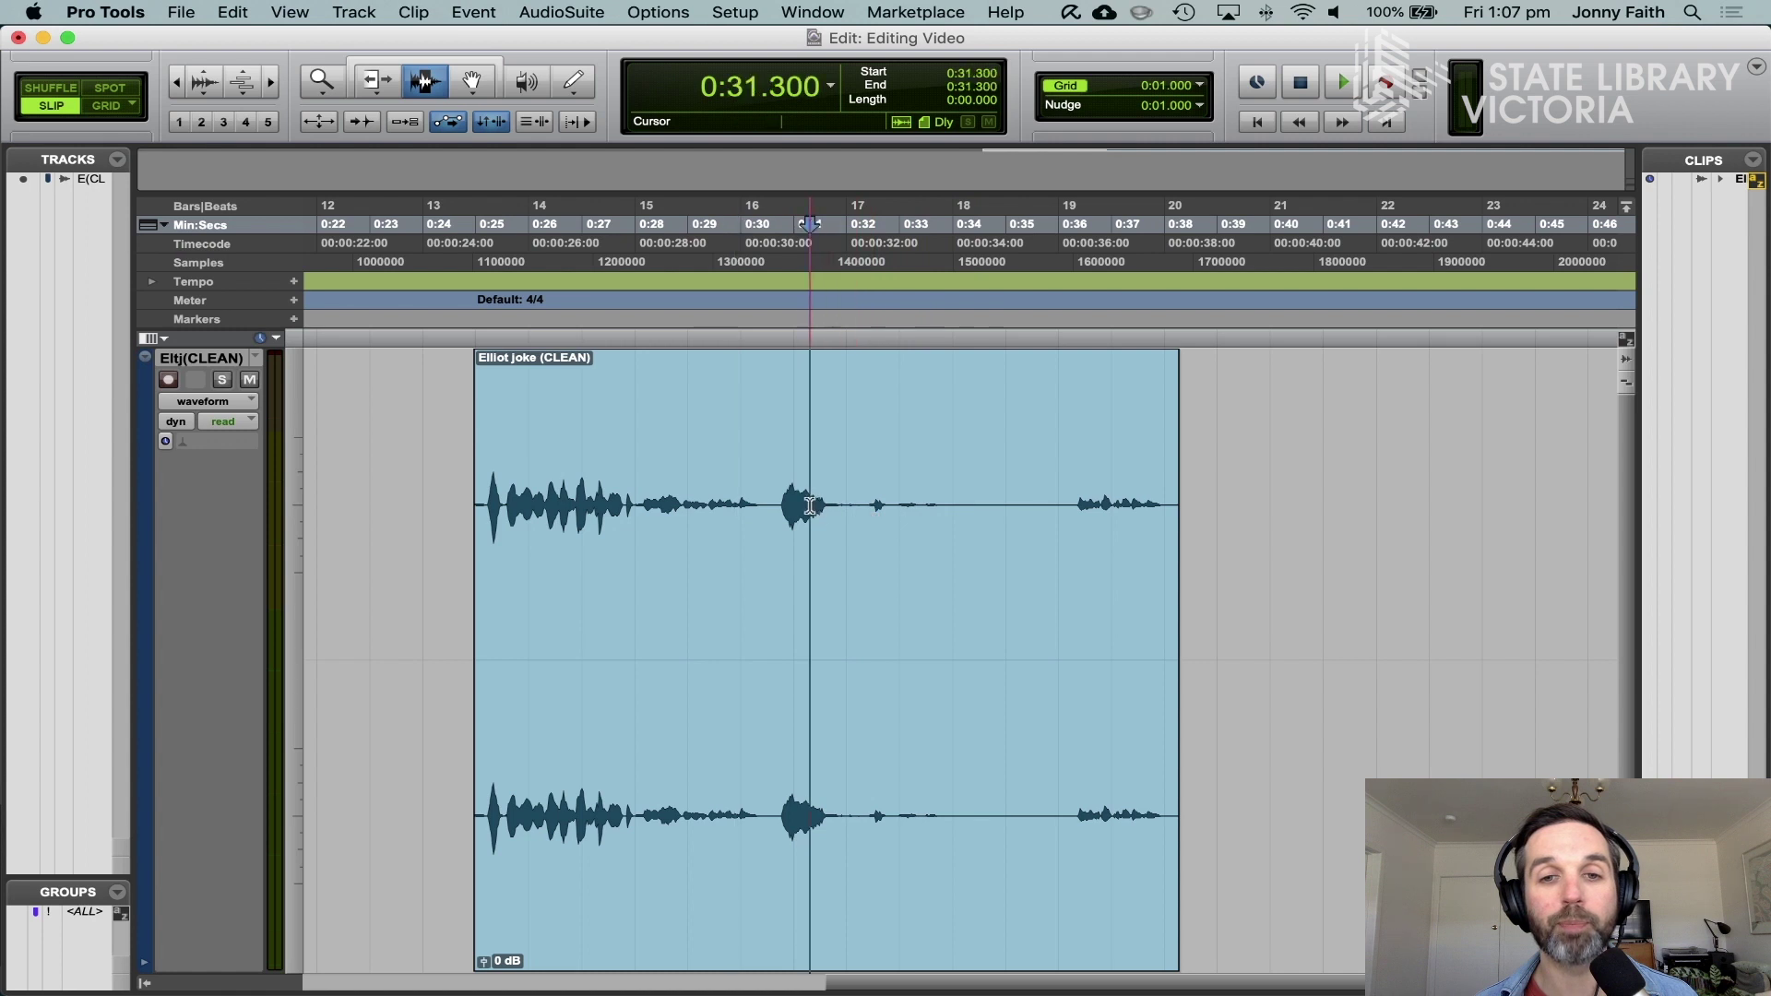
{"action": "key", "text": "space"}
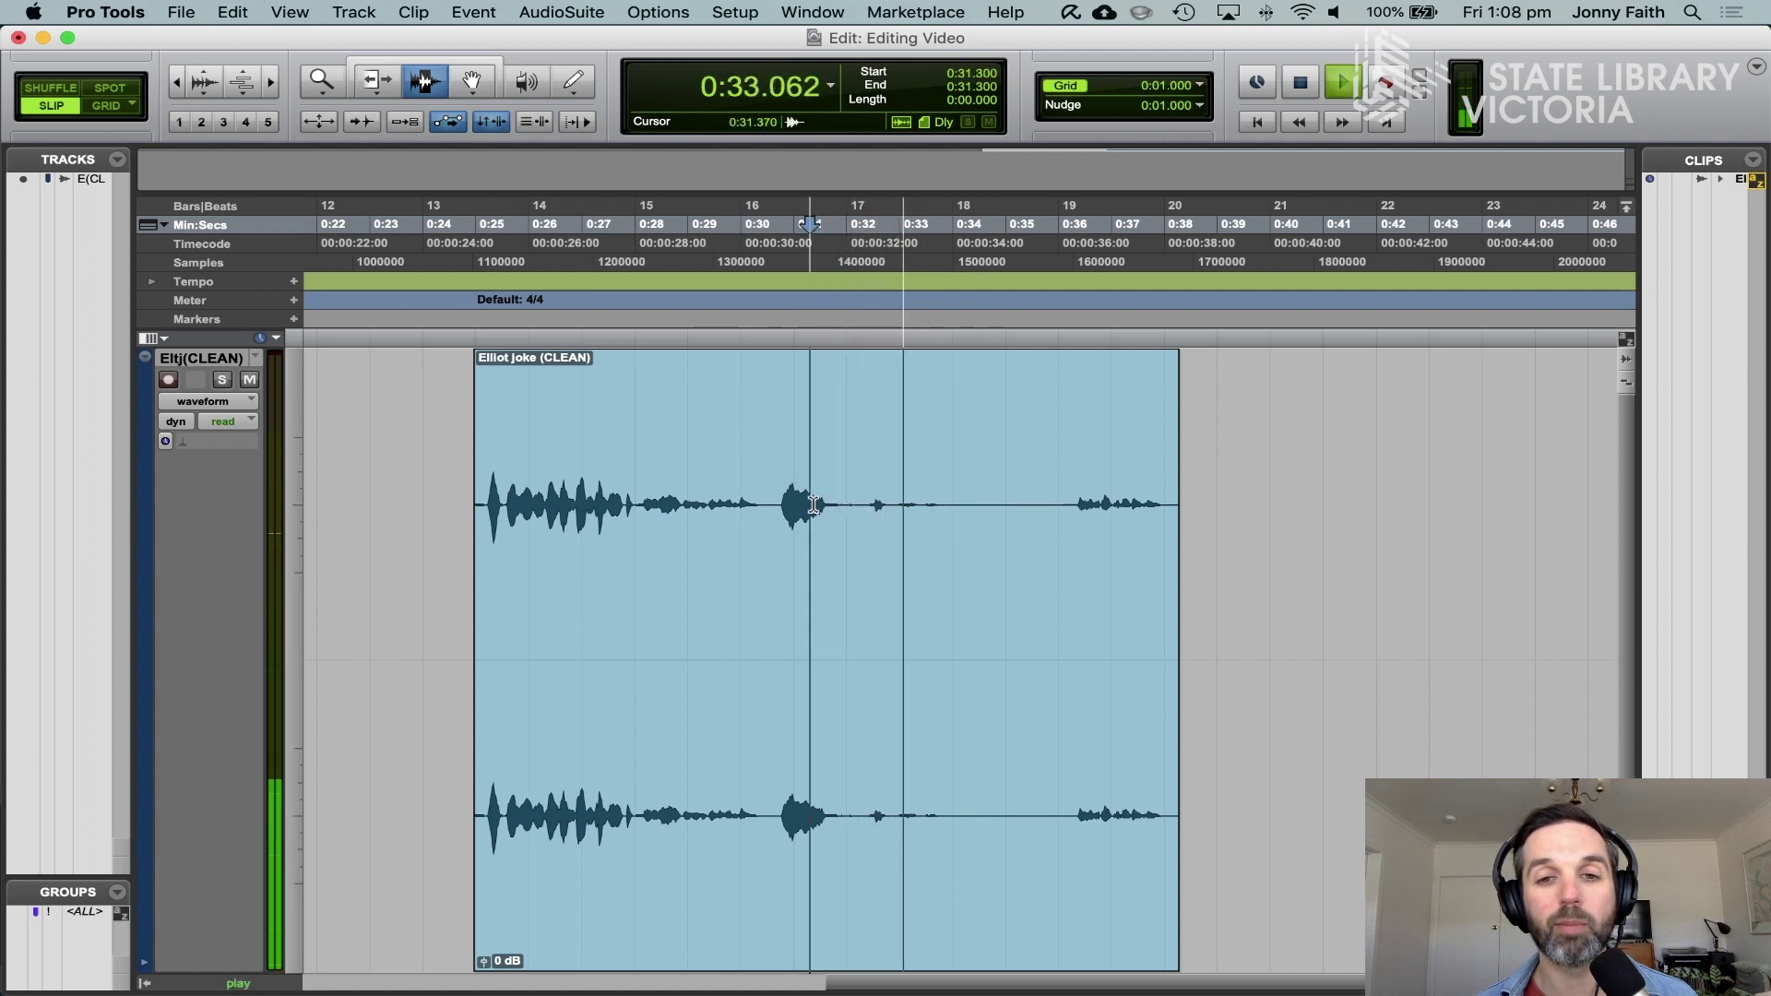
{"action": "key", "text": "space"}
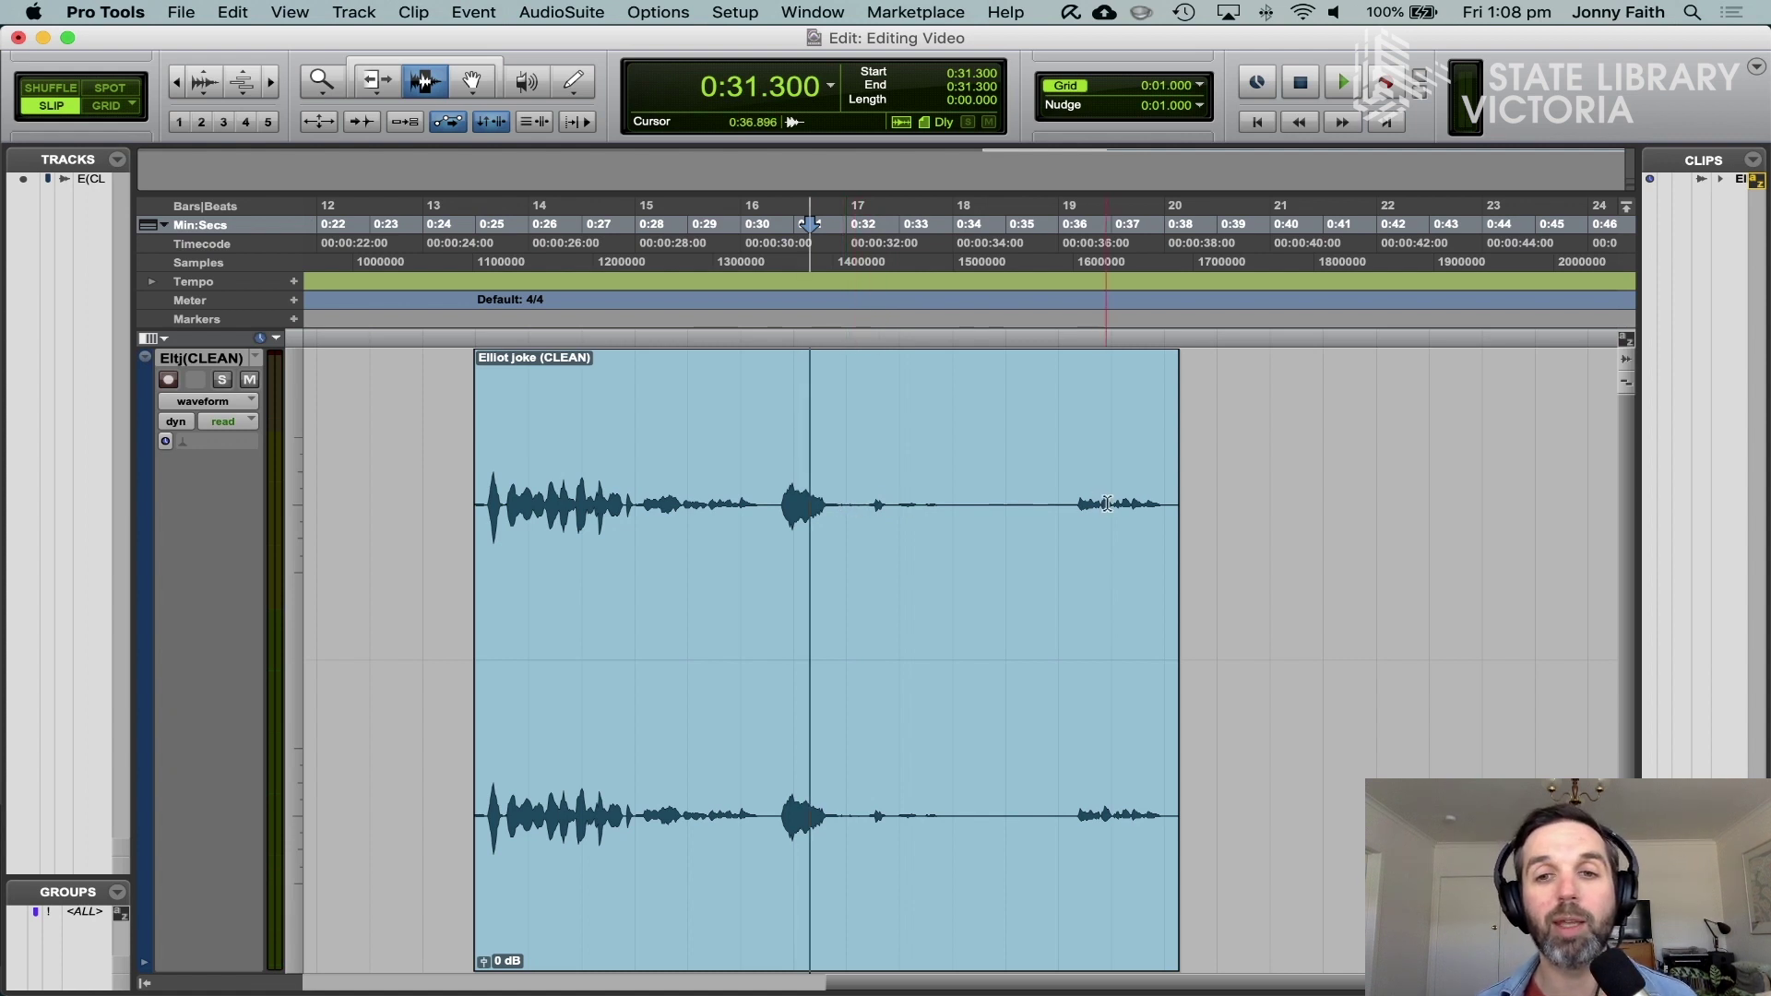
Step: Delete the section from about 0:32.182 to 0:36.316 and move the remaining end clip against the first clip with the Grabber tool
{"action": "left_click", "coordinate": [1074, 504]}
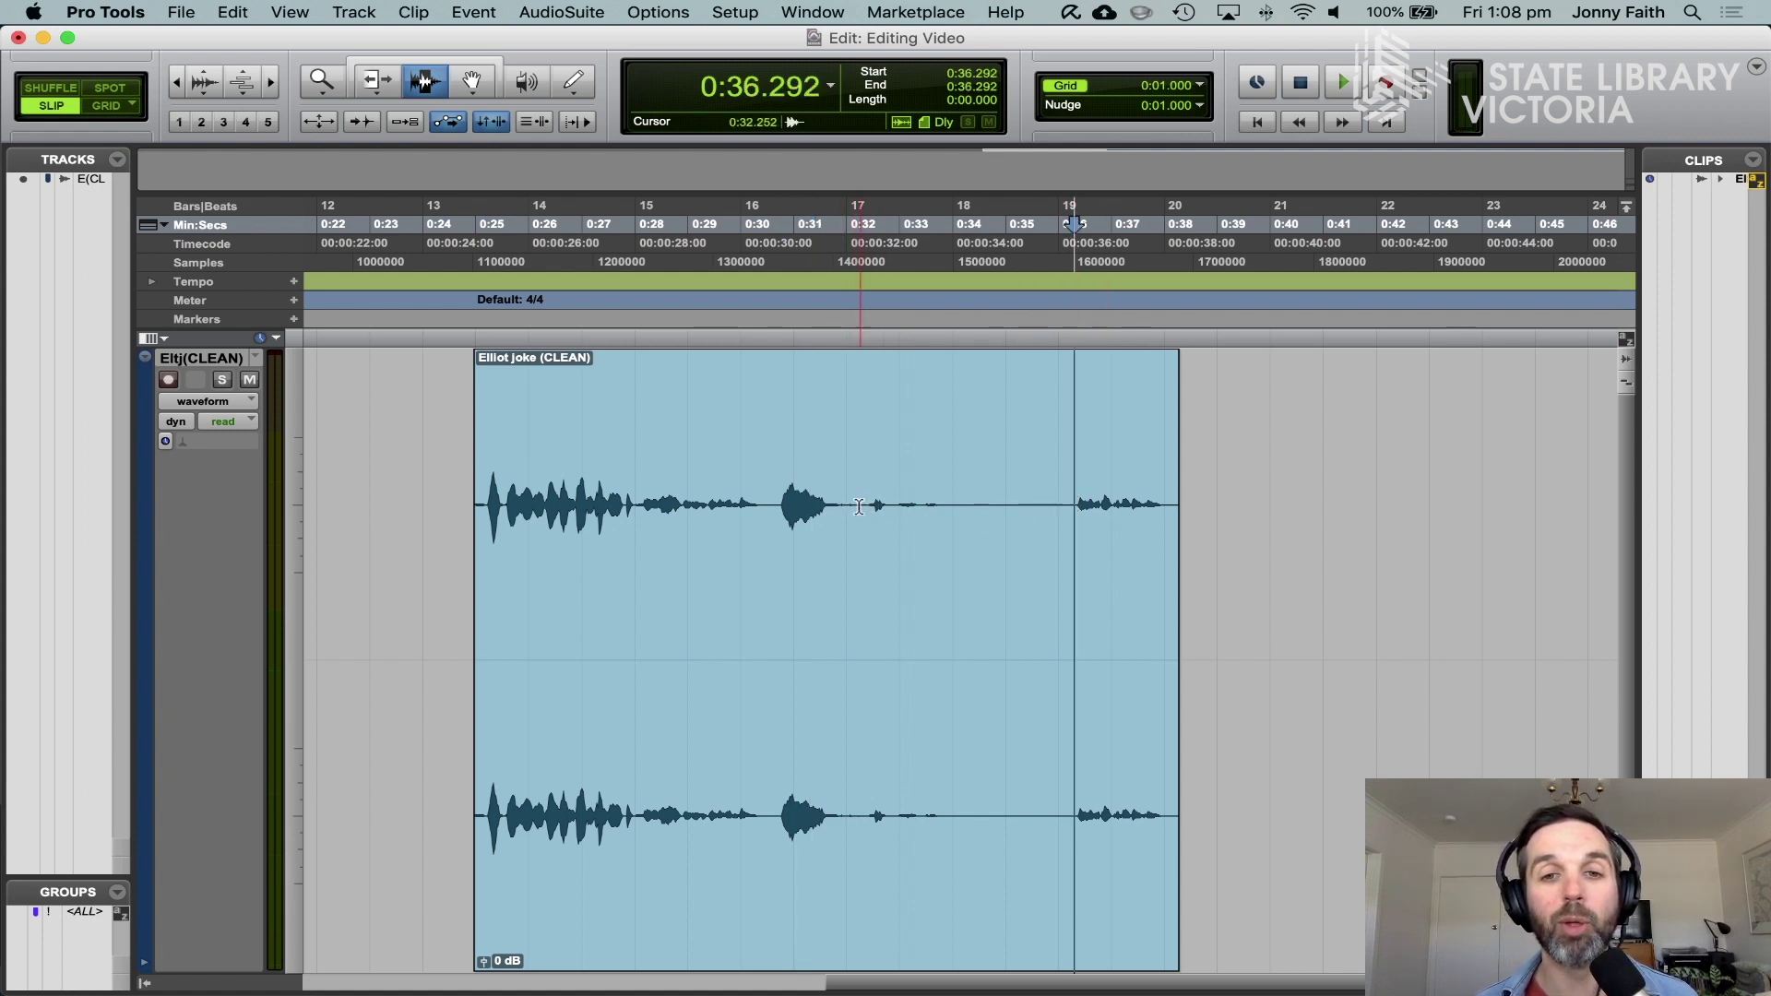
{"action": "left_click_drag", "start_coordinate": [857, 505], "coordinate": [1074, 512]}
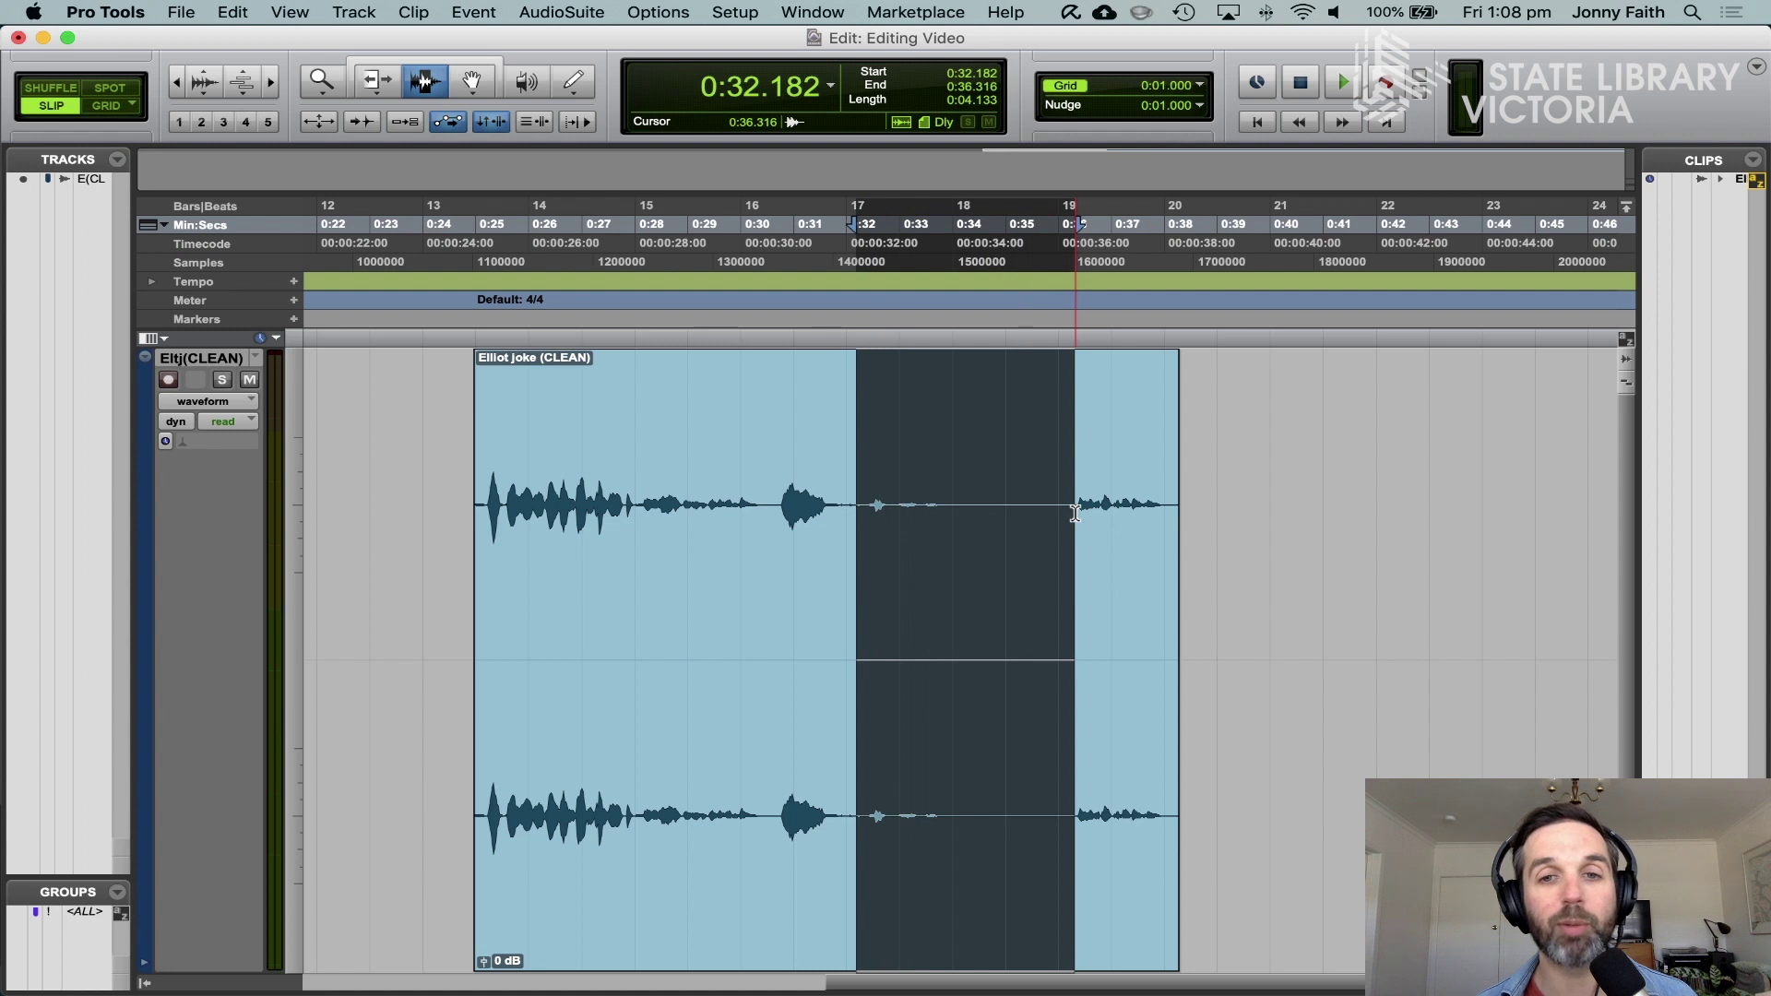
{"action": "key", "text": "Delete"}
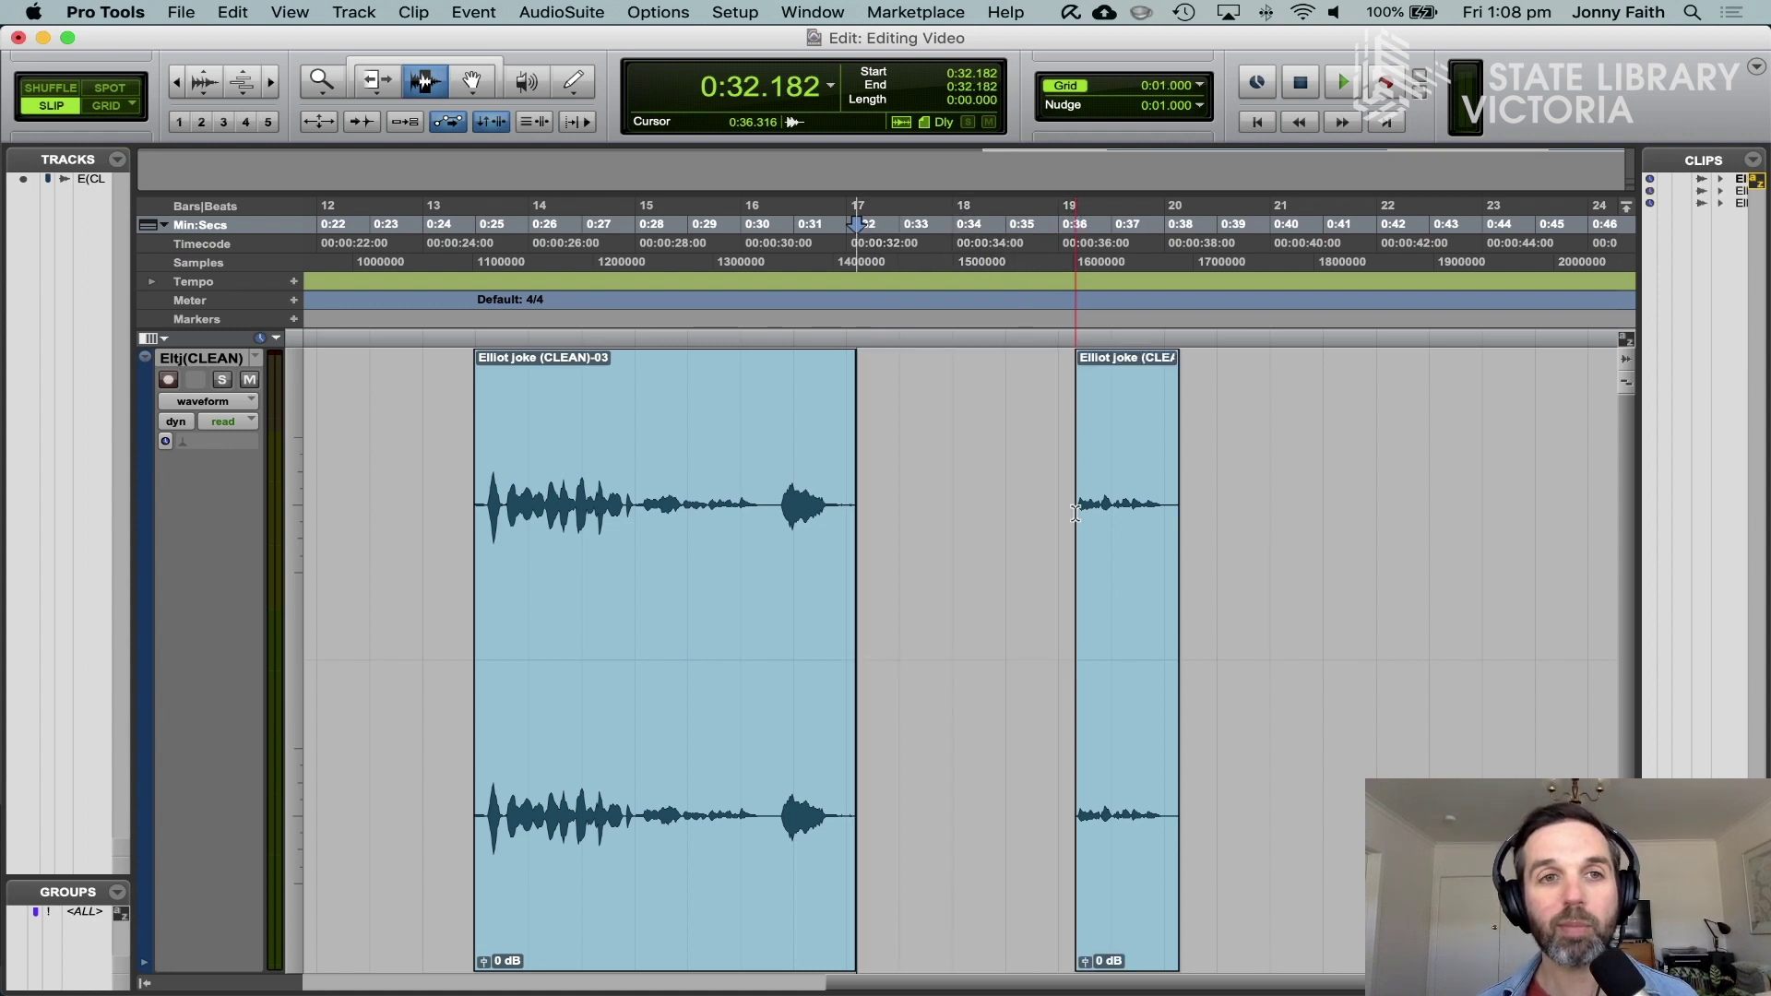
{"action": "left_click", "coordinate": [472, 82]}
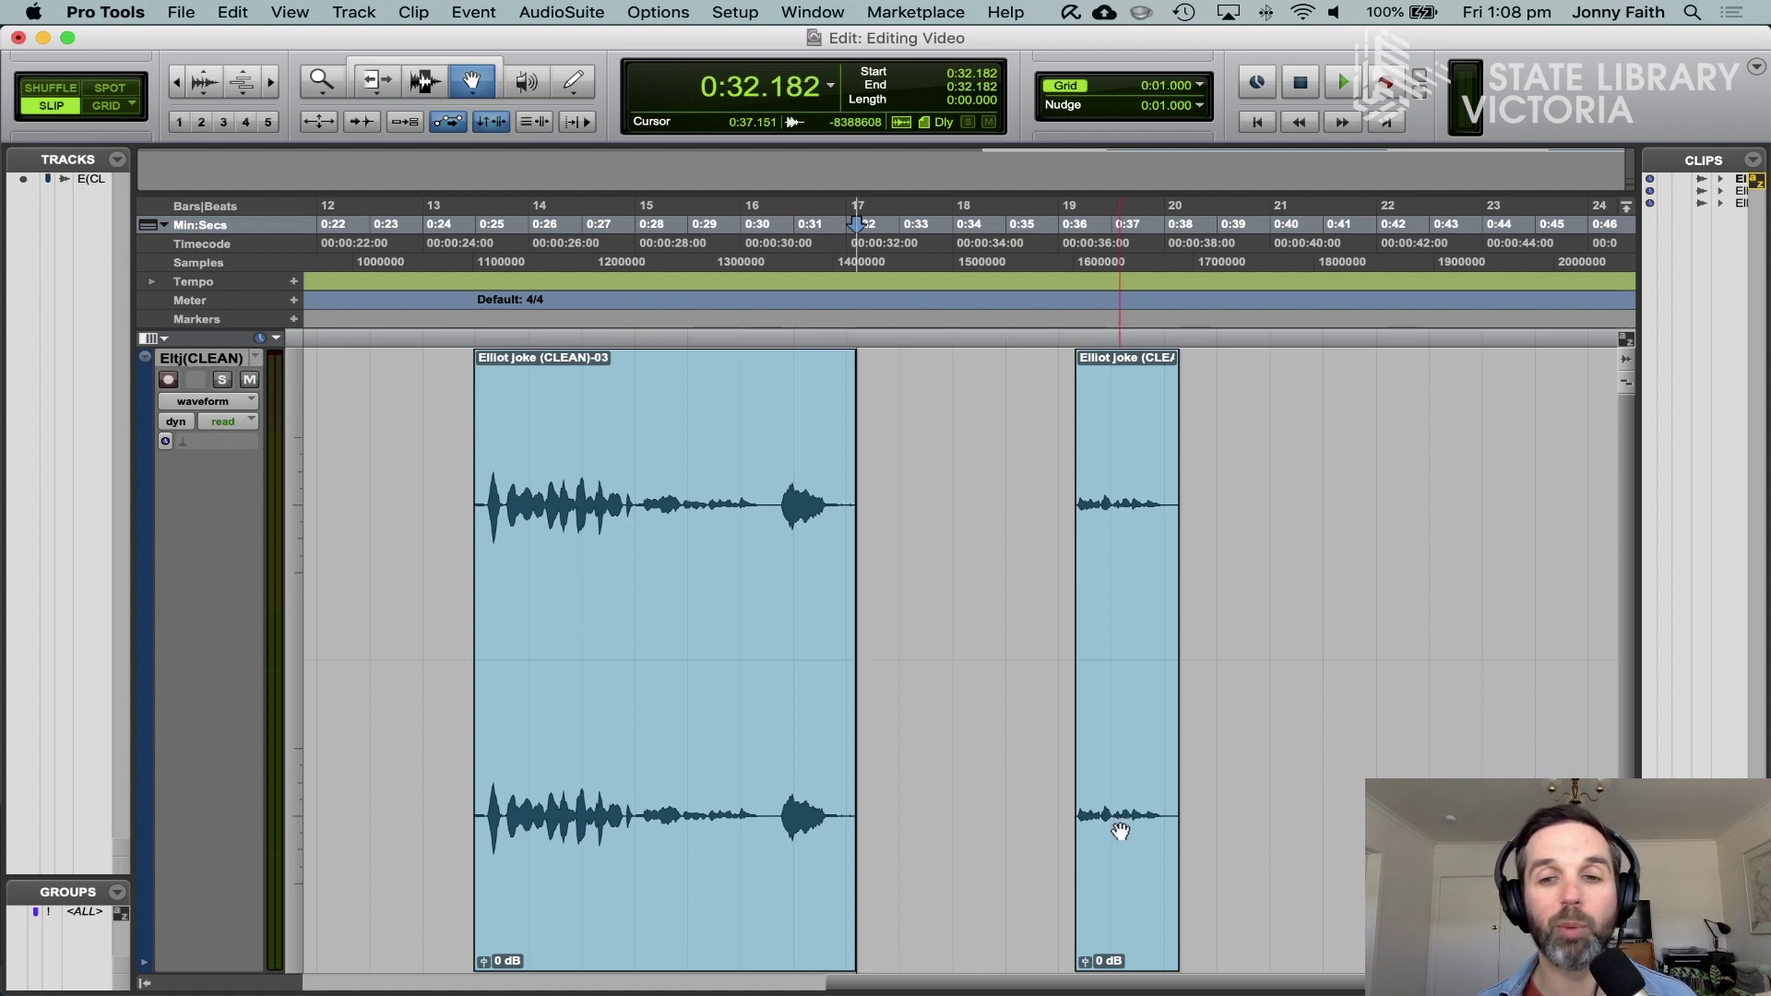
{"action": "left_click_drag", "start_coordinate": [1120, 832], "coordinate": [902, 823]}
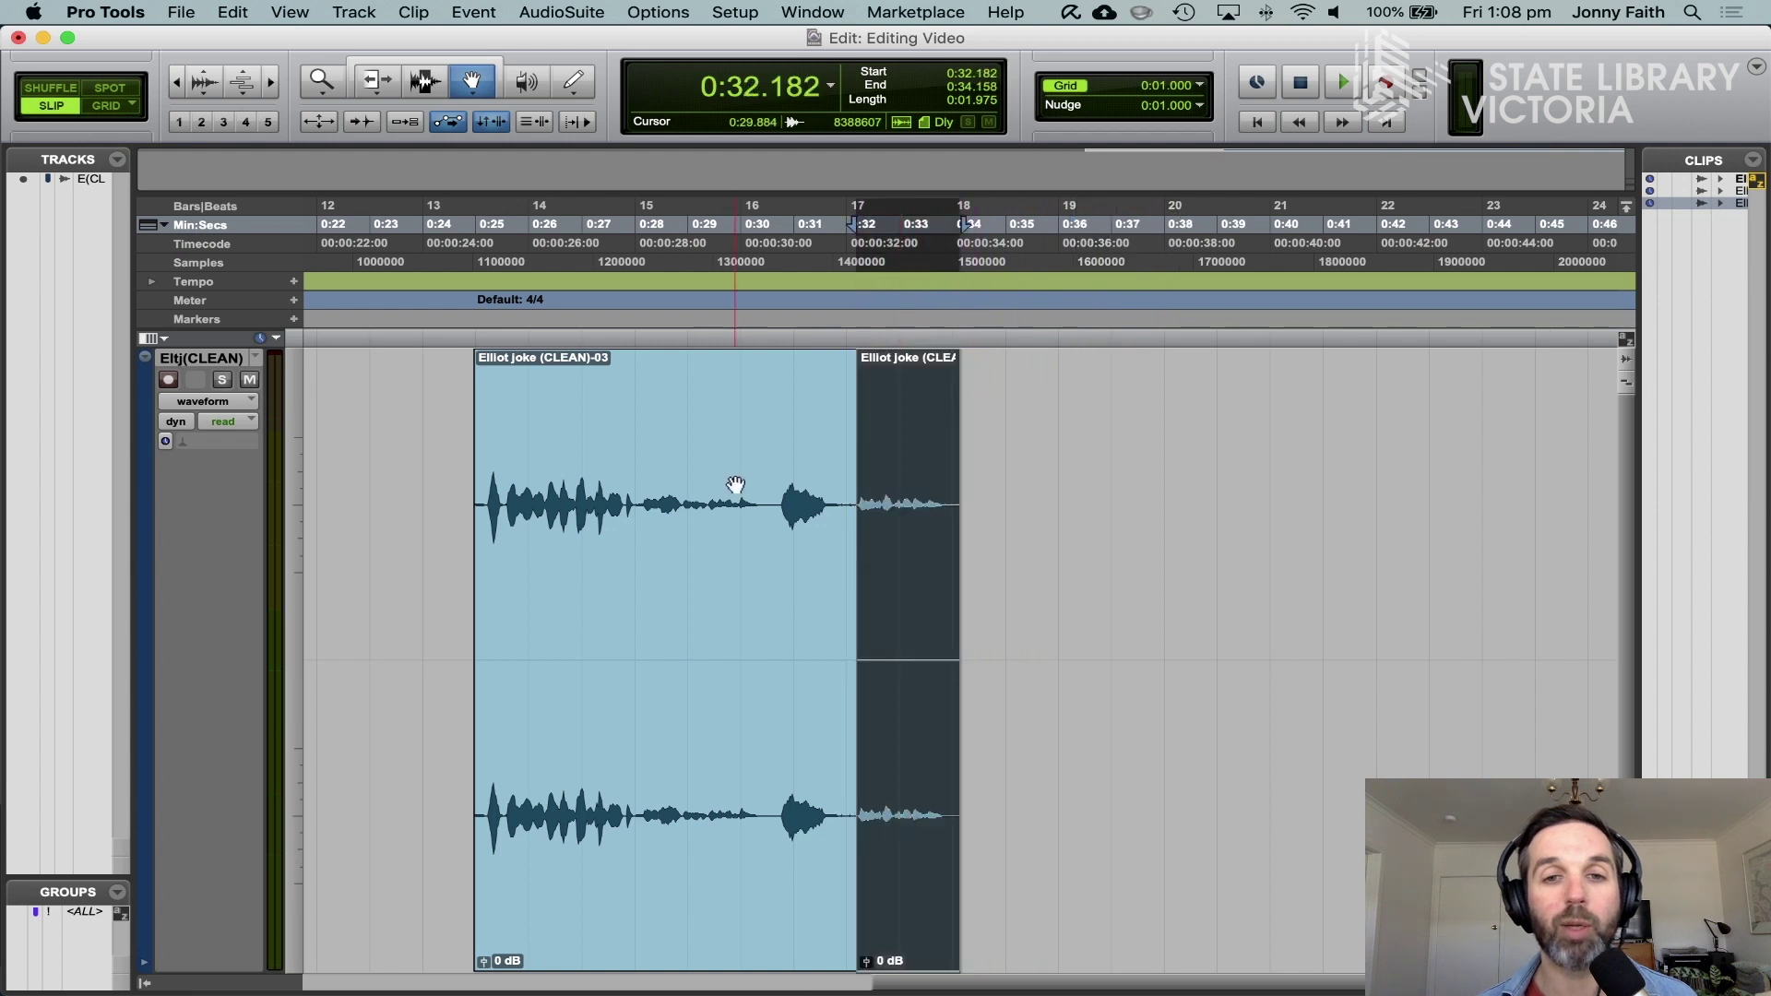
Step: Place the playback cursor at about 0:30.209 with the Selector tool and play the audio across the join between the clips
{"action": "left_click", "coordinate": [427, 83]}
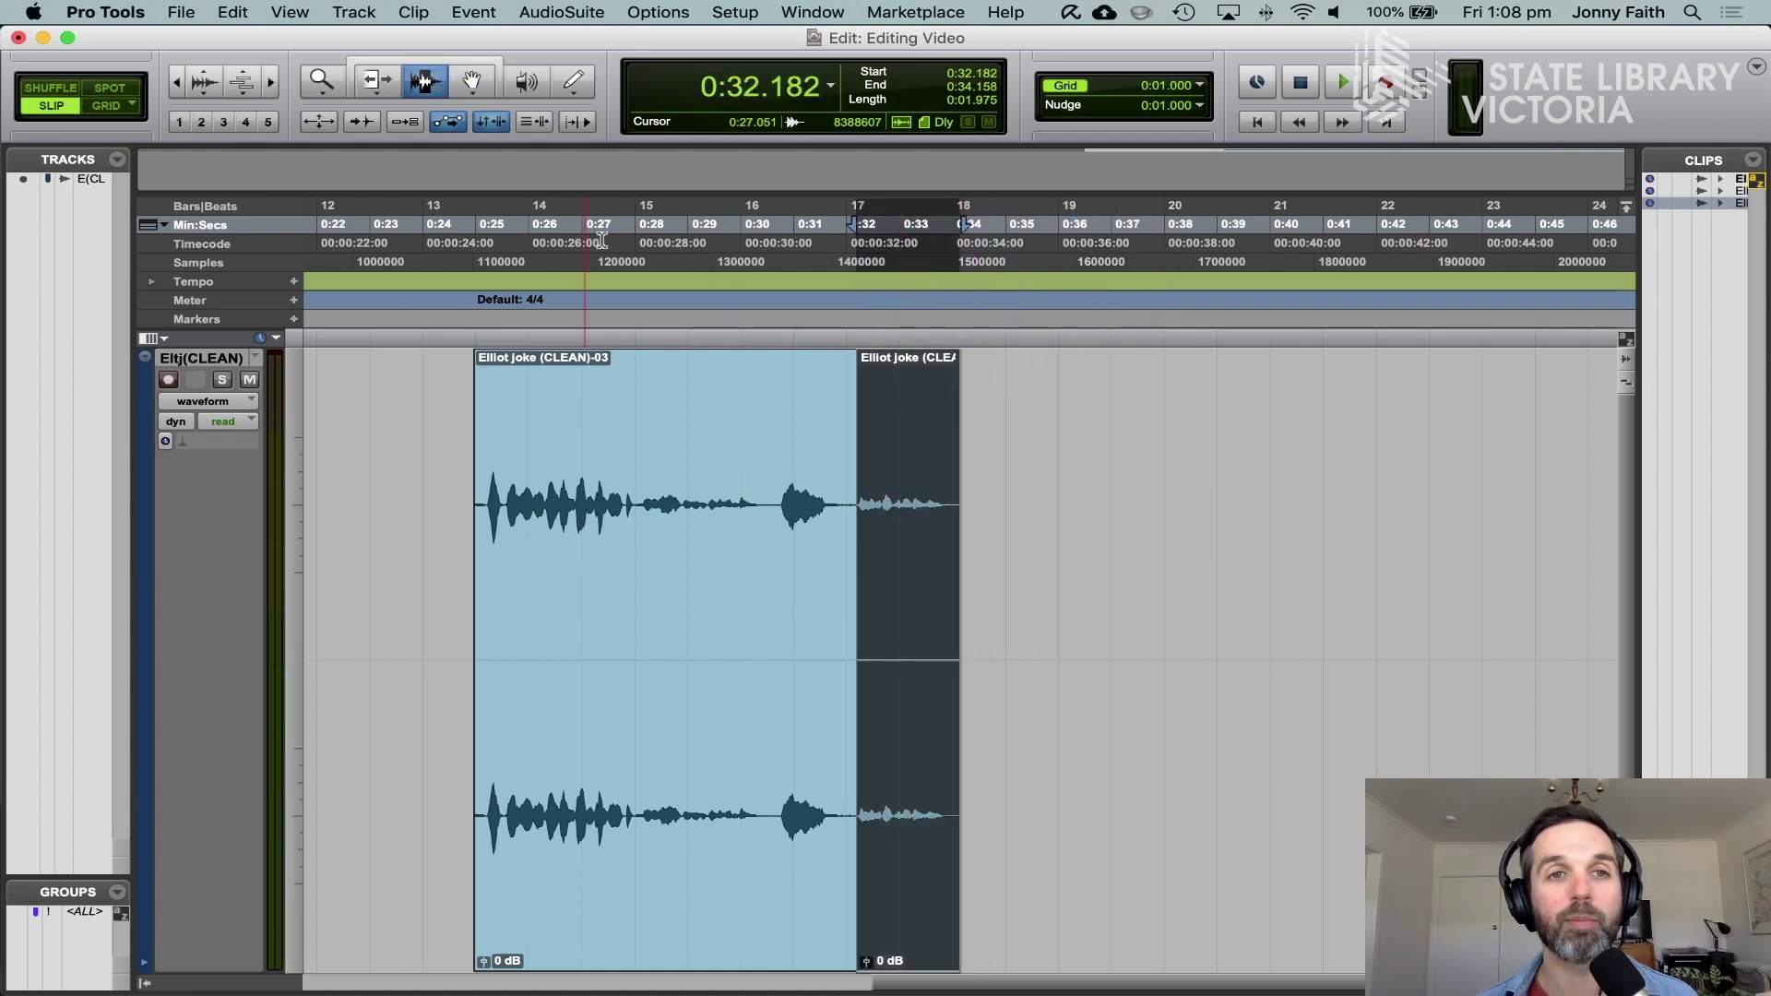
{"action": "left_click", "coordinate": [752, 471]}
{"action": "key", "text": "space"}
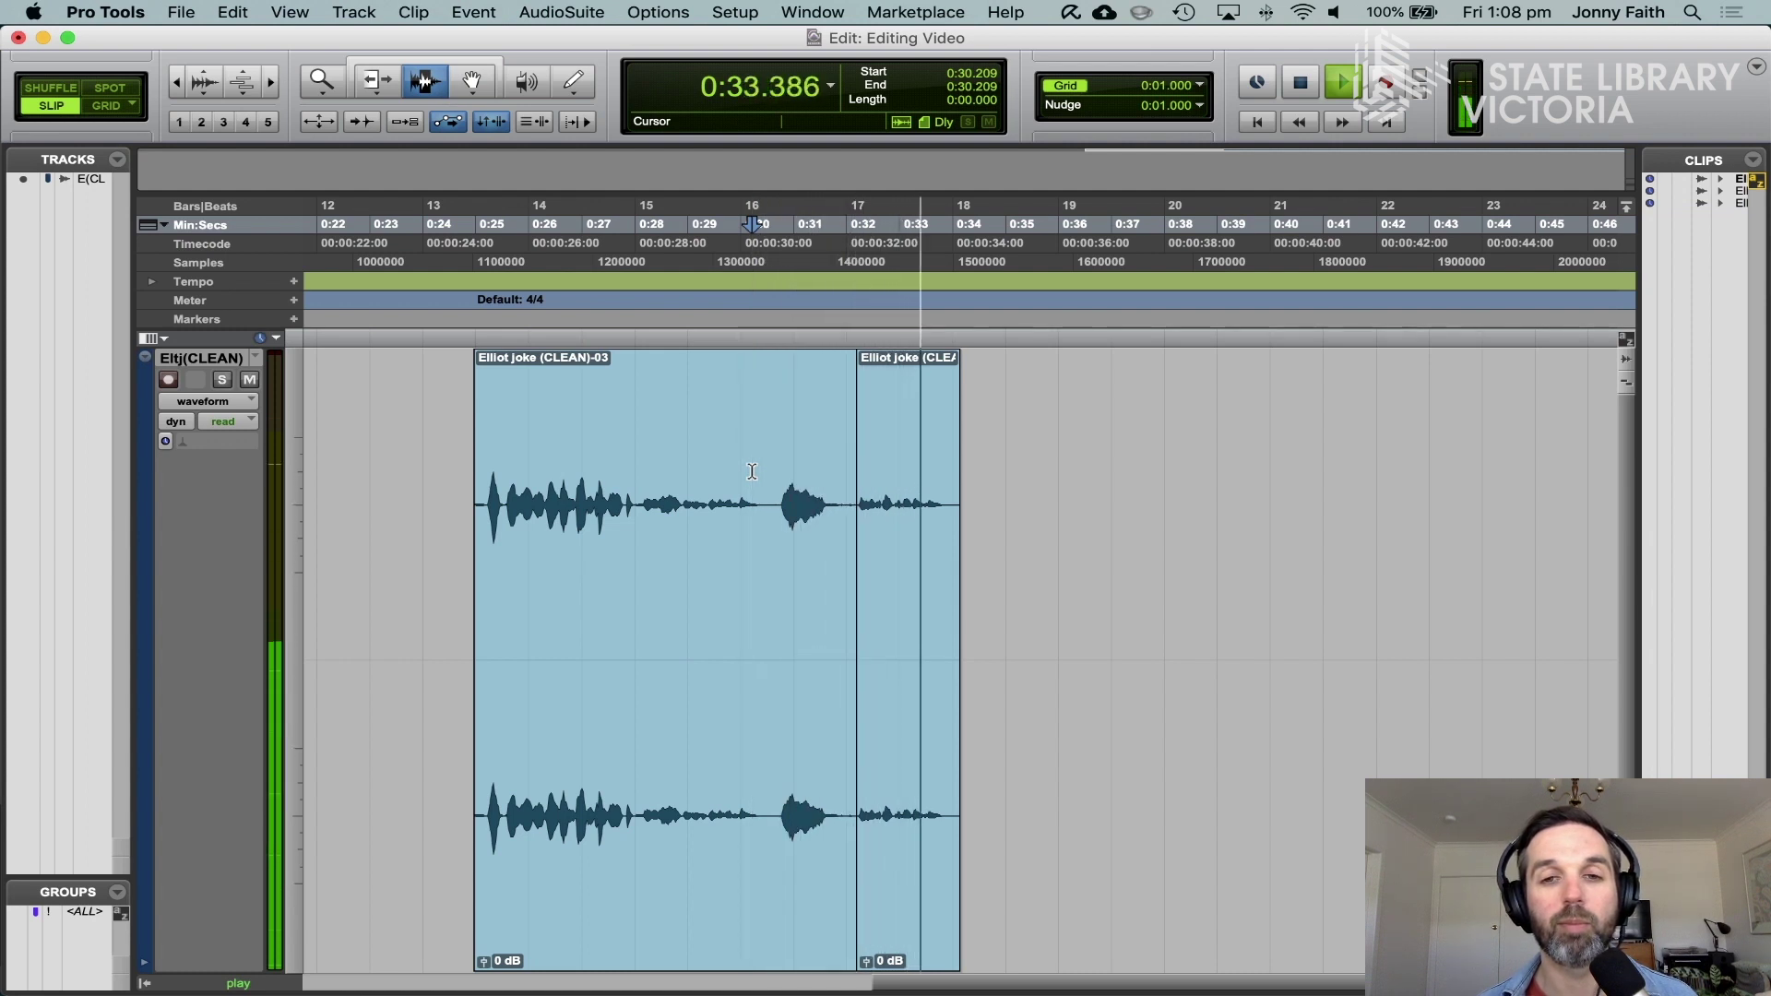
{"action": "key", "text": "space"}
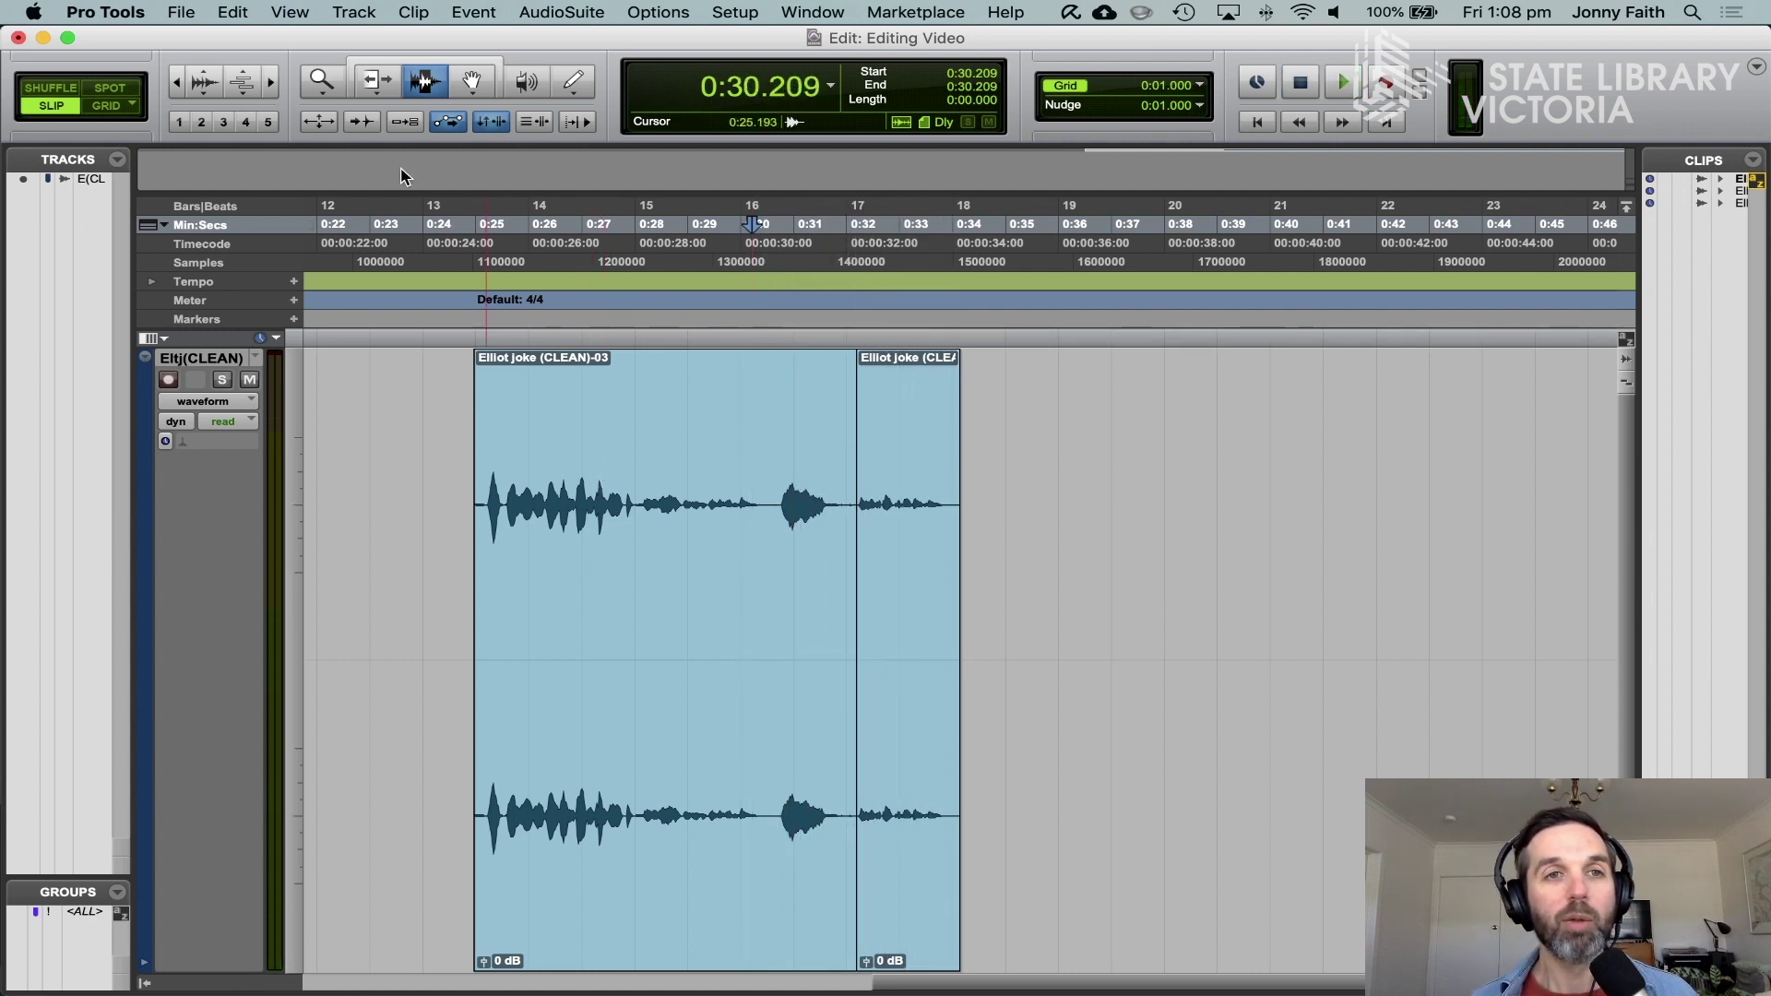
Step: Undo the clip slide and the deletion of the middle section
{"action": "left_click", "coordinate": [233, 12]}
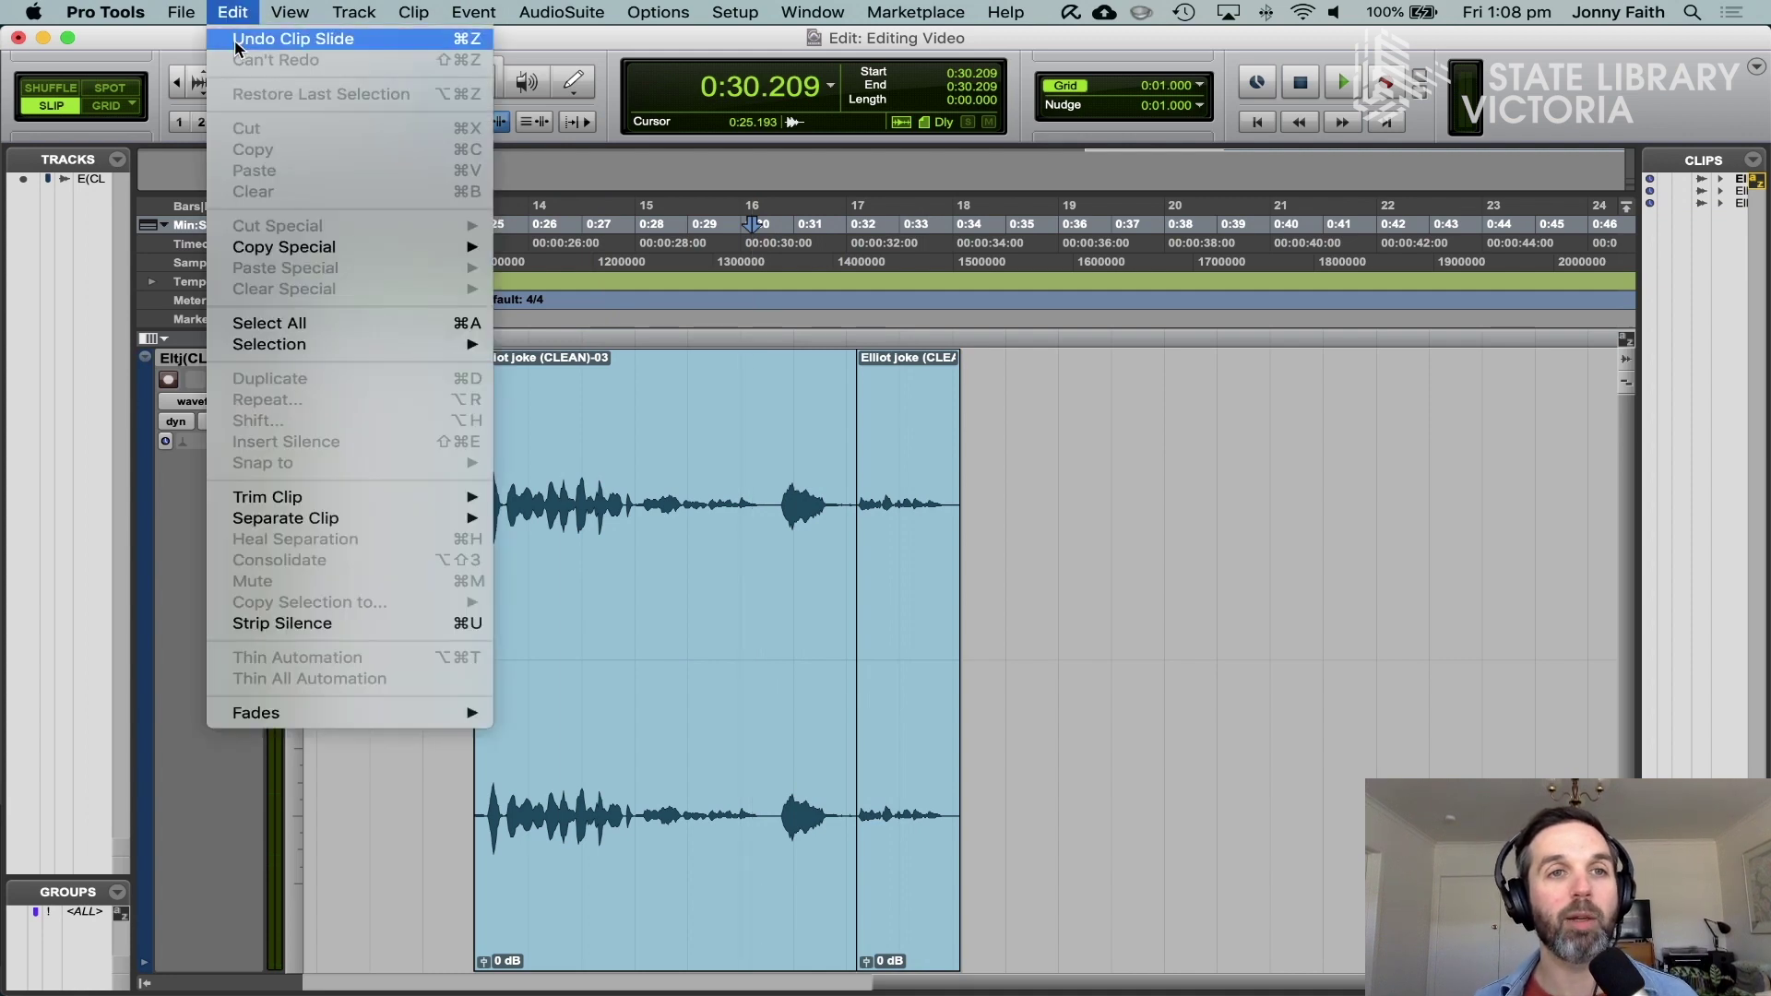
{"action": "left_click", "coordinate": [237, 42]}
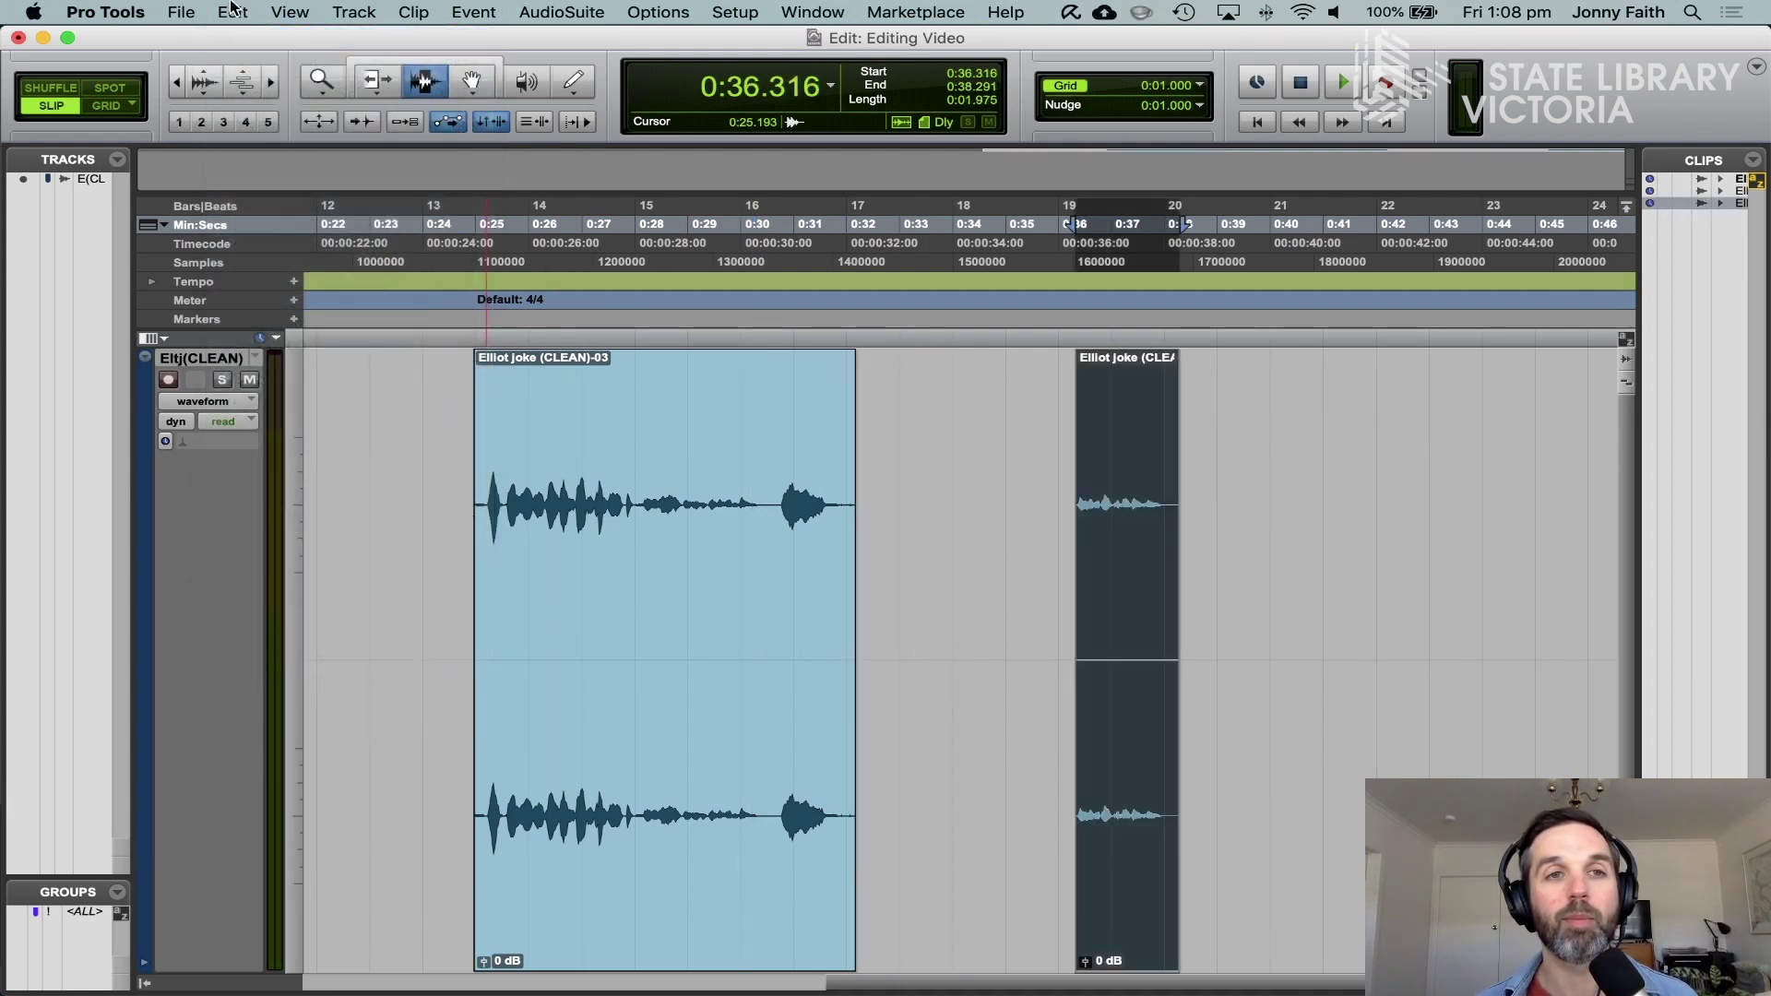
{"action": "left_click", "coordinate": [233, 12]}
{"action": "left_click", "coordinate": [242, 42]}
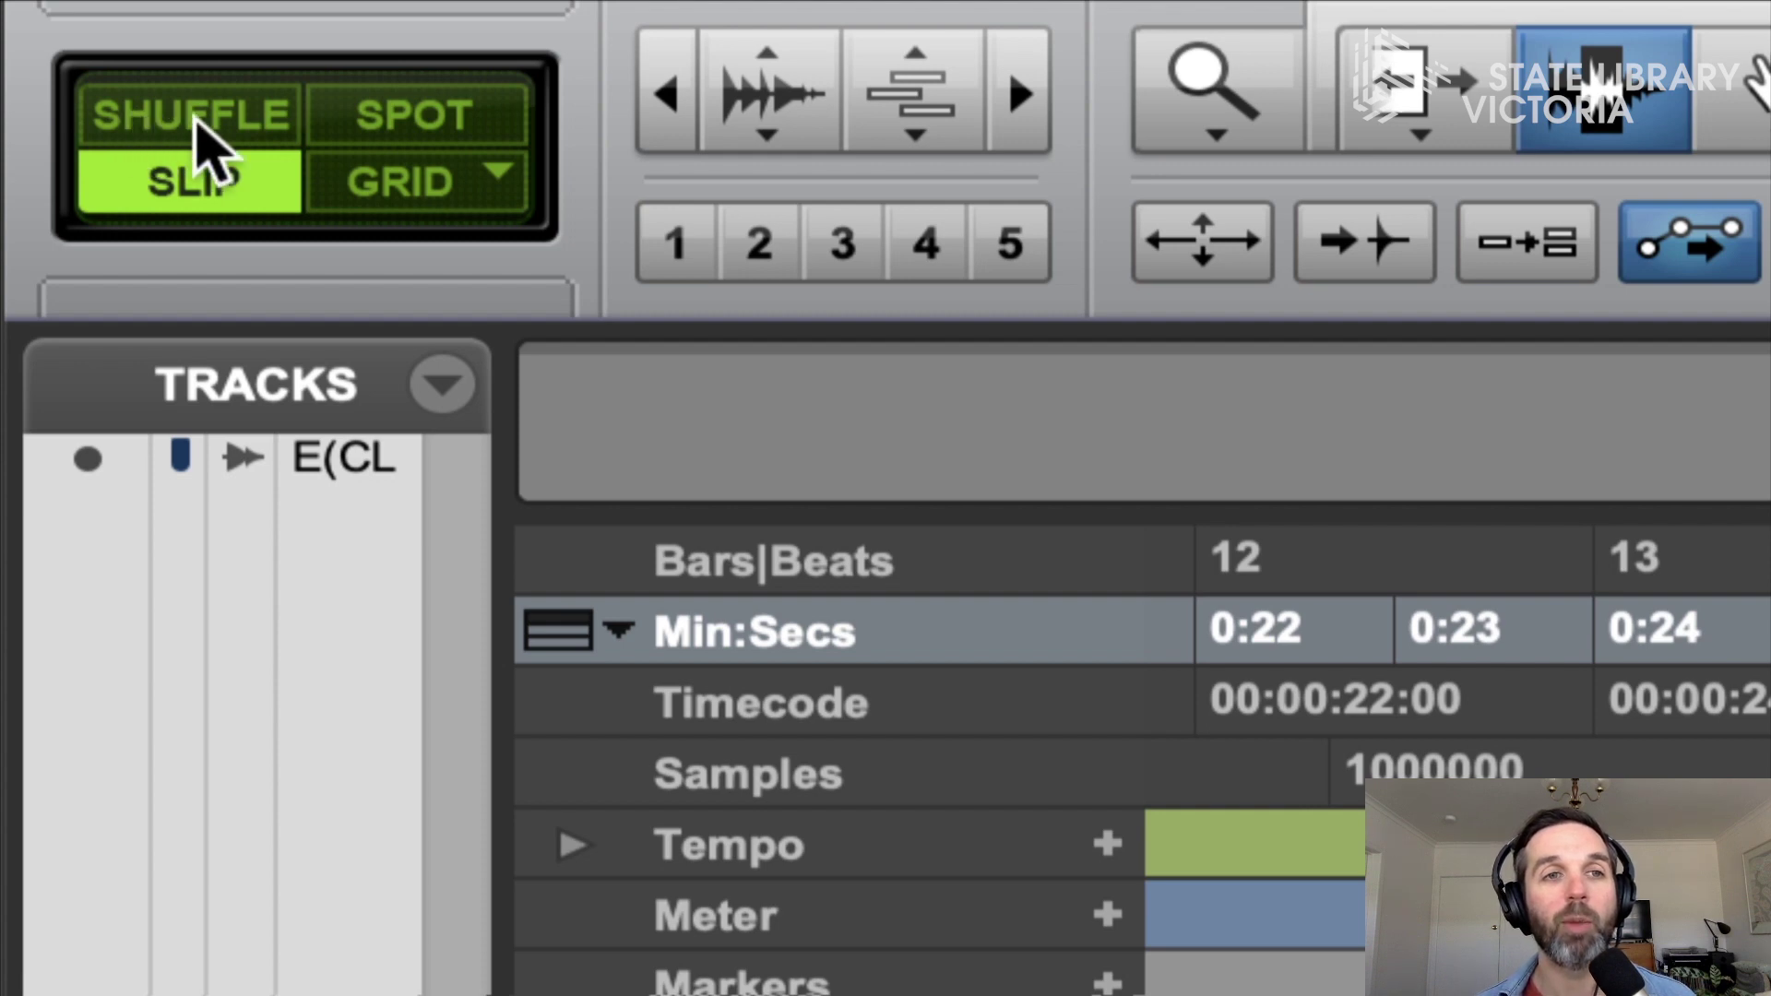
Step: In Shuffle mode, delete the selected 0:32.182 to 0:36.316 section and the short pause from about 0:30.371 to 0:30.743
{"action": "left_click", "coordinate": [175, 120]}
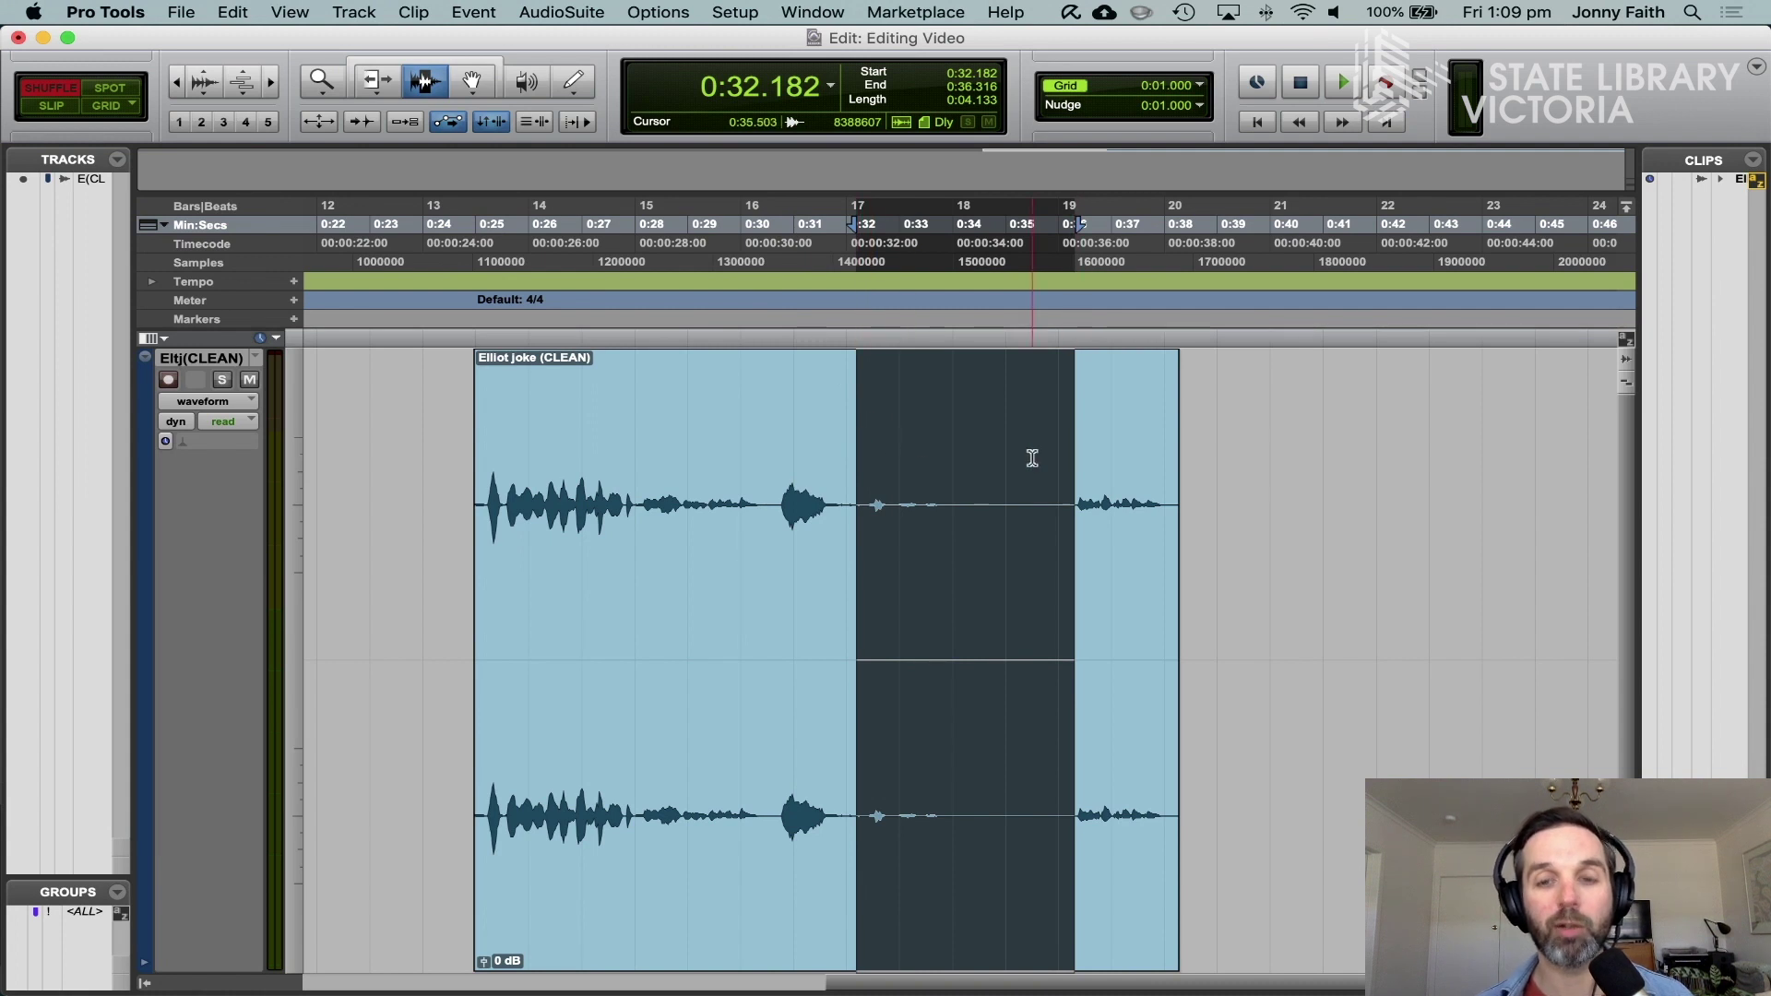
{"action": "key", "text": "Delete"}
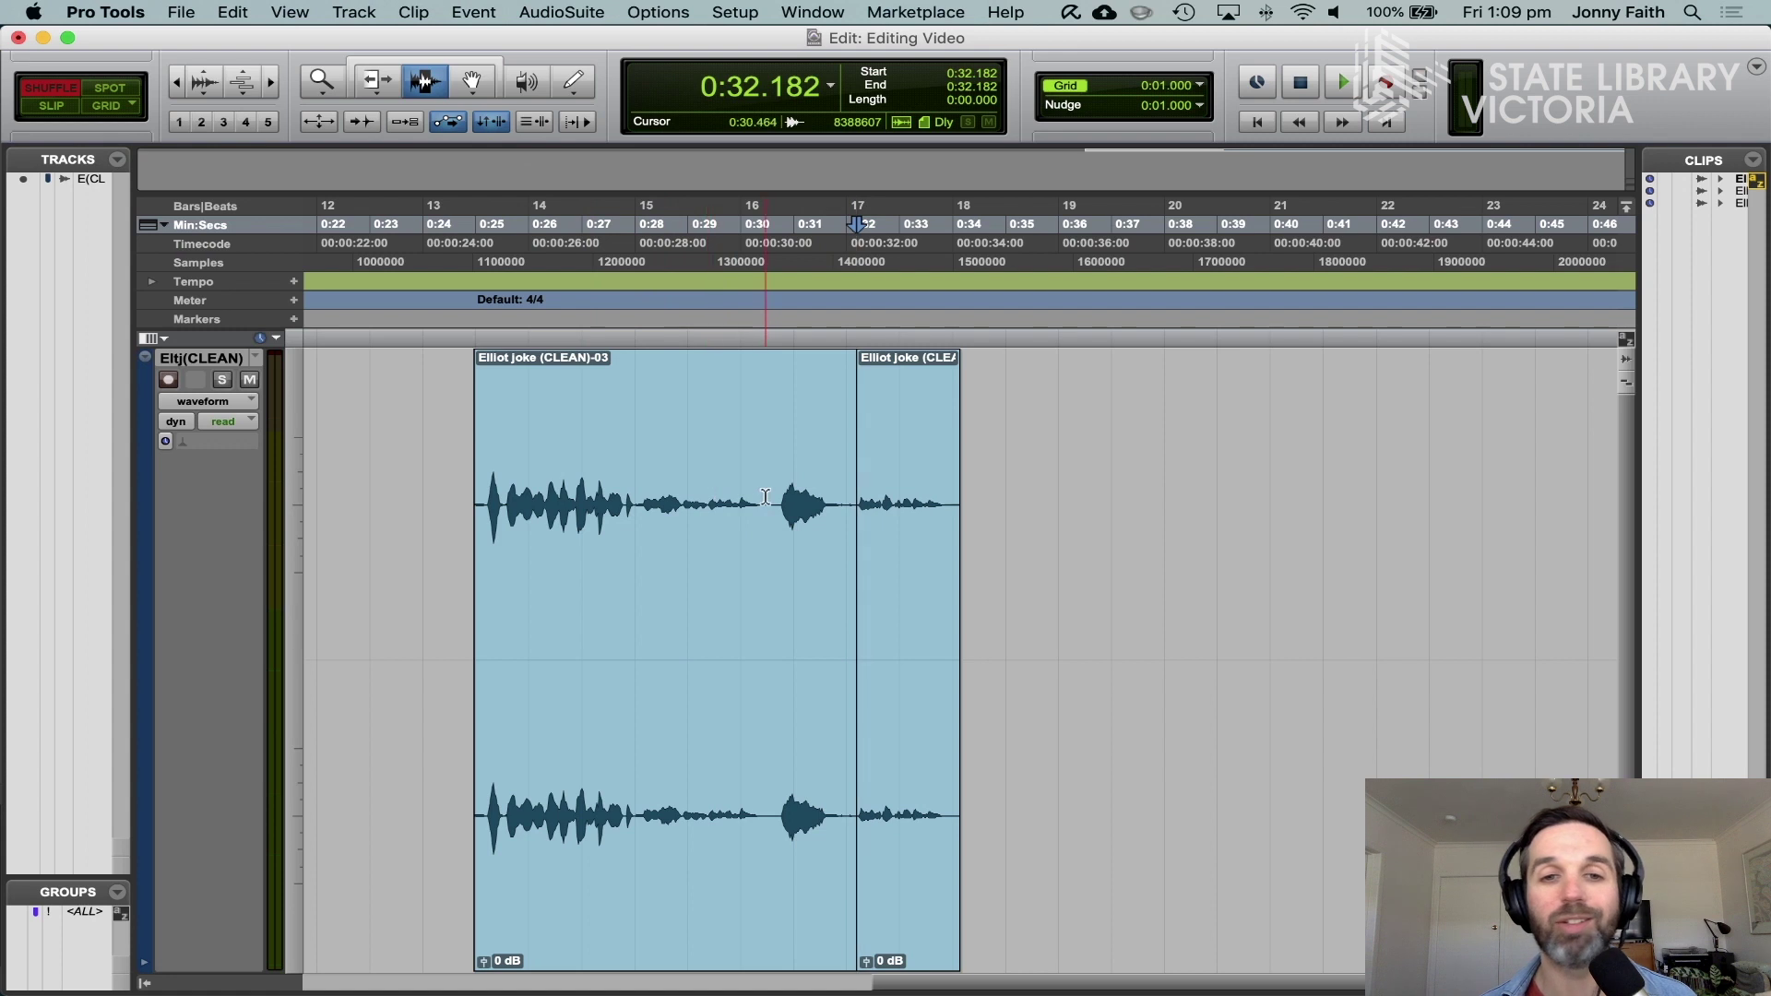
{"action": "left_click_drag", "start_coordinate": [760, 498], "coordinate": [779, 498]}
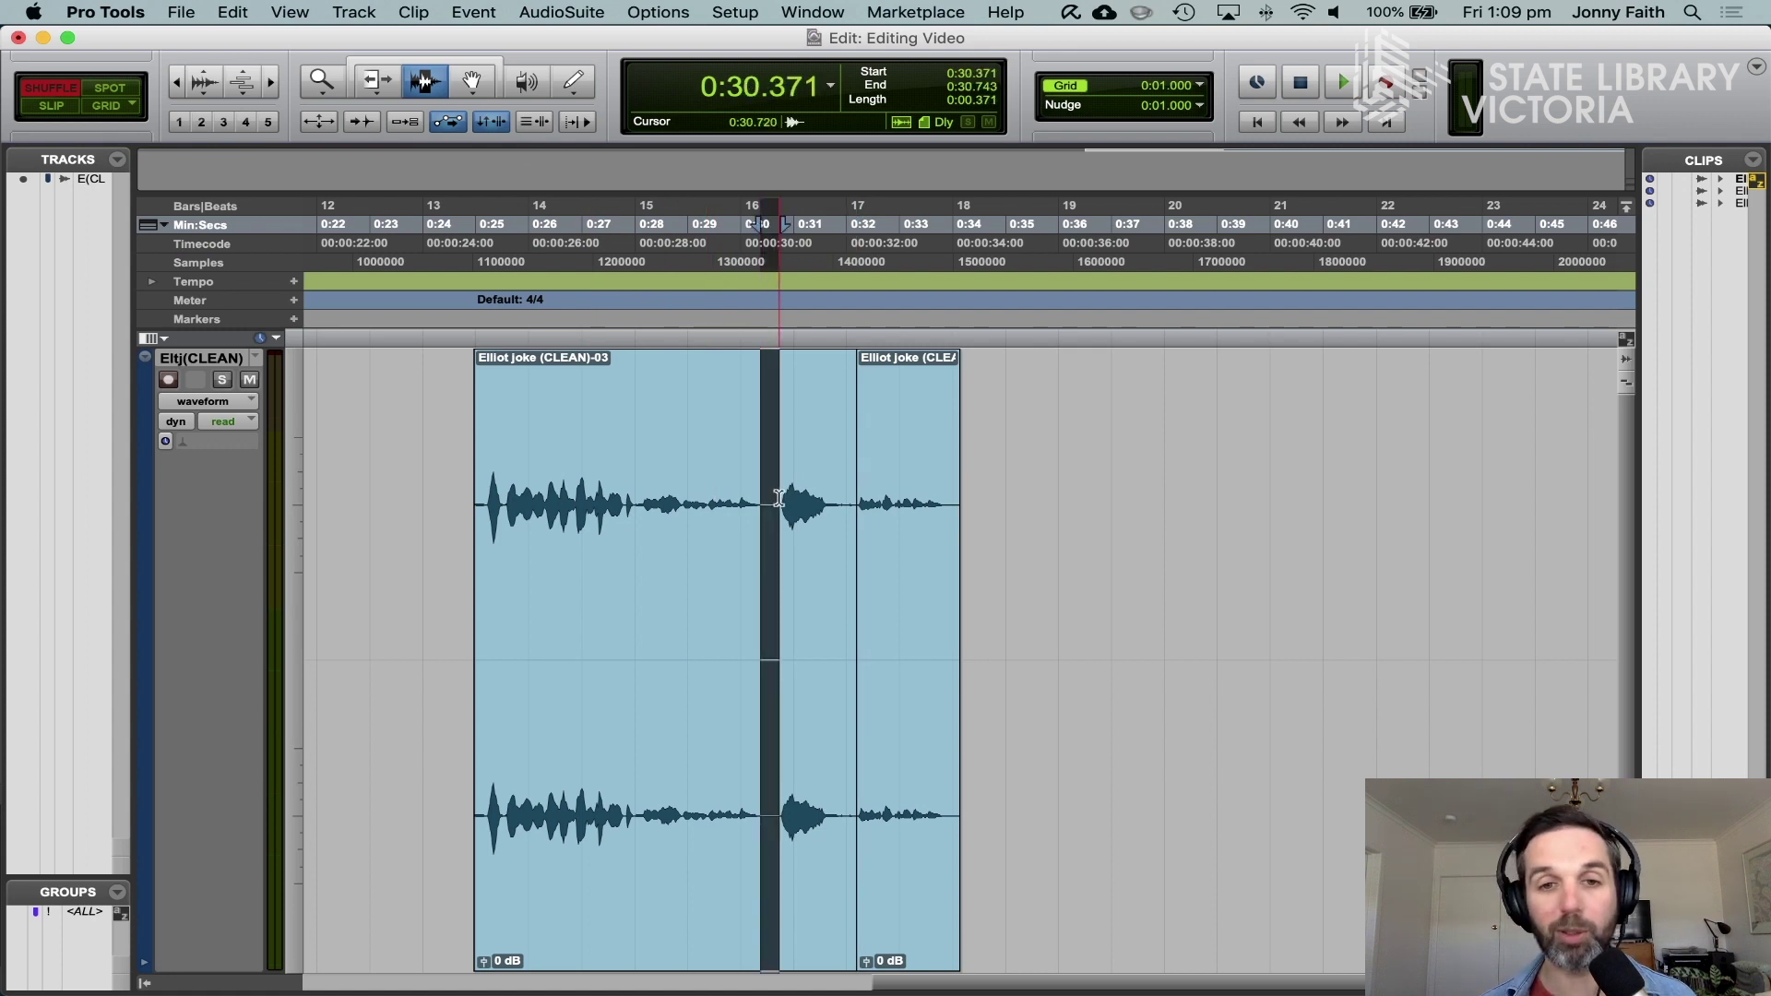
{"action": "key", "text": "Delete"}
Step: Play the edited audio from about 0:29.489, and undo both Shuffle mode deletions
{"action": "left_click", "coordinate": [734, 494]}
{"action": "key", "text": "space"}
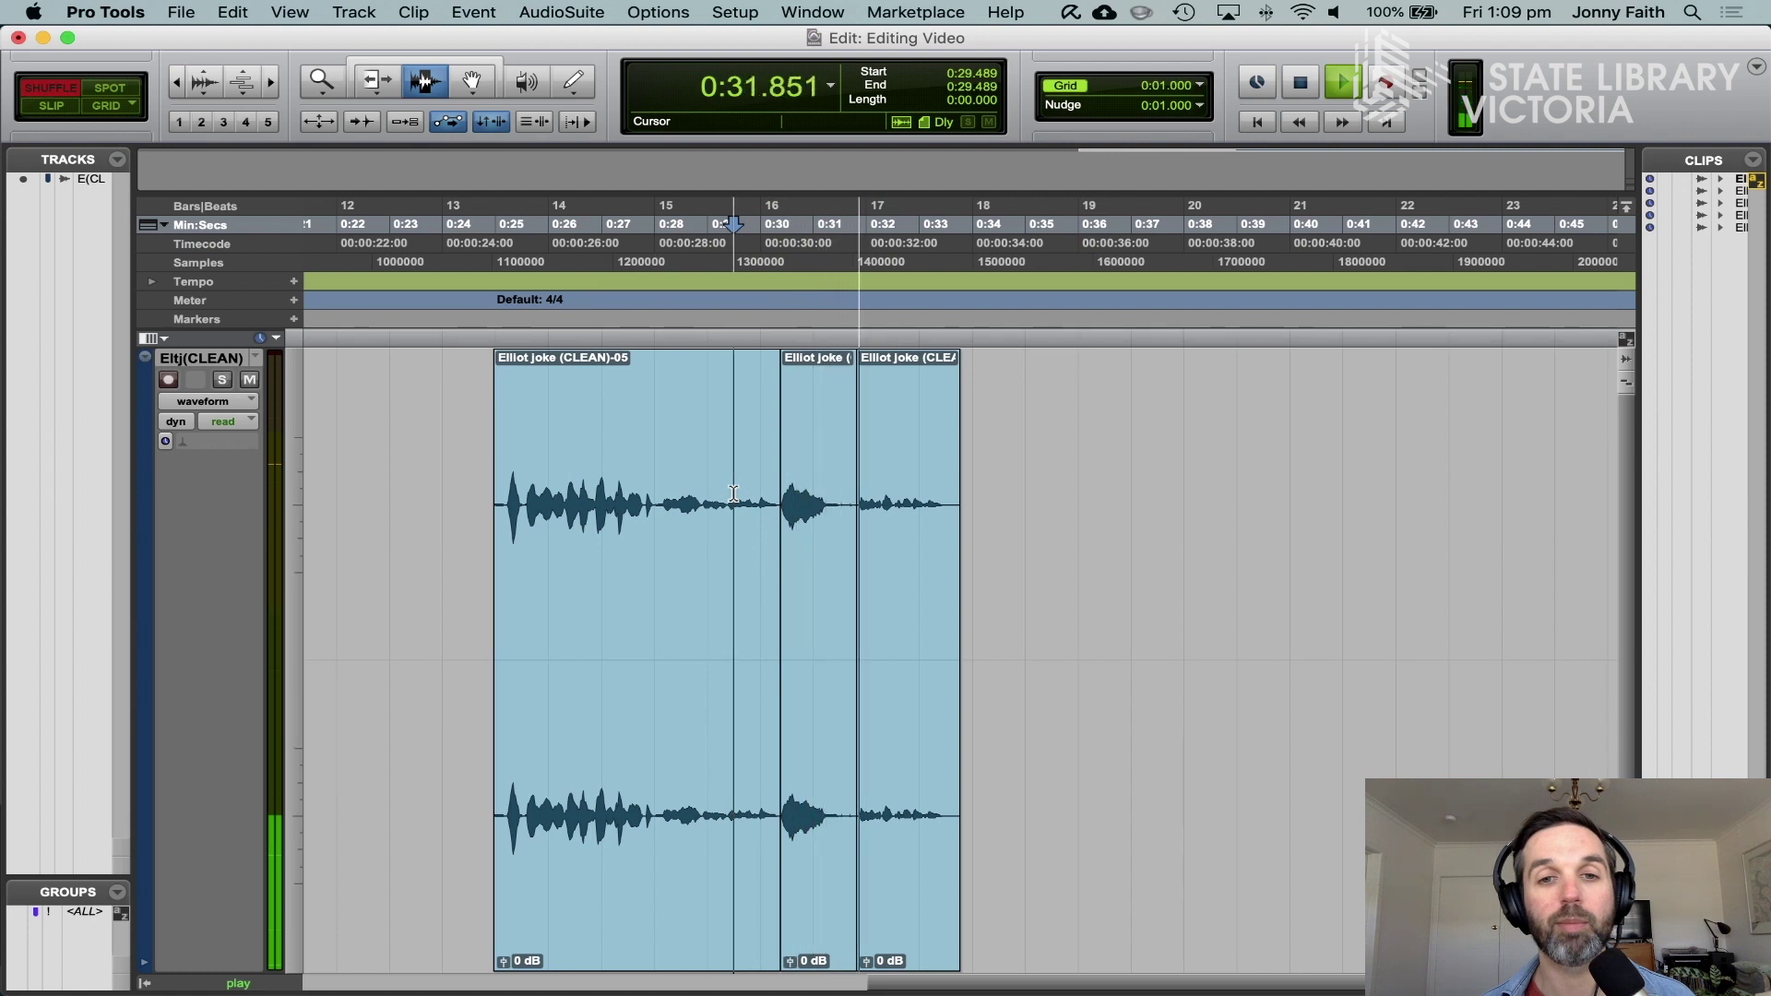
{"action": "key", "text": "space"}
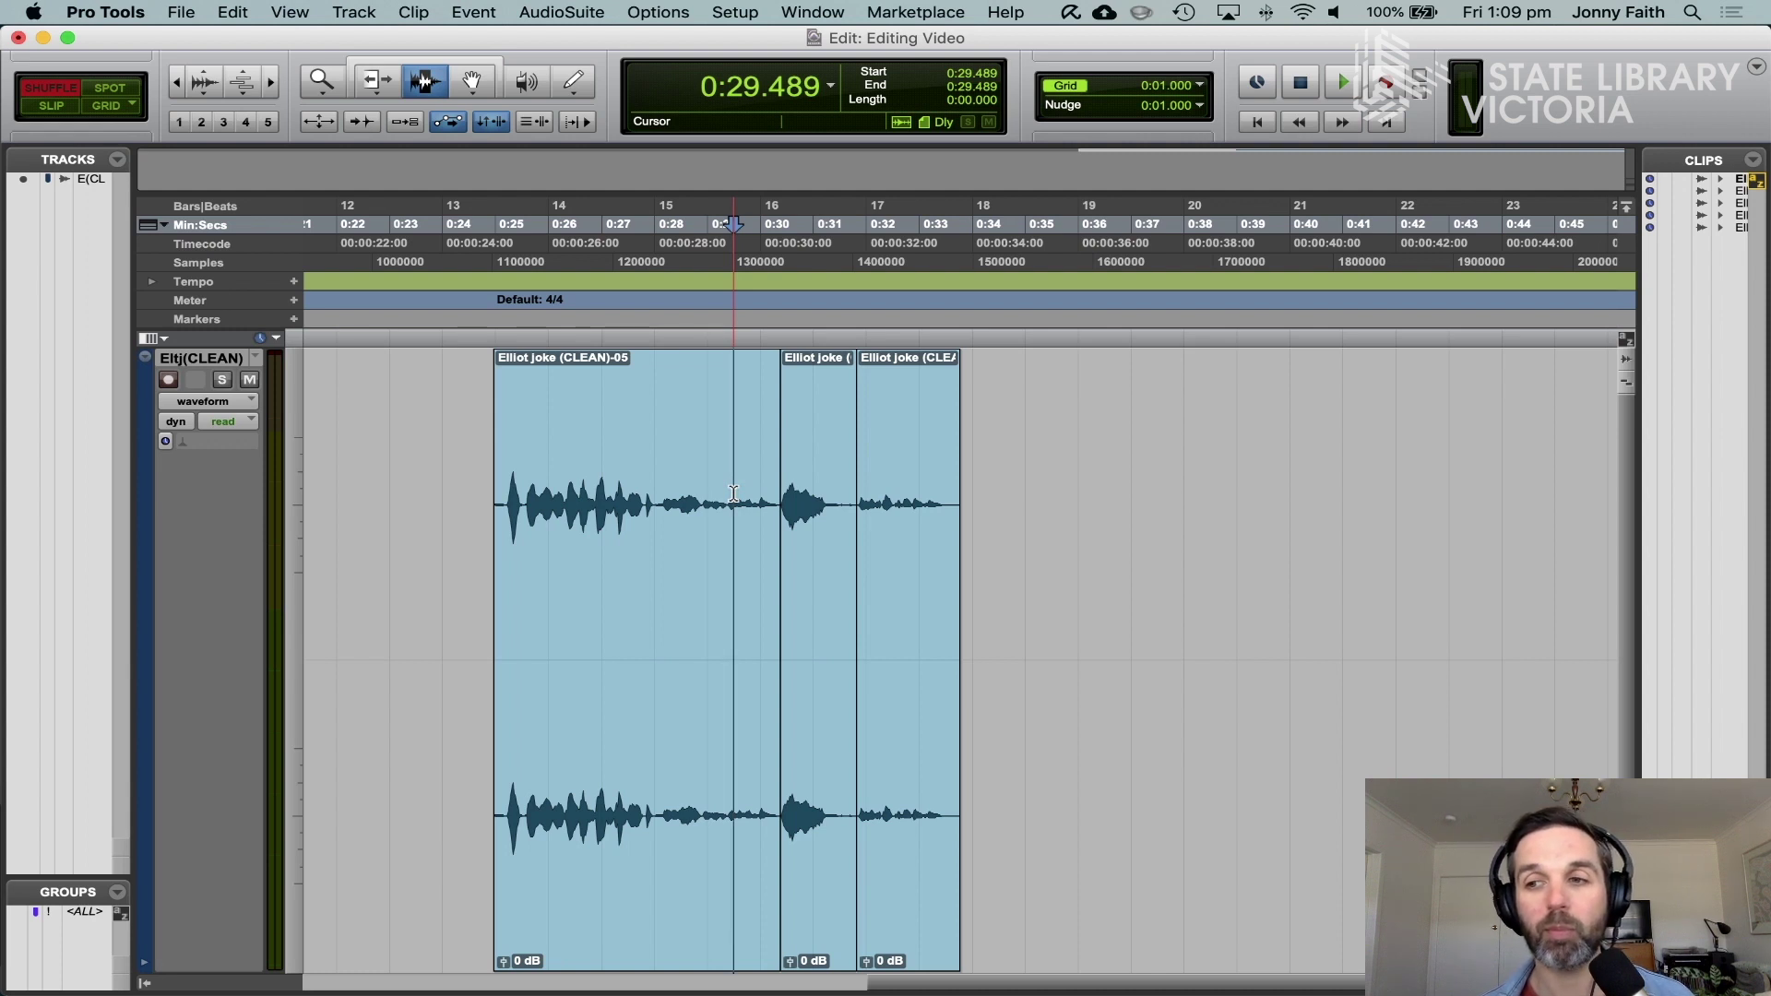
{"action": "key", "text": "super+z"}
{"action": "key", "text": "super+z"}
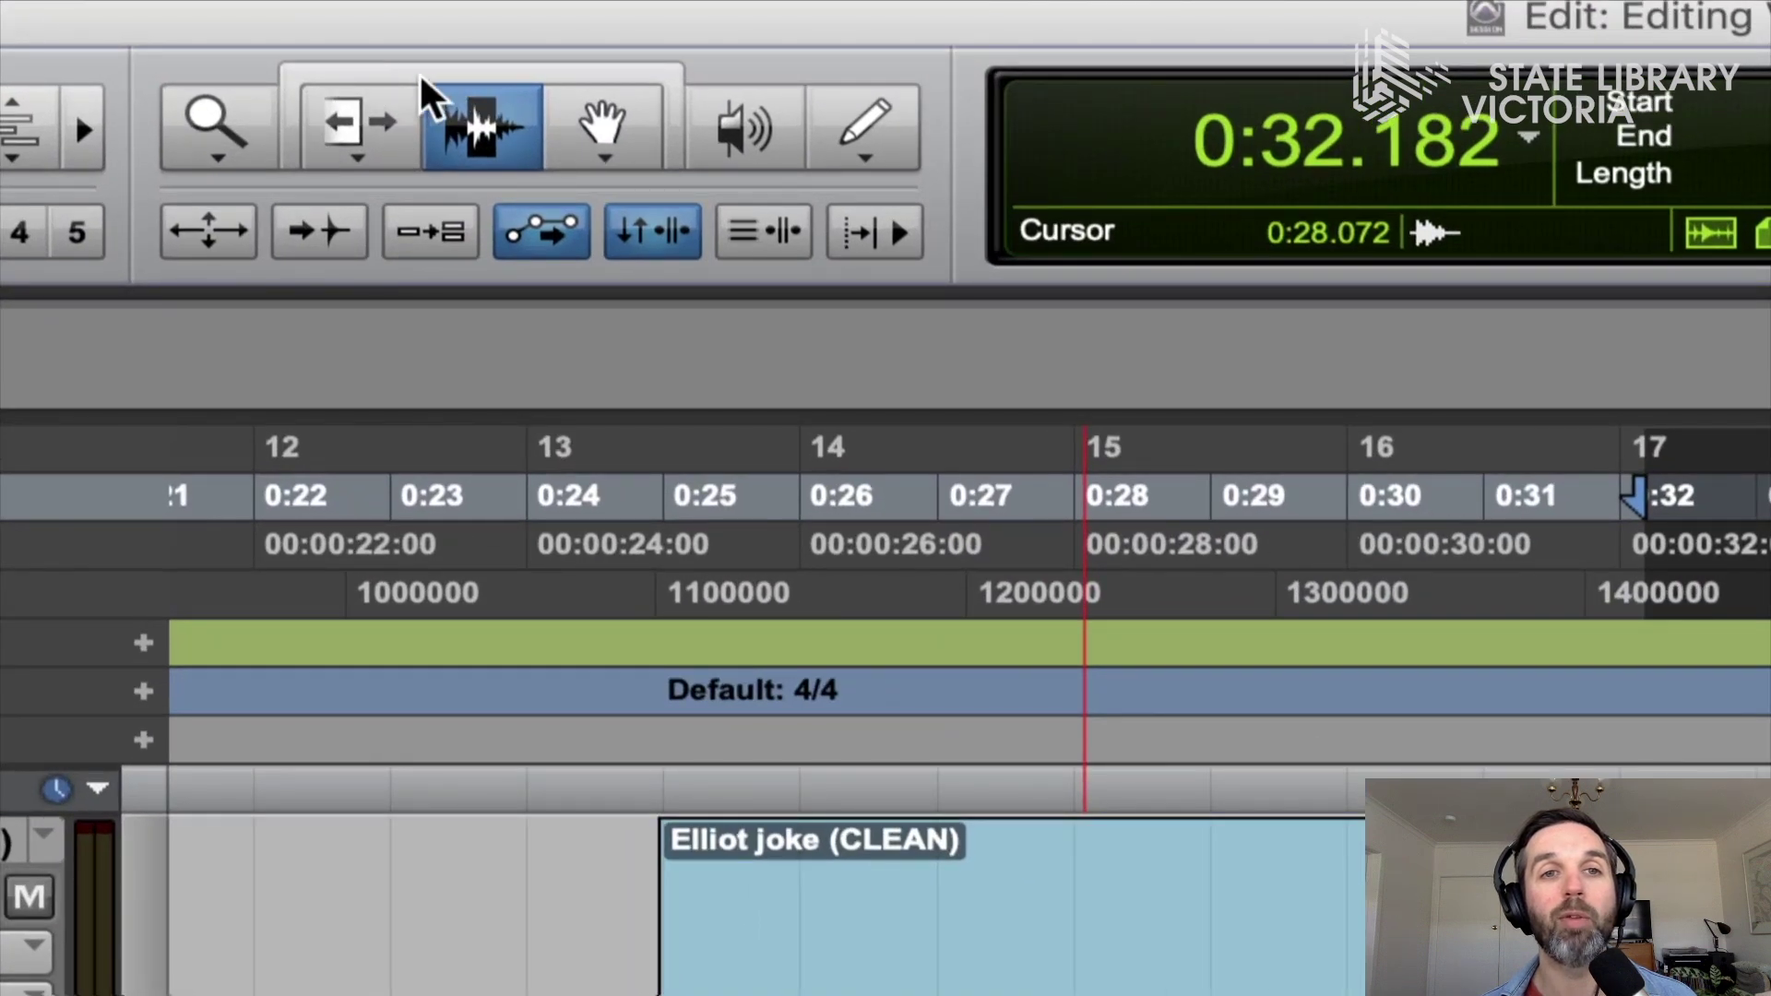
Step: Activate the Smart Tool, select the whole clip, and move it in Slip mode to start at about 0:25.376
{"action": "left_click", "coordinate": [454, 74]}
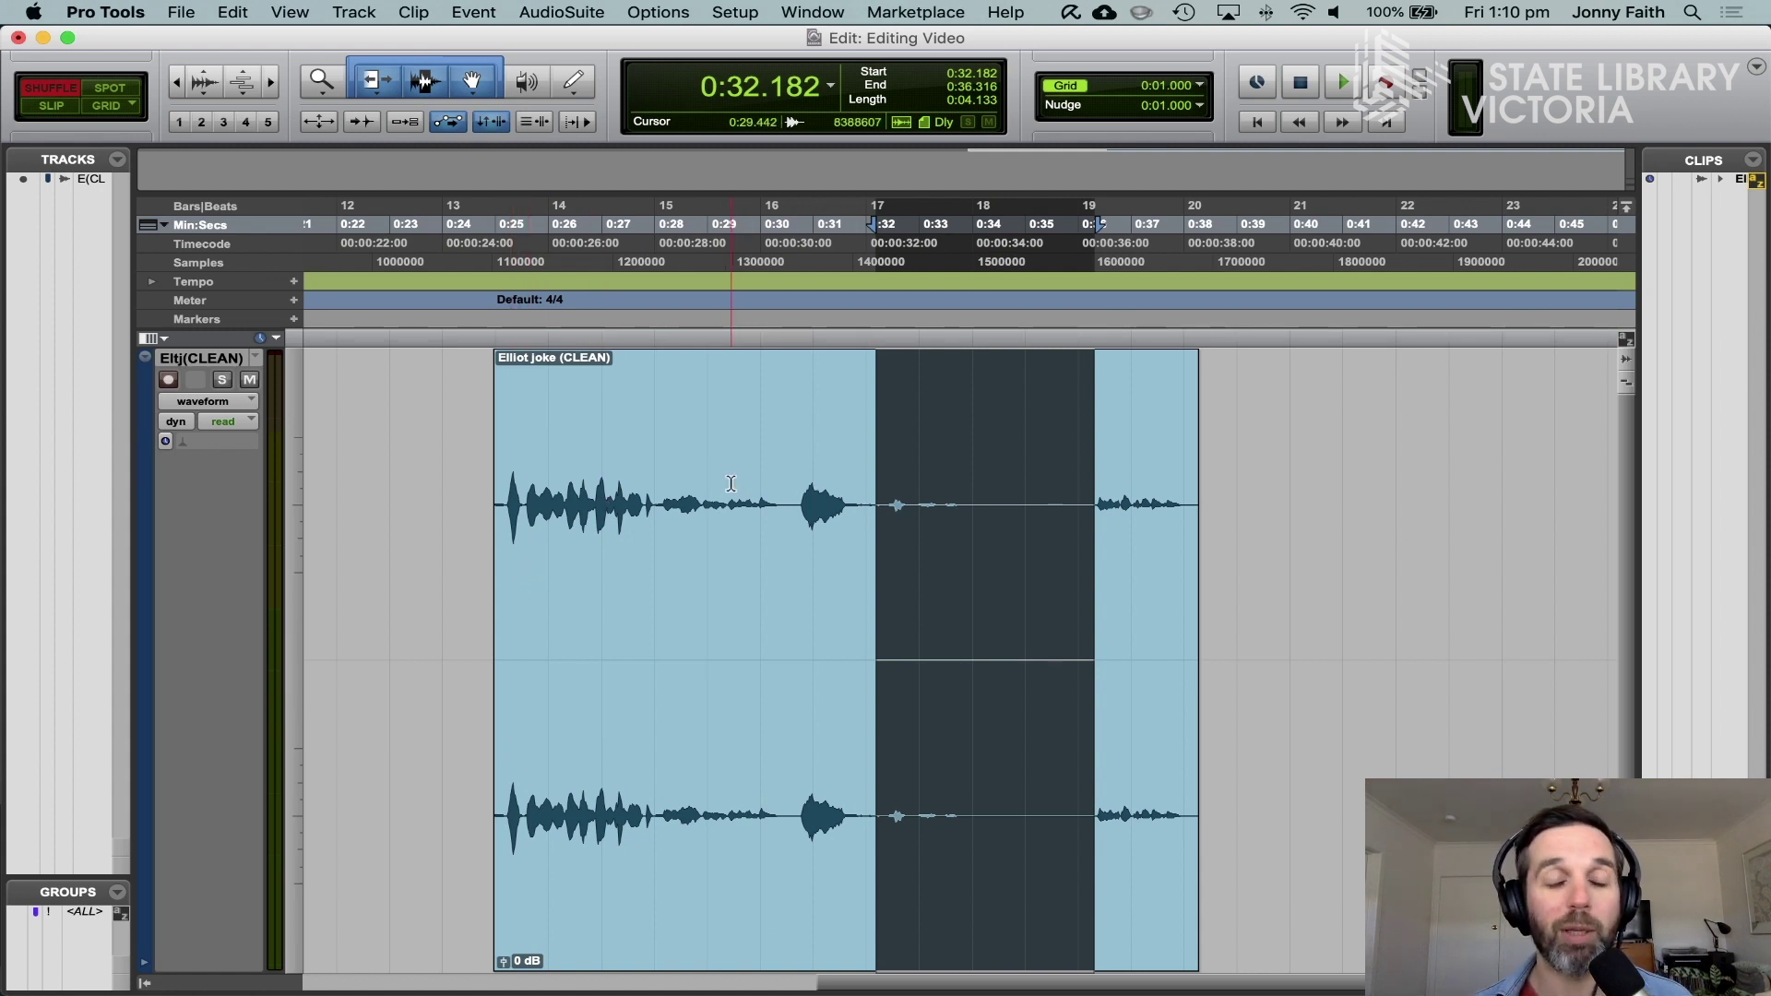
{"action": "double_click", "coordinate": [496, 573]}
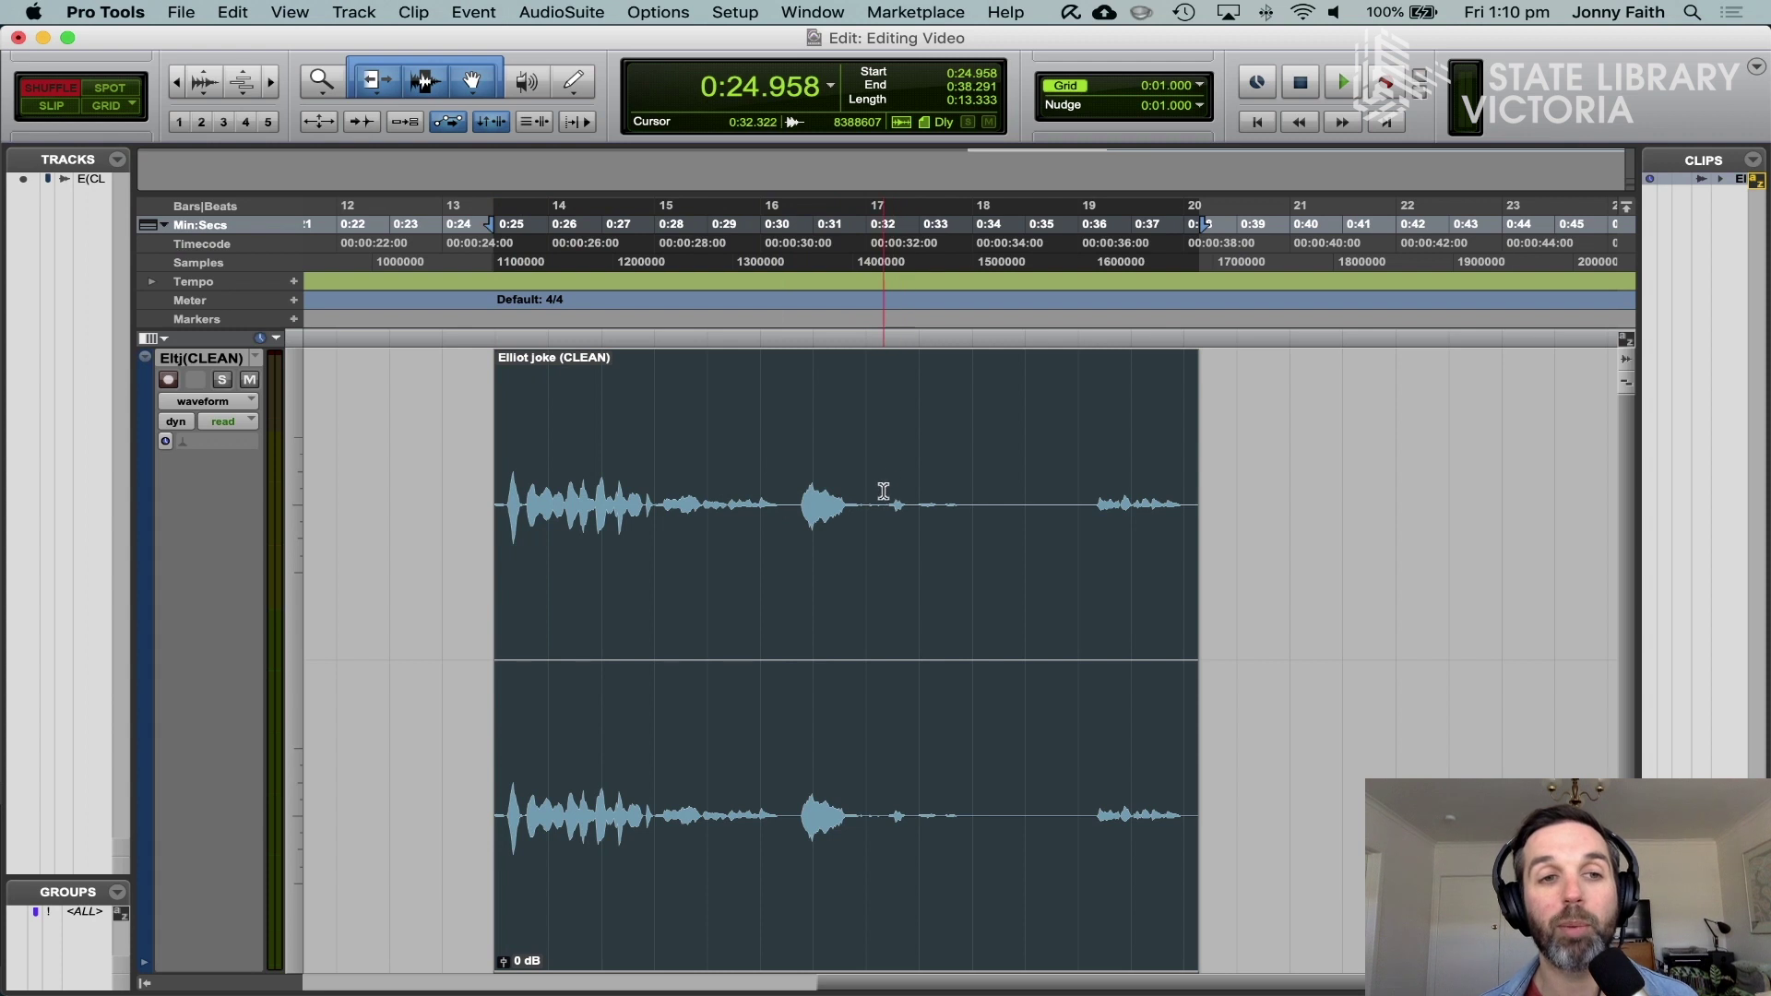
{"action": "left_click_drag", "start_coordinate": [924, 498], "coordinate": [1069, 497]}
{"action": "key", "text": "super+z"}
{"action": "key", "text": "F2"}
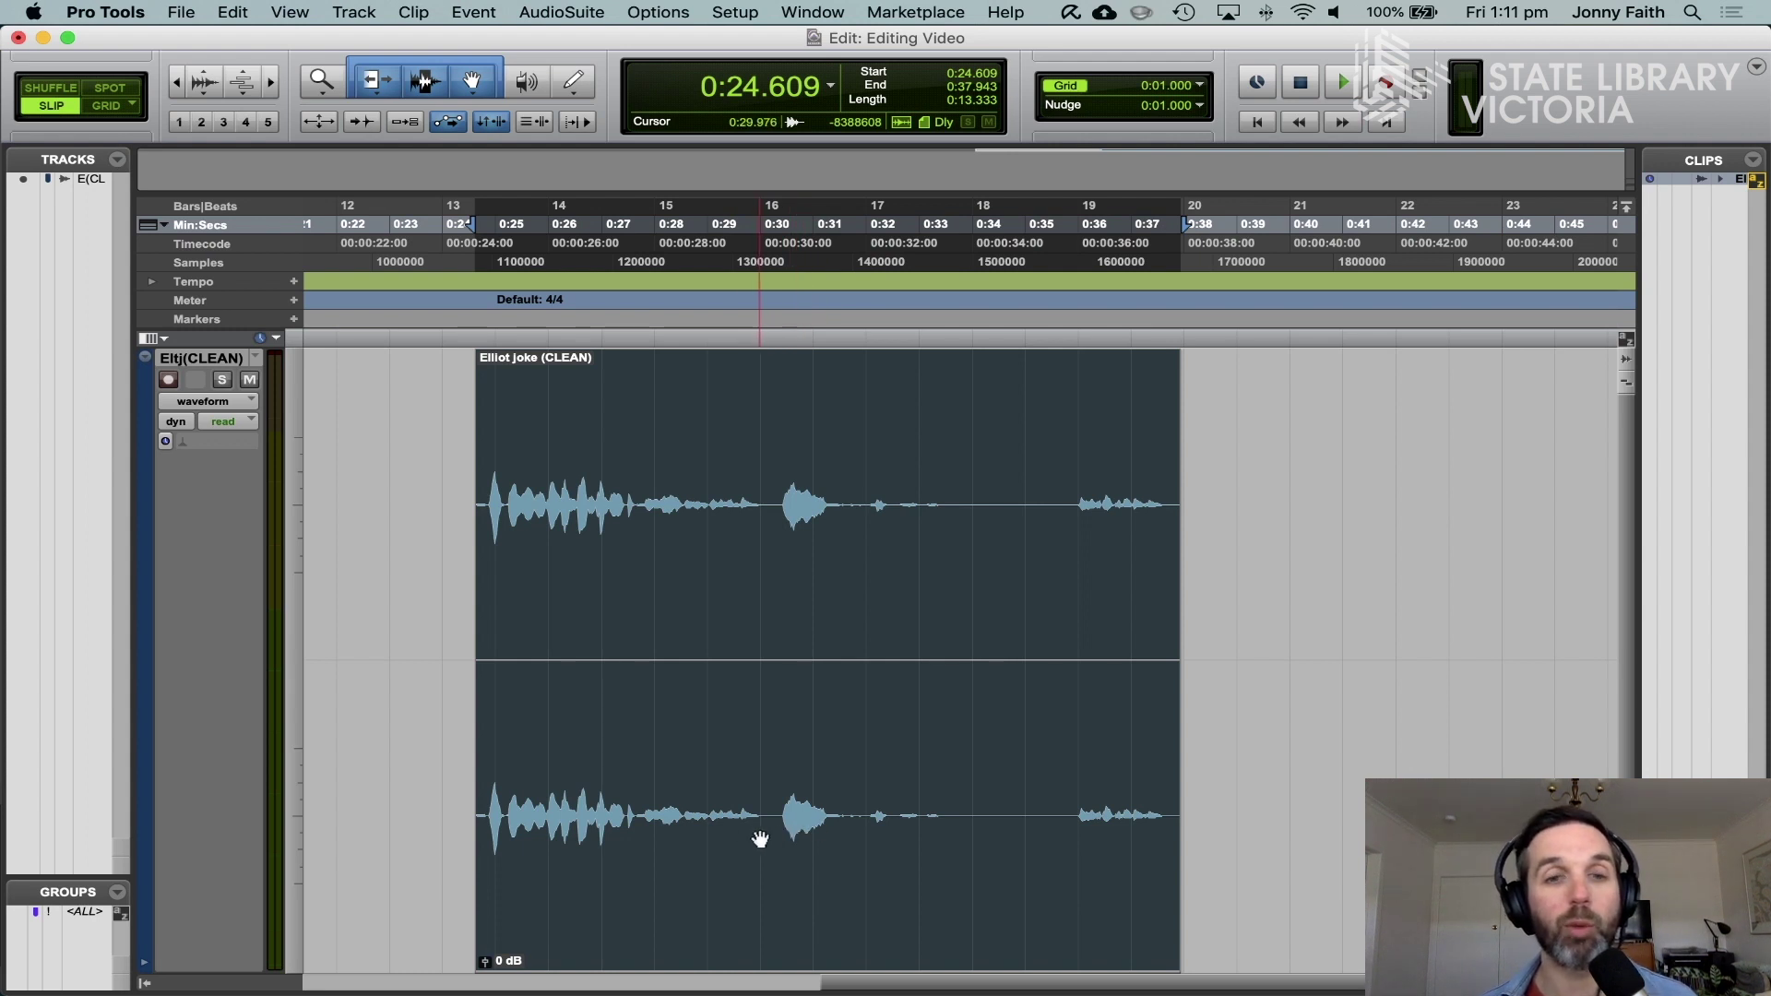
{"action": "left_click_drag", "start_coordinate": [760, 839], "coordinate": [832, 838]}
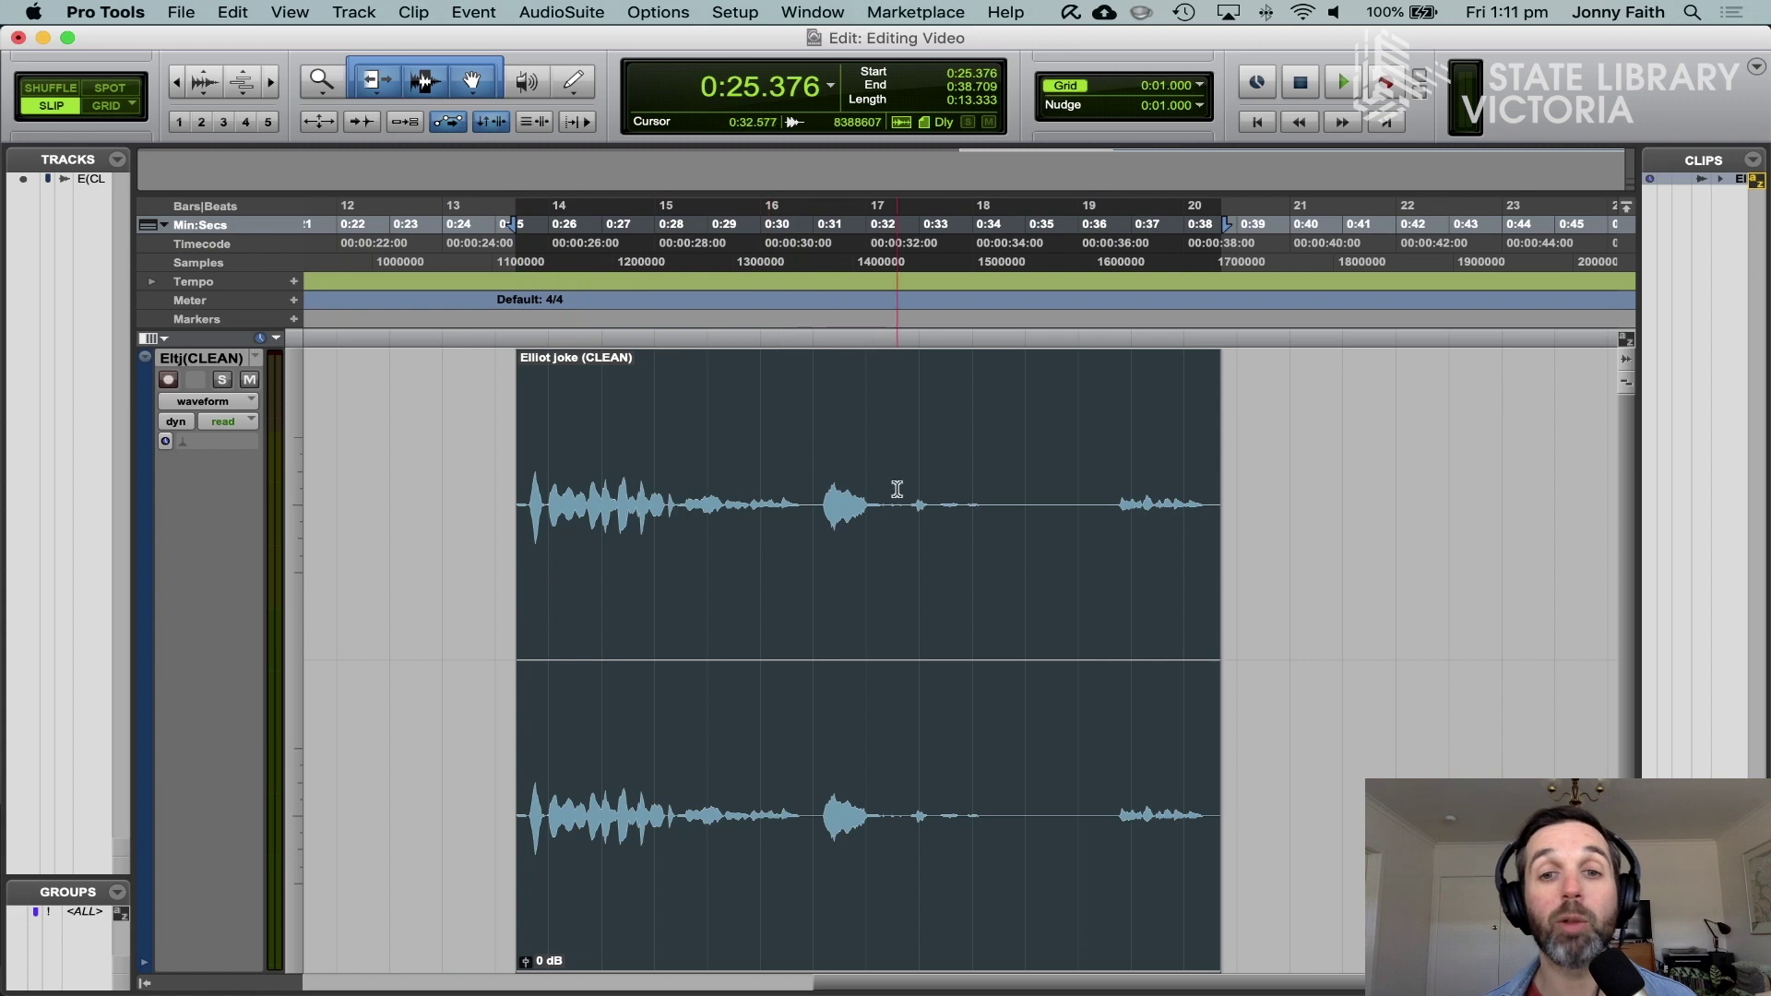
Step: With the Smart Tool, select a stretch ending near 0:36.8, and place the playback cursor at several points, including 0:36.826 and 0:32.531
{"action": "left_click_drag", "start_coordinate": [897, 490], "coordinate": [1121, 488]}
{"action": "left_click", "coordinate": [1122, 488]}
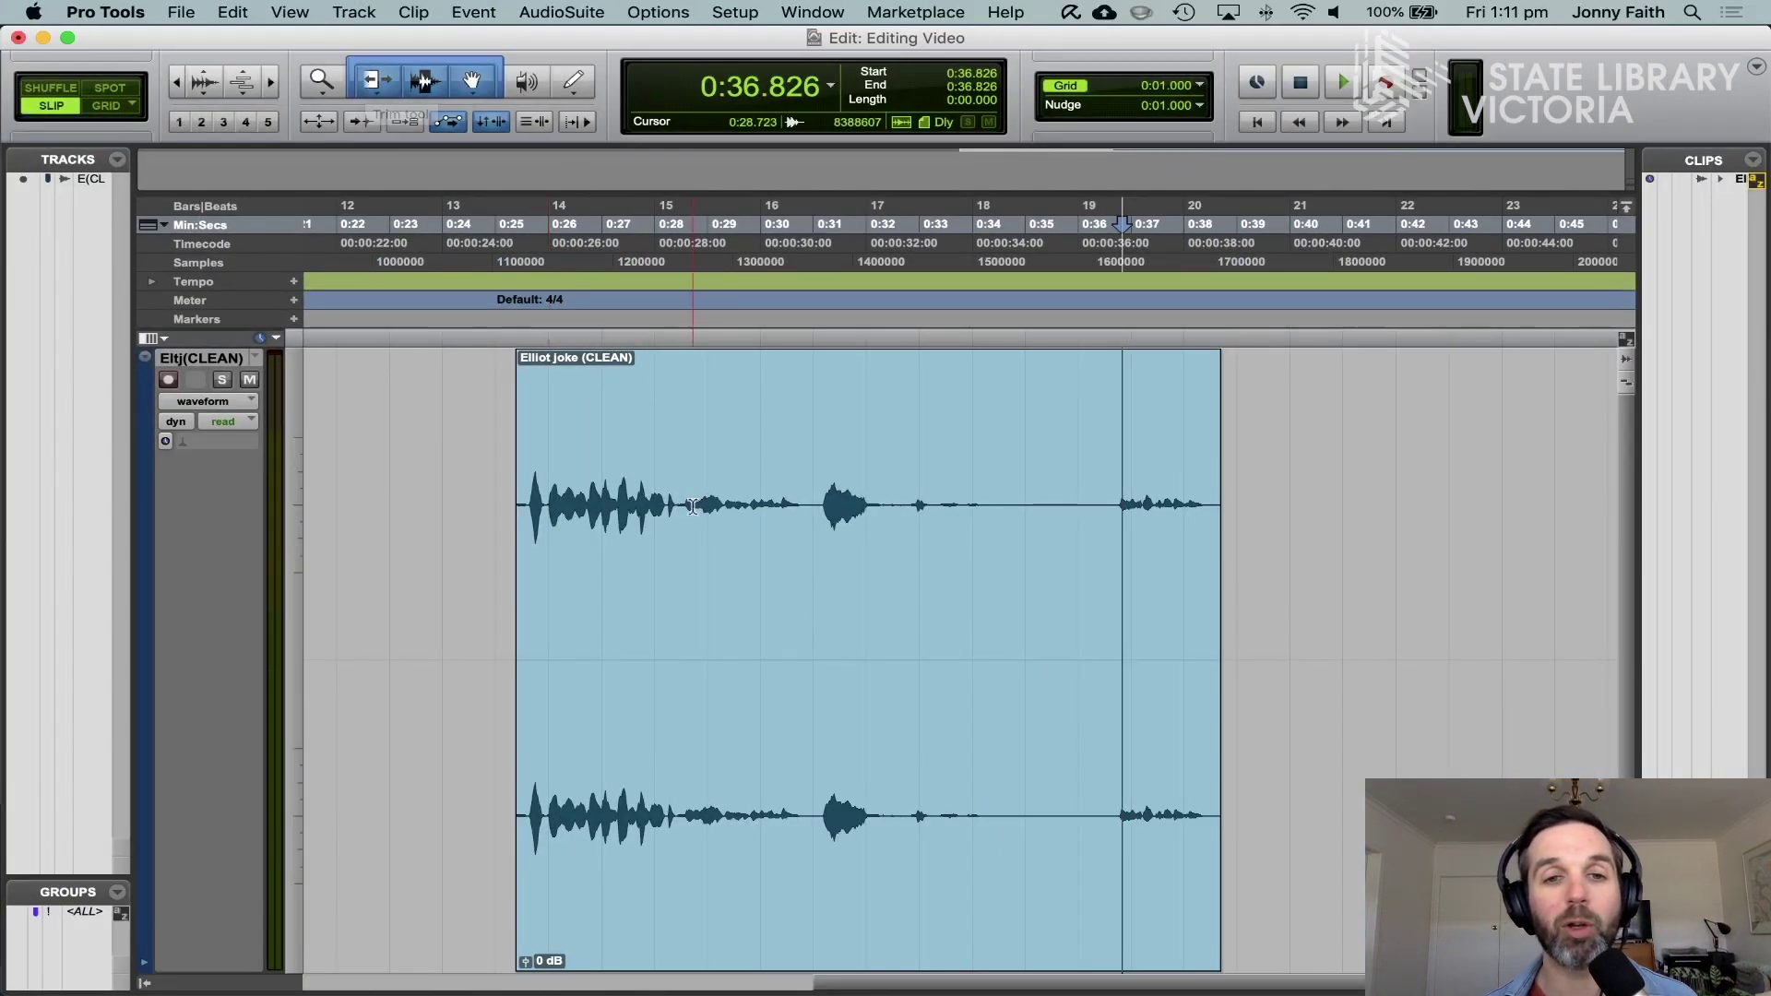
{"action": "left_click", "coordinate": [720, 623]}
{"action": "left_click", "coordinate": [959, 683]}
{"action": "left_click", "coordinate": [1063, 498]}
{"action": "left_click", "coordinate": [893, 491]}
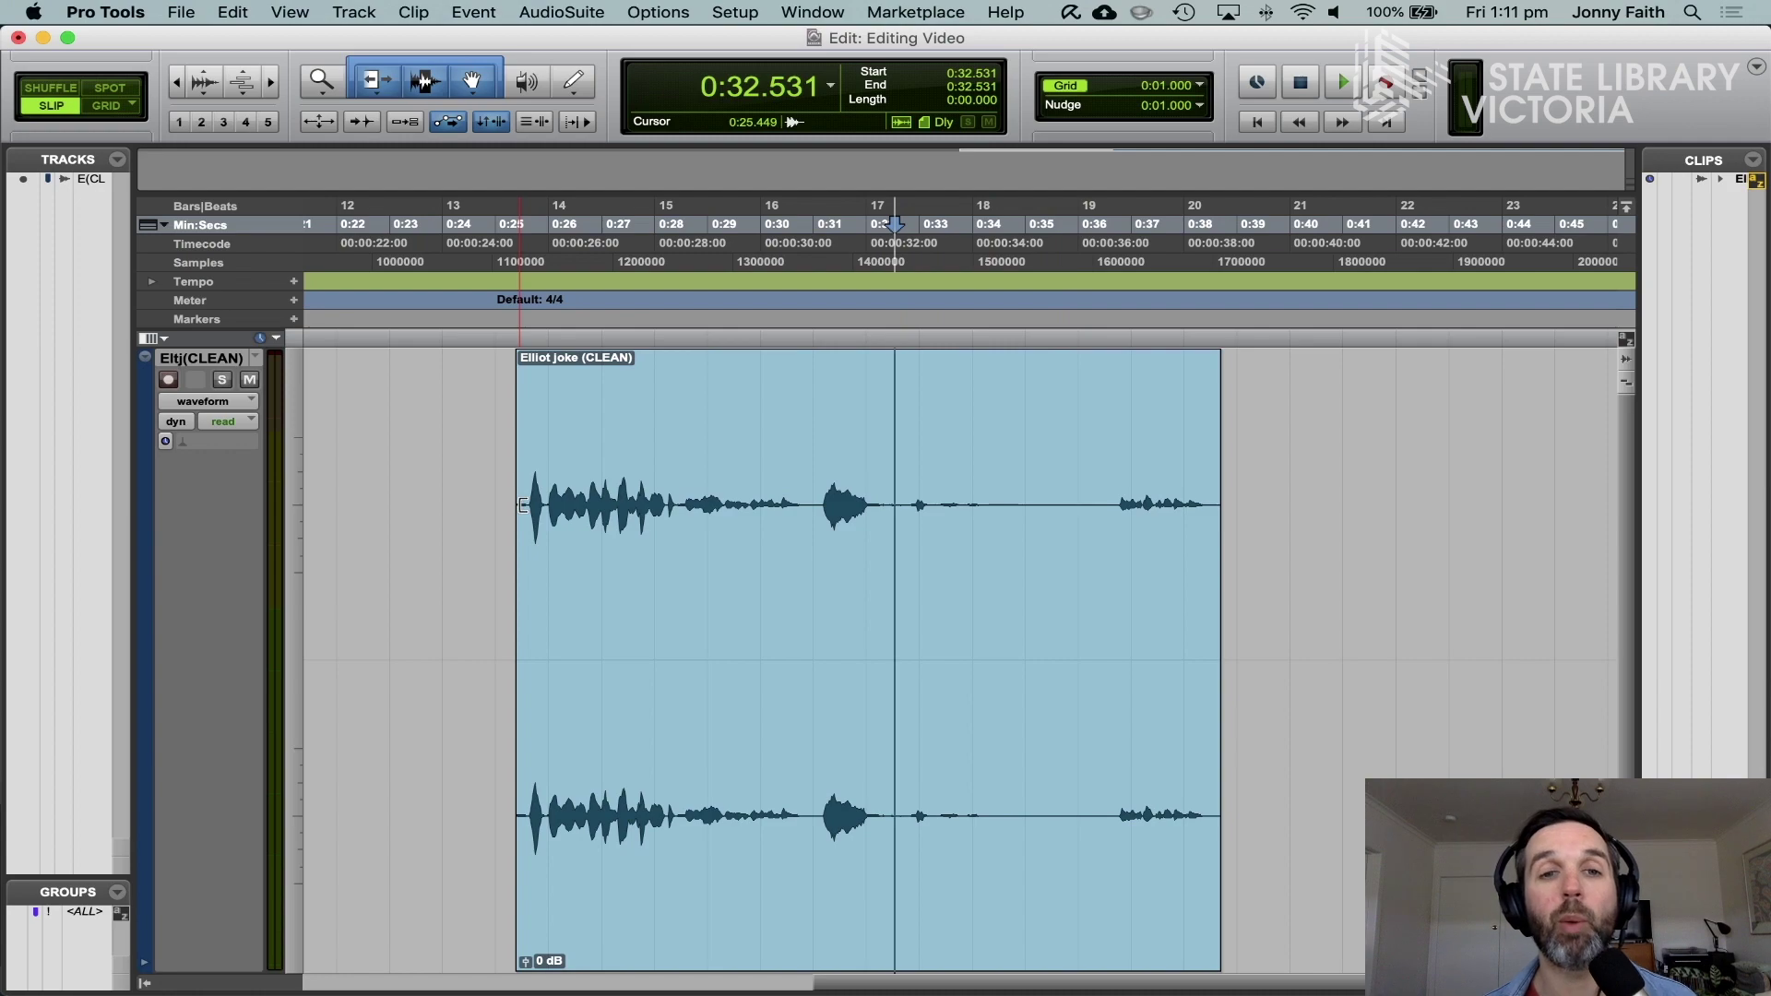
{"action": "mouse_move", "coordinate": [524, 505]}
{"action": "left_mouse_down"}
{"action": "mouse_move", "coordinate": [541, 505]}
{"action": "mouse_move", "coordinate": [522, 506]}
{"action": "left_mouse_up"}
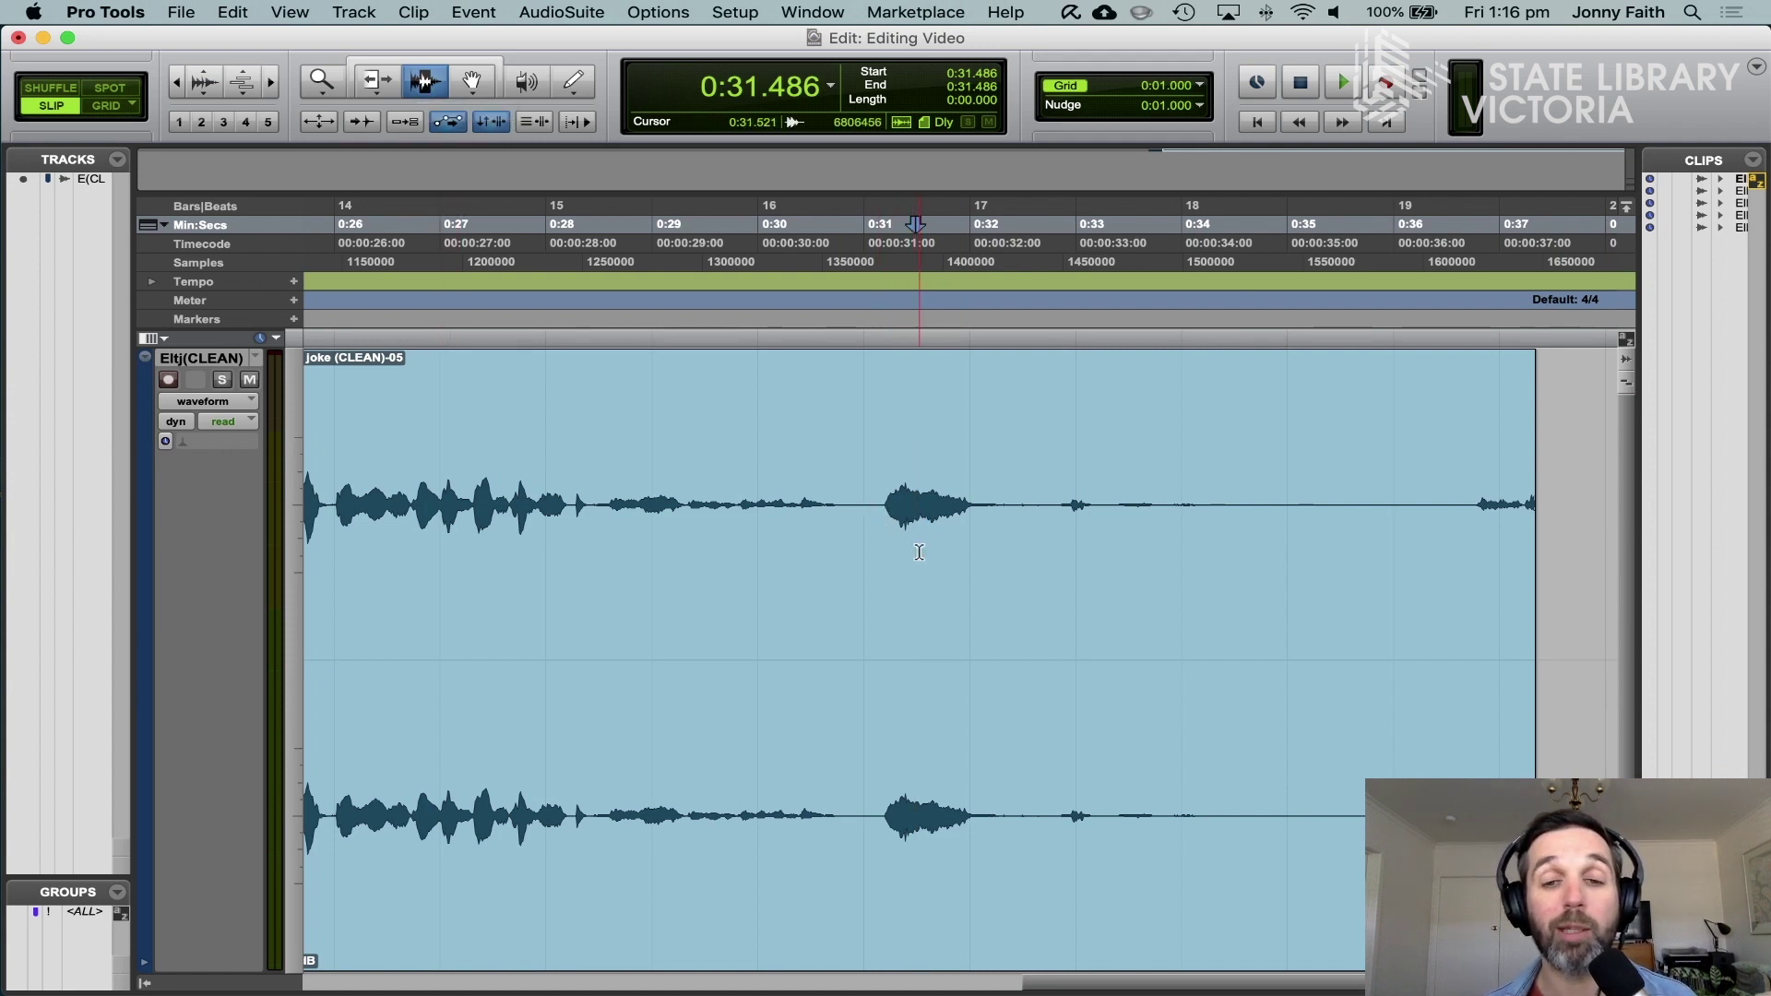
Step: Play the audio around 0:31.5 and split the clip at 0:31.486, midway through the loud sound
{"action": "key", "text": "space"}
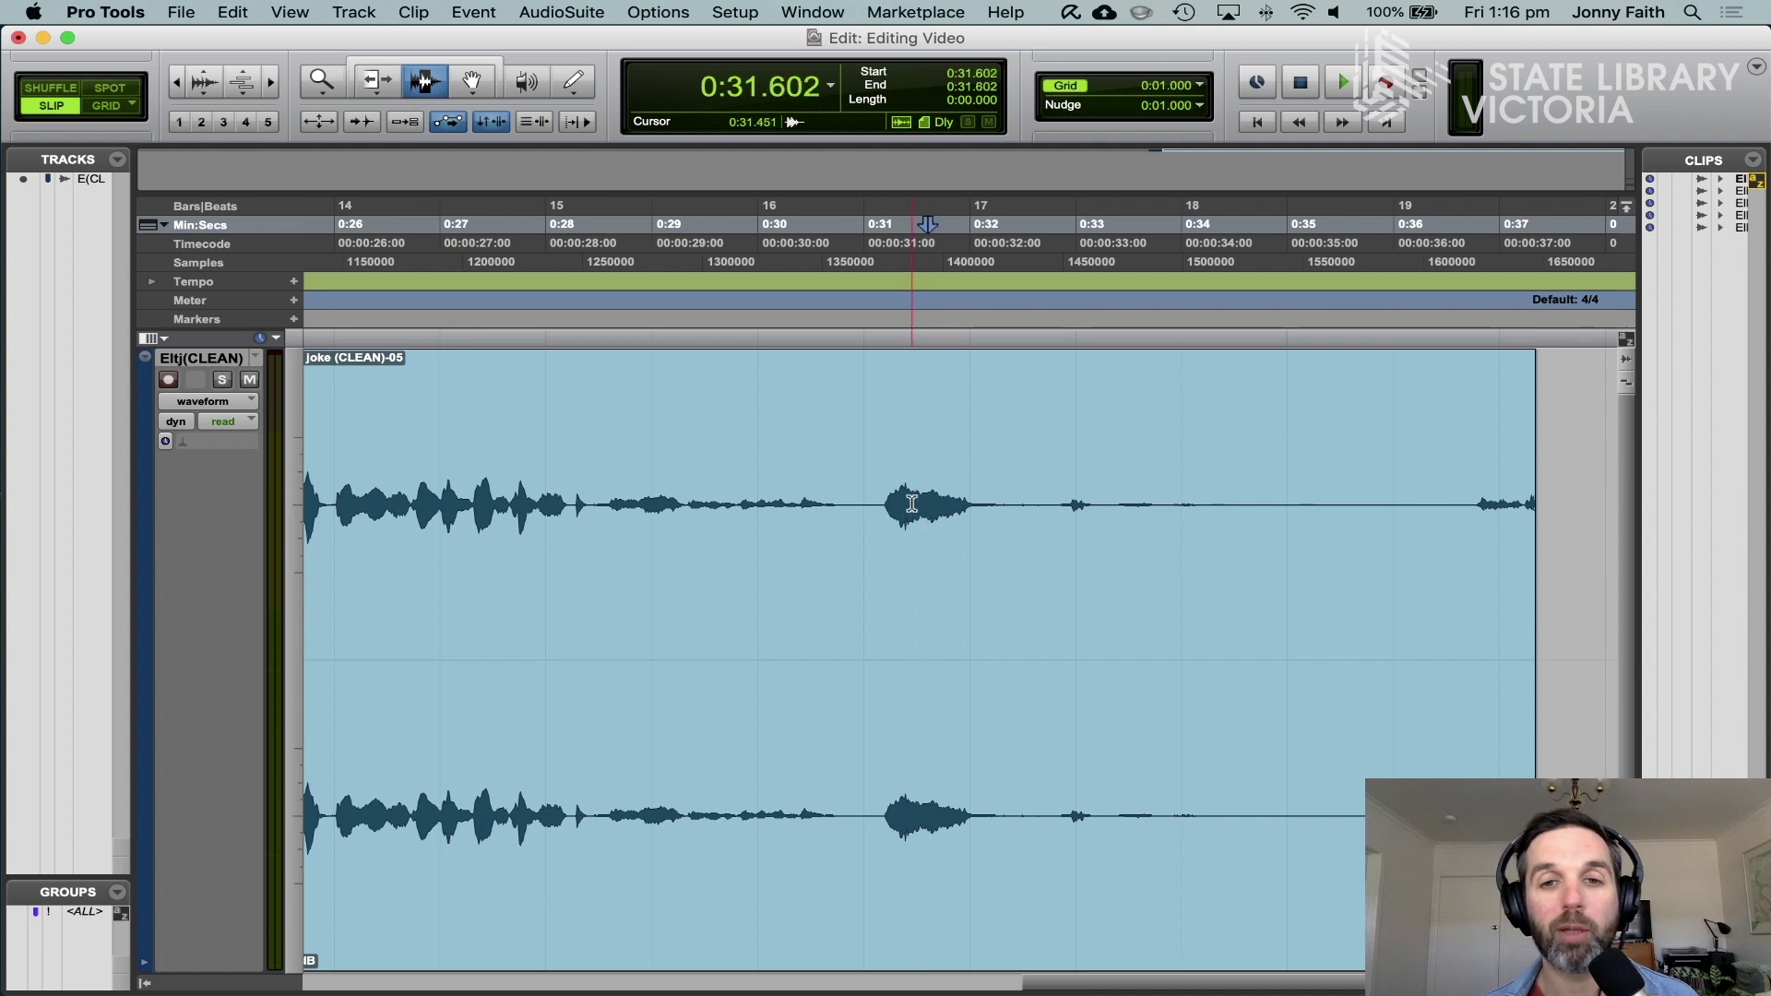
{"action": "key", "text": "space"}
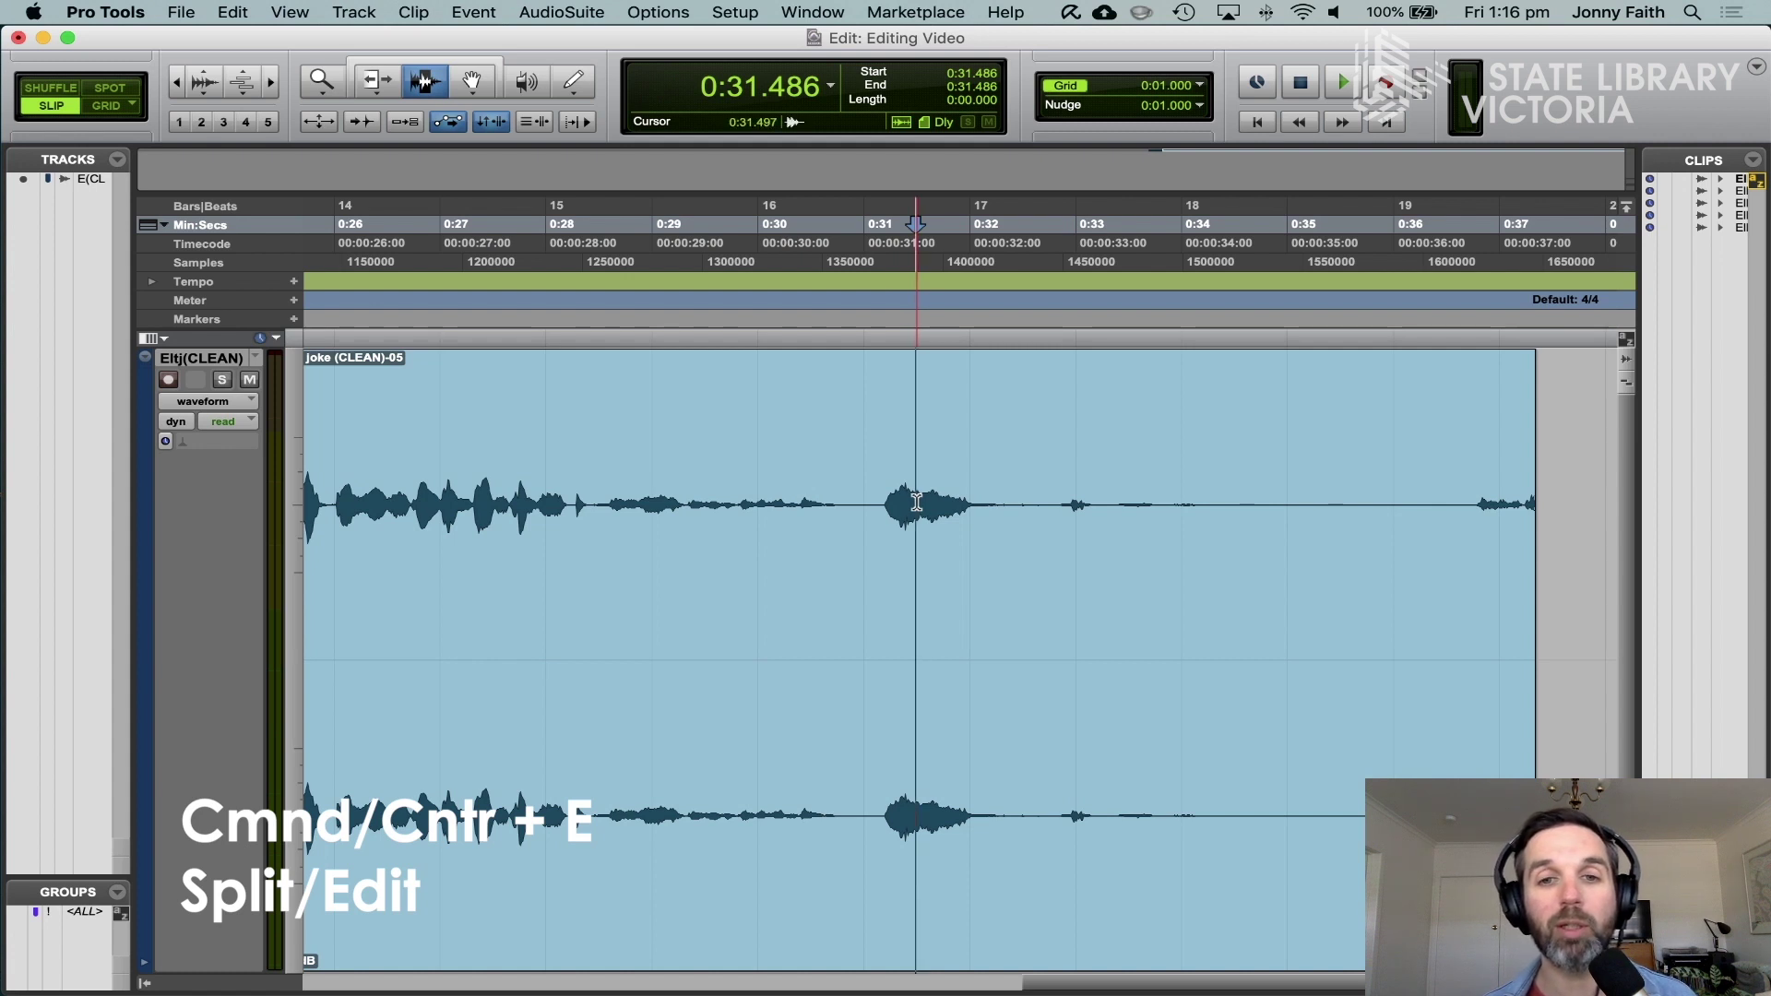
{"action": "key", "text": "super+e"}
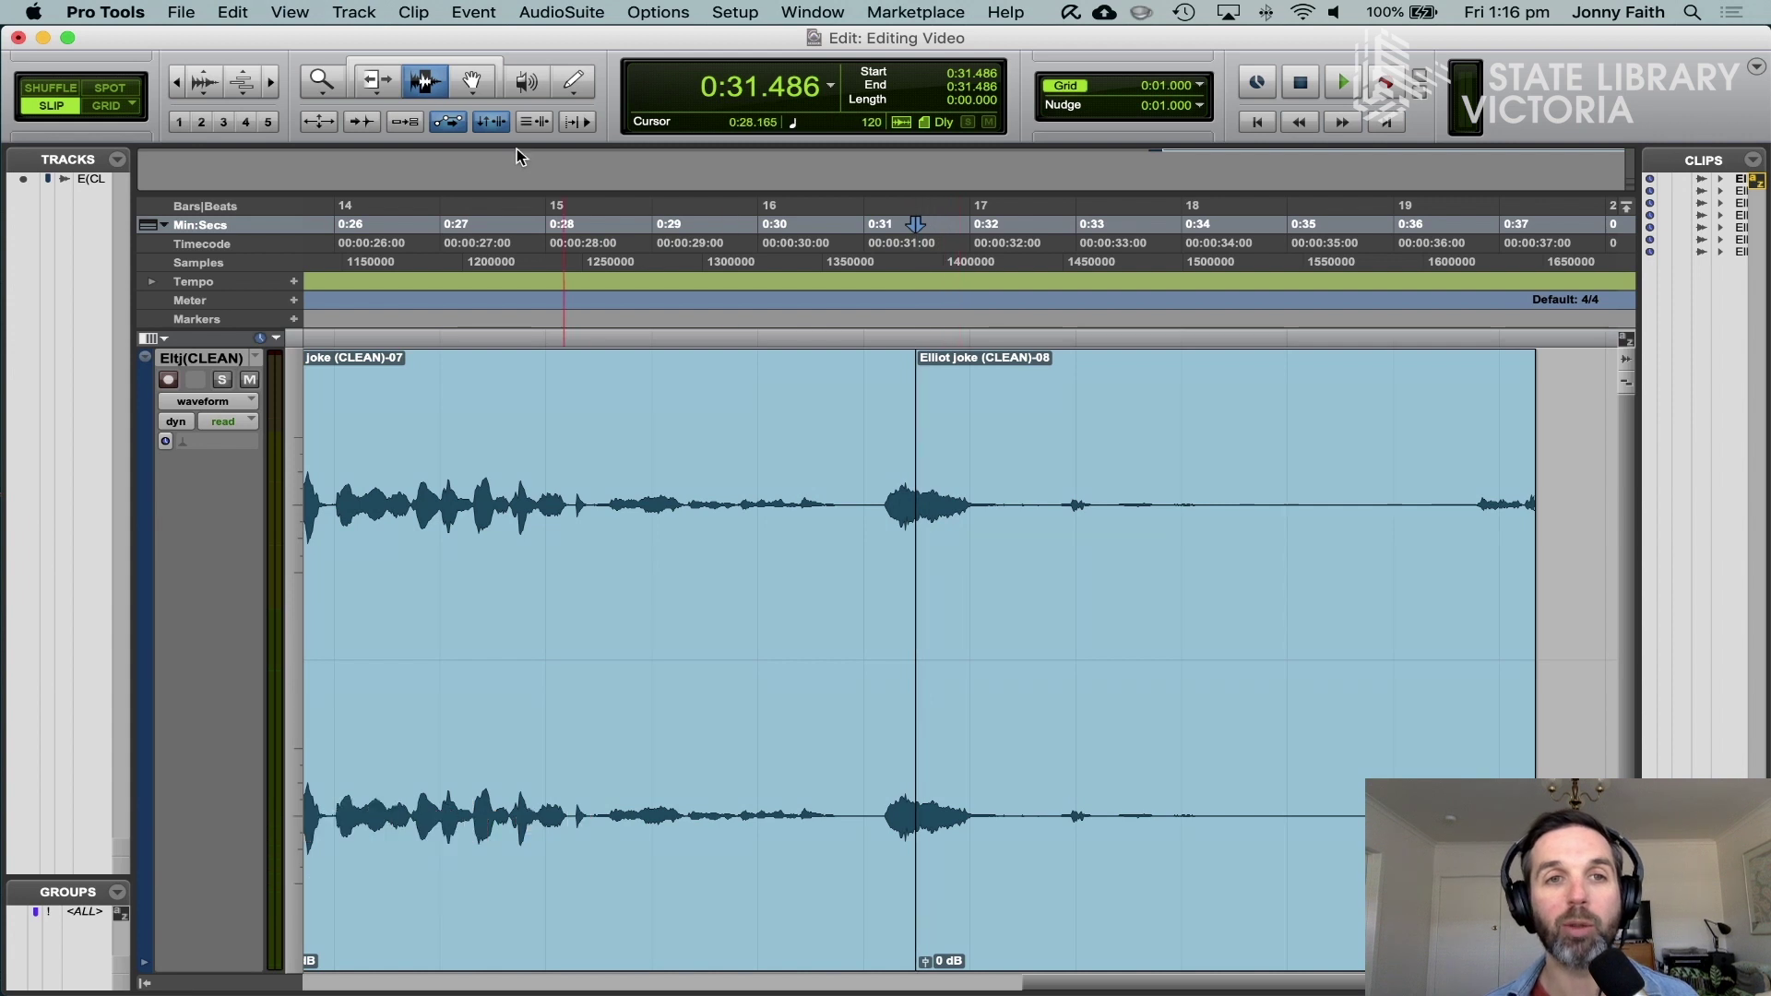
Step: Select the part of the clip after the 0:31.486 split with the Grabber tool and delete it
{"action": "left_click", "coordinate": [487, 85]}
{"action": "left_click", "coordinate": [1187, 776]}
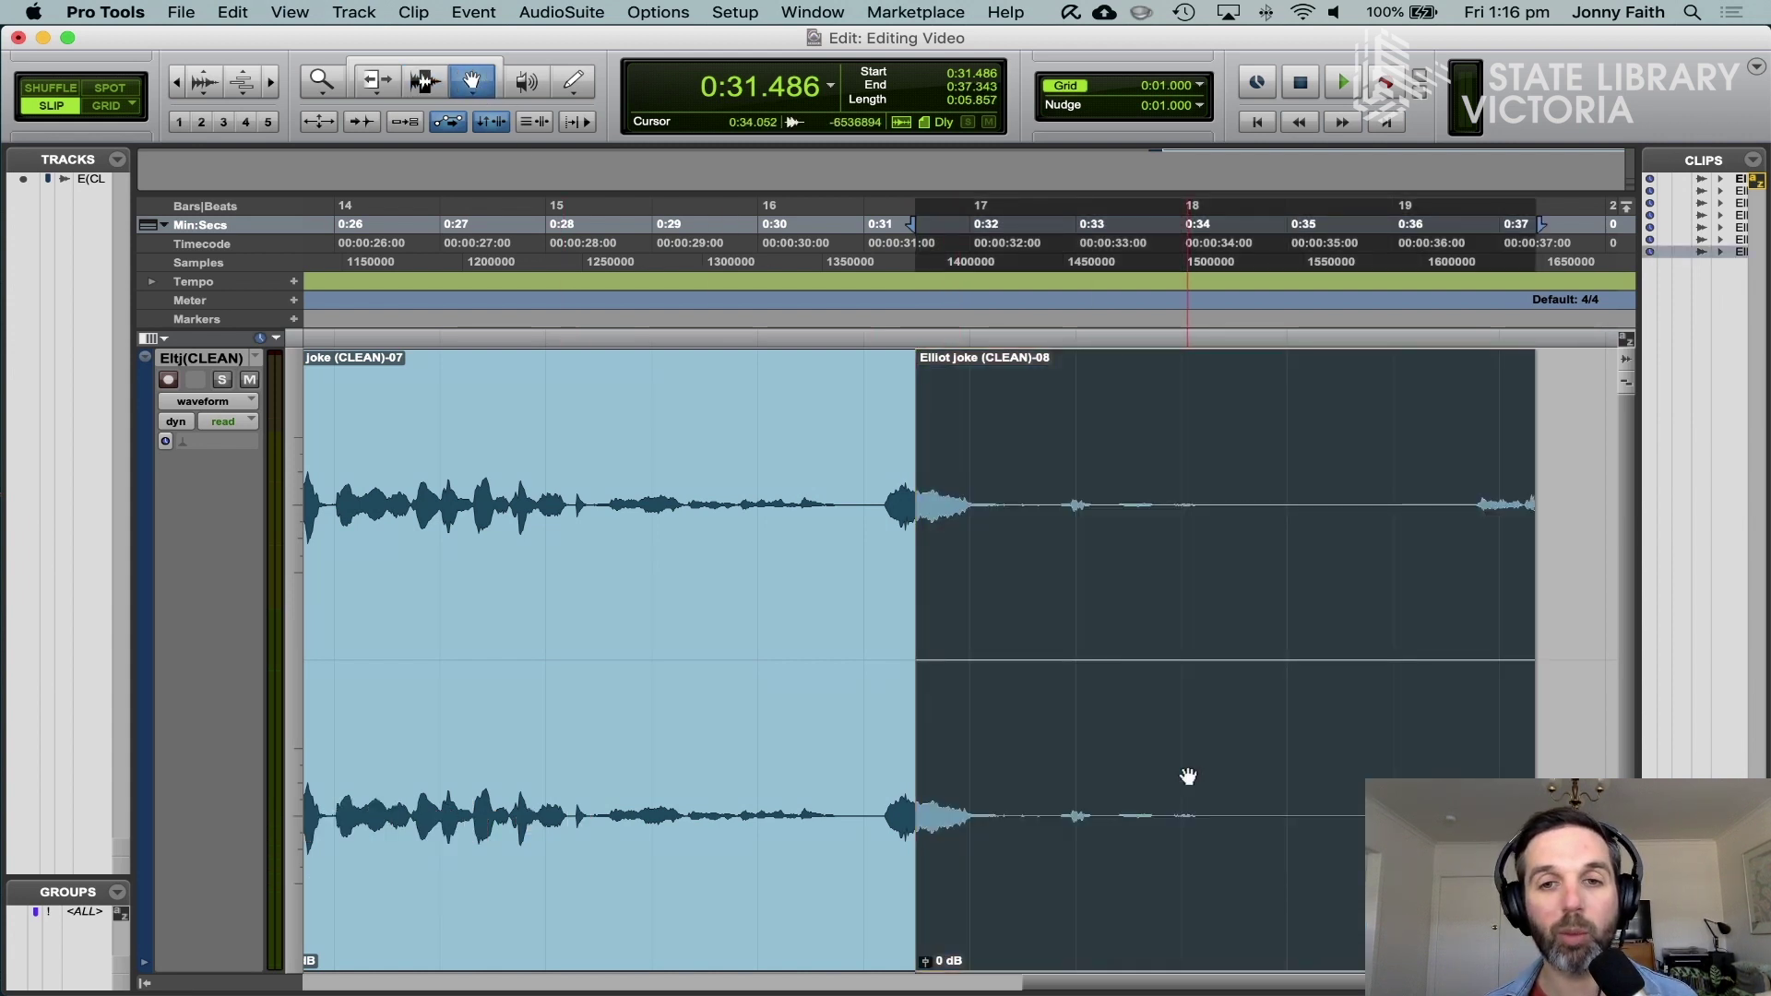
{"action": "key", "text": "Delete"}
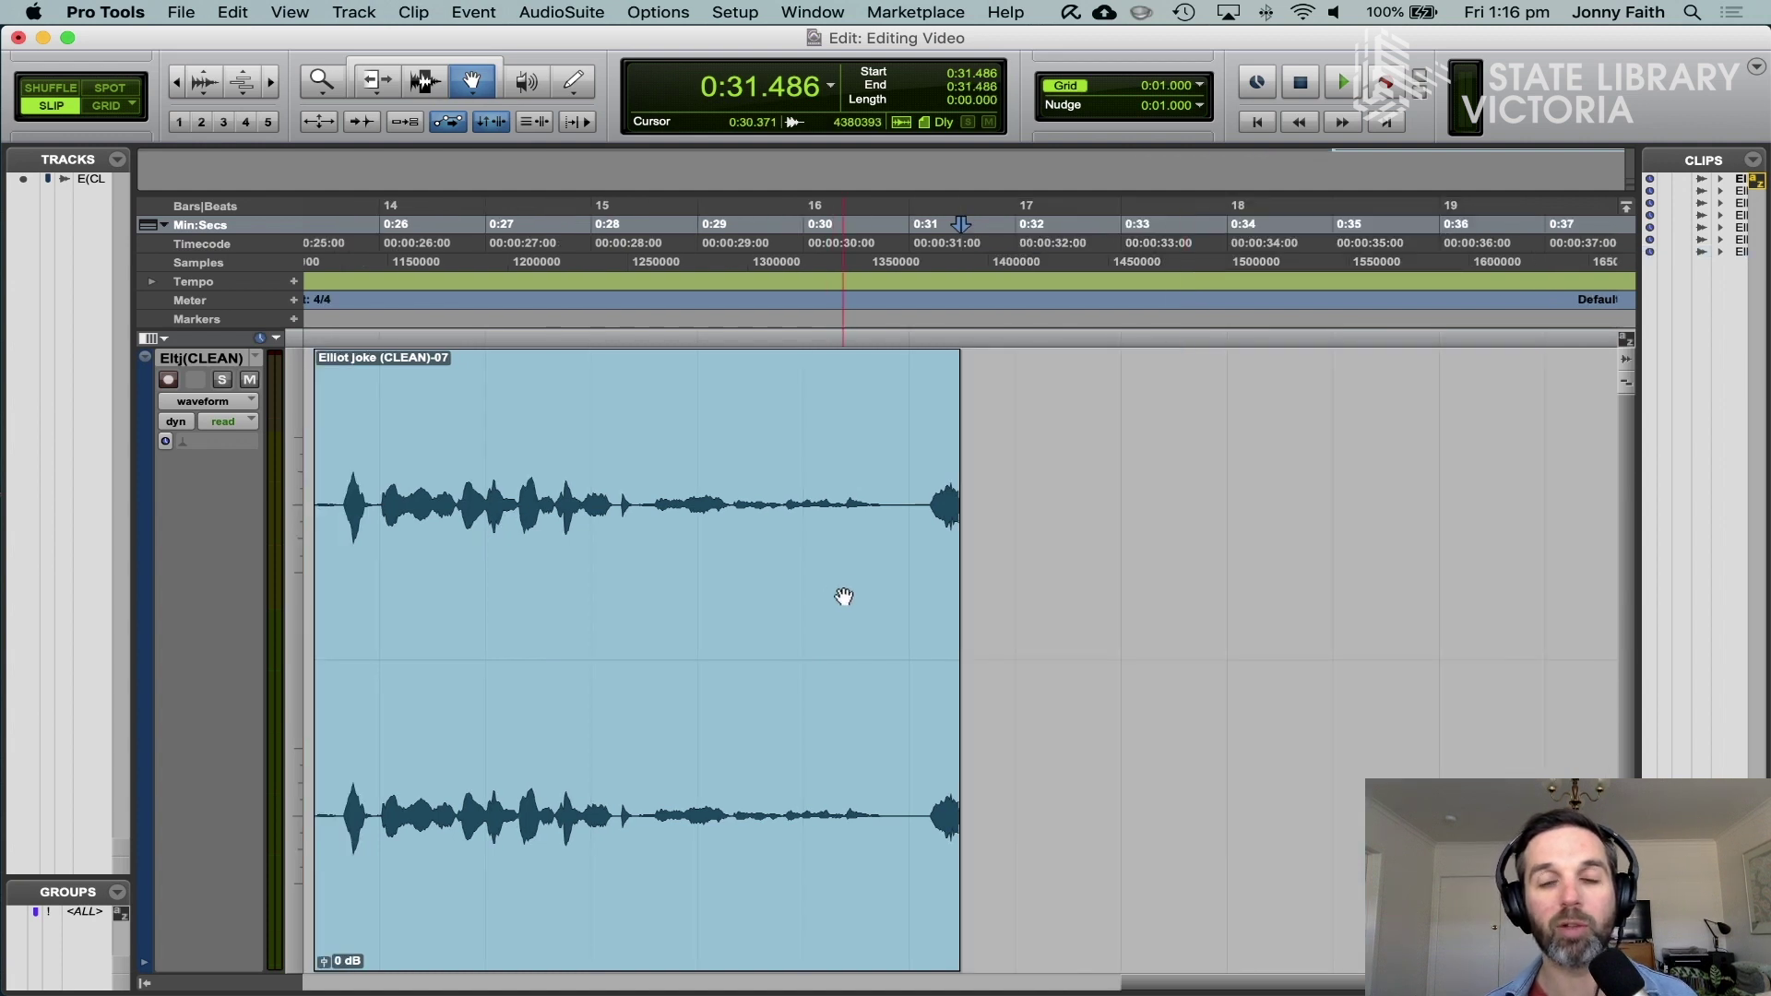
Step: Undo the deletion of the second part and the split at 0:31.486
{"action": "key", "text": "super+z"}
{"action": "scroll", "coordinate": [844, 593], "scroll_direction": "right", "scroll_amount": 2}
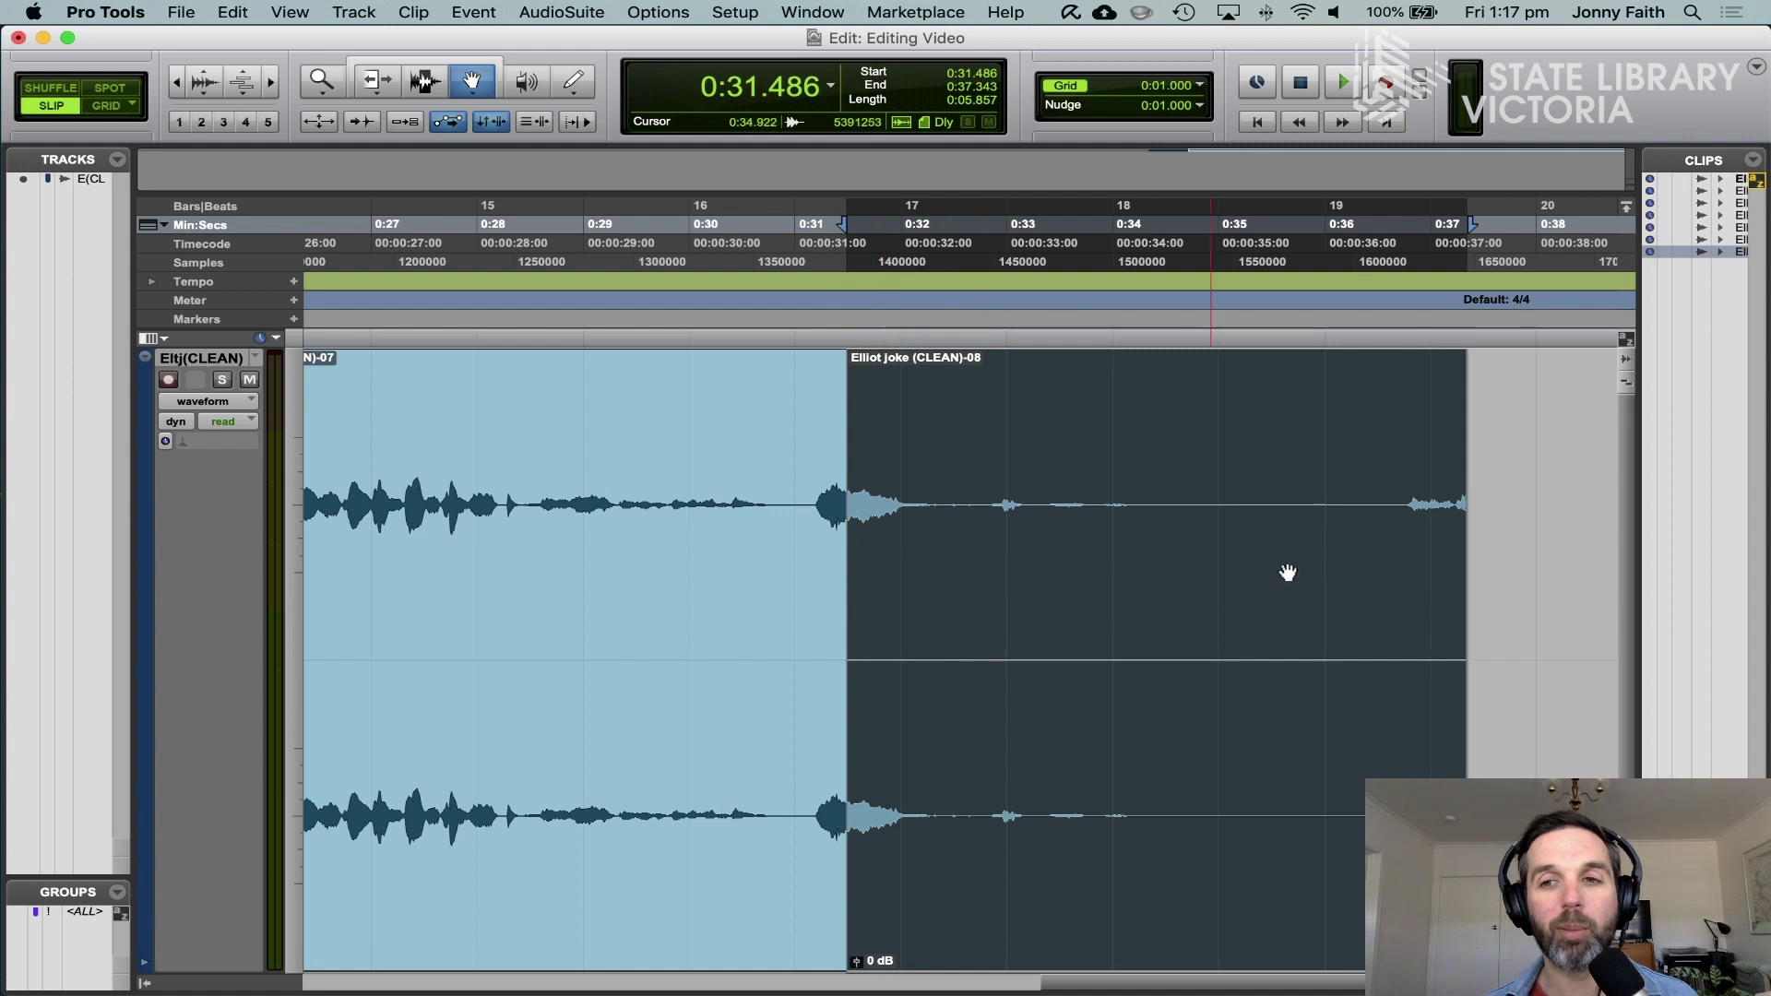
{"action": "left_click", "coordinate": [1494, 542]}
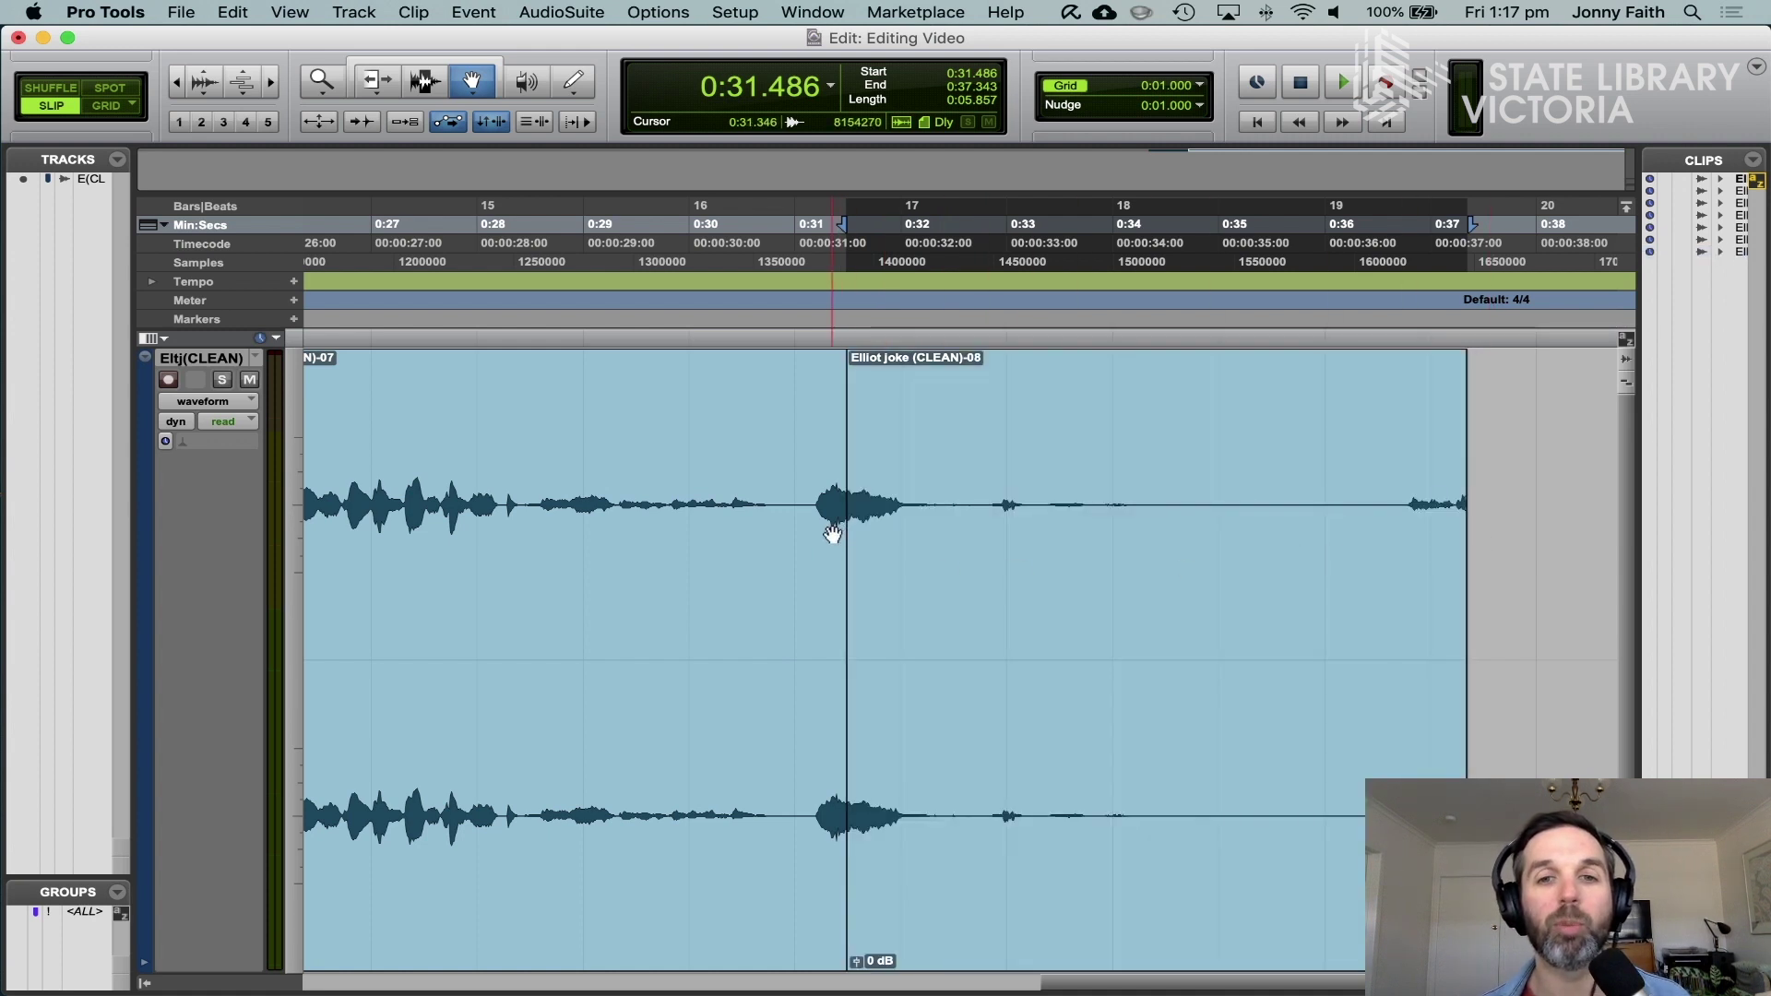
{"action": "key", "text": "super+z"}
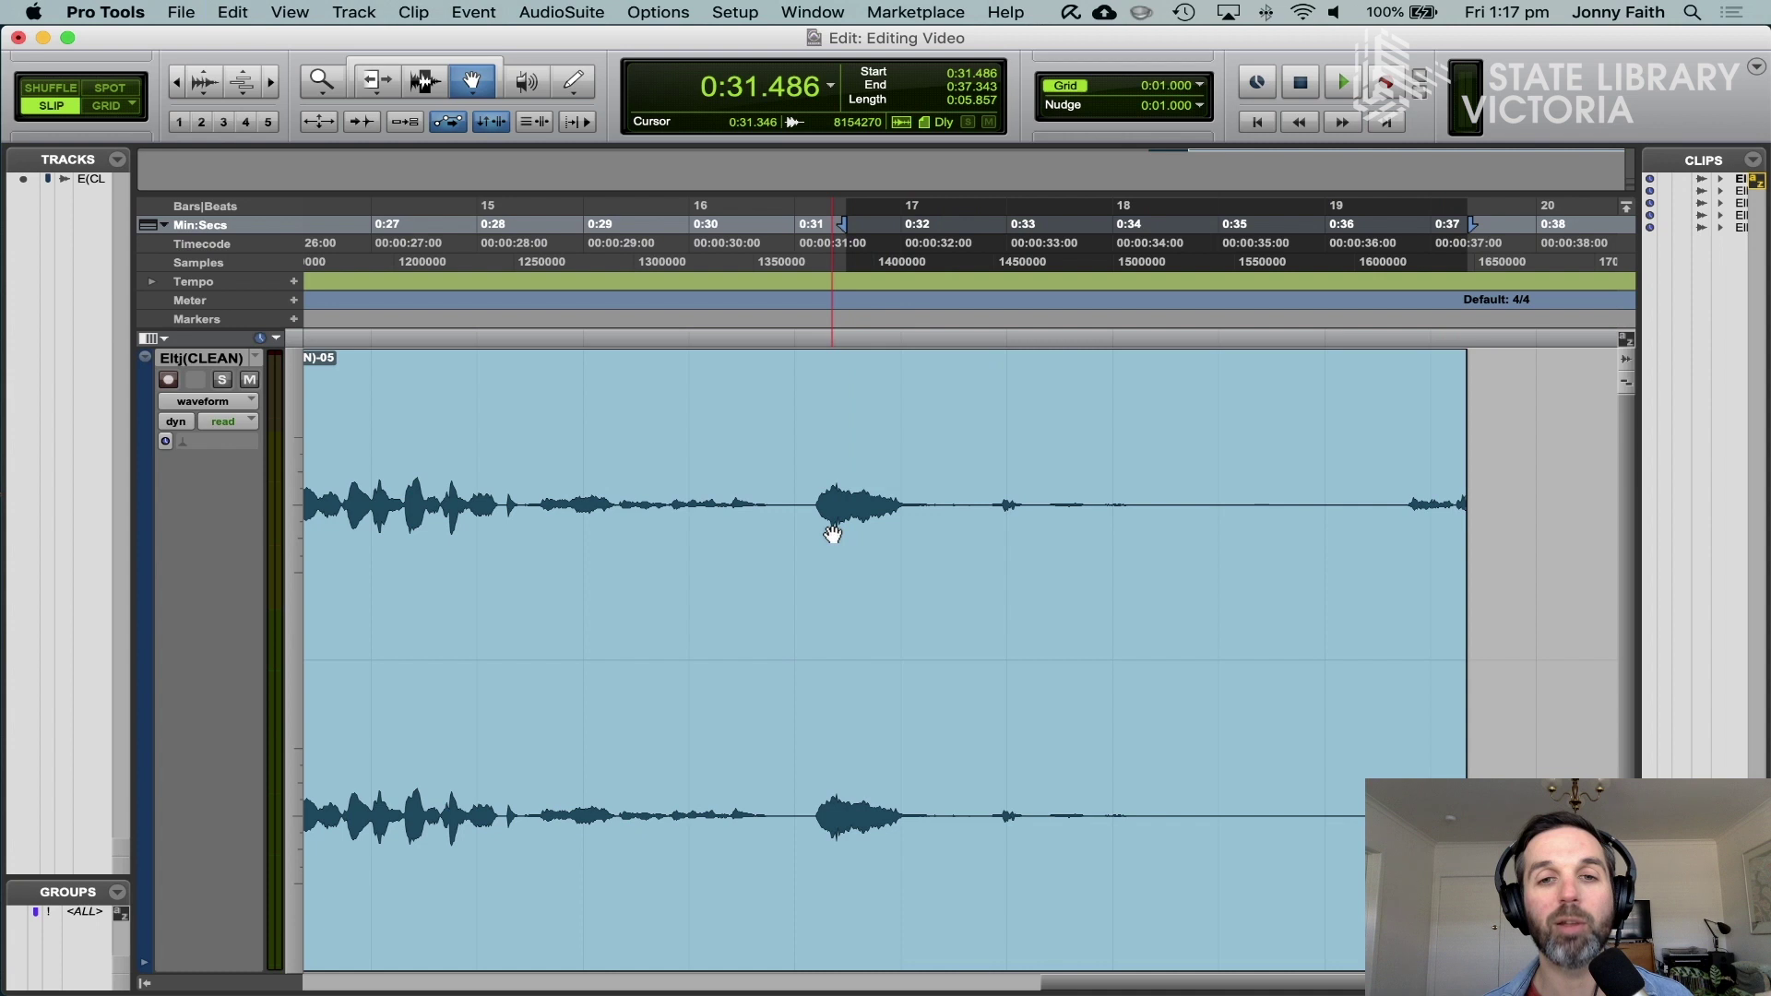
Step: Place the playback cursor at 0:31.579 with the Selector tool and zoom in horizontally on the loud sound's waveform
{"action": "left_click", "coordinate": [425, 83]}
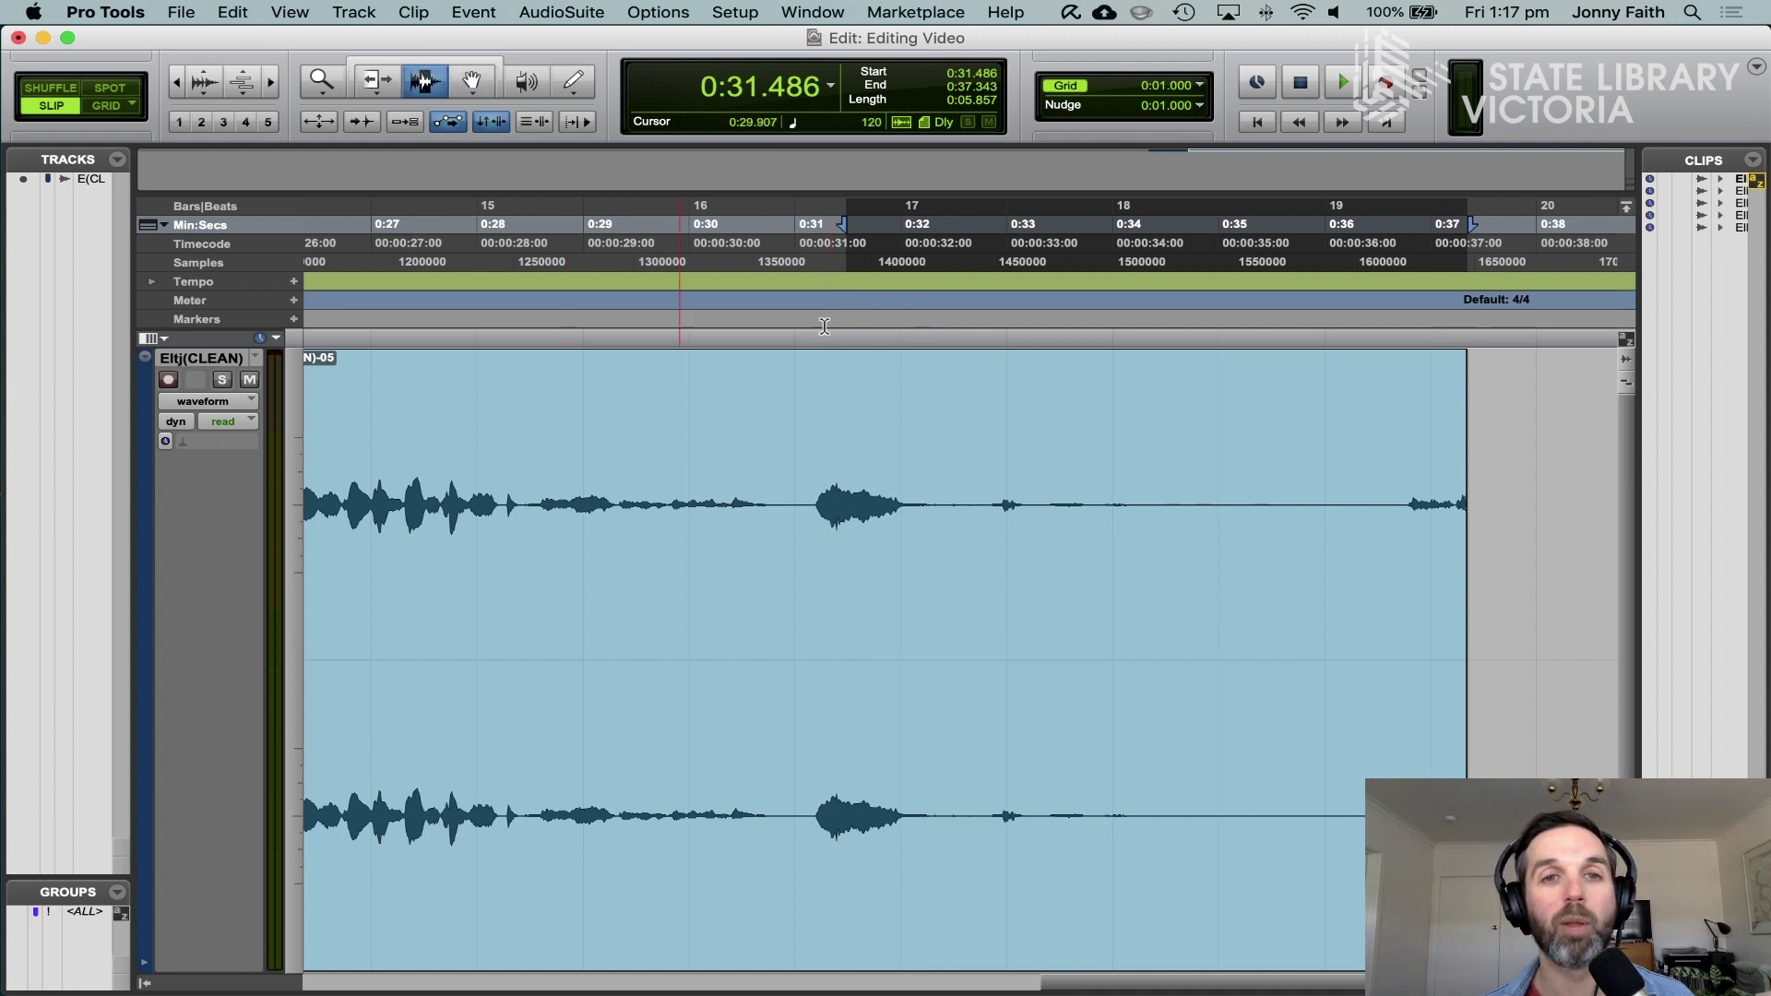
{"action": "left_click", "coordinate": [857, 505]}
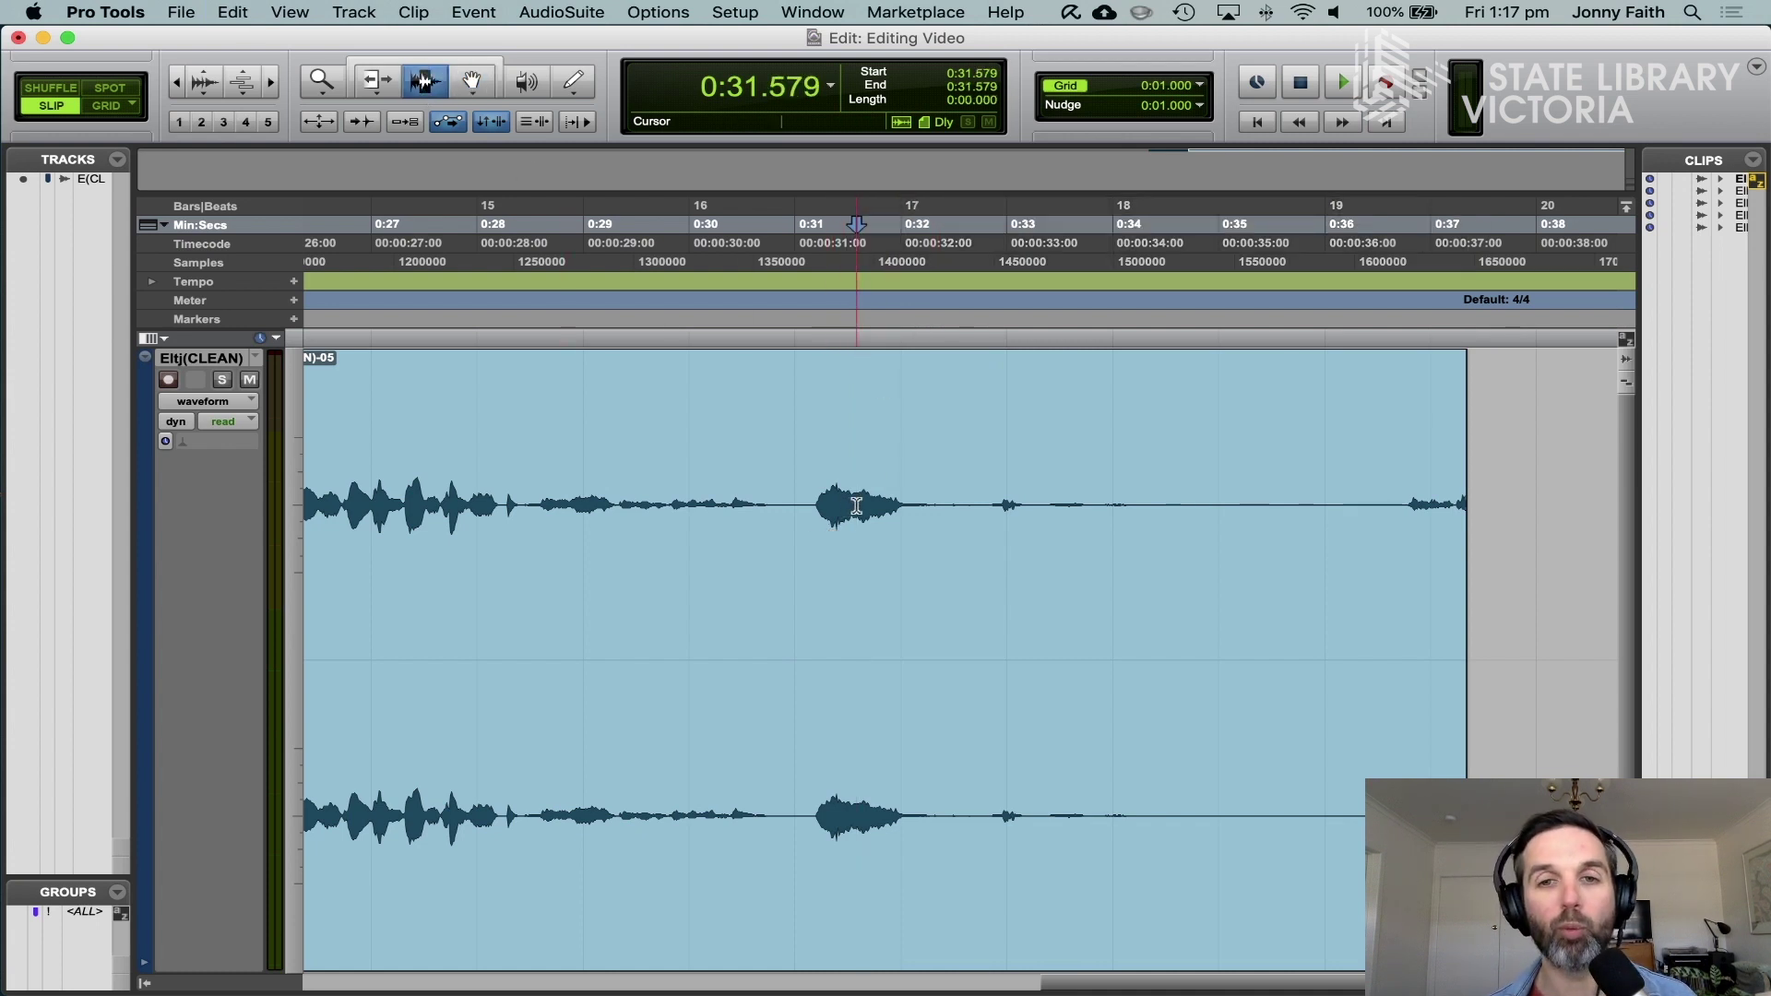
{"action": "key", "text": "super+bracketright"}
{"action": "key", "text": "super+bracketright"}
{"action": "key", "text": "super+bracketright"}
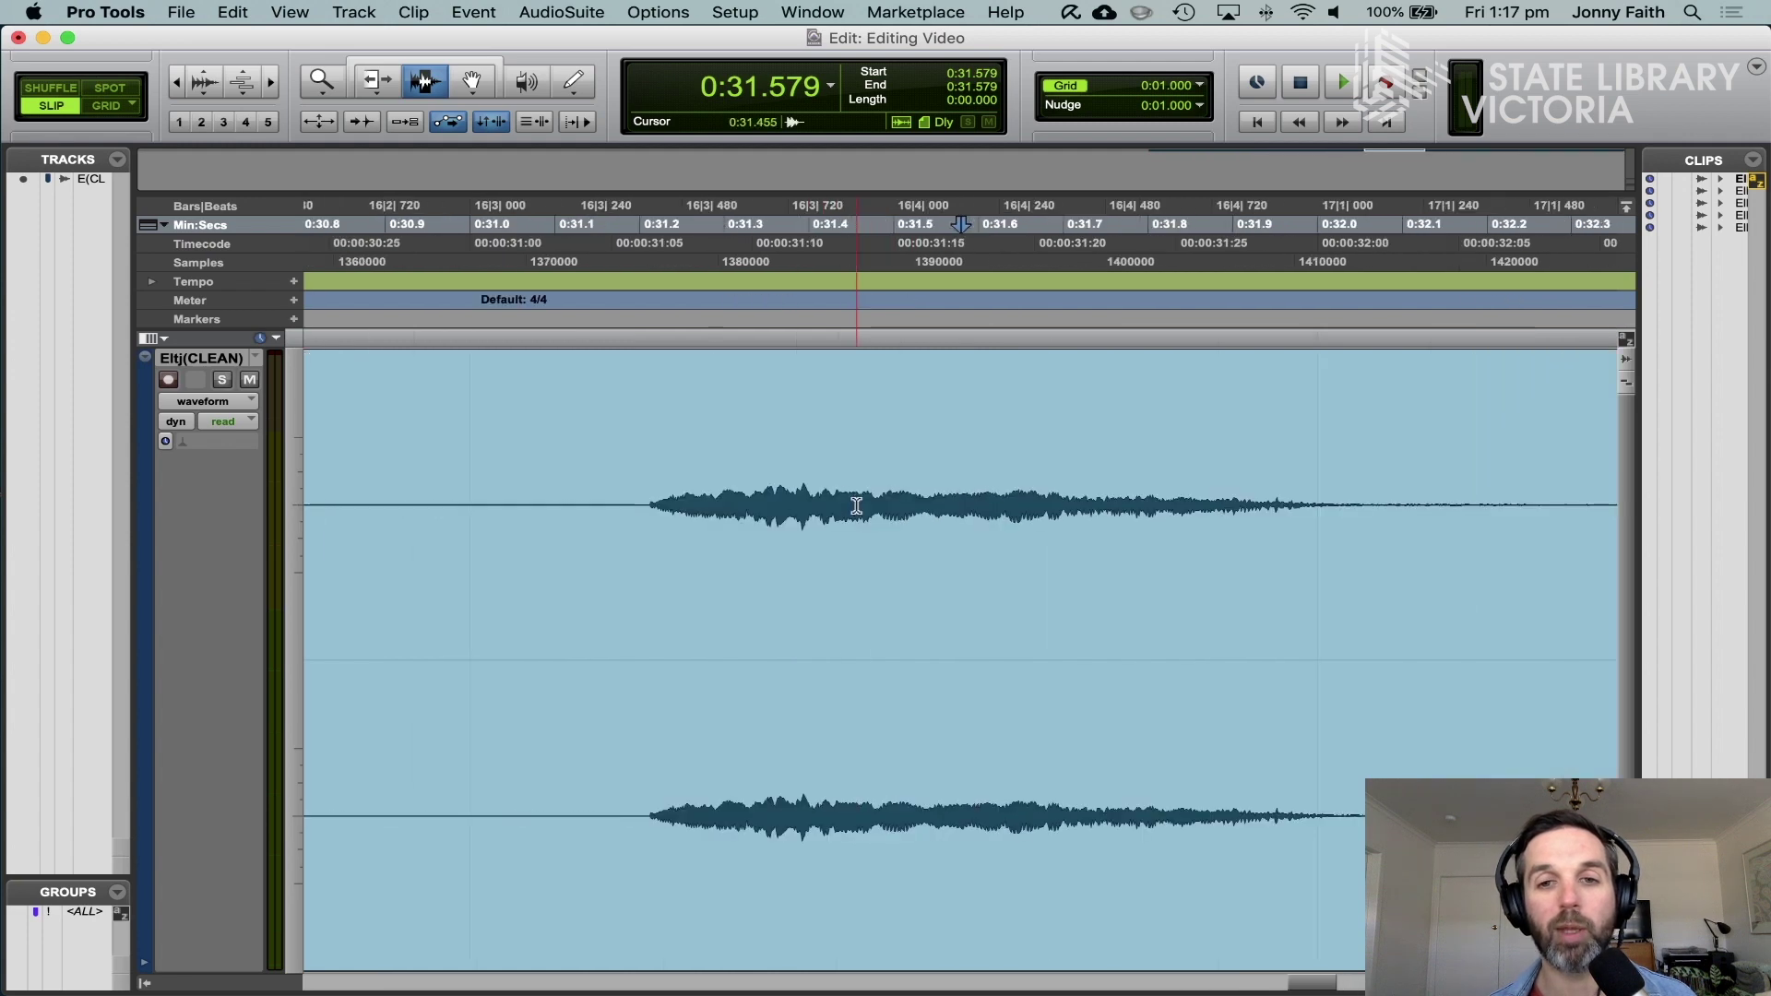
Step: Place the playback cursor where the waveform crosses the zero line at 0:31.579
{"action": "key", "text": "super+bracketright"}
{"action": "key", "text": "super+bracketright"}
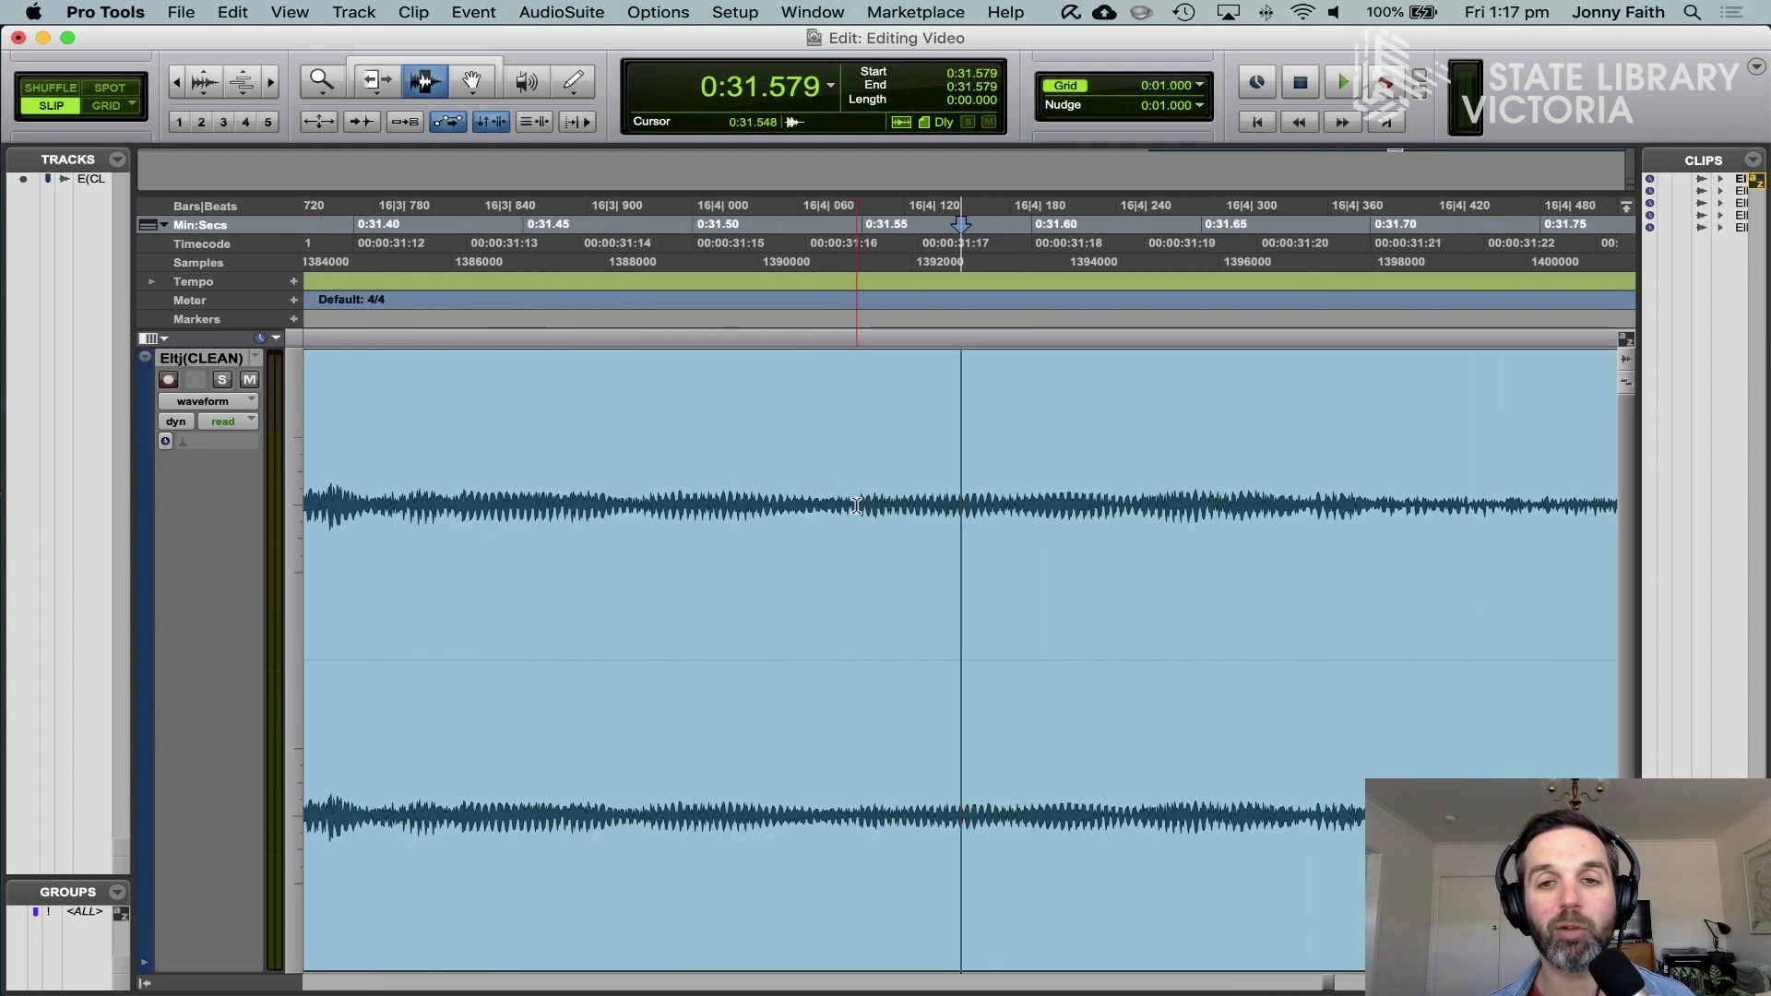
{"action": "key", "text": "super+bracketright"}
{"action": "key", "text": "super+bracketright"}
{"action": "key", "text": "super+bracketright"}
{"action": "key", "text": "super+bracketright"}
{"action": "key", "text": "super+bracketright"}
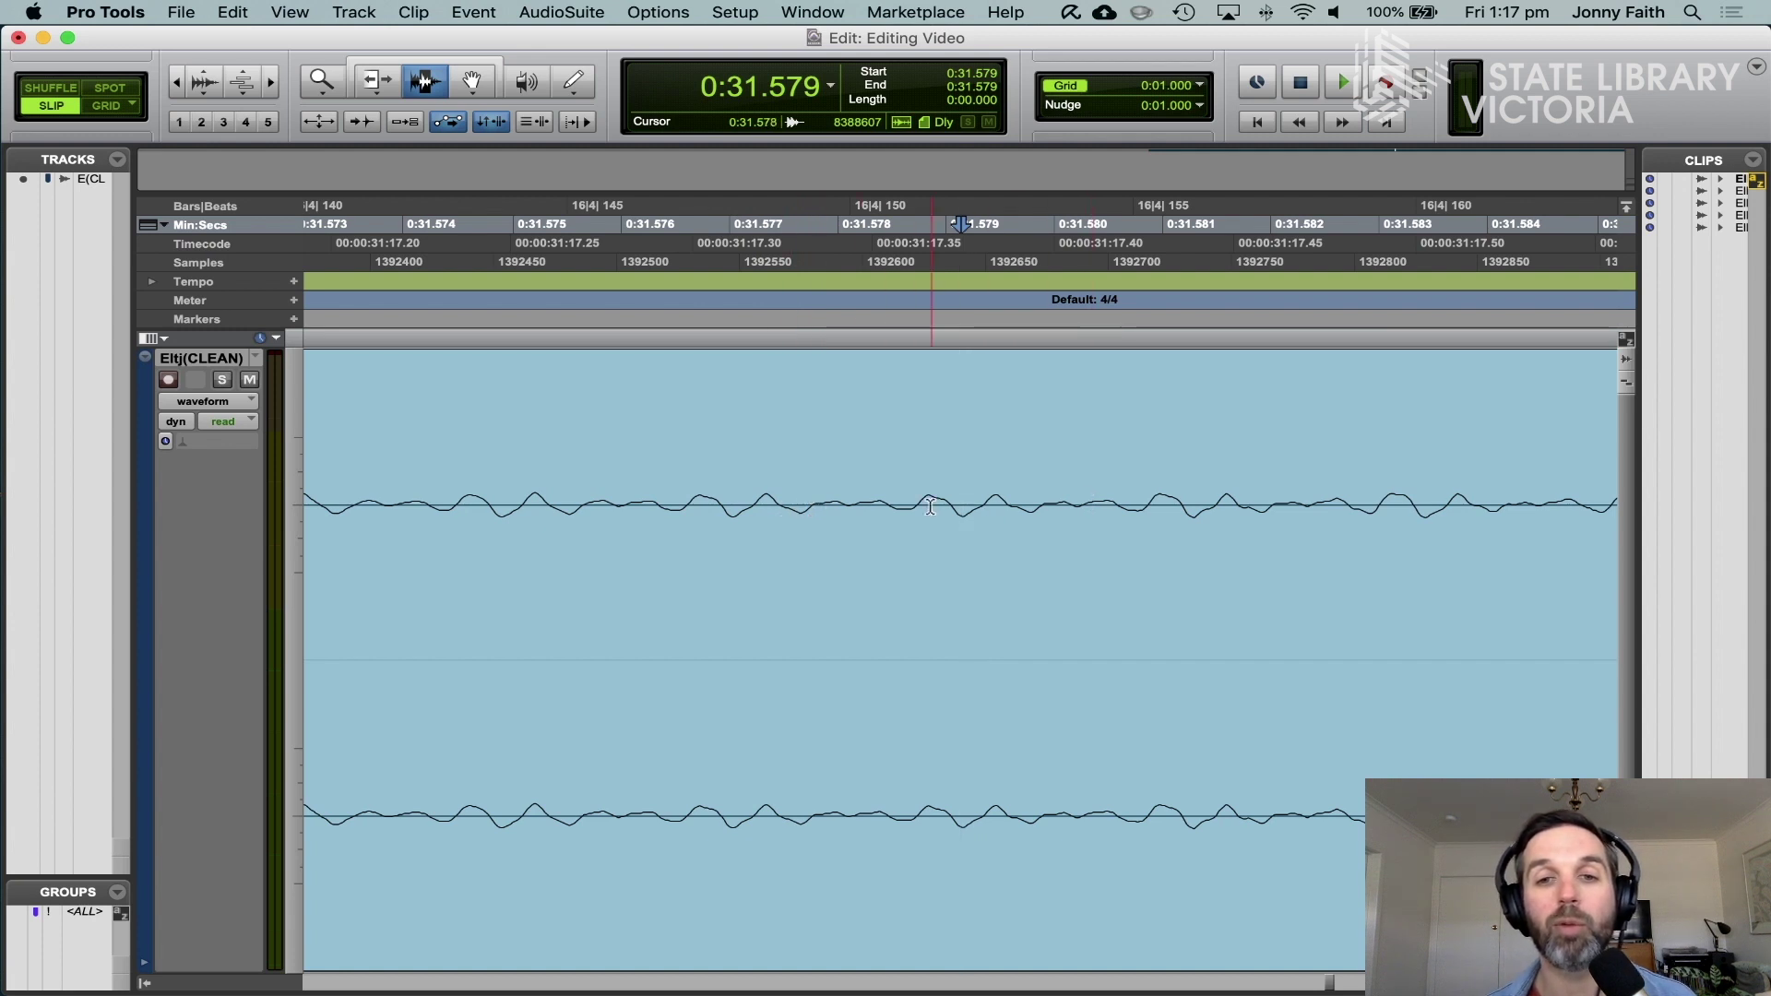
{"action": "left_click", "coordinate": [983, 507]}
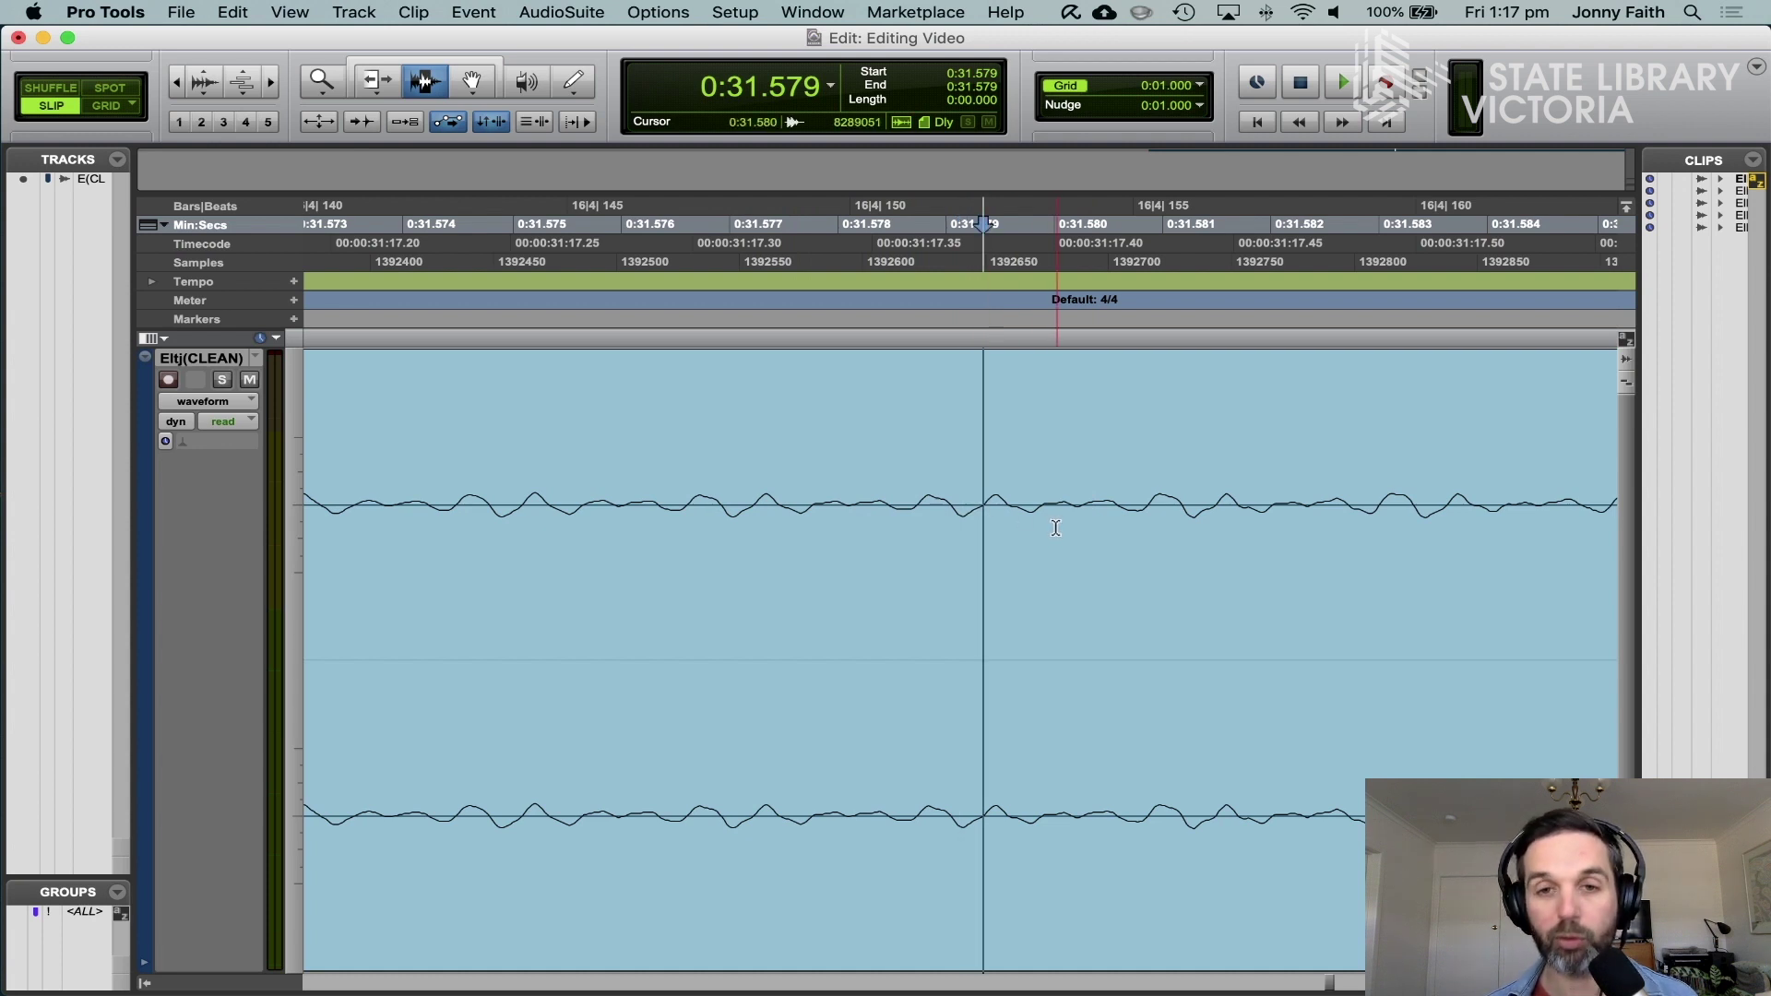
Step: Split the clip at the zero crossing at 0:31.579 in Slip mode
{"action": "key", "text": "super+bracketright"}
{"action": "key", "text": "super+bracketright"}
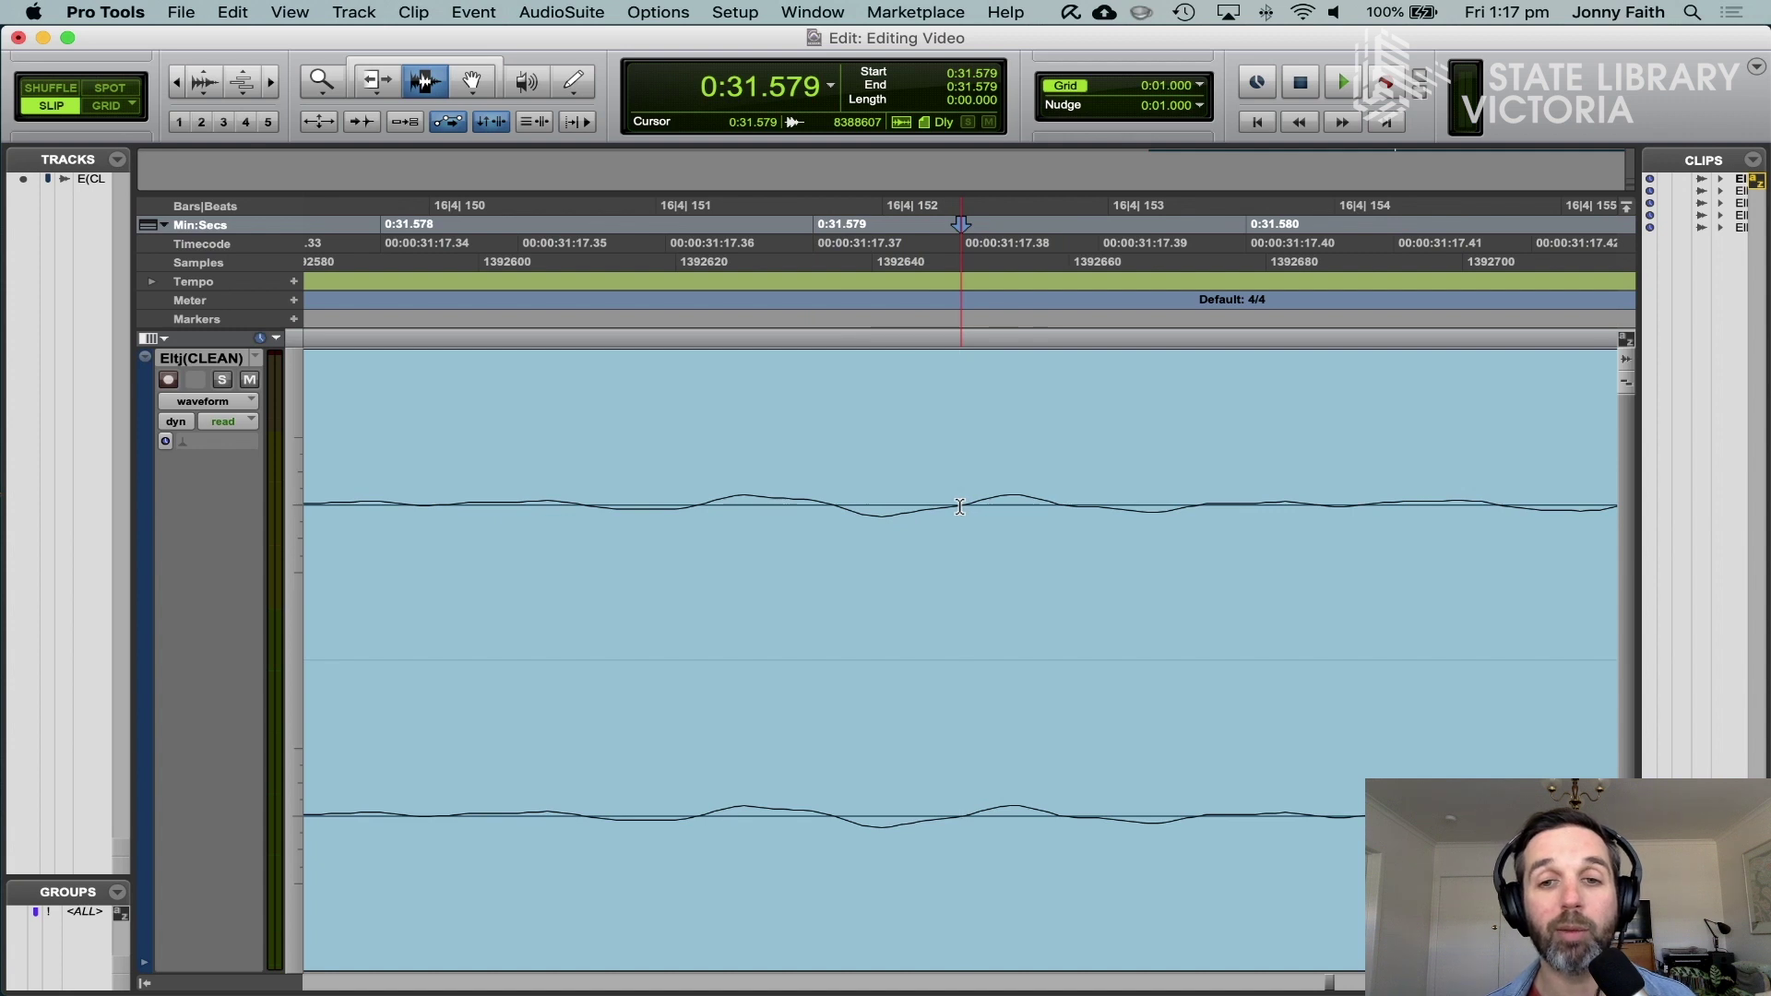
{"action": "key", "text": "F3"}
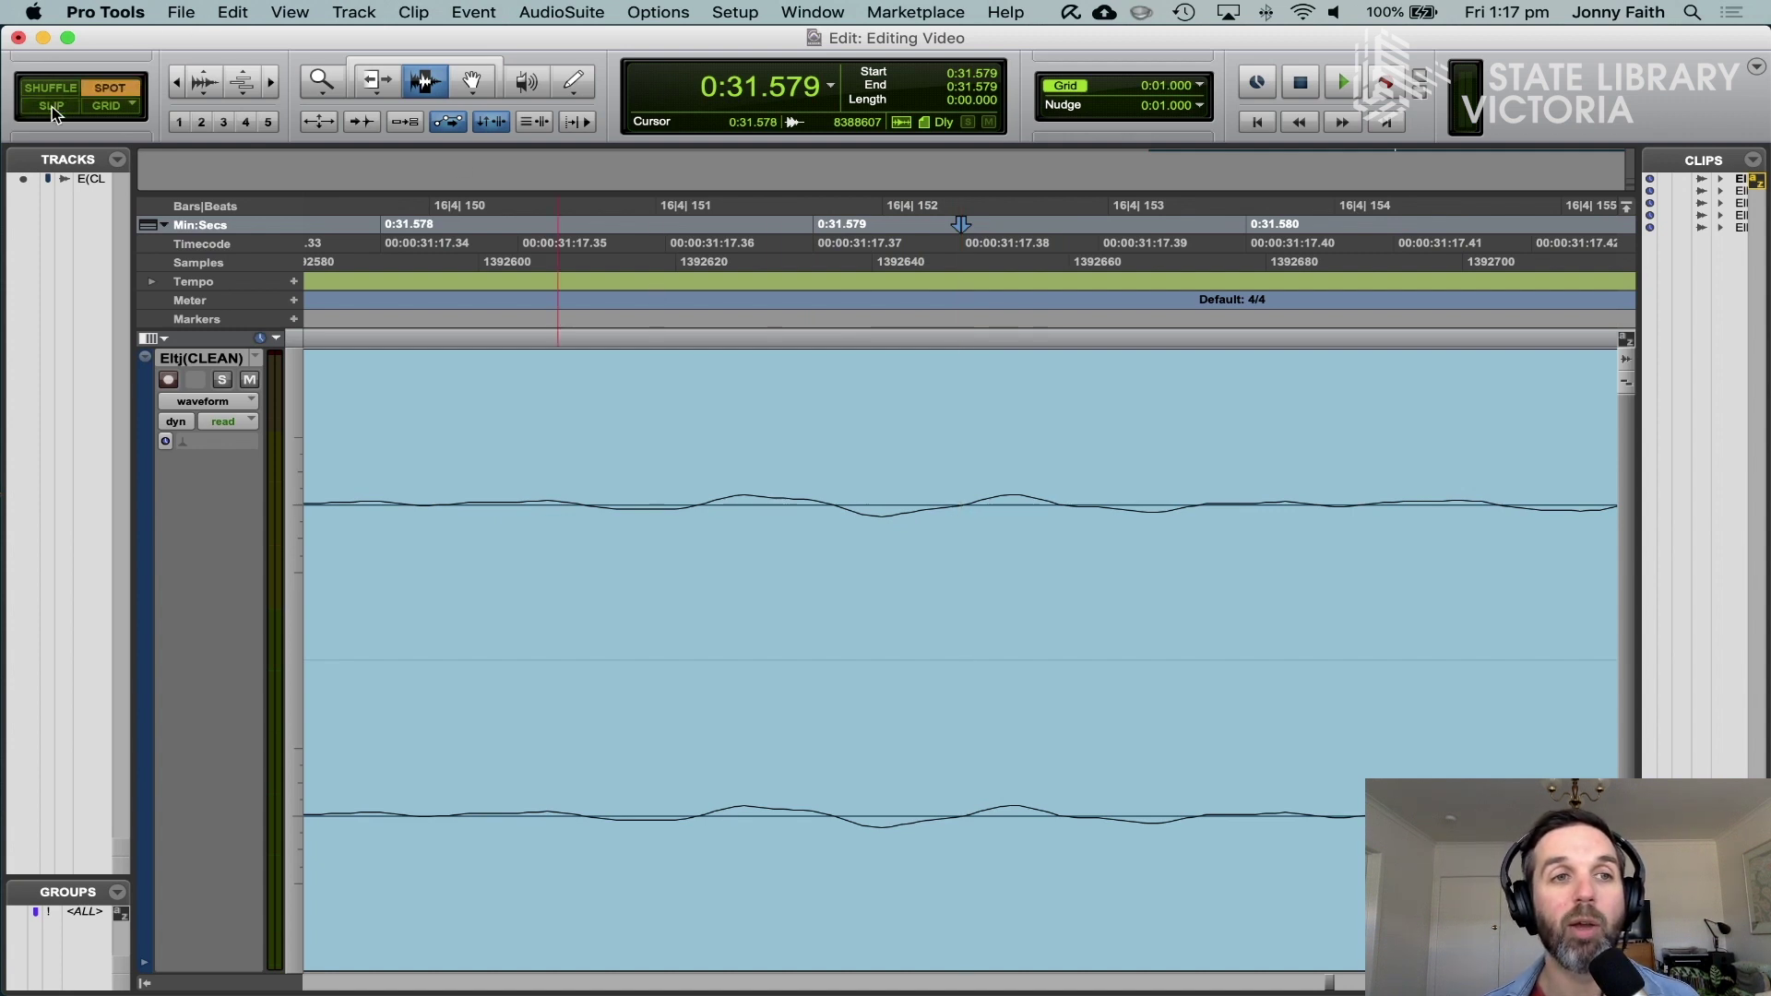
{"action": "key", "text": "F2"}
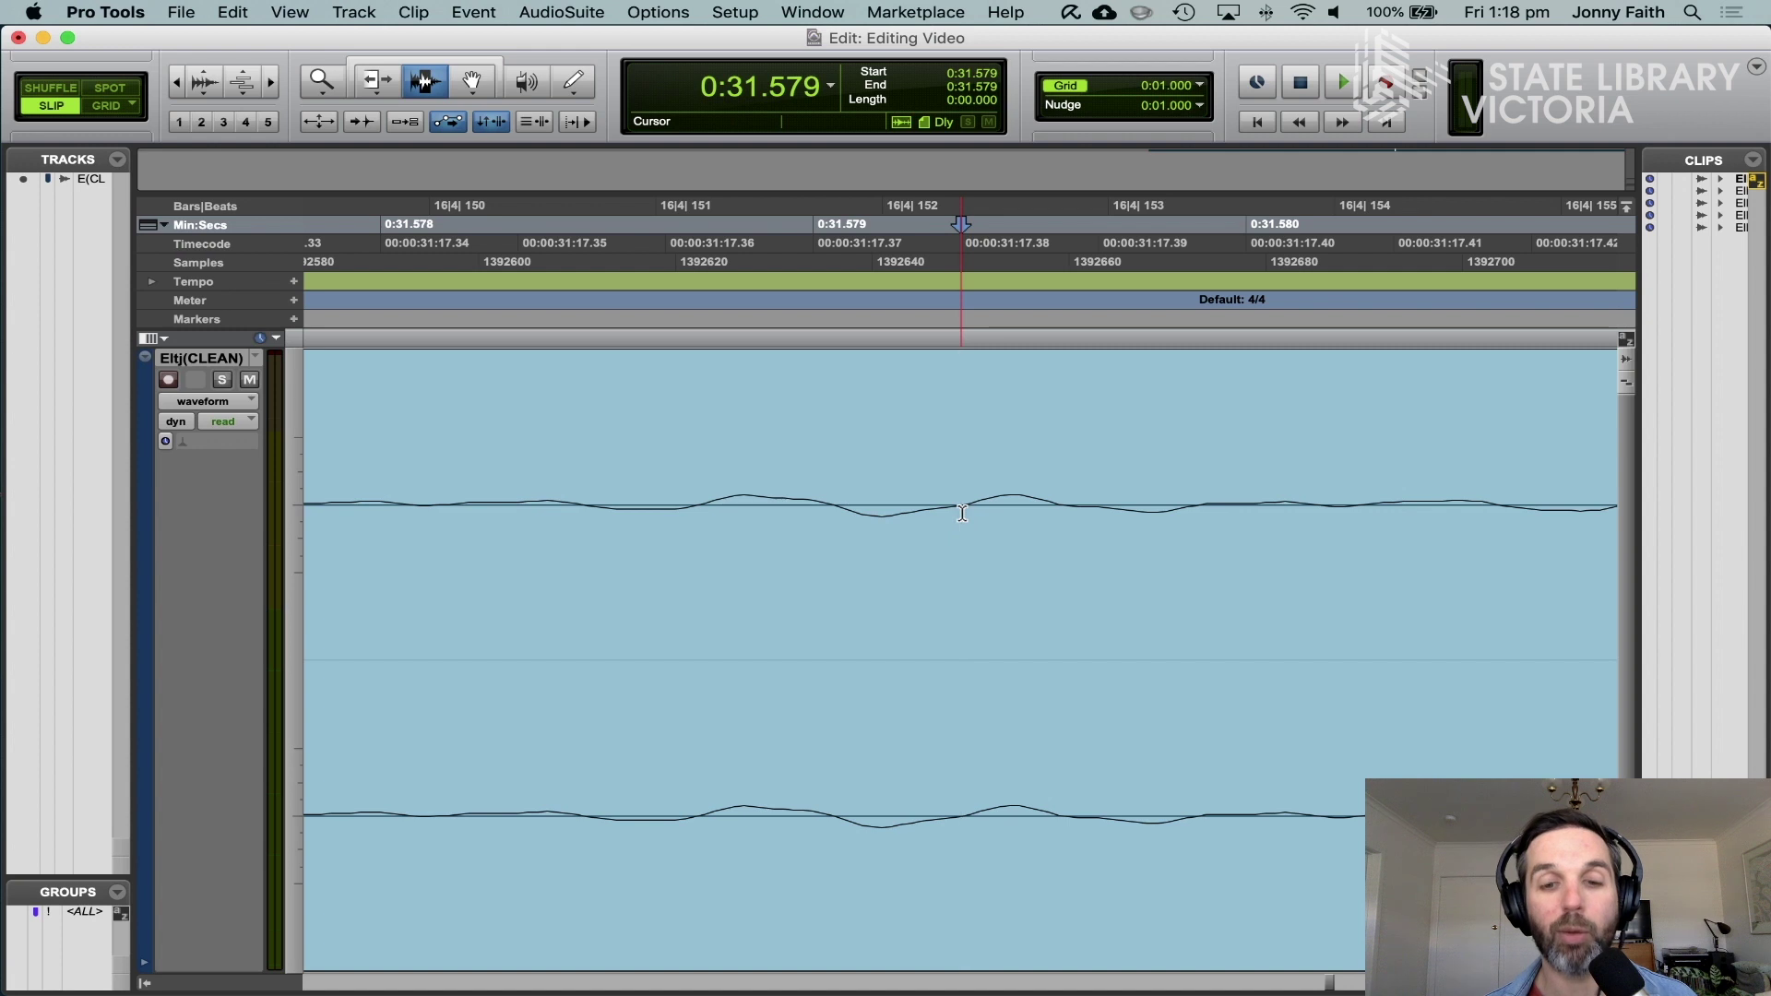
{"action": "key", "text": "super+e"}
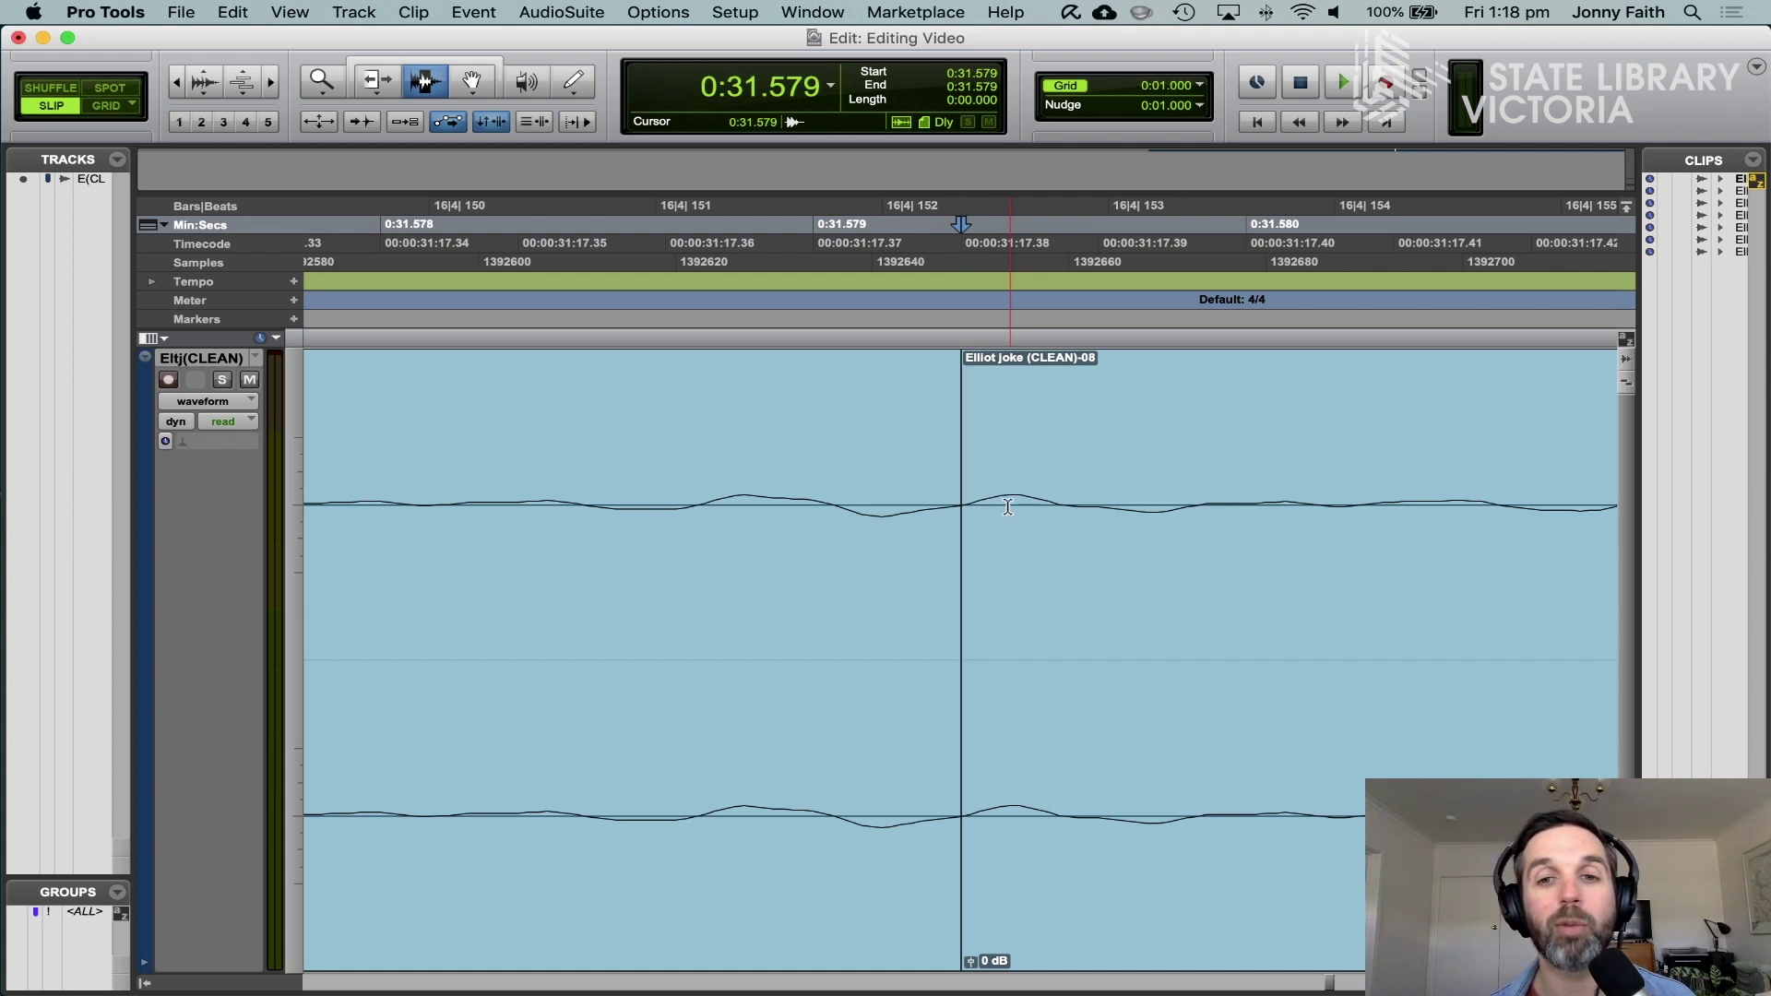
Step: Split the clip once more at the waveform peak just after the zero-crossing split
{"action": "left_click", "coordinate": [1013, 515]}
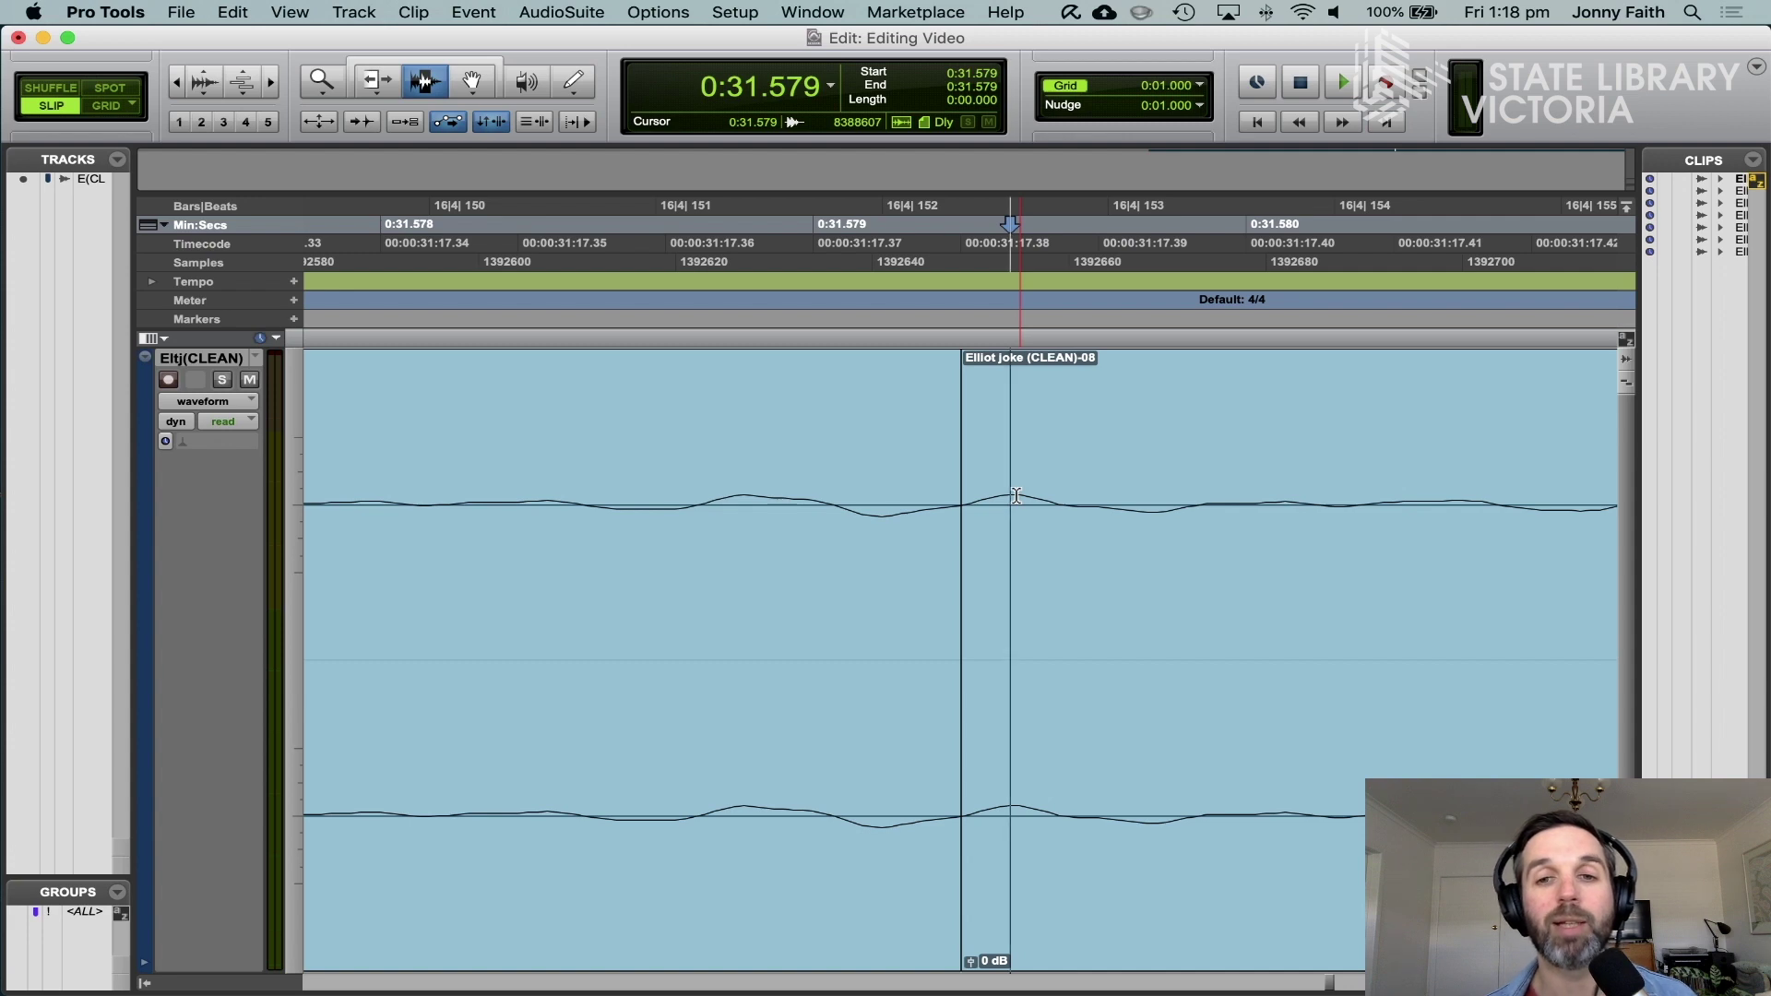
{"action": "key", "text": "super+e"}
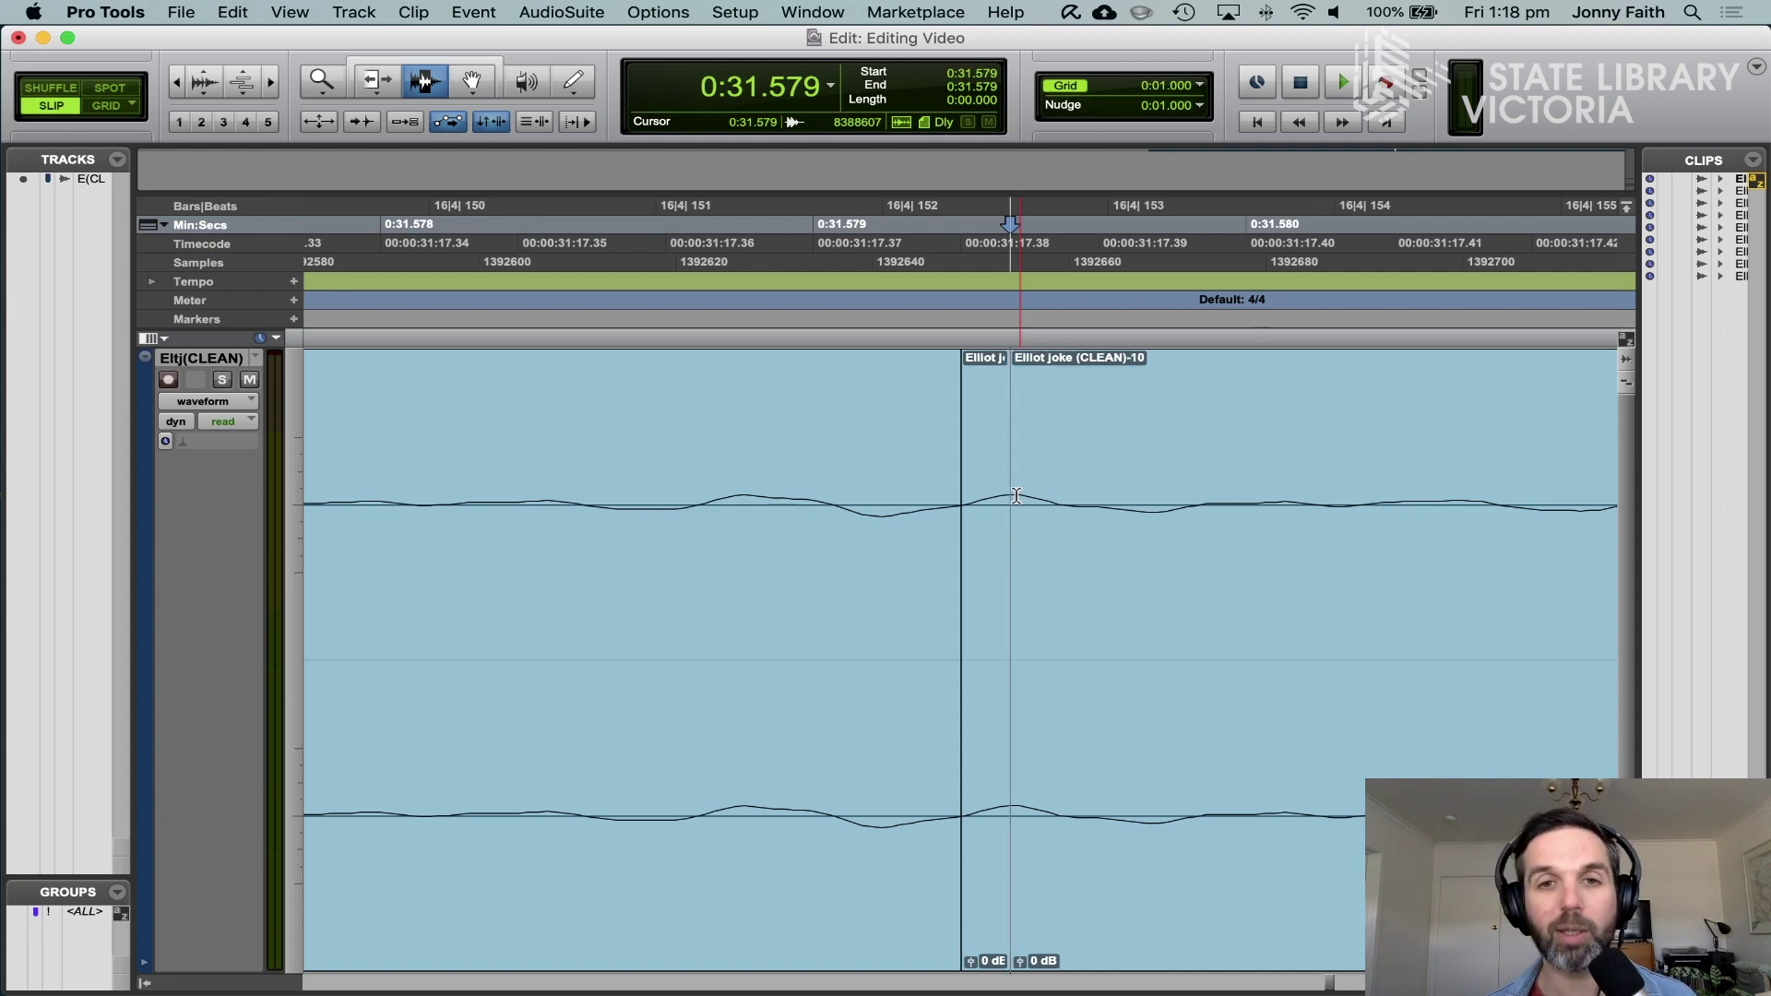
Step: Select the cut-off speech at the end of the last clip, from 0:36.850 to 0:38.545
{"action": "key", "text": "super+bracketleft"}
{"action": "key", "text": "super+bracketleft"}
{"action": "key", "text": "super+bracketleft"}
{"action": "key", "text": "super+bracketleft"}
{"action": "key", "text": "super+bracketleft"}
{"action": "key", "text": "super+bracketleft"}
{"action": "key", "text": "super+bracketleft"}
{"action": "key", "text": "super+bracketleft"}
{"action": "key", "text": "super+bracketleft"}
{"action": "key", "text": "super+bracketleft"}
{"action": "key", "text": "super+bracketleft"}
{"action": "key", "text": "super+bracketleft"}
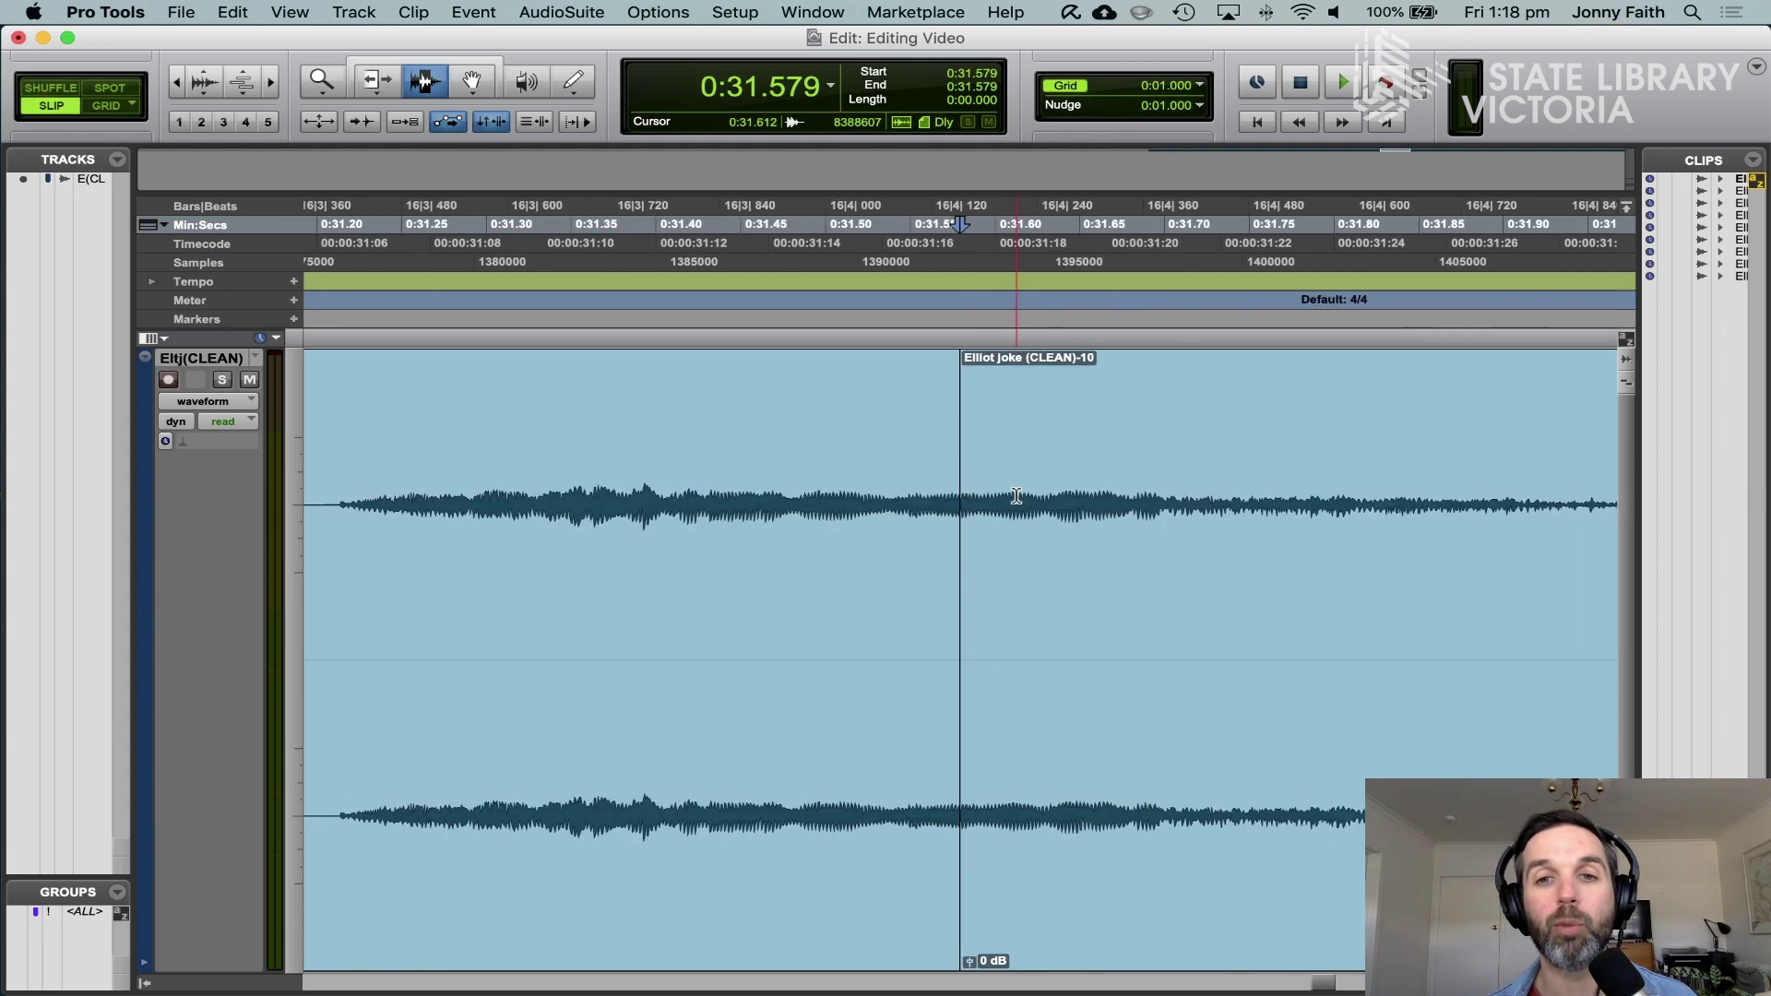
{"action": "key", "text": "super+bracketleft"}
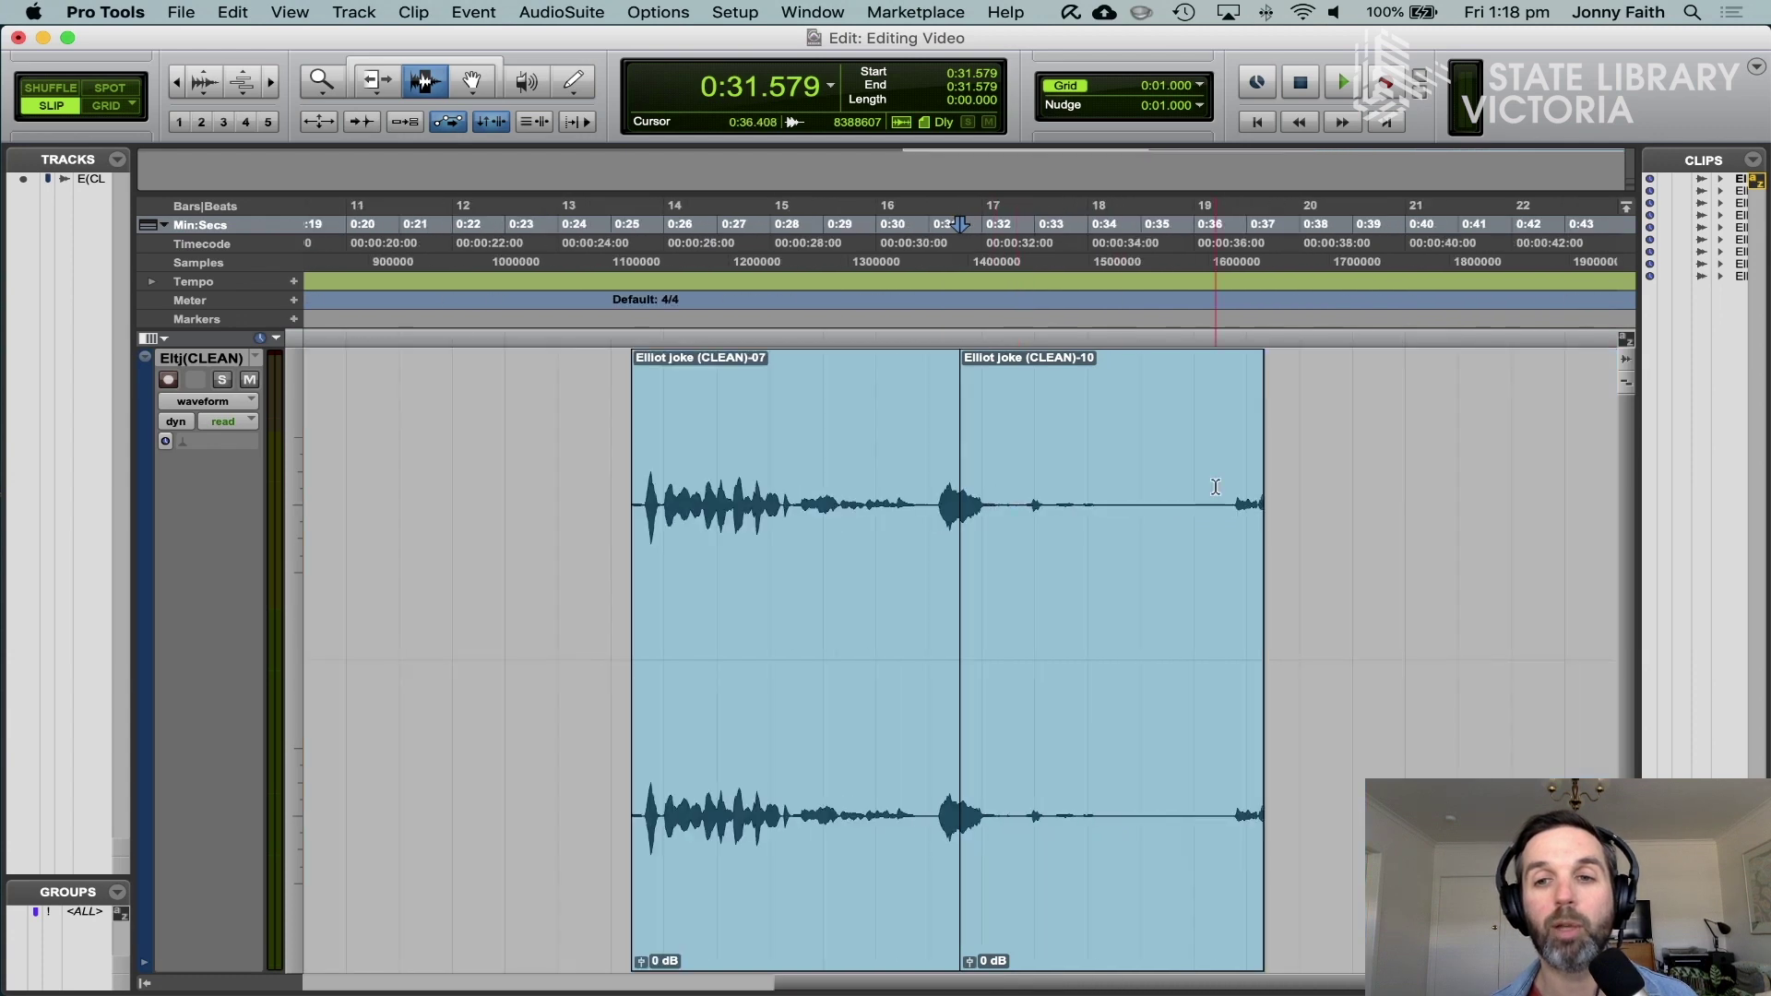
{"action": "left_click", "coordinate": [1239, 512]}
{"action": "left_click_drag", "start_coordinate": [1239, 512], "coordinate": [1328, 511]}
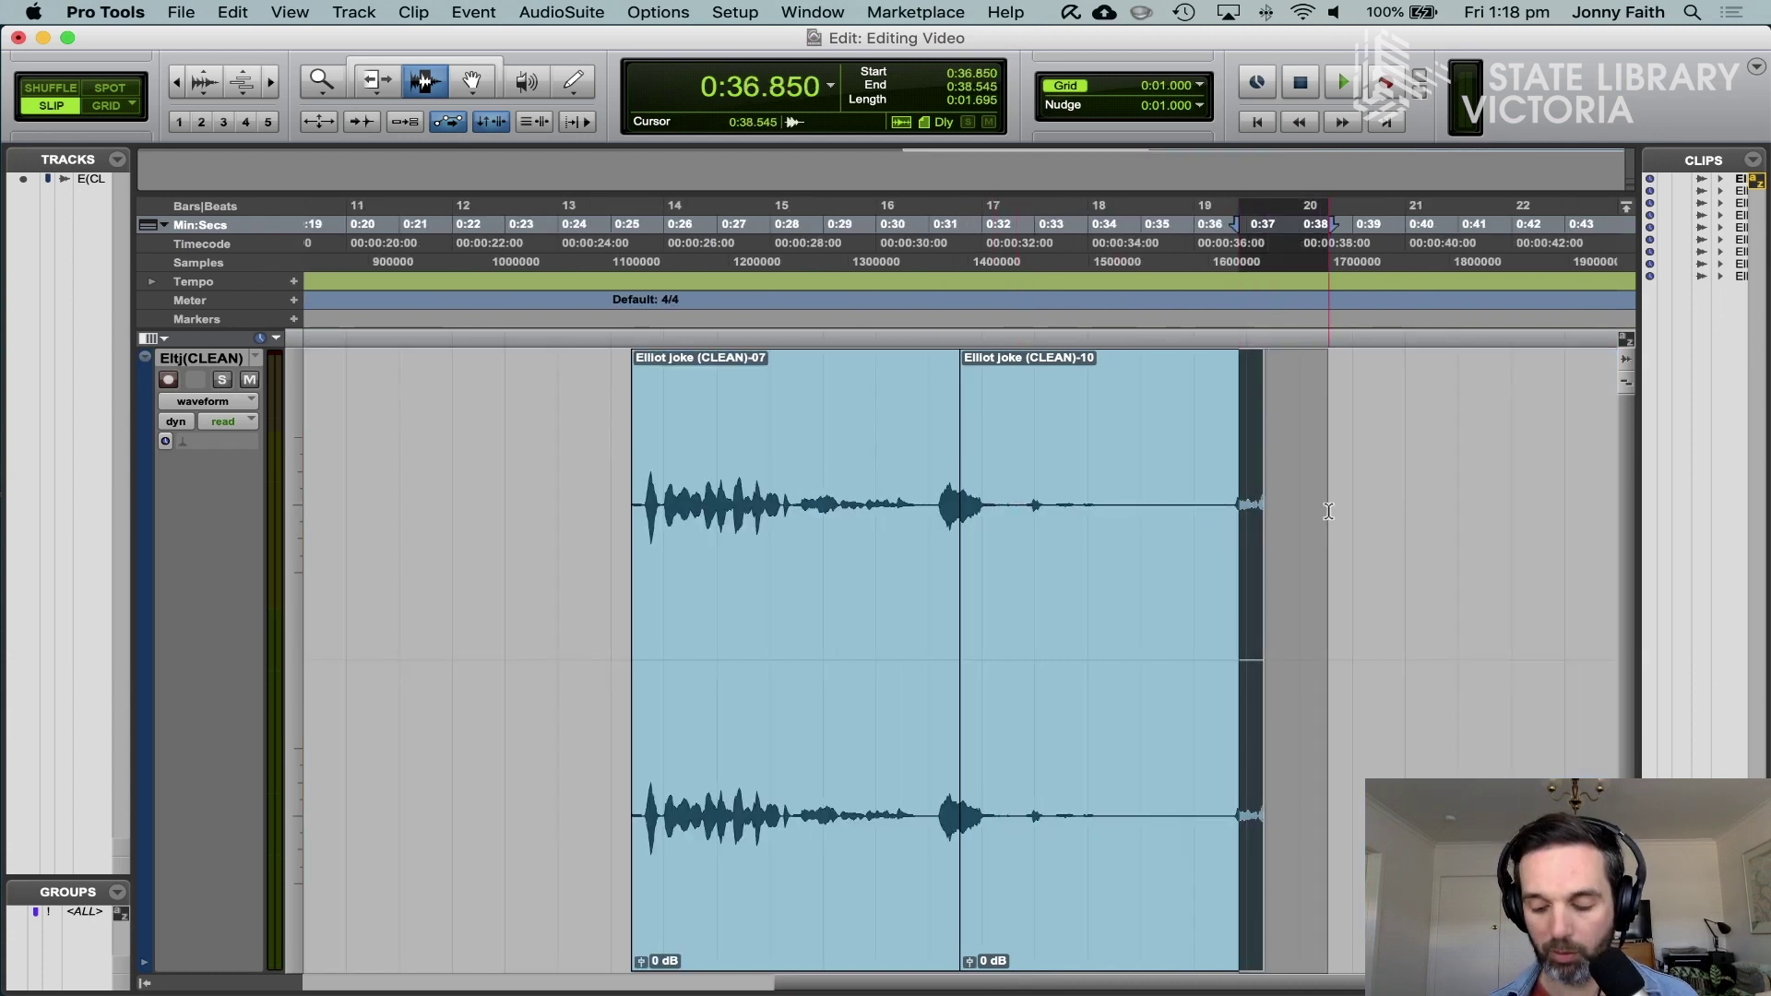
{"action": "key", "text": "super+bracketright"}
{"action": "key", "text": "super+bracketright"}
{"action": "key", "text": "super+bracketright"}
{"action": "key", "text": "super+bracketright"}
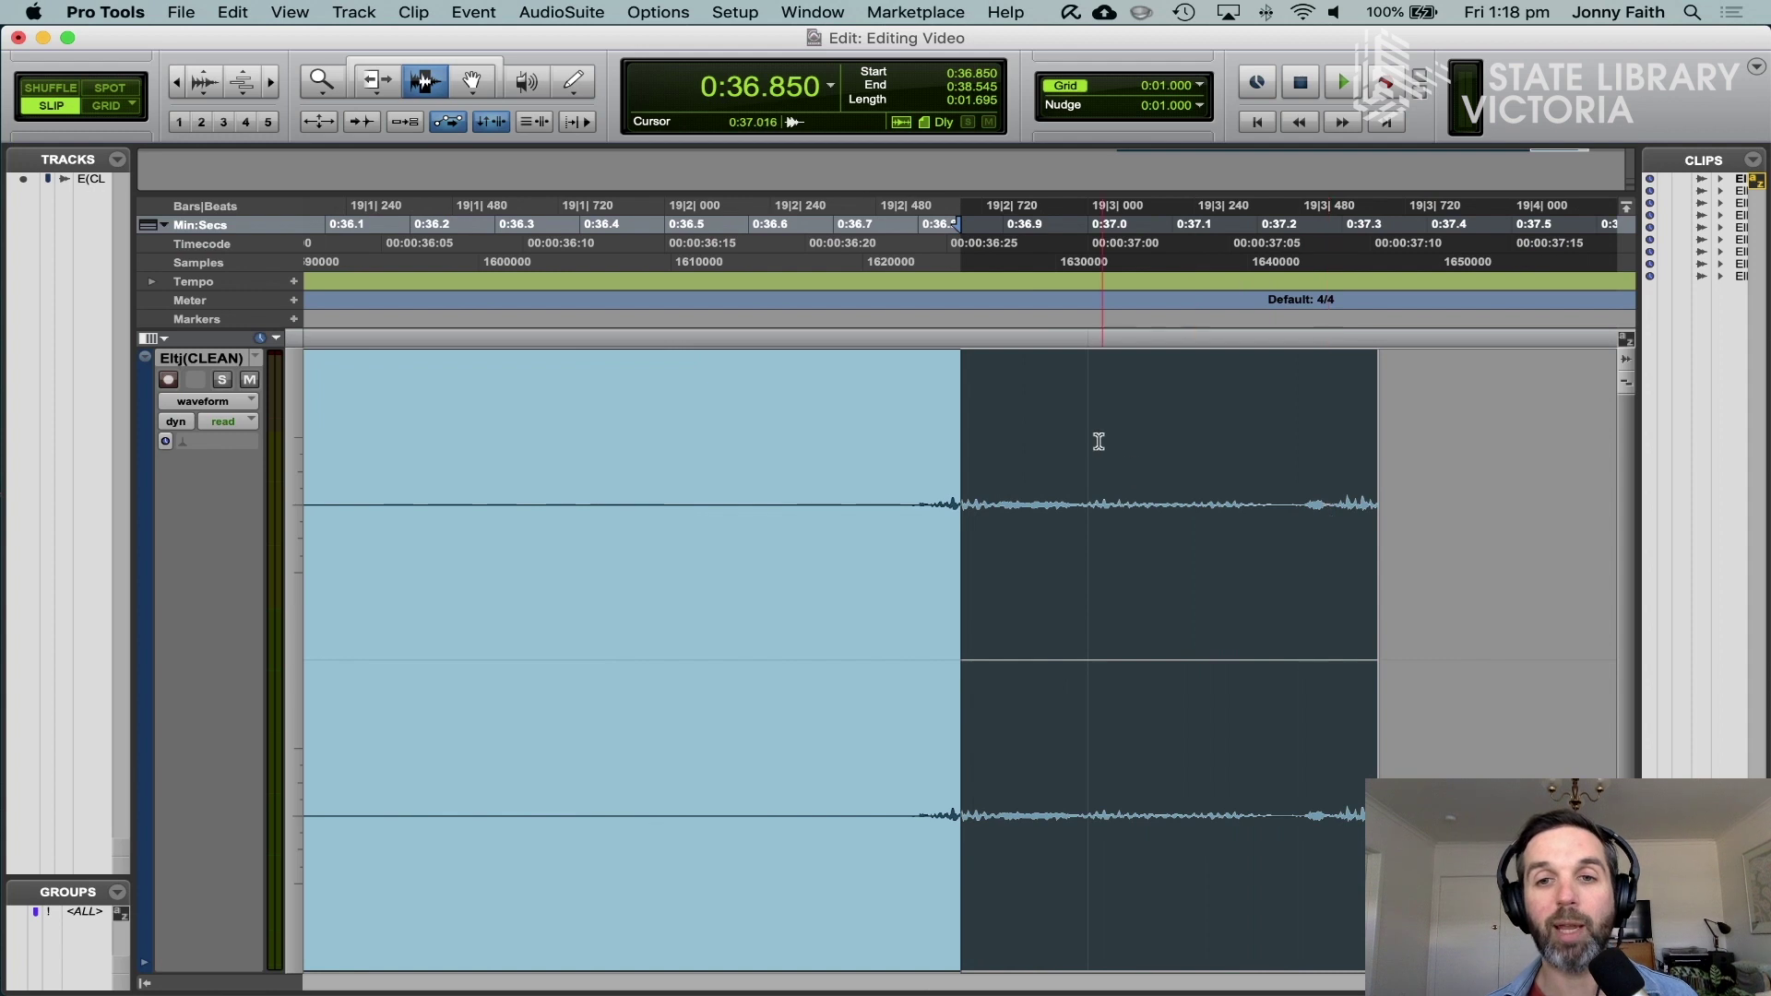
Step: Select the clip's ending from 0:36.739 to 0:37.568 and play it to hear the abrupt cut
{"action": "left_click", "coordinate": [1150, 490]}
{"action": "left_click", "coordinate": [1084, 493]}
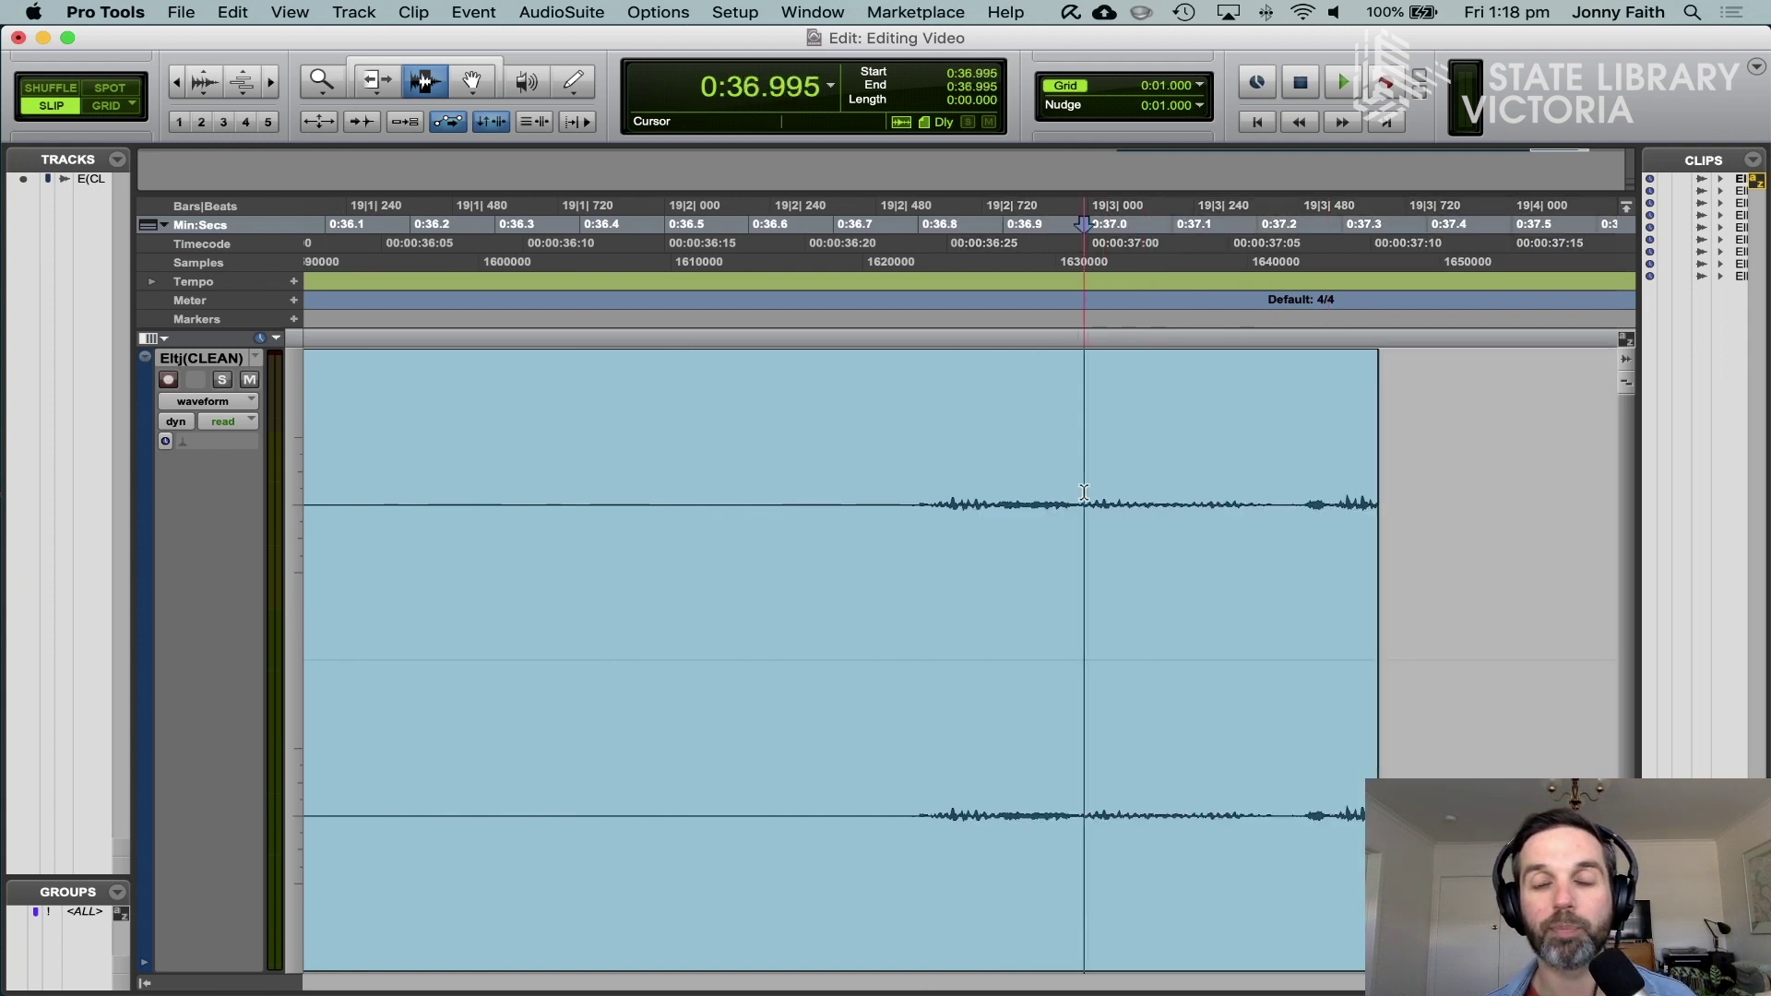
{"action": "key", "text": "space"}
{"action": "left_click", "coordinate": [1019, 492]}
{"action": "left_click", "coordinate": [928, 491]}
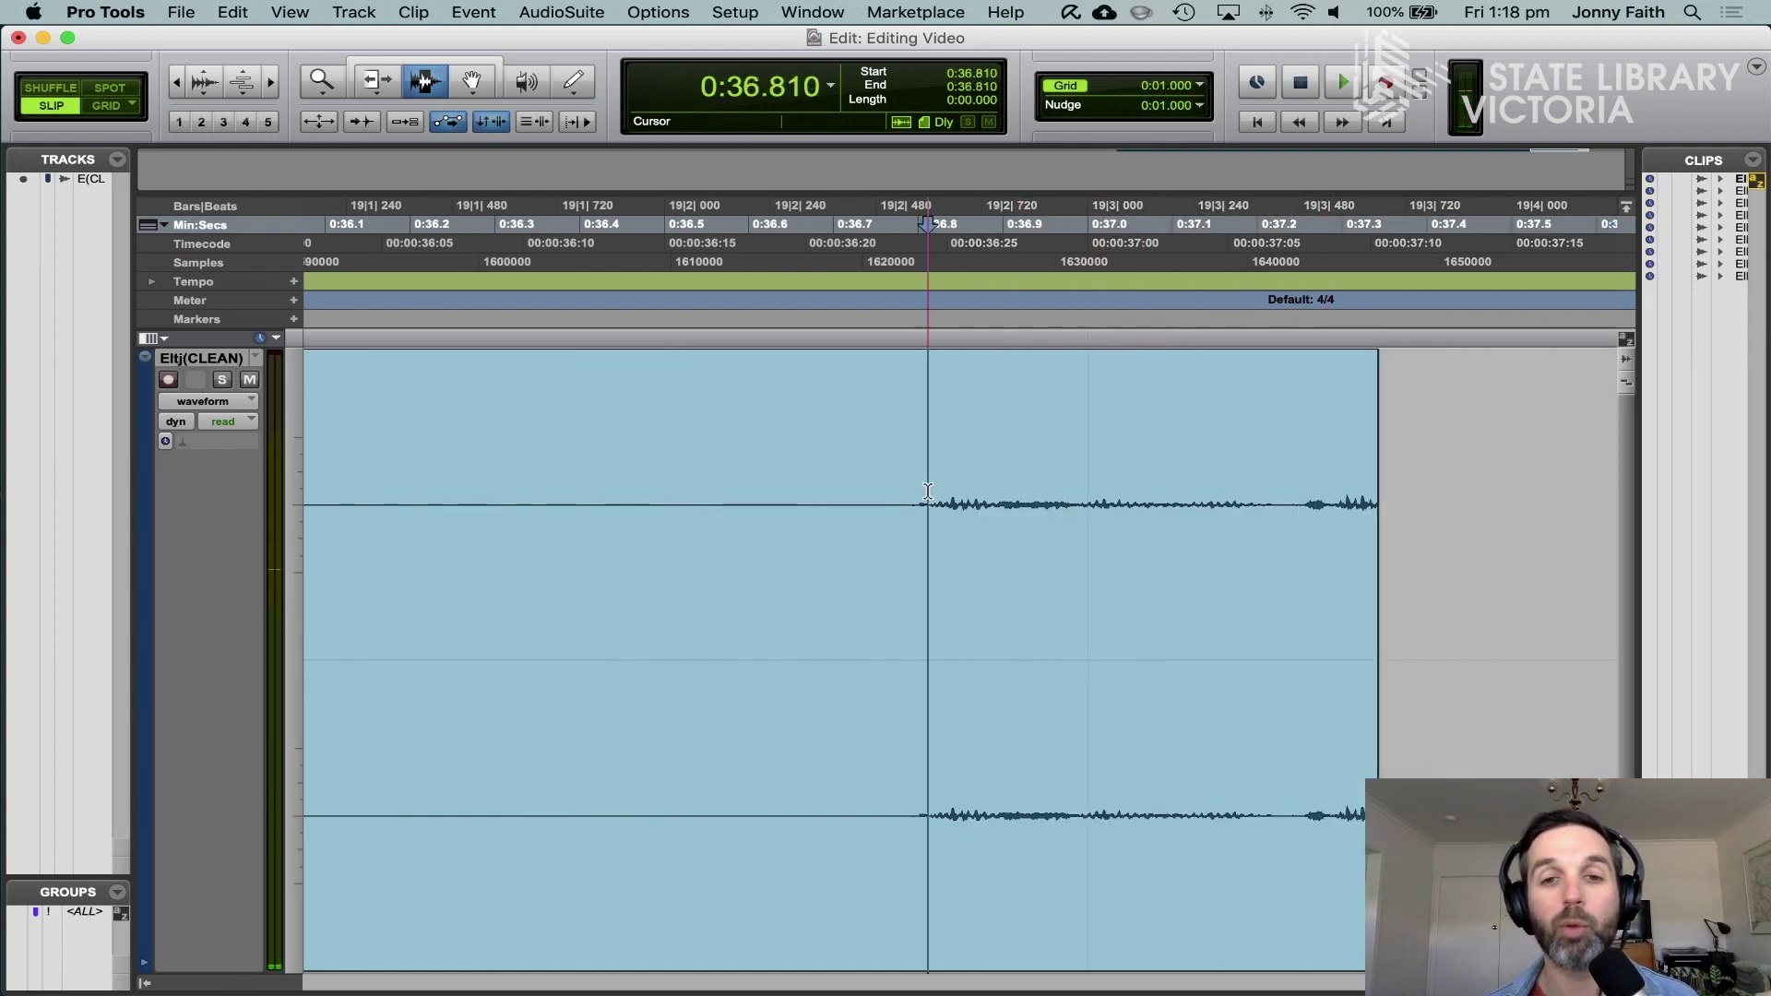
{"action": "left_click_drag", "start_coordinate": [867, 492], "coordinate": [1561, 488]}
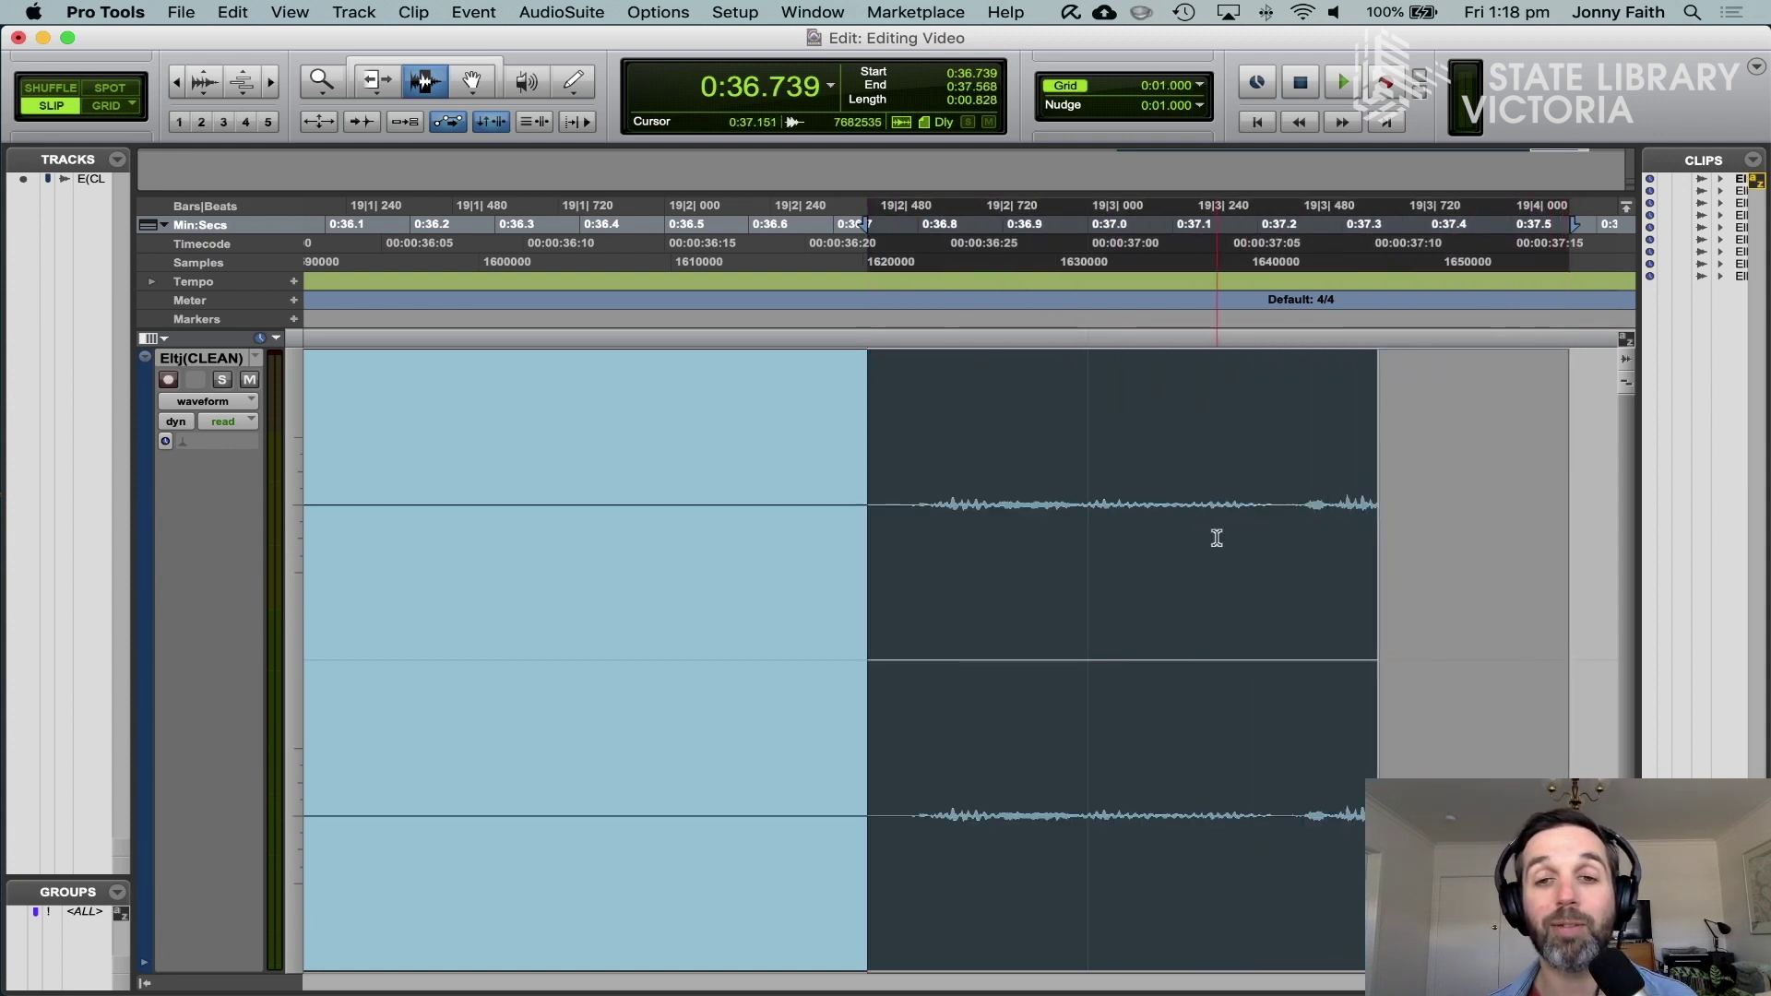
{"action": "key", "text": "space"}
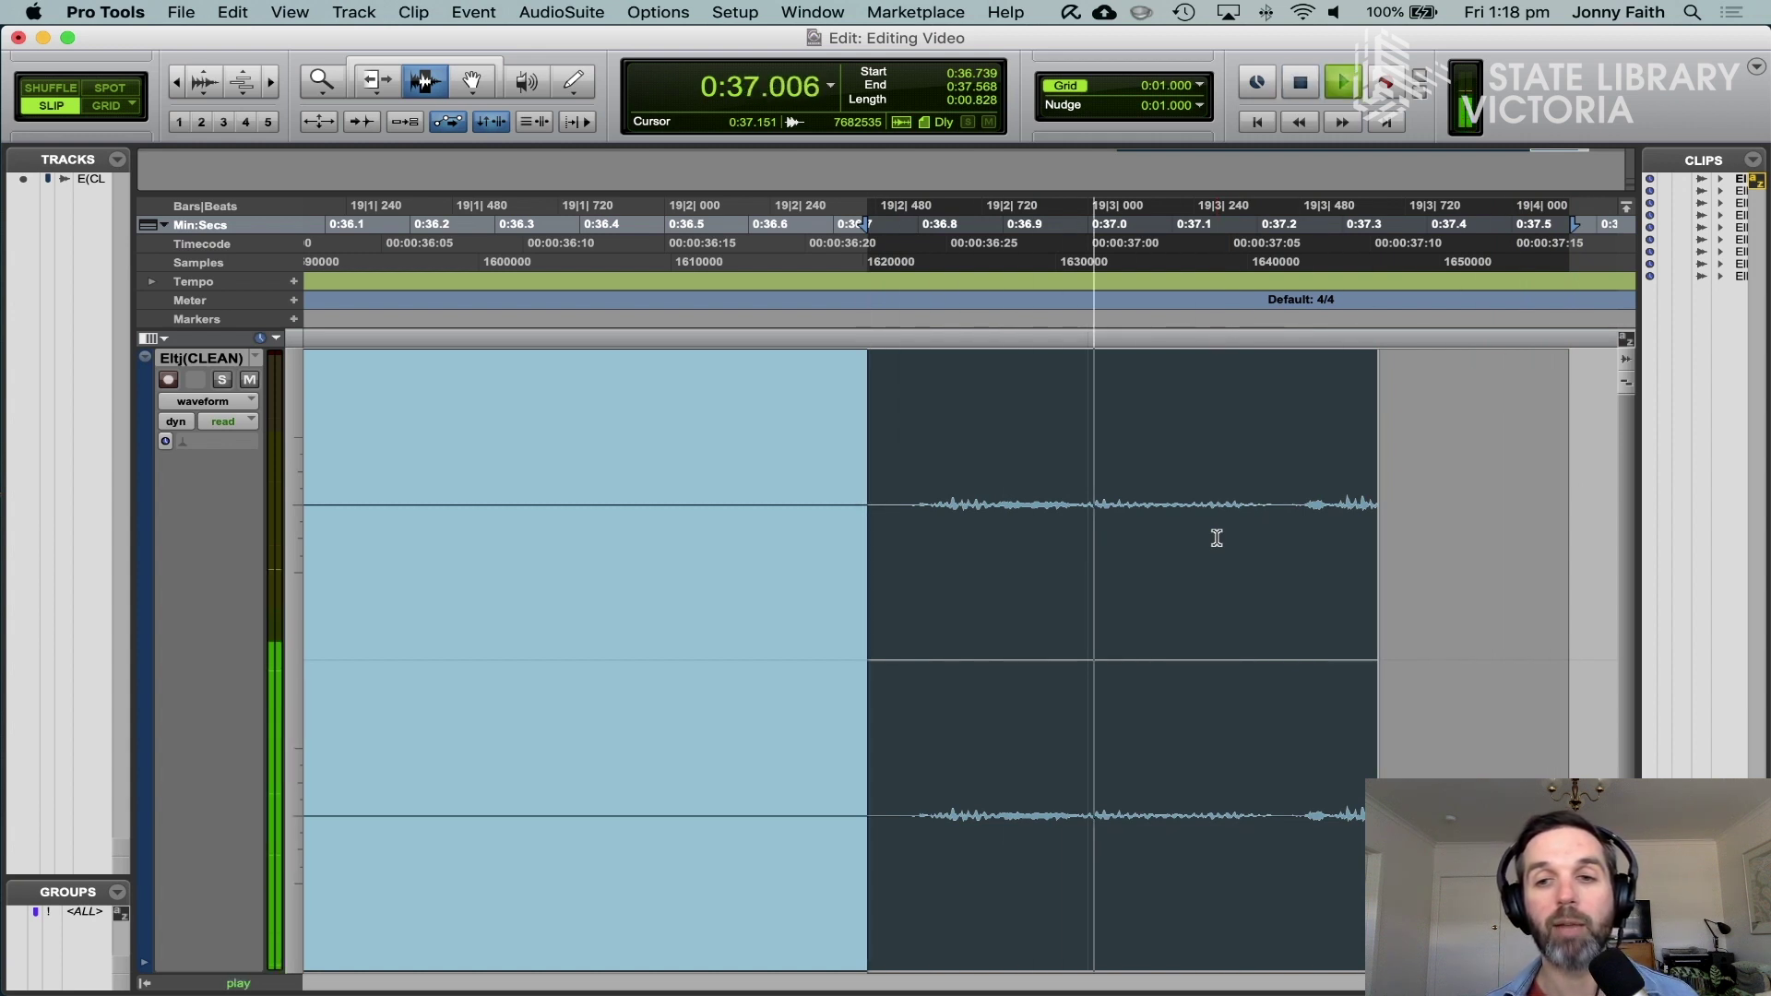
{"action": "key", "text": "space"}
{"action": "left_click", "coordinate": [1488, 563]}
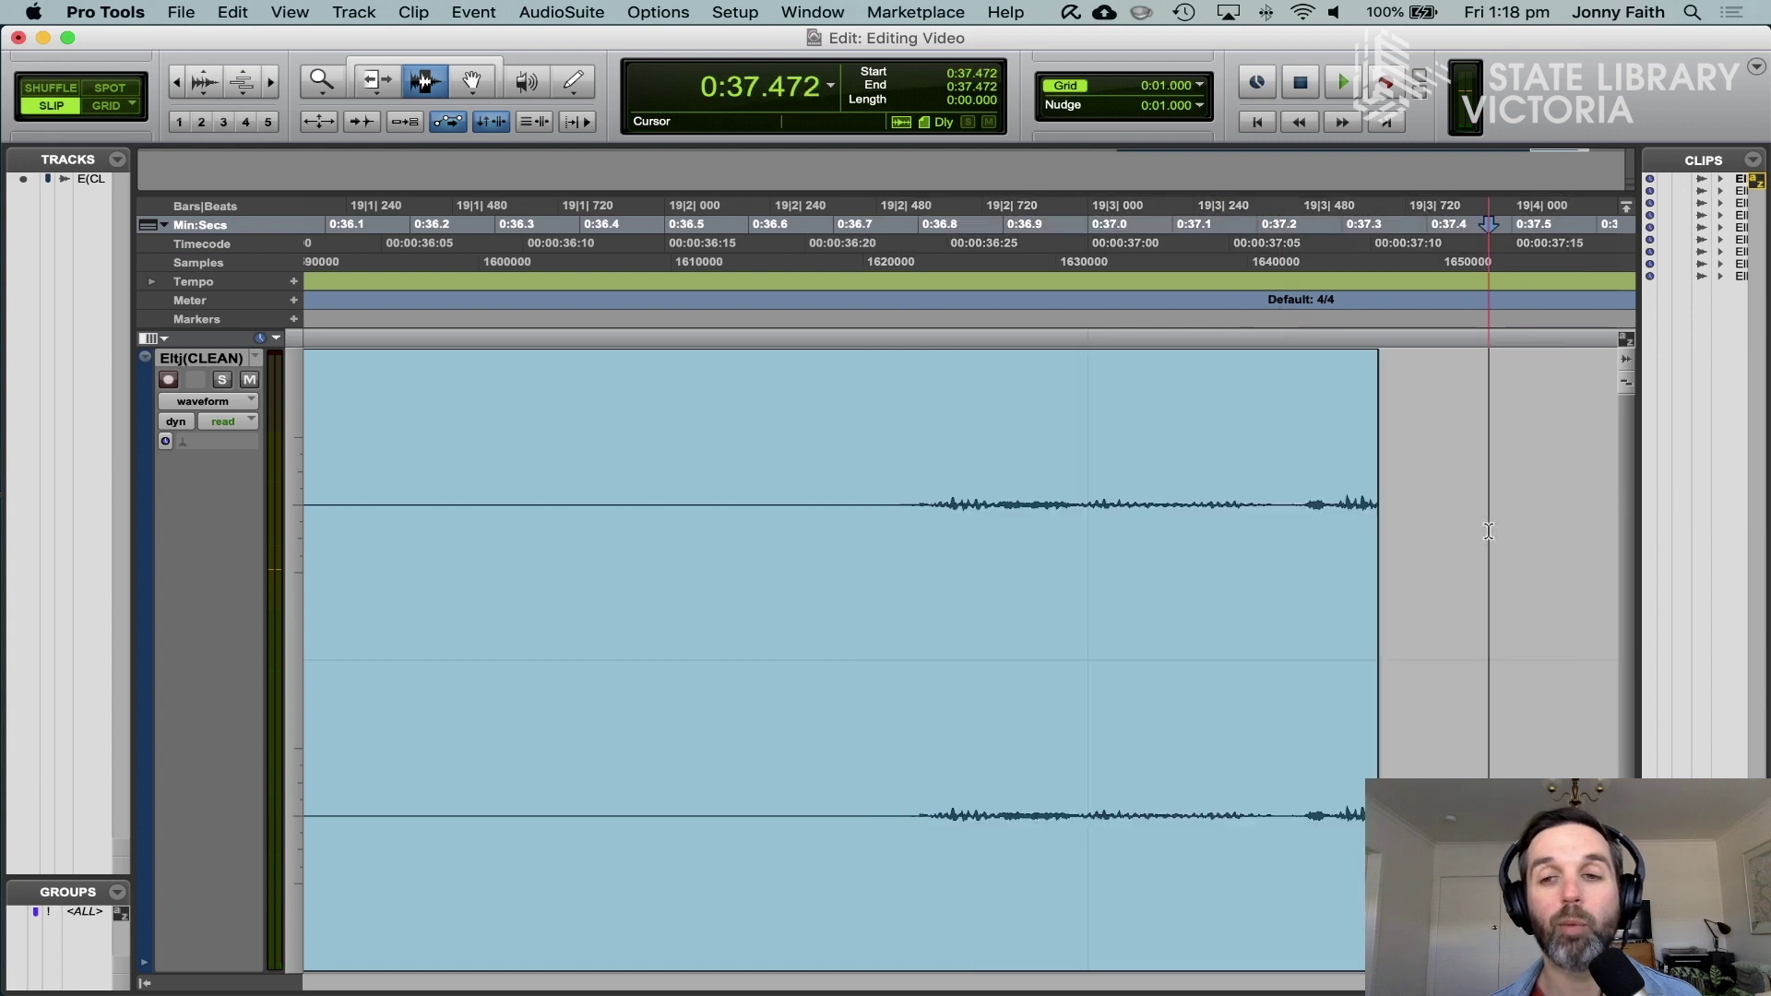
Step: Try a fade-out over 0:37.246 to 0:37.421 with a reshaped Standard, Equal Power curve
{"action": "scroll", "coordinate": [1390, 581], "scroll_direction": "right", "scroll_amount": 5}
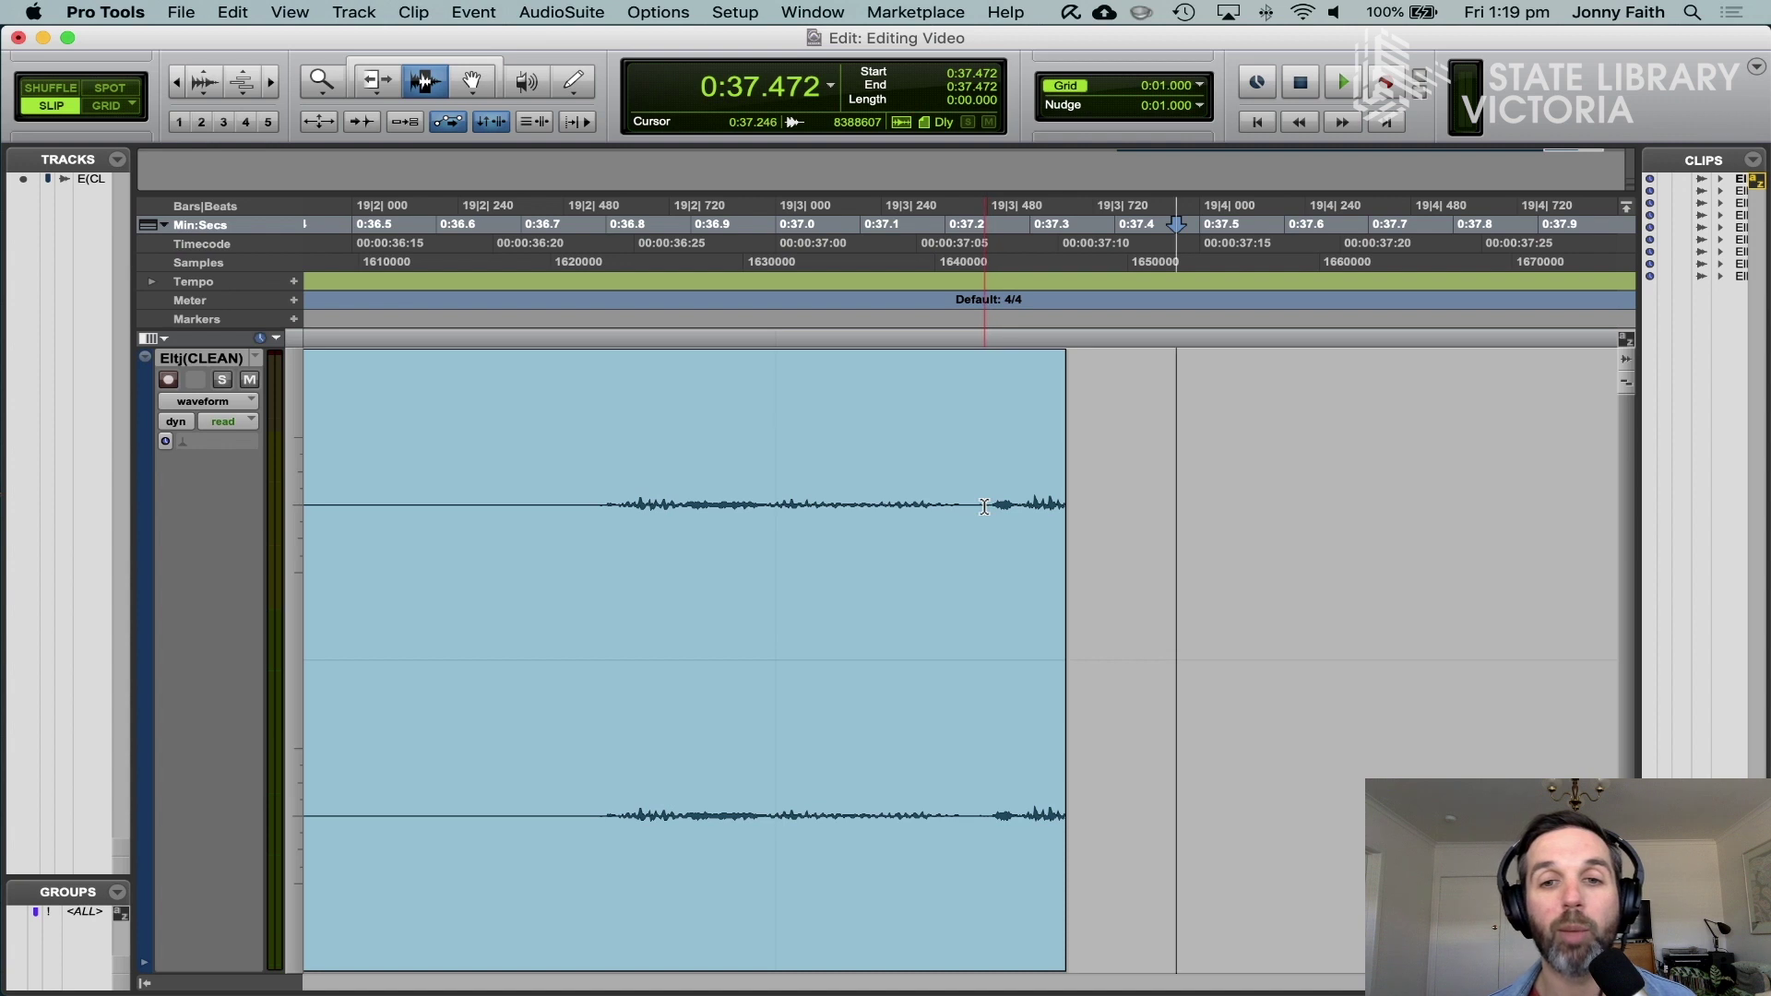
{"action": "left_click_drag", "start_coordinate": [984, 505], "coordinate": [1132, 511]}
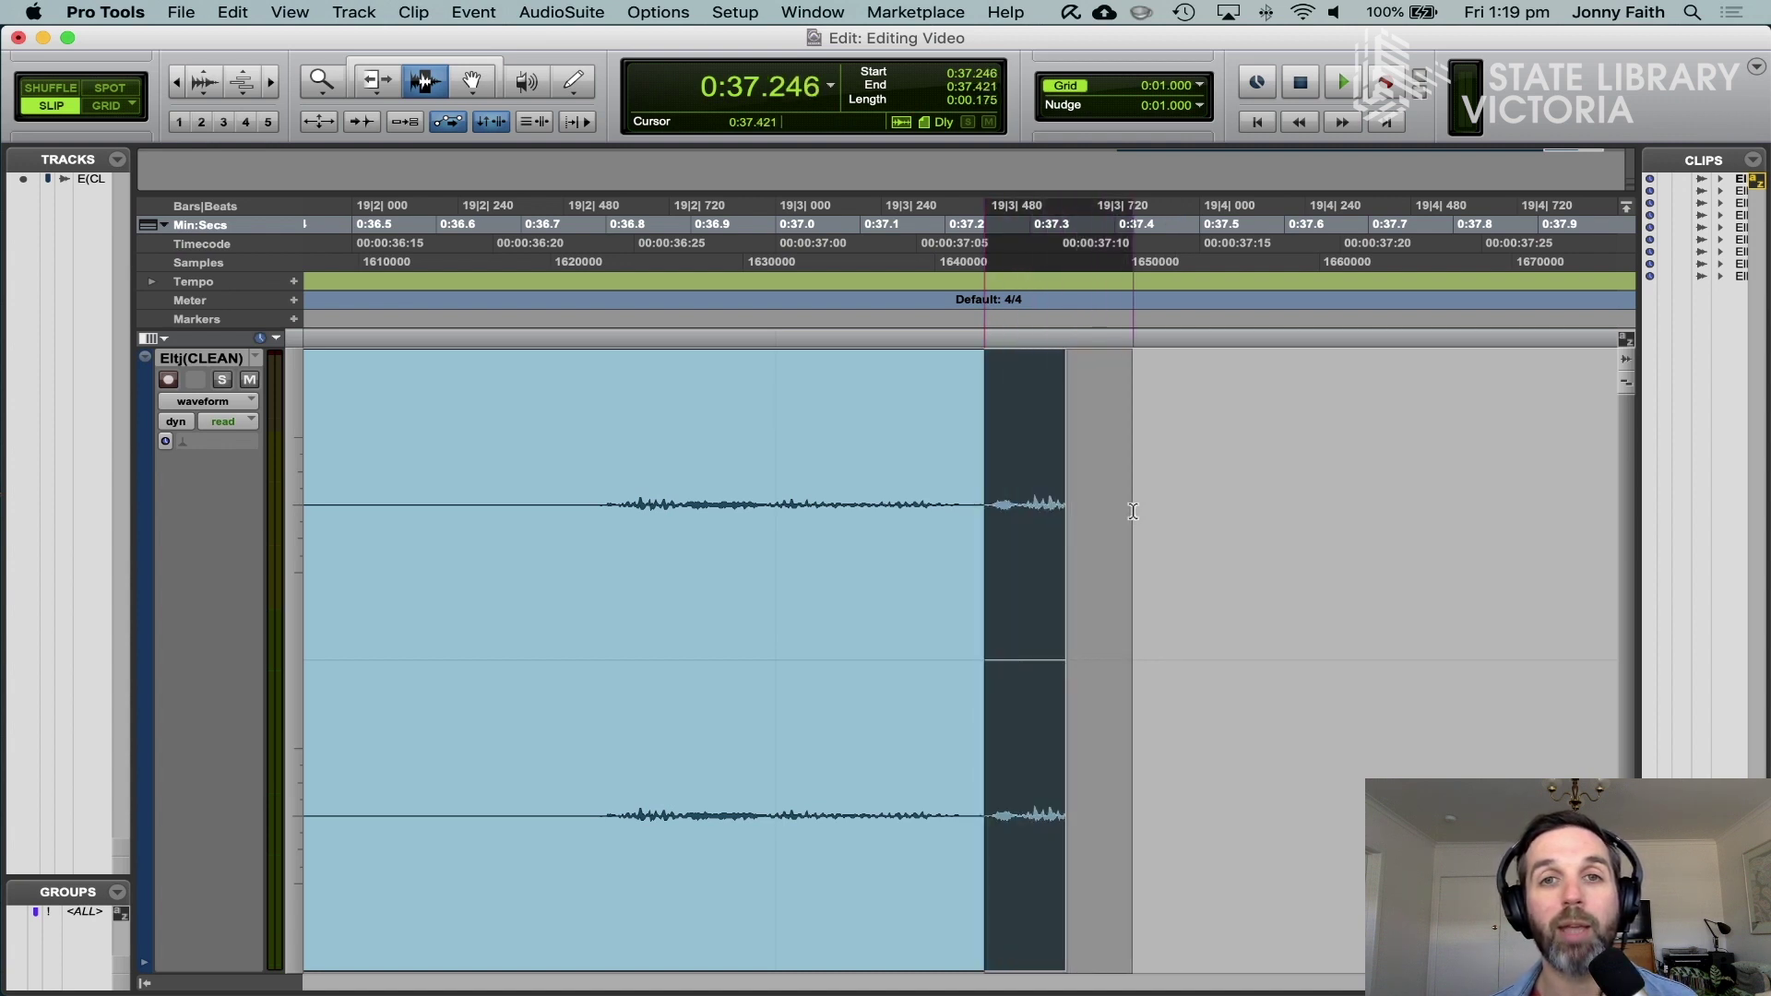
{"action": "left_click_drag", "start_coordinate": [1134, 511], "coordinate": [1133, 511]}
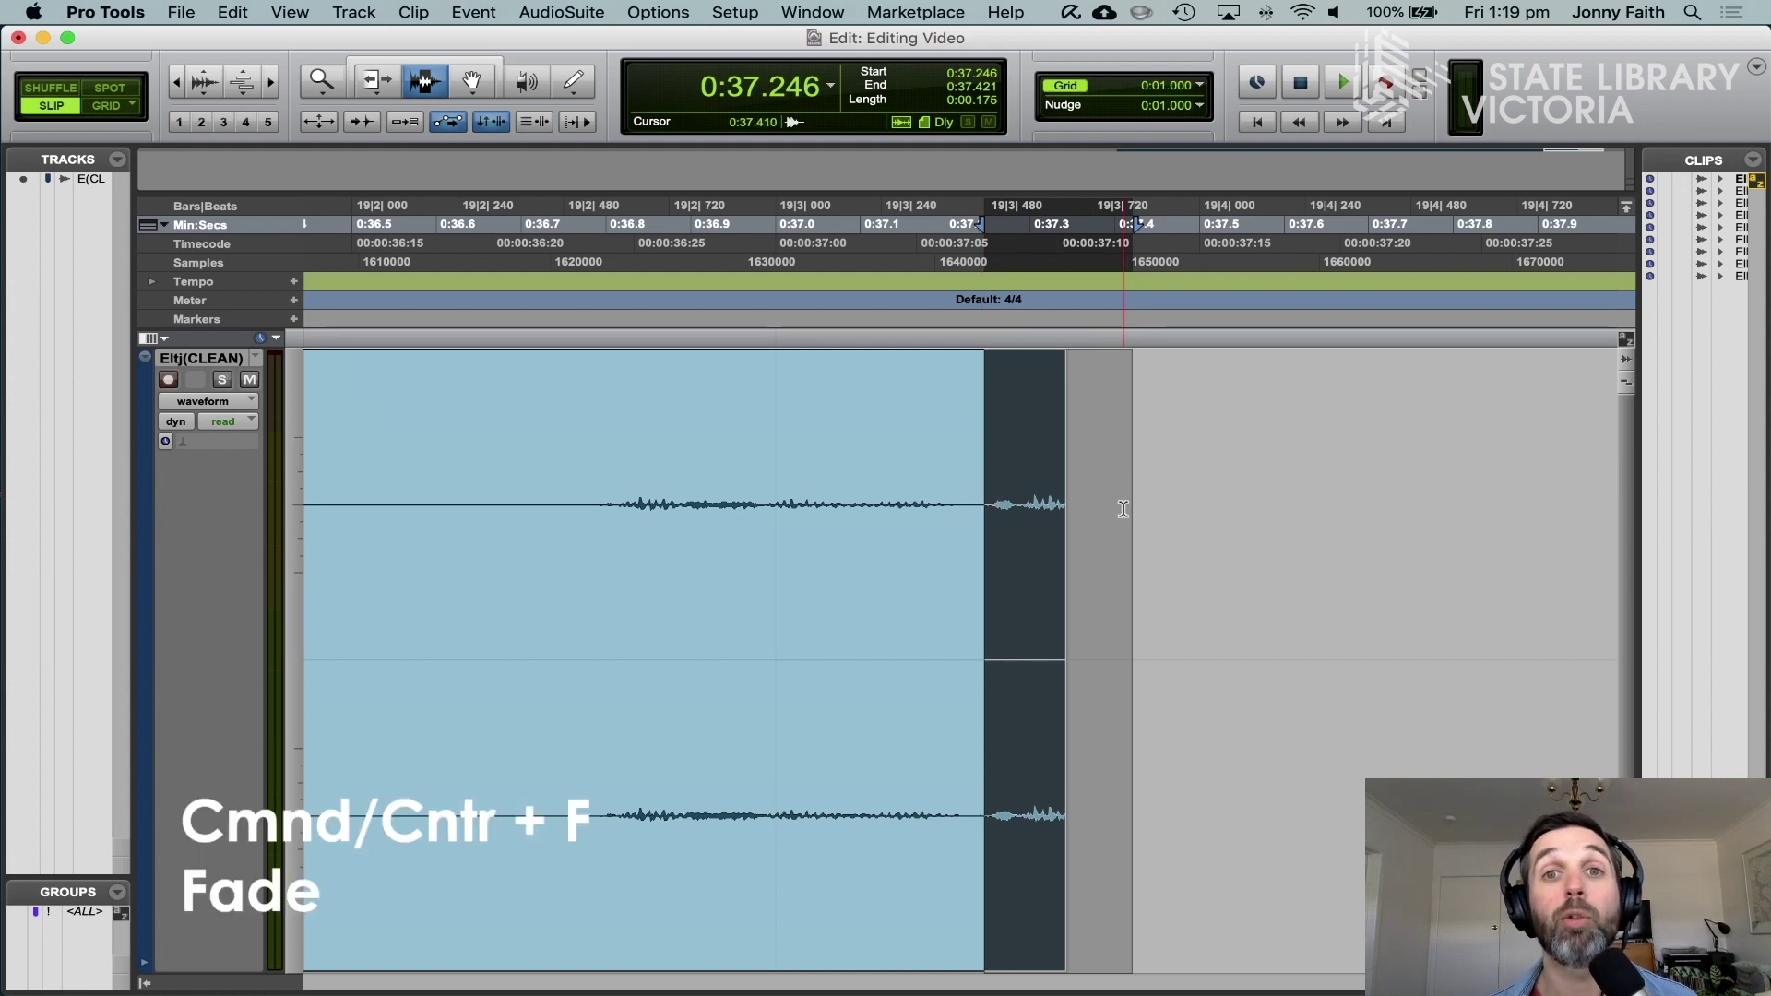
{"action": "key", "text": "super+f"}
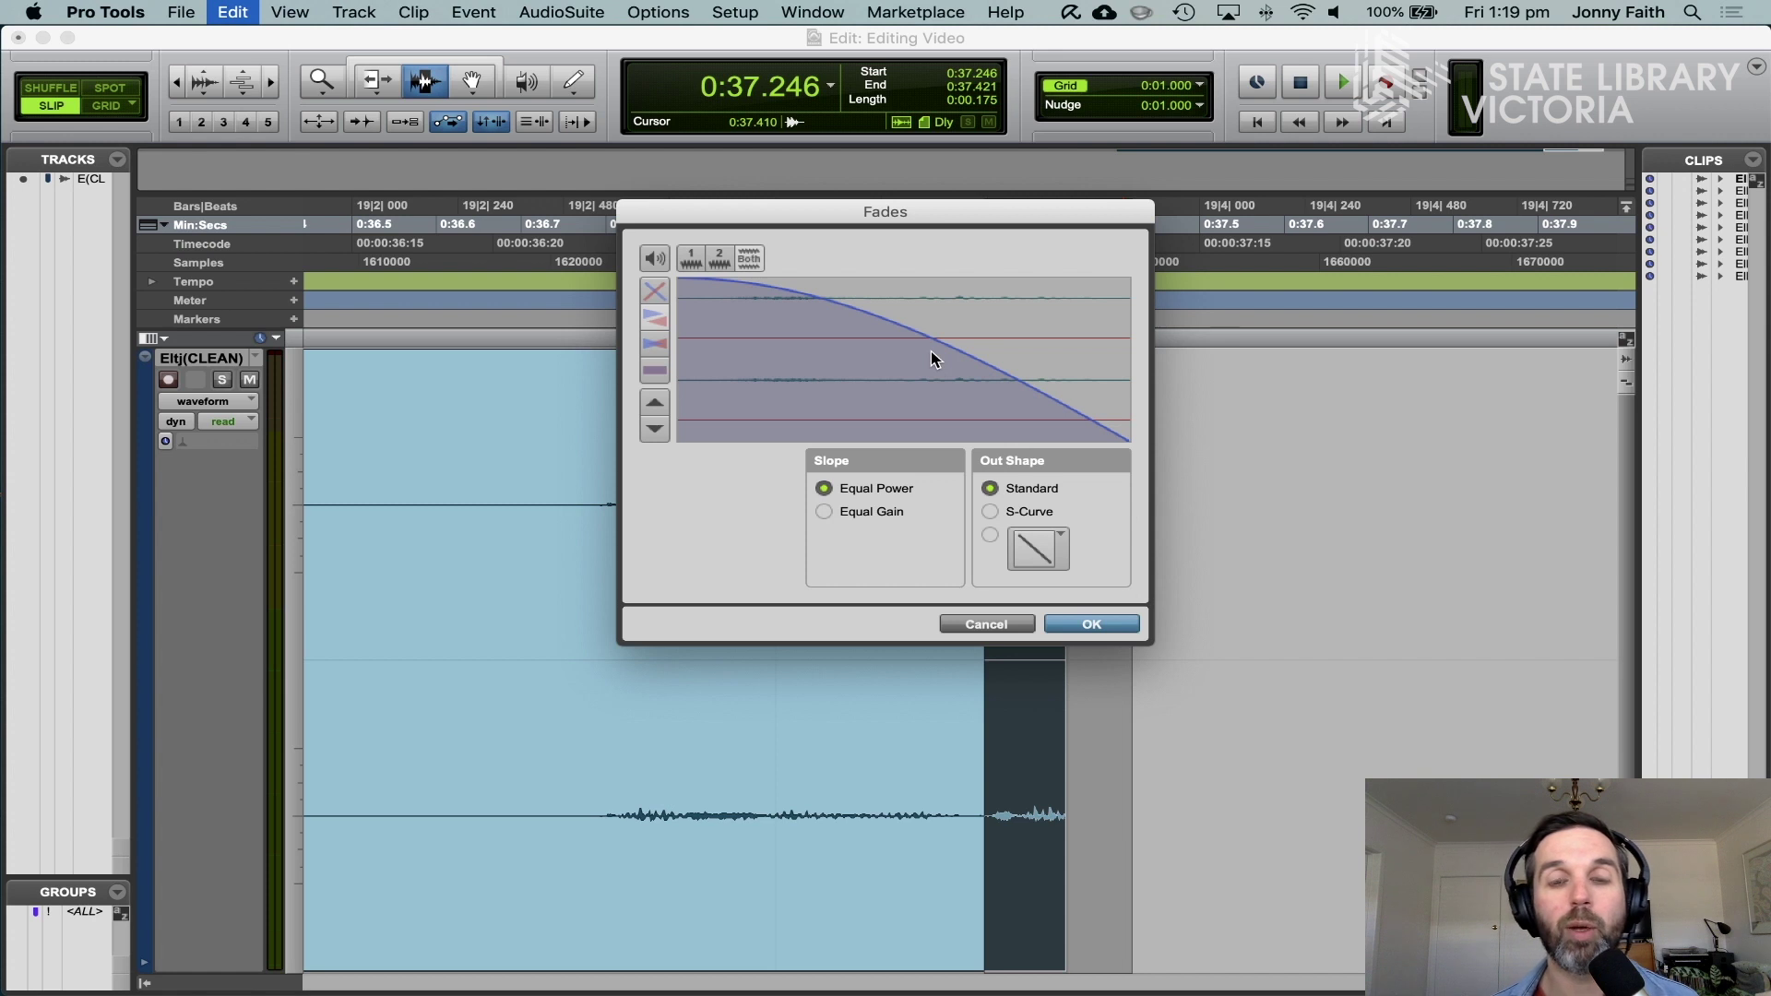
{"action": "left_click_drag", "start_coordinate": [931, 358], "coordinate": [901, 387]}
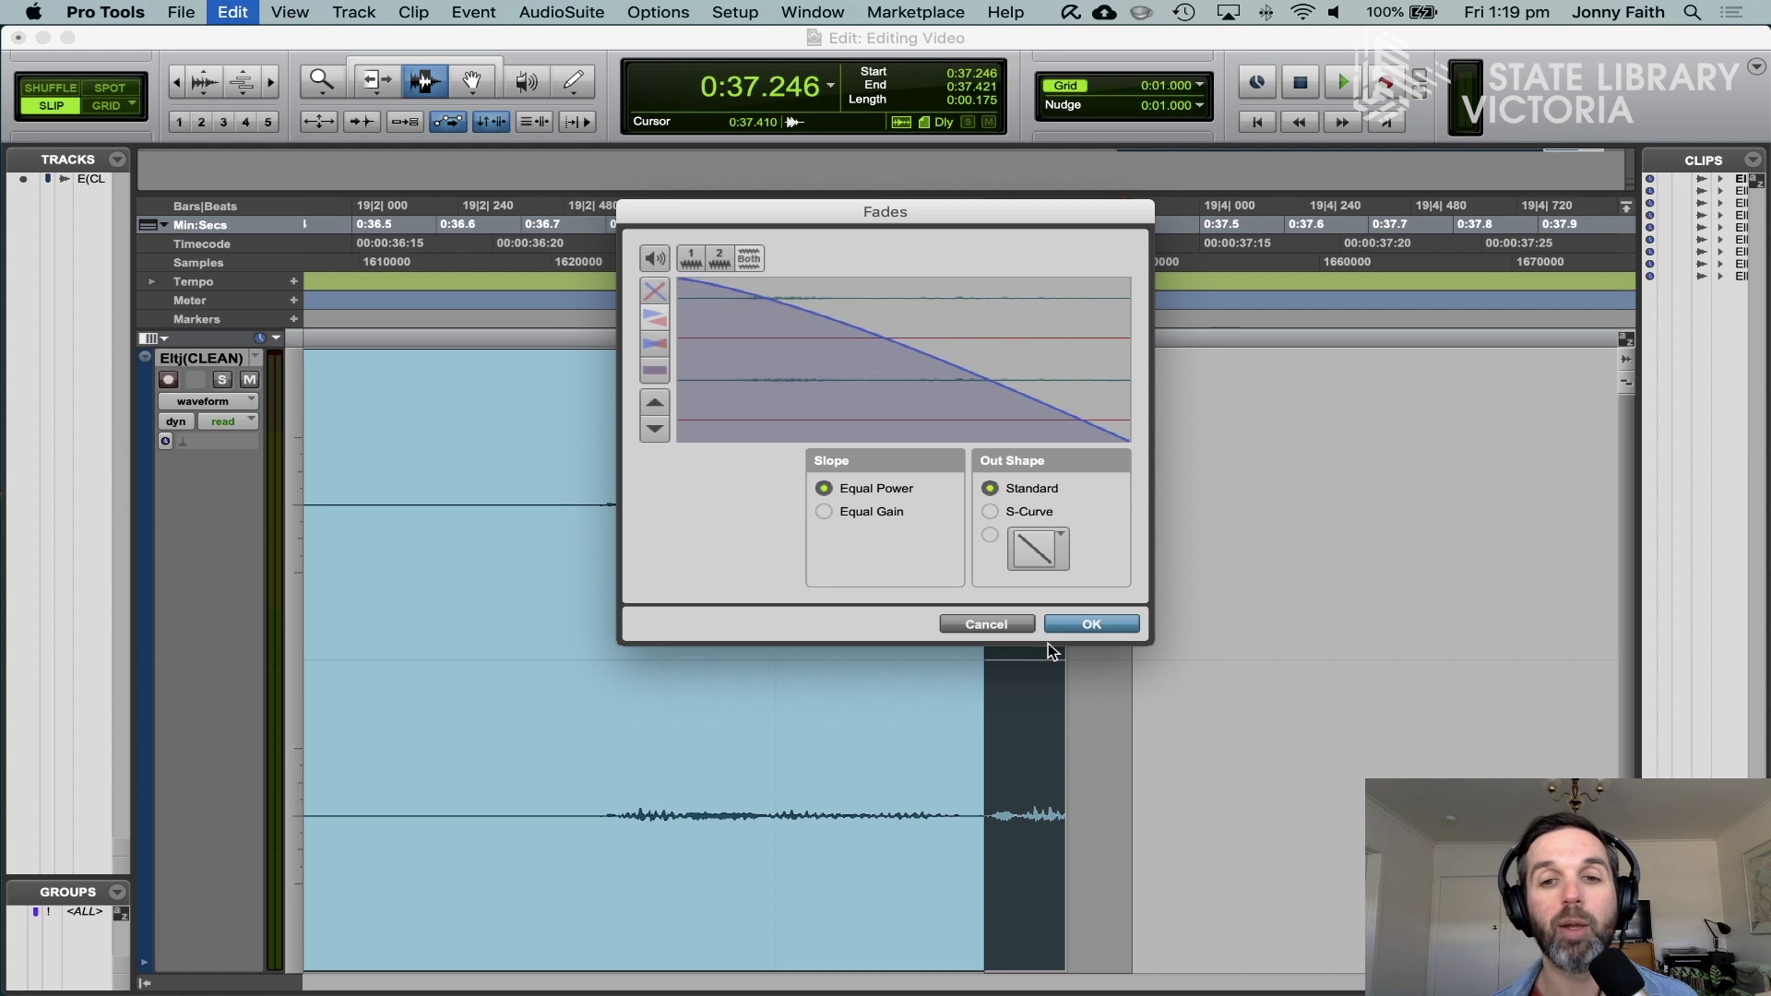
{"action": "left_click", "coordinate": [985, 623]}
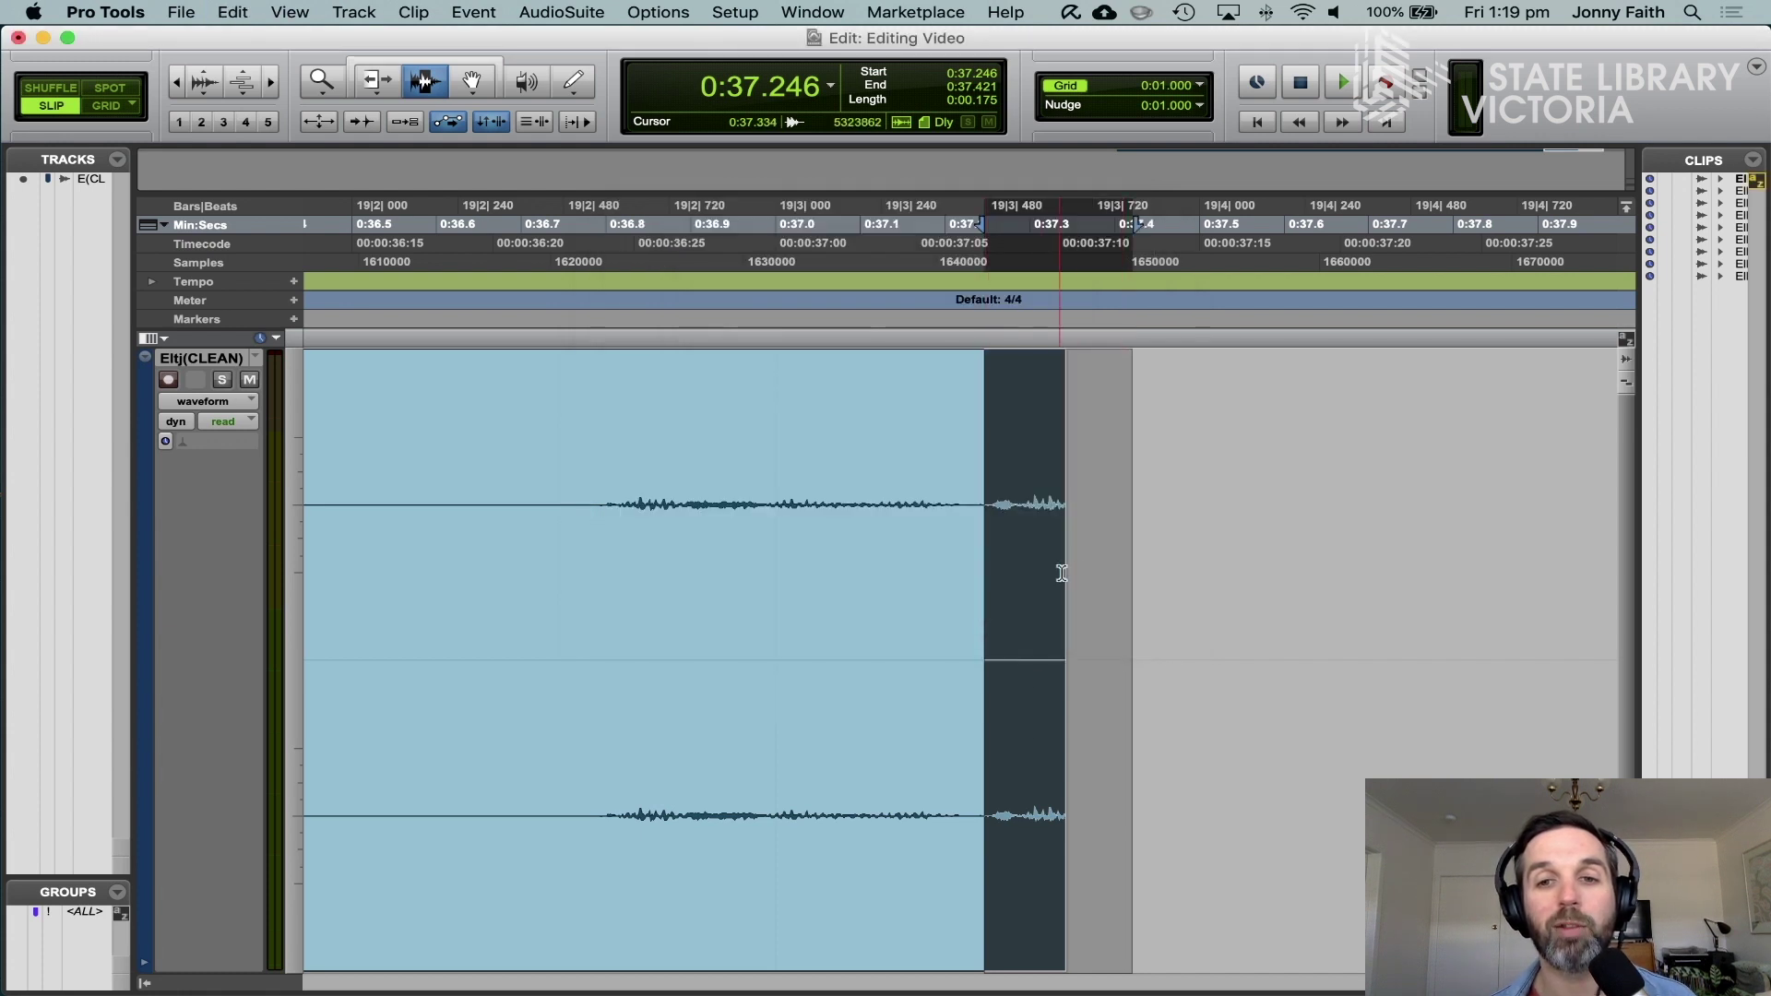
Step: Select the very end of the clip from 0:37.339 to 0:37.346 and apply a short fade-out
{"action": "left_click", "coordinate": [1073, 503]}
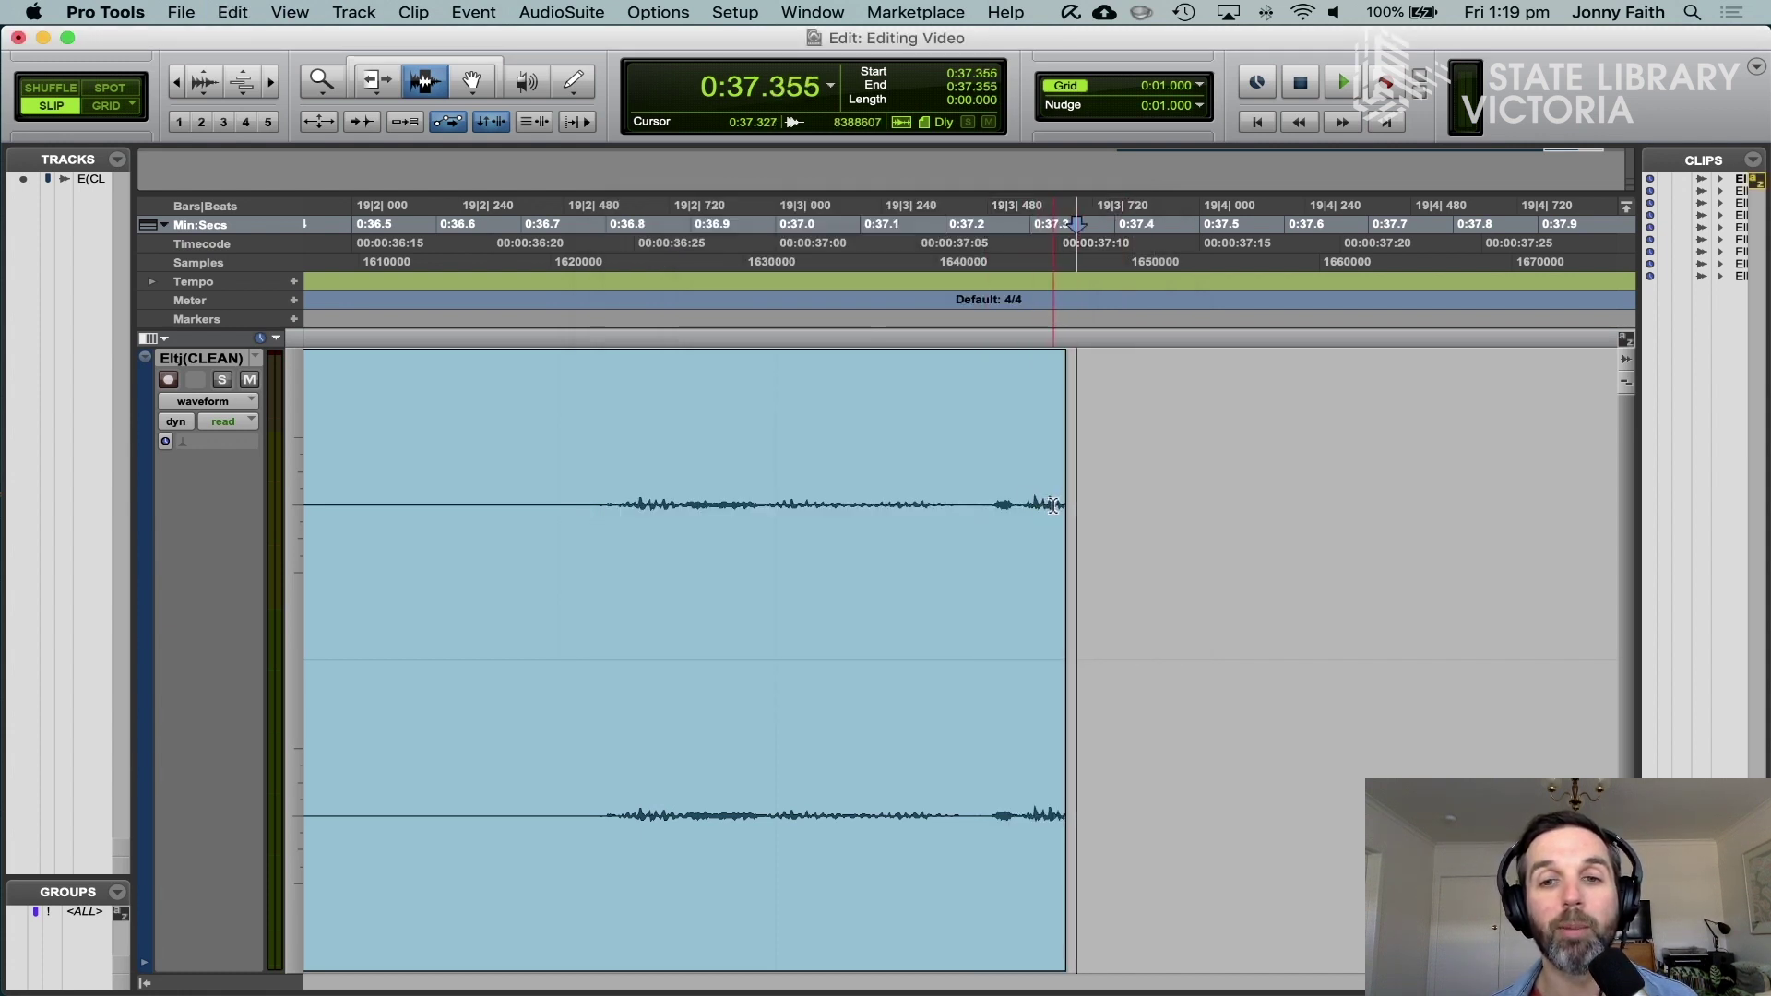
{"action": "left_click_drag", "start_coordinate": [1053, 505], "coordinate": [1077, 507]}
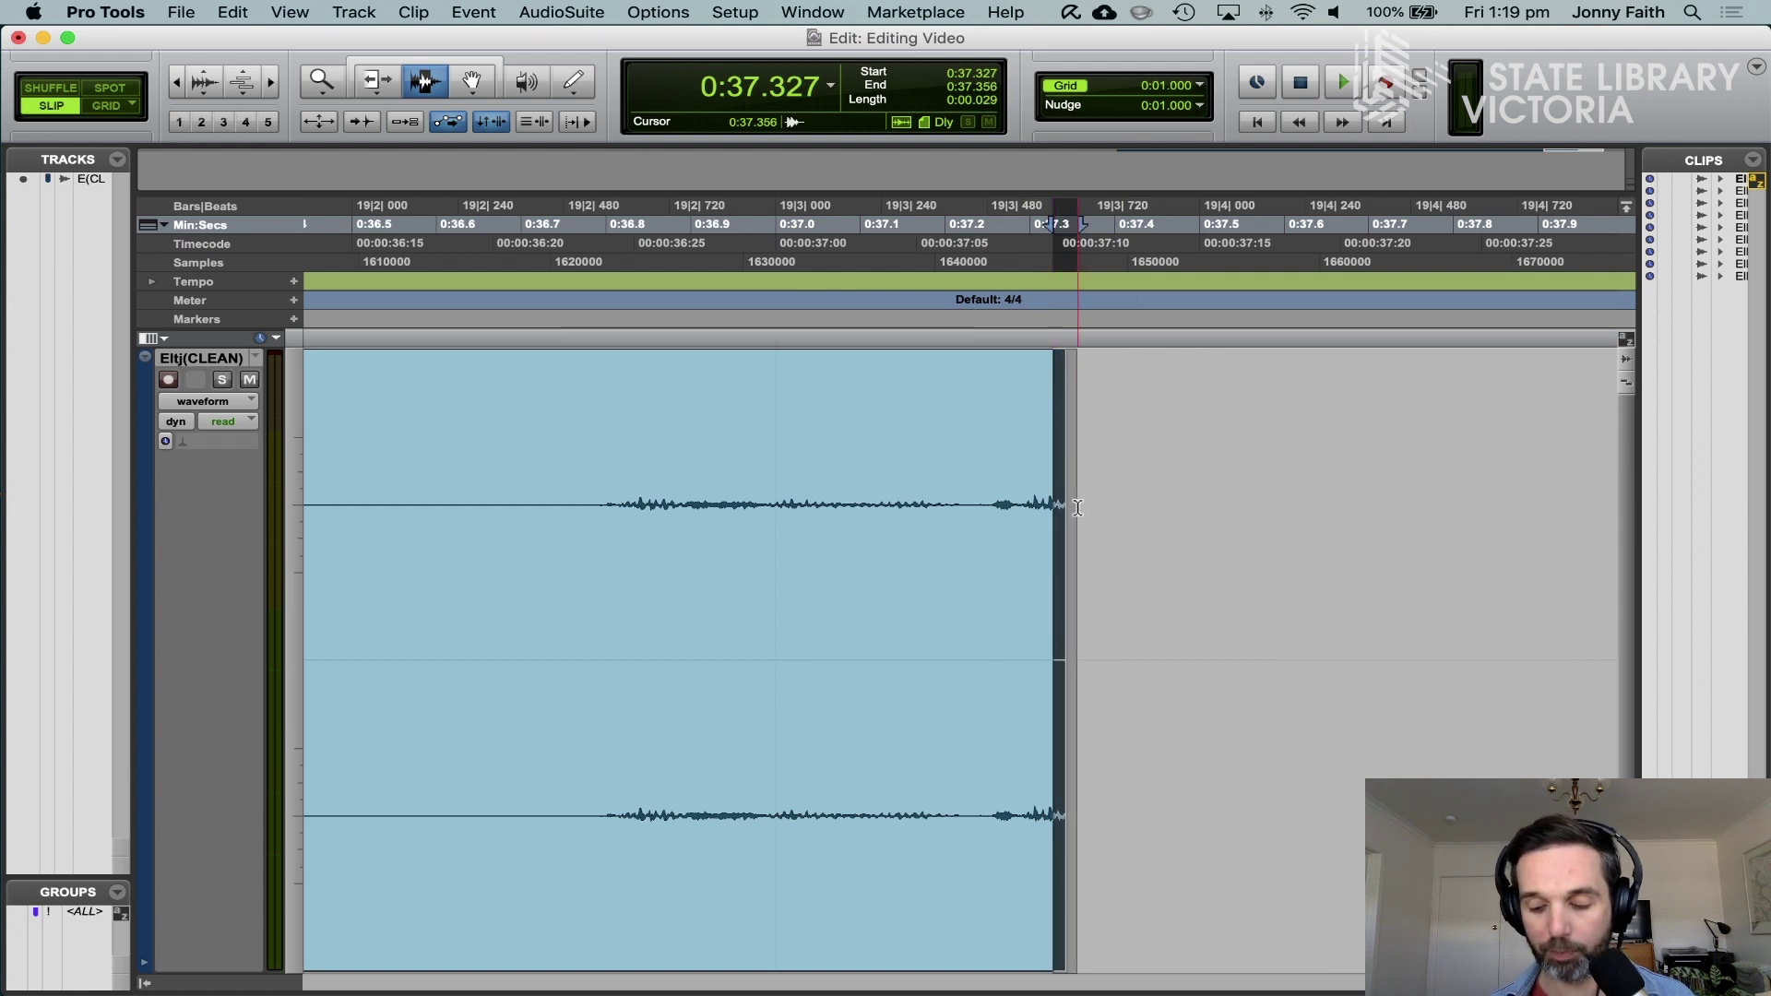
{"action": "key", "text": "super+bracketright"}
{"action": "key", "text": "super+bracketright"}
{"action": "key", "text": "super+bracketright"}
{"action": "key", "text": "super+bracketright"}
{"action": "key", "text": "super+bracketright"}
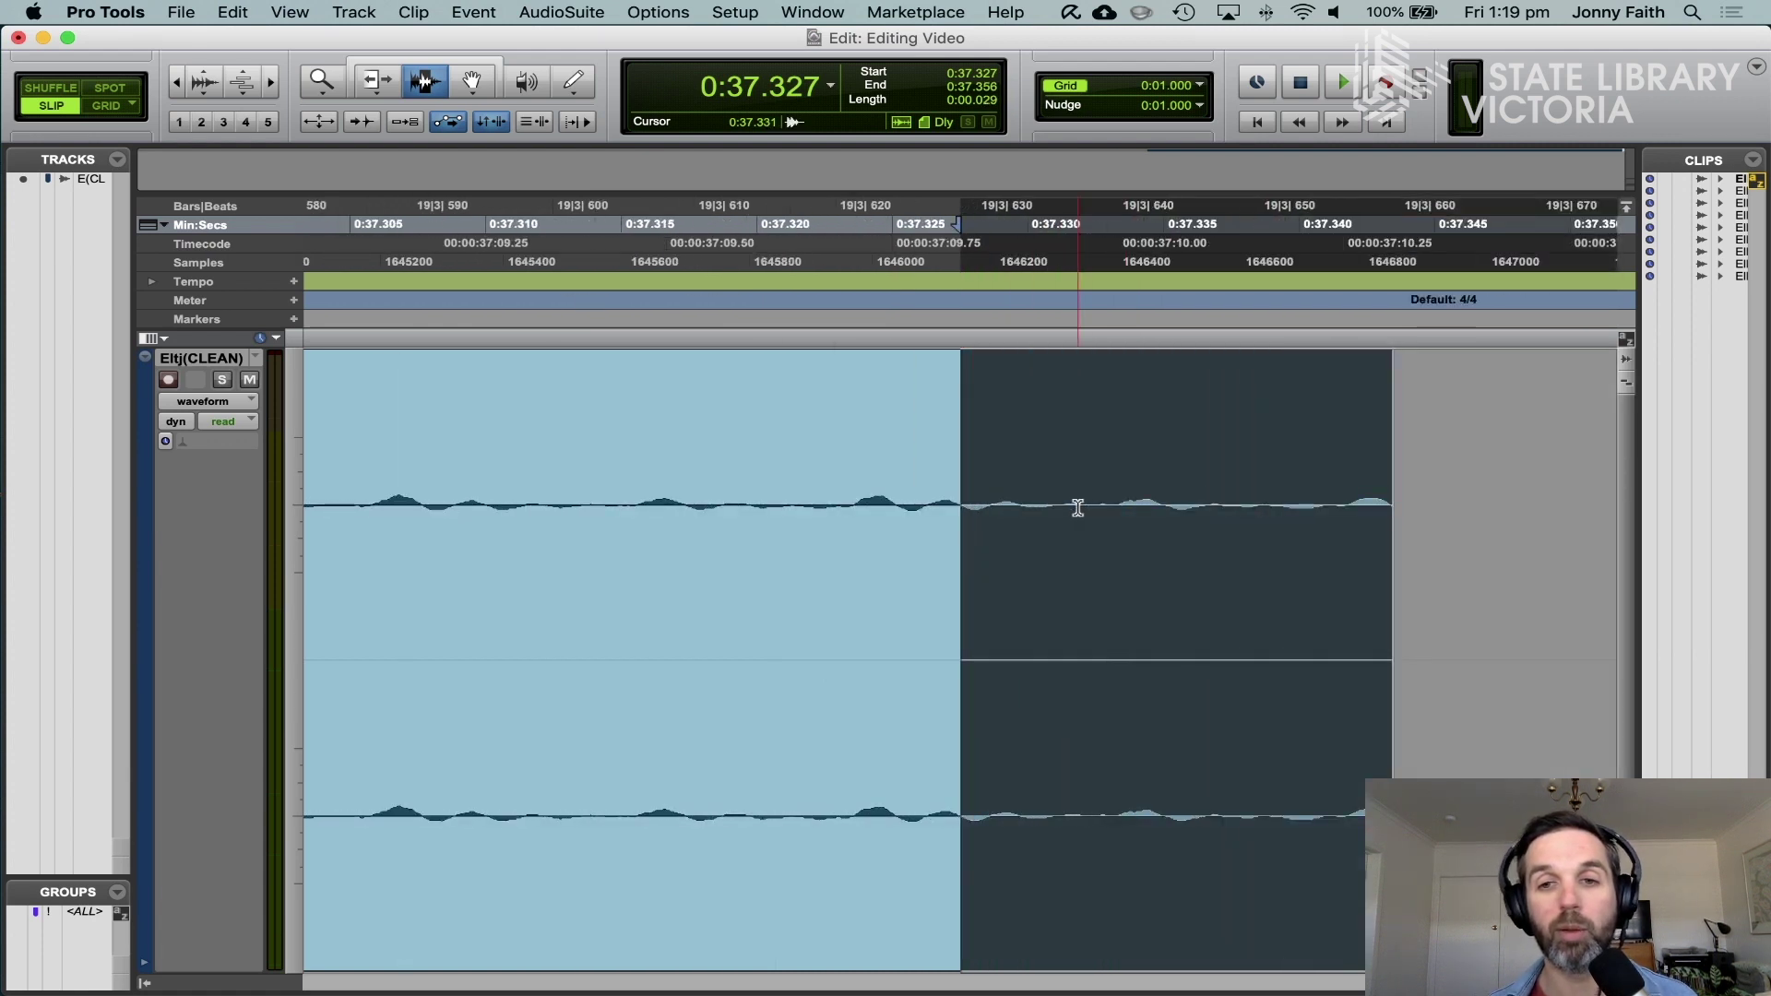
{"action": "left_click", "coordinate": [1119, 507]}
{"action": "left_click_drag", "start_coordinate": [1278, 502], "coordinate": [1471, 500]}
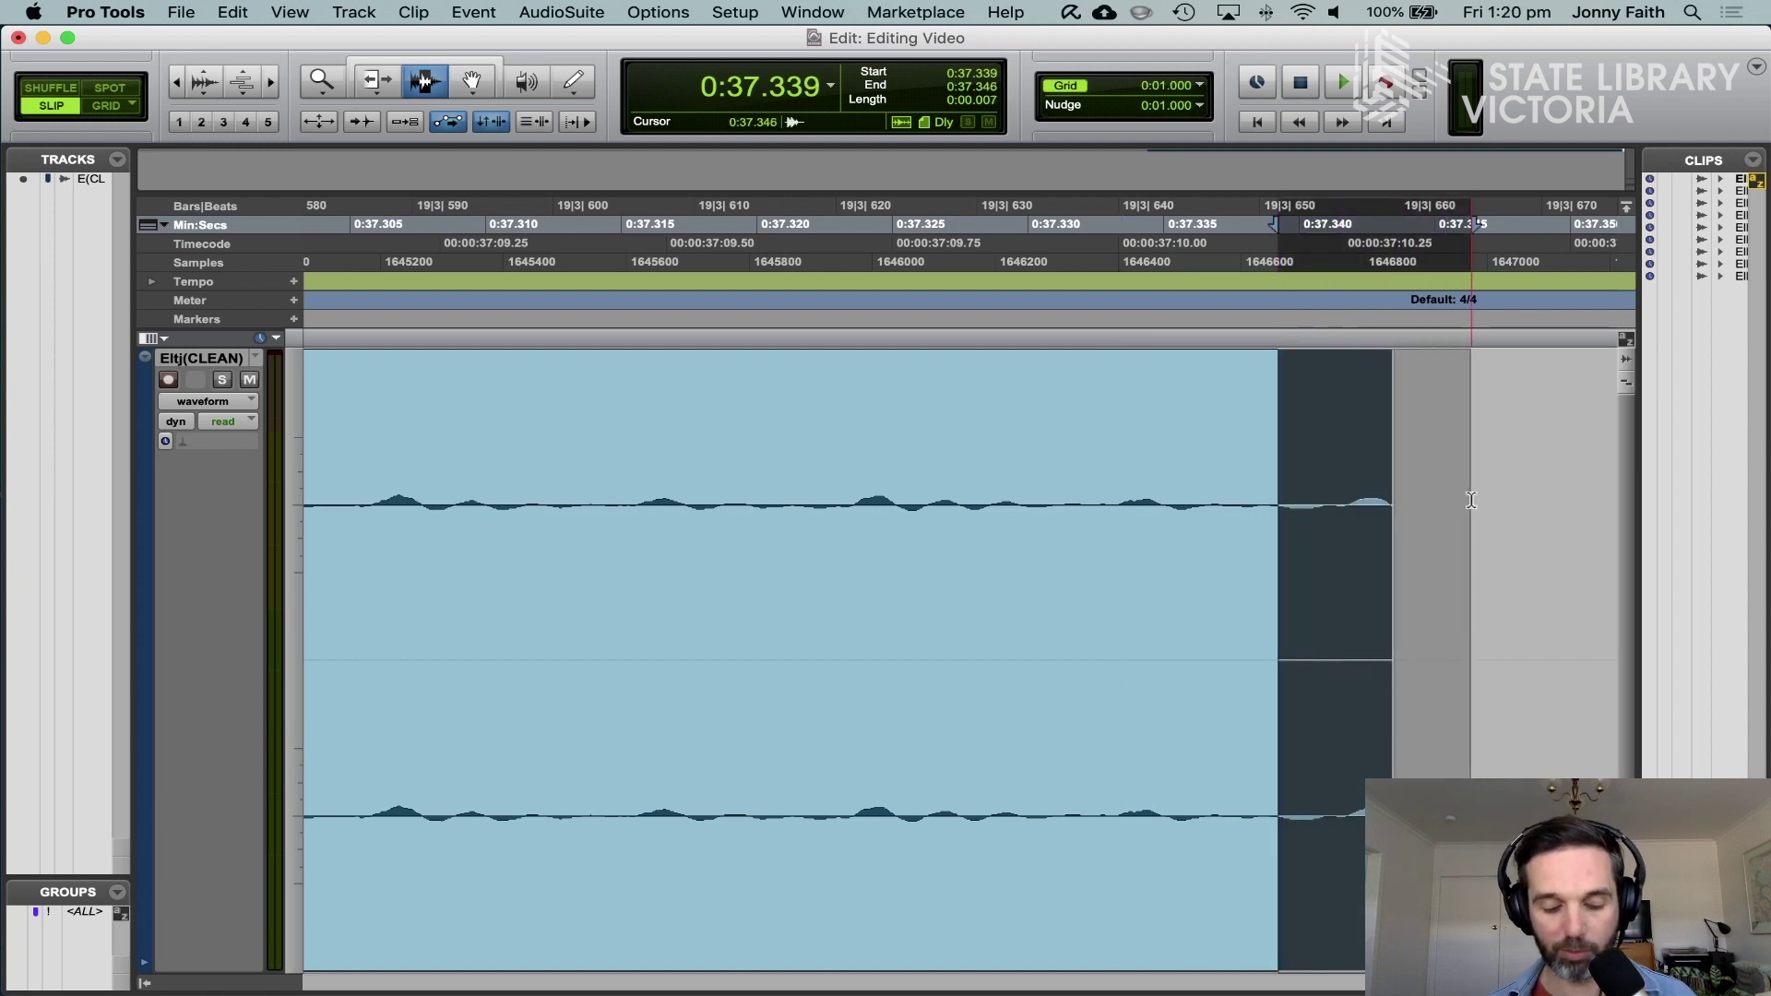
{"action": "key", "text": "super+f"}
{"action": "left_click", "coordinate": [1092, 624]}
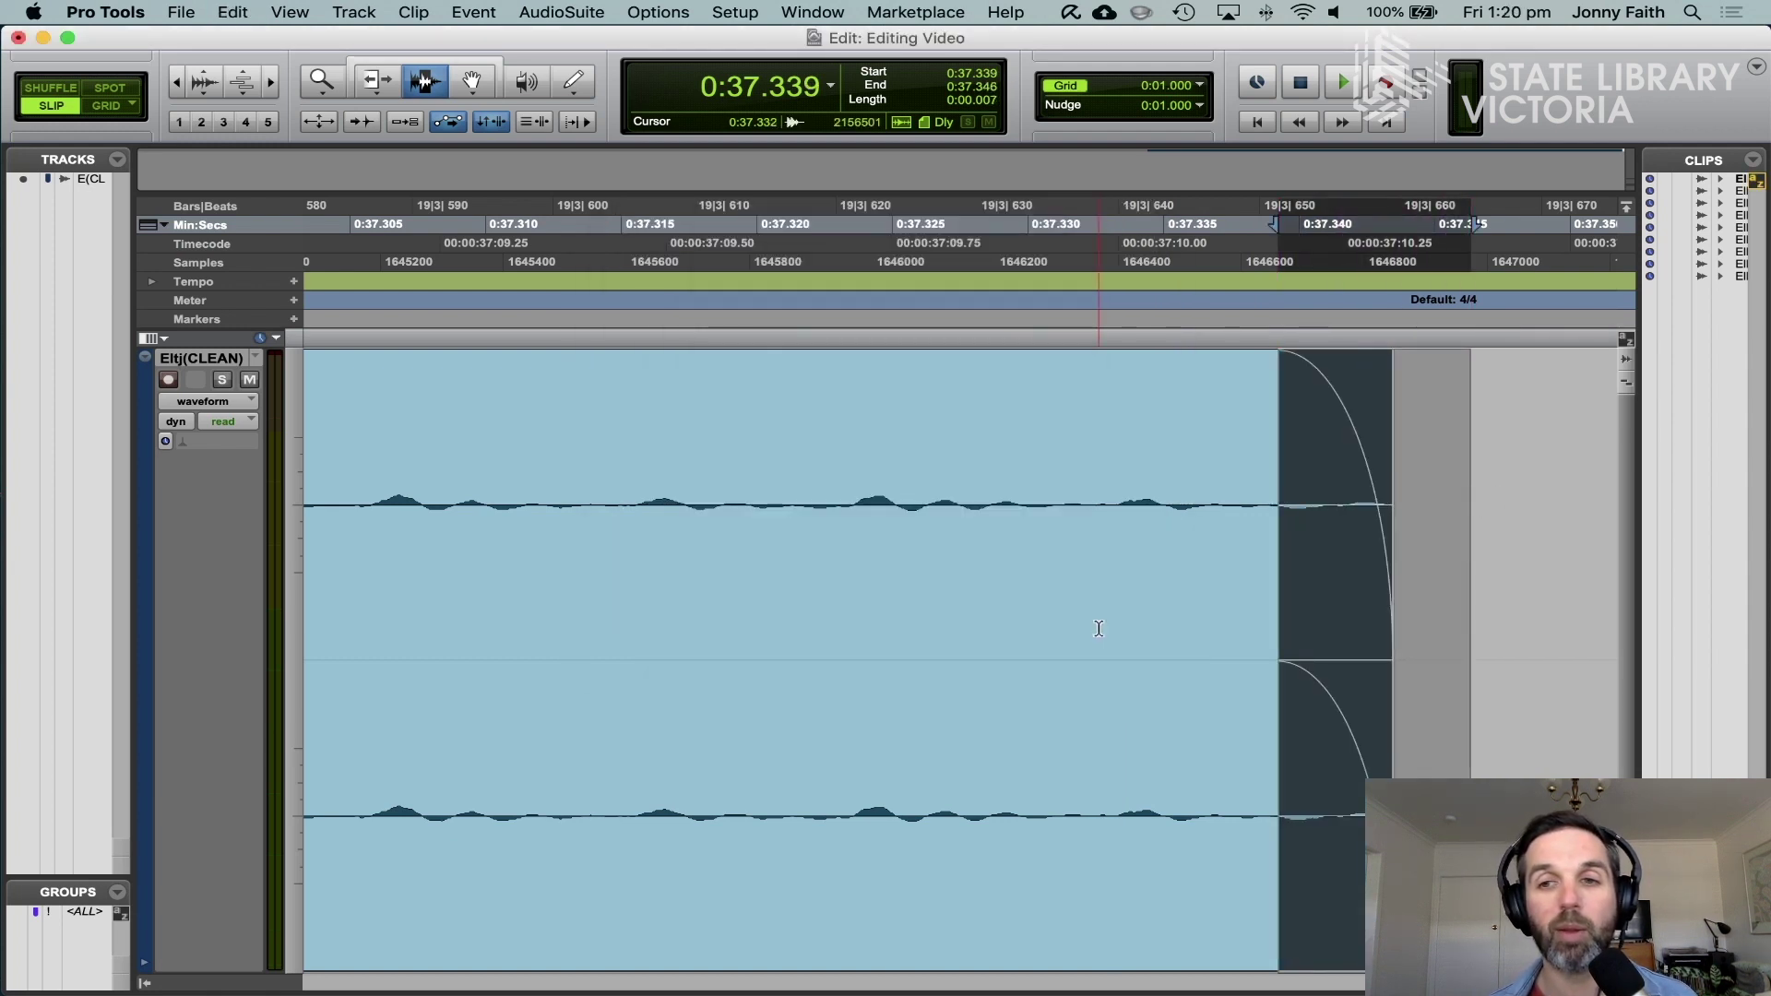
Step: Play the faded ending of the clip by selecting from 0:36.797 to 0:37.749
{"action": "key", "text": "super+bracketleft"}
{"action": "key", "text": "super+bracketleft"}
{"action": "key", "text": "super+bracketleft"}
{"action": "key", "text": "super+bracketleft"}
{"action": "key", "text": "super+bracketleft"}
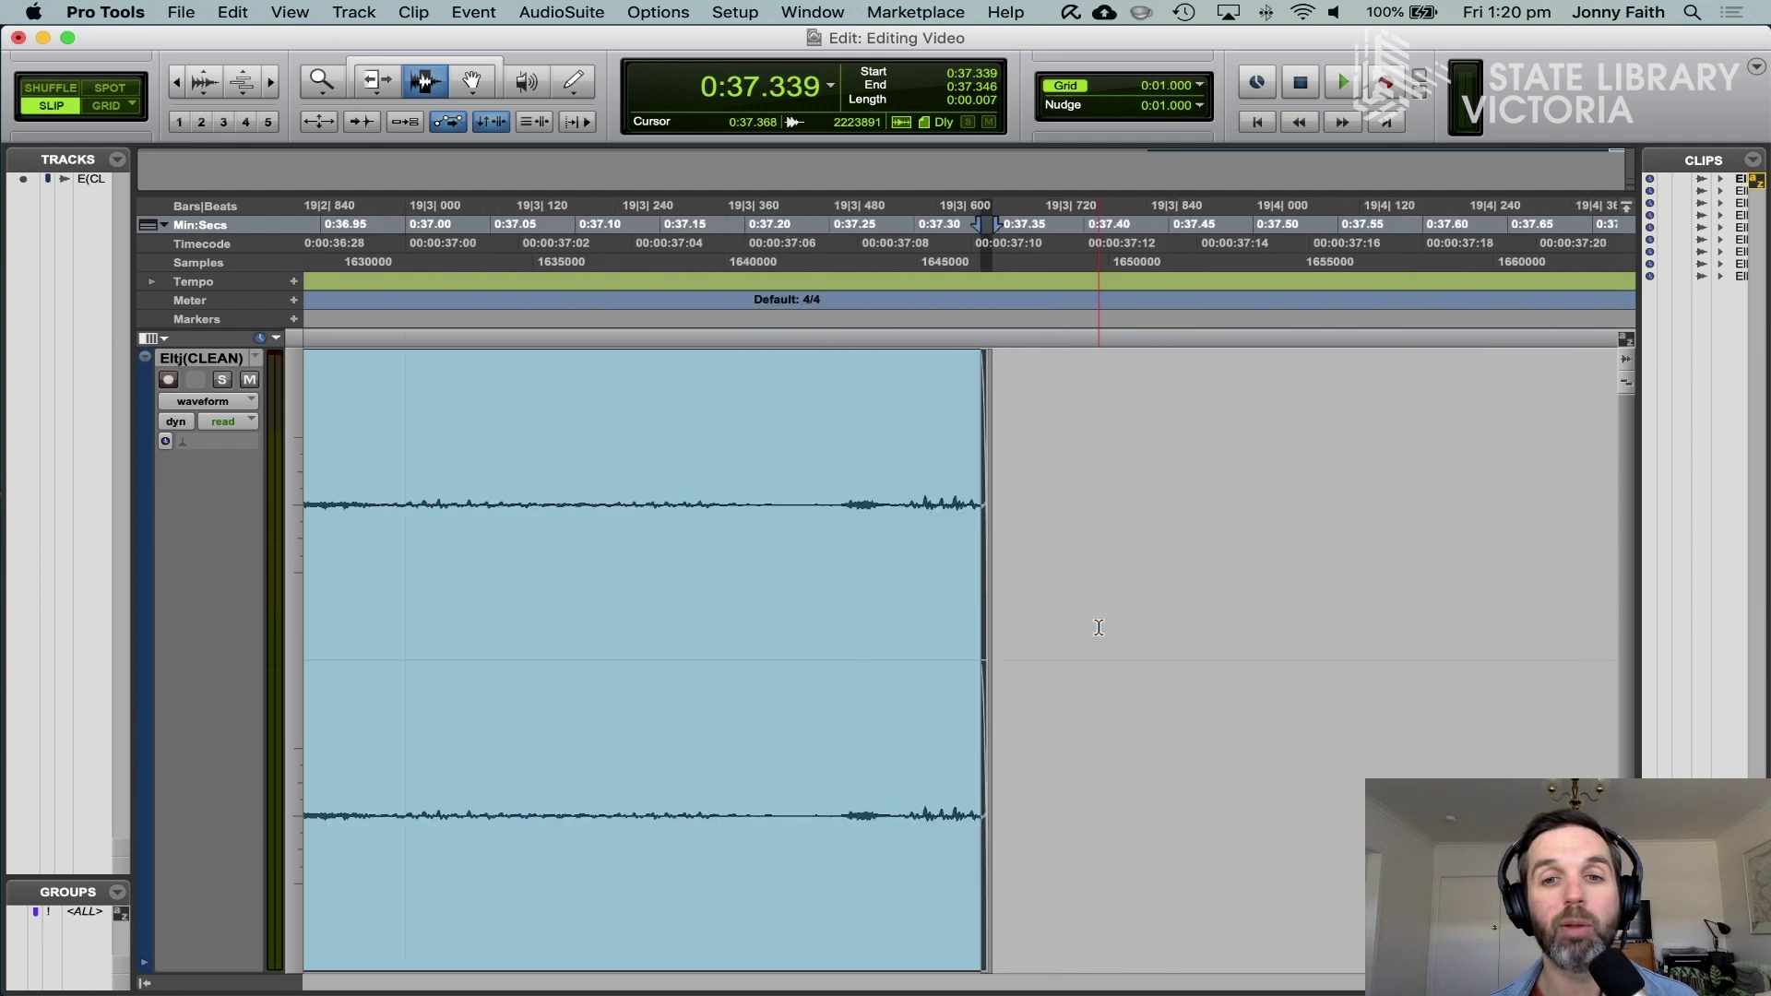
{"action": "key", "text": "super+bracketleft"}
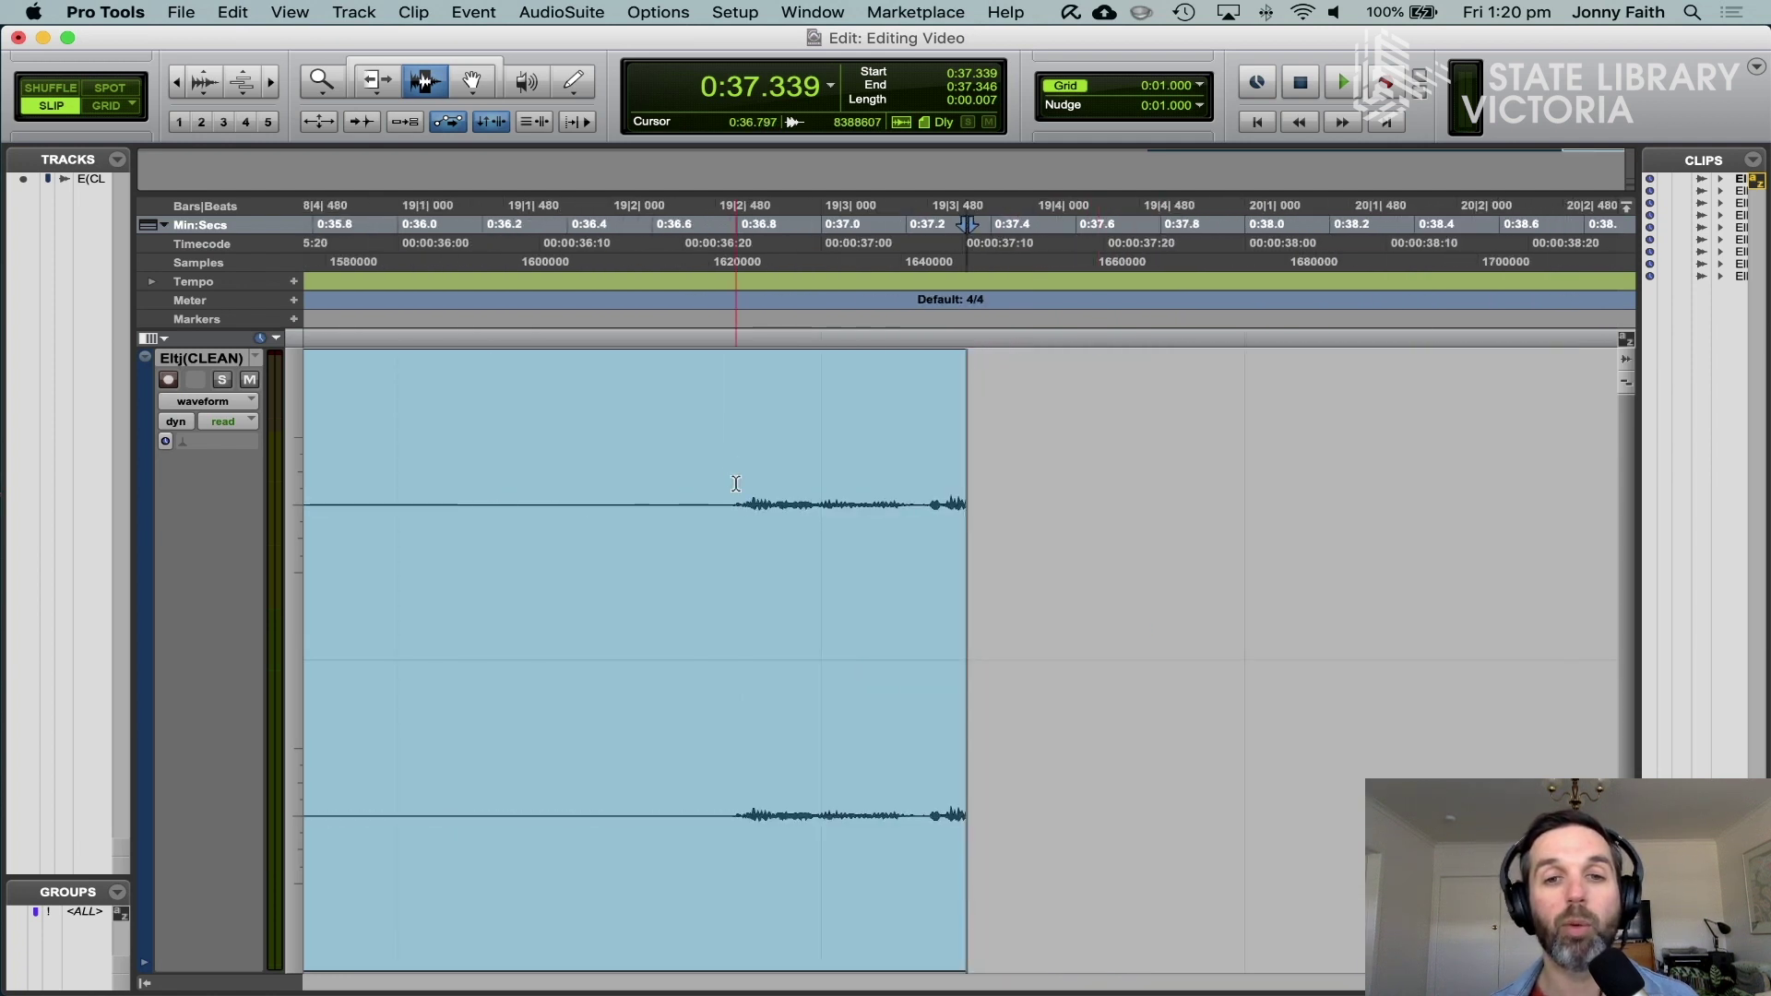
{"action": "left_click_drag", "start_coordinate": [736, 487], "coordinate": [1151, 495]}
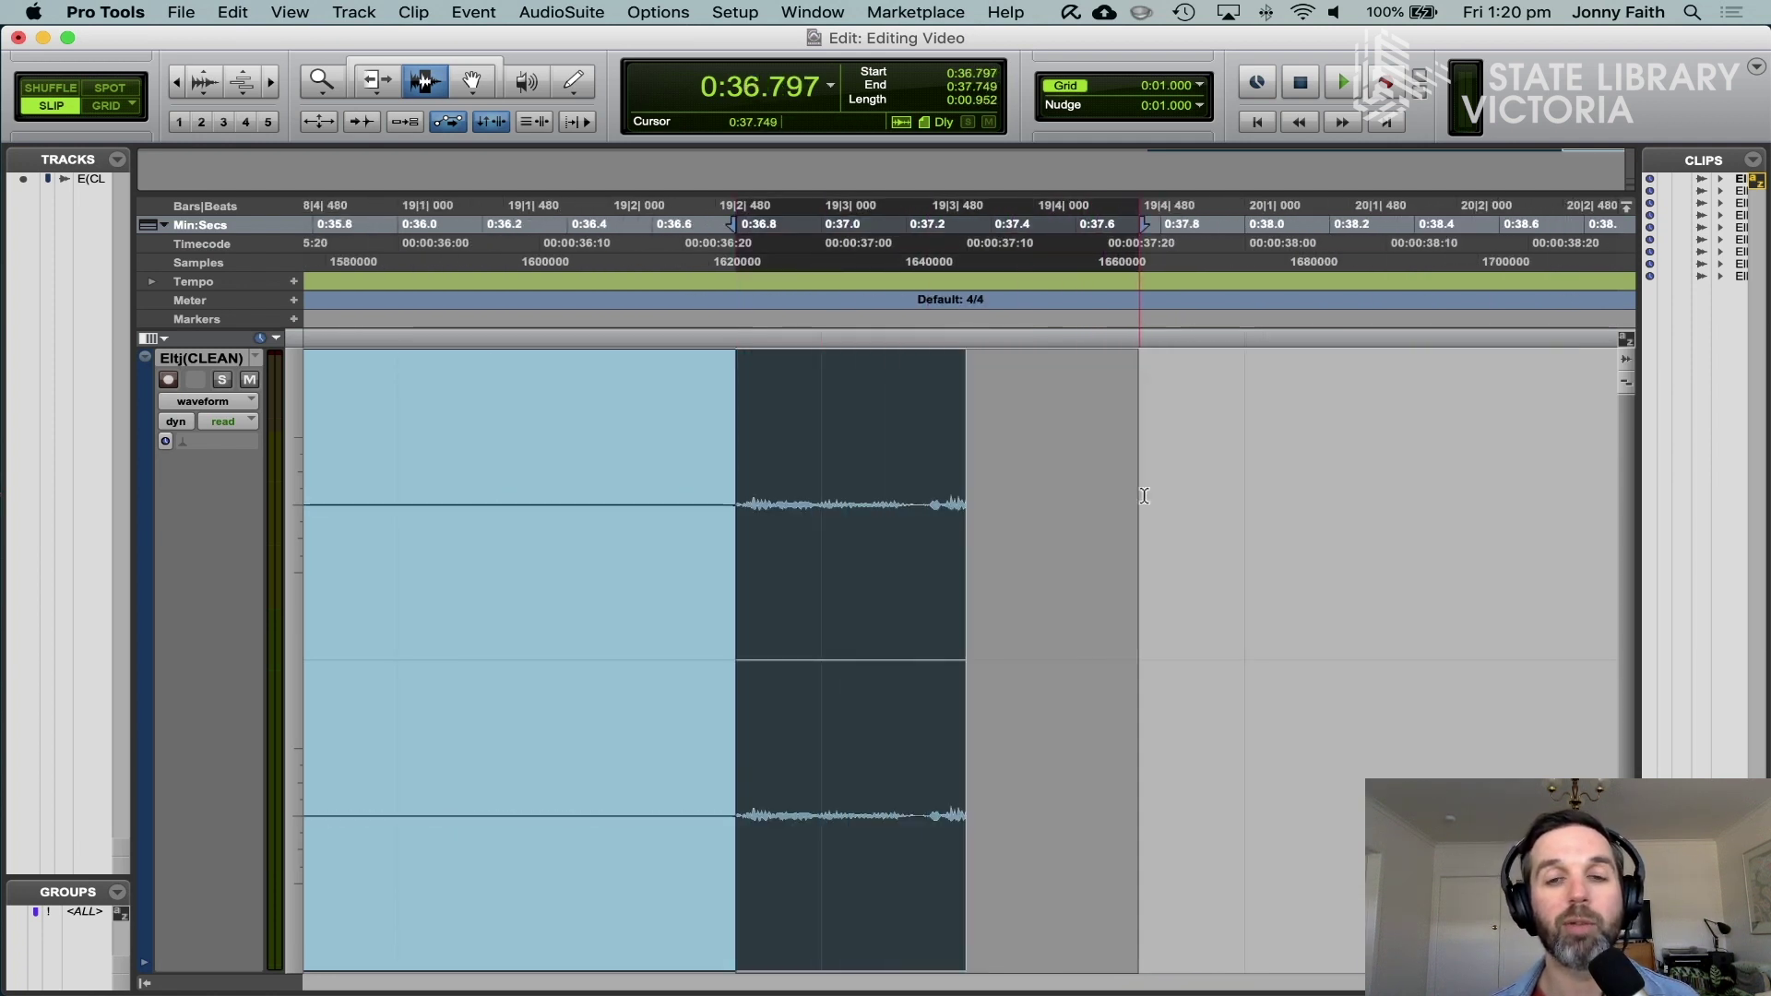
{"action": "key", "text": "space"}
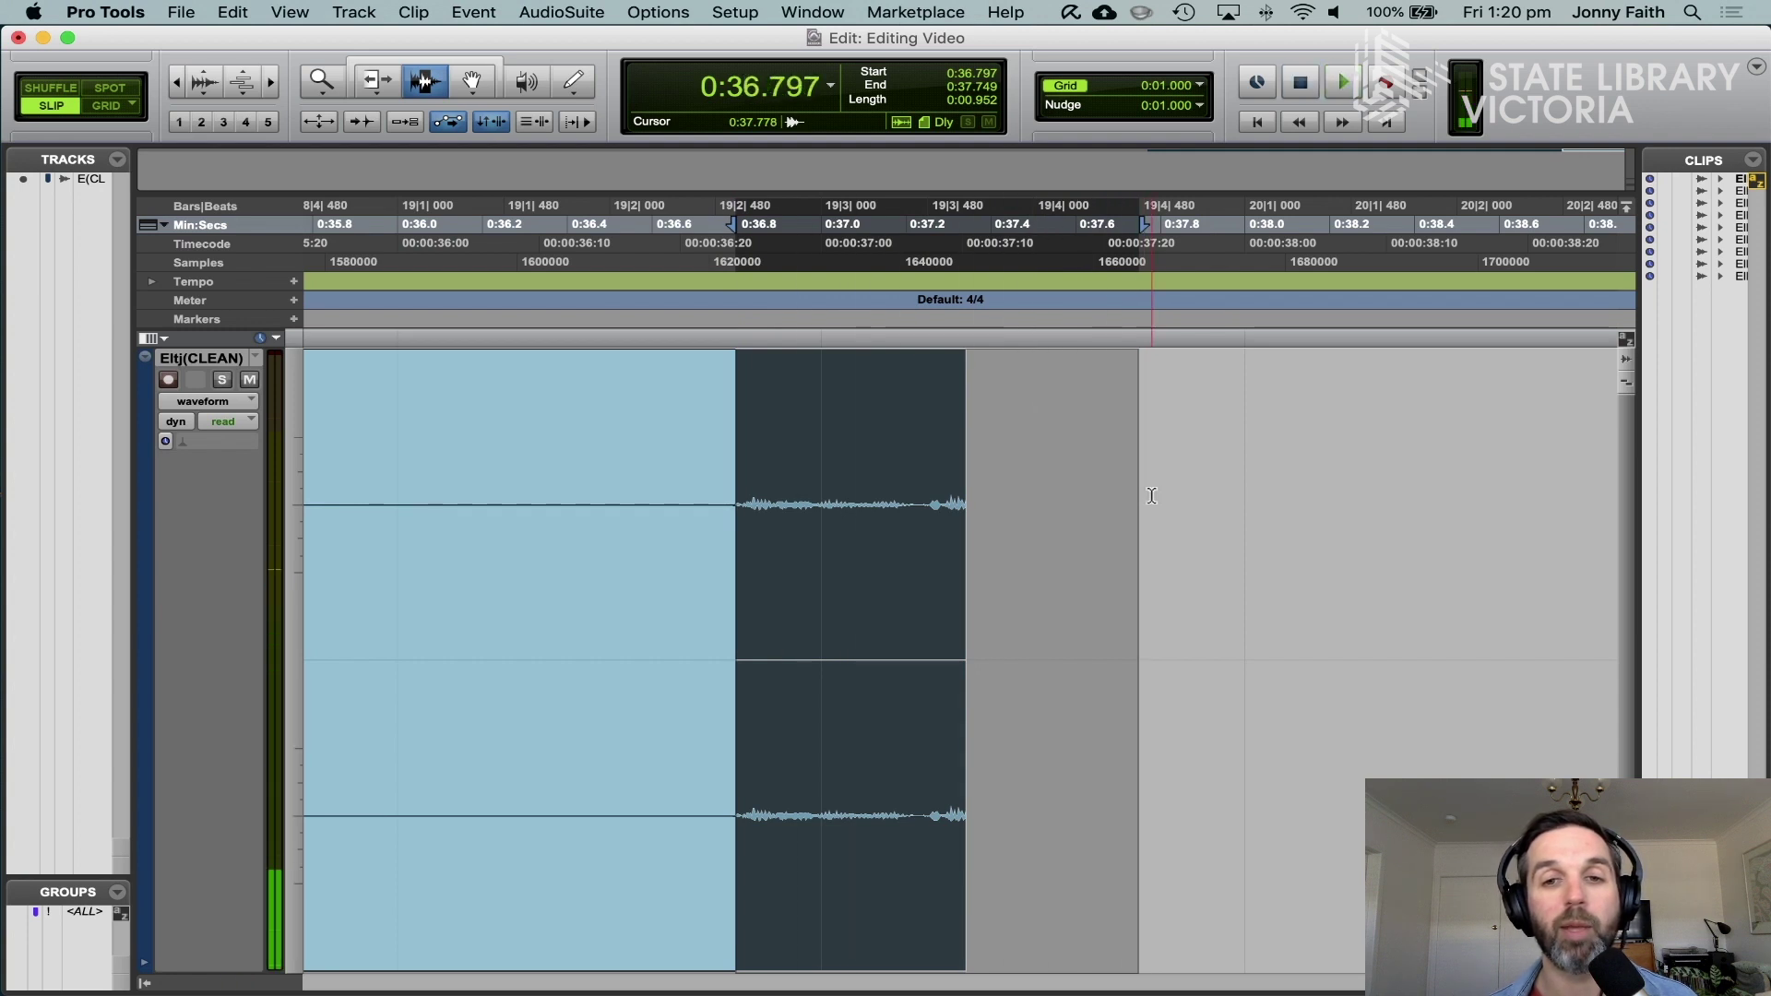
{"action": "left_click", "coordinate": [1013, 552]}
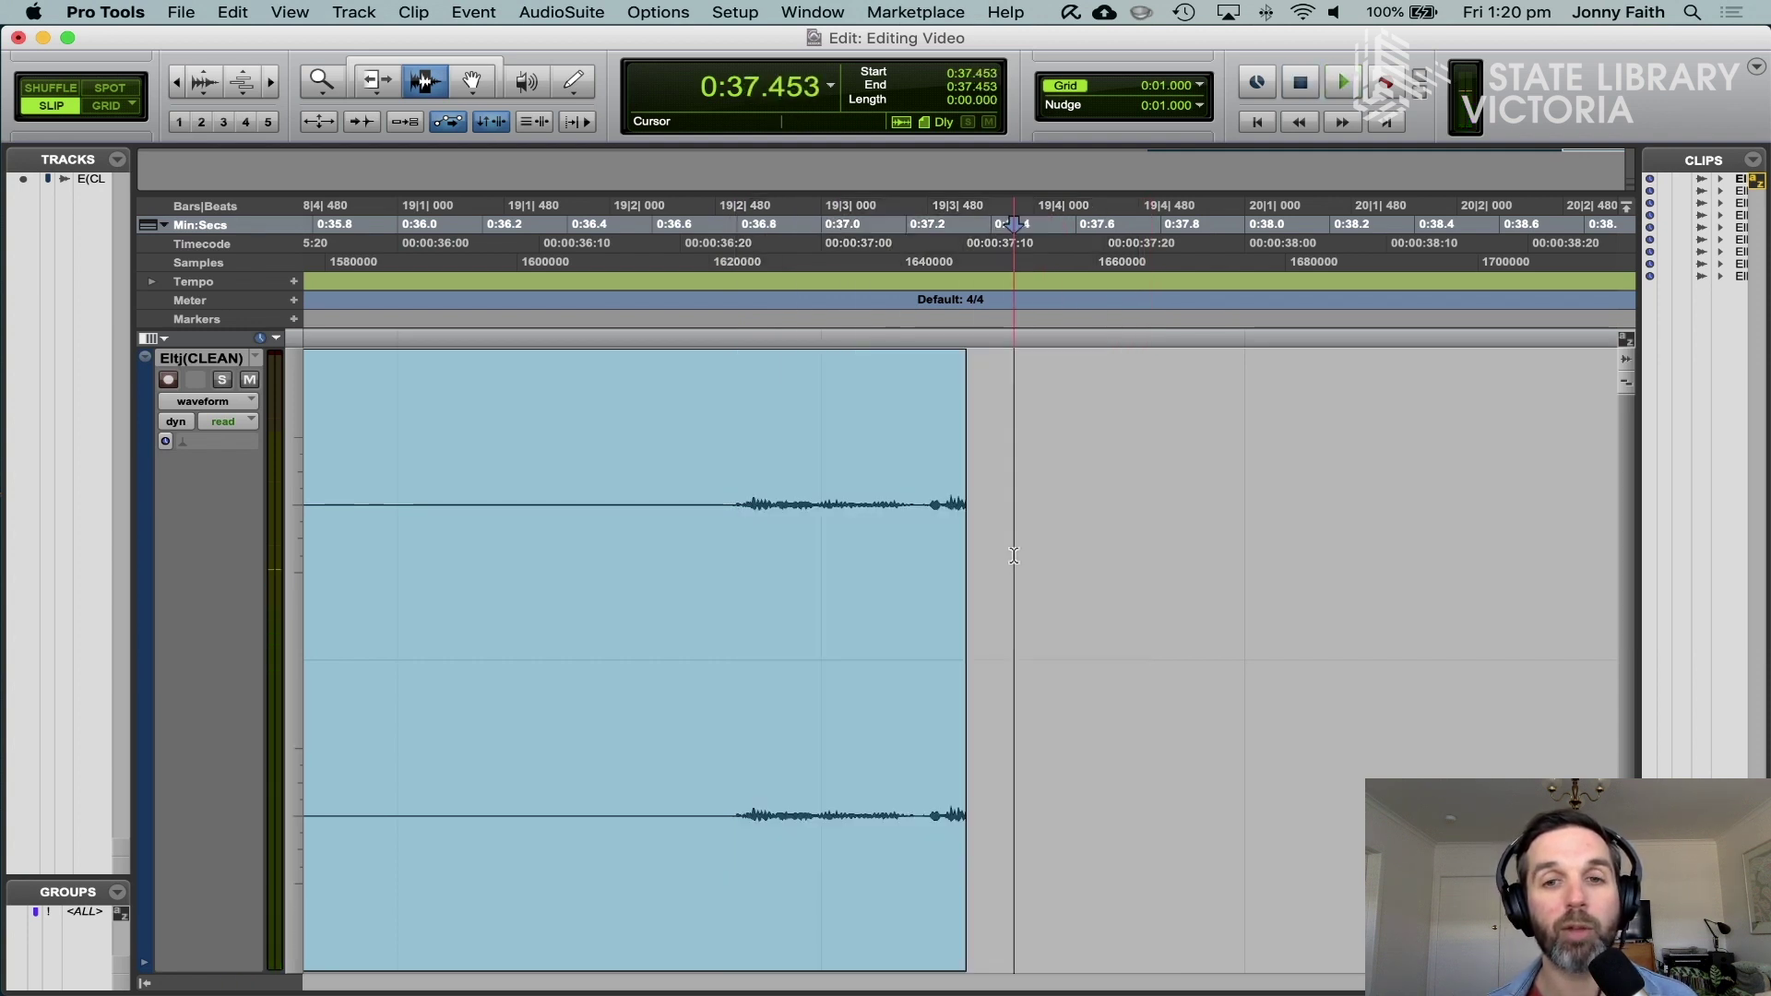
Step: Undo the fade-out at the clip's end and create a new one from 0:37.334 to 0:37.343 with the Smart Tool
{"action": "left_click", "coordinate": [235, 12]}
{"action": "left_click", "coordinate": [246, 41]}
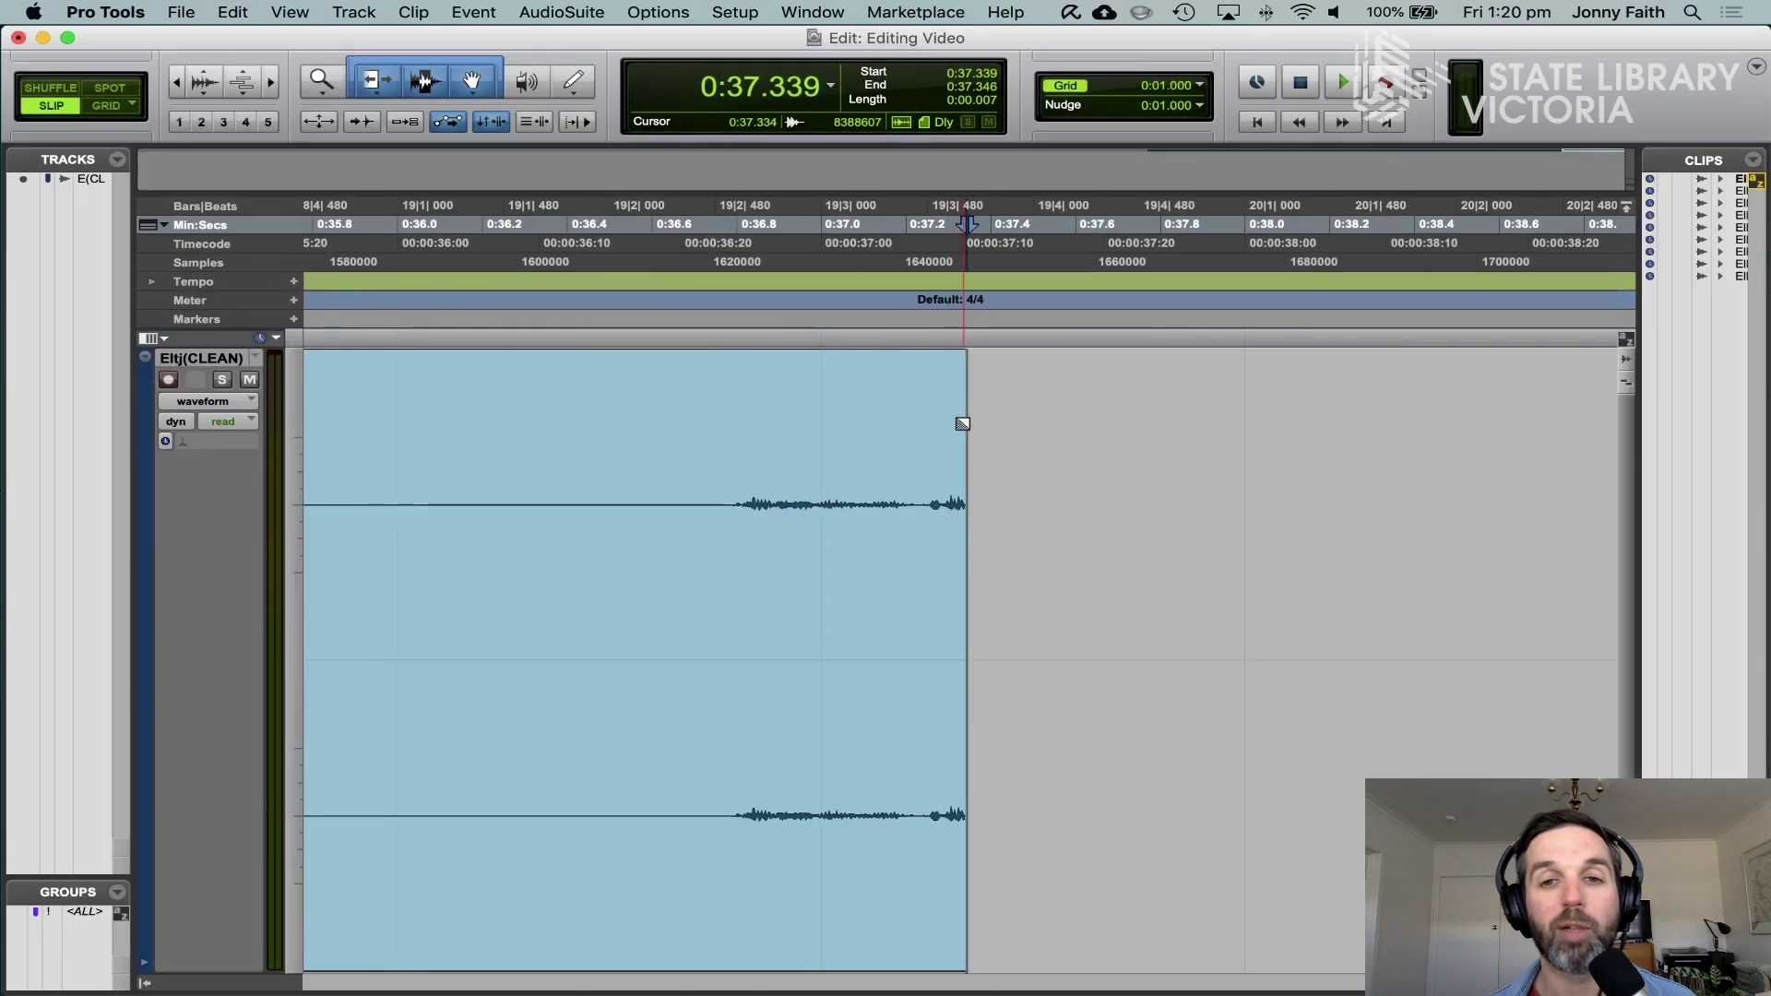
{"action": "left_click", "coordinate": [962, 424]}
{"action": "key", "text": "super+Tab"}
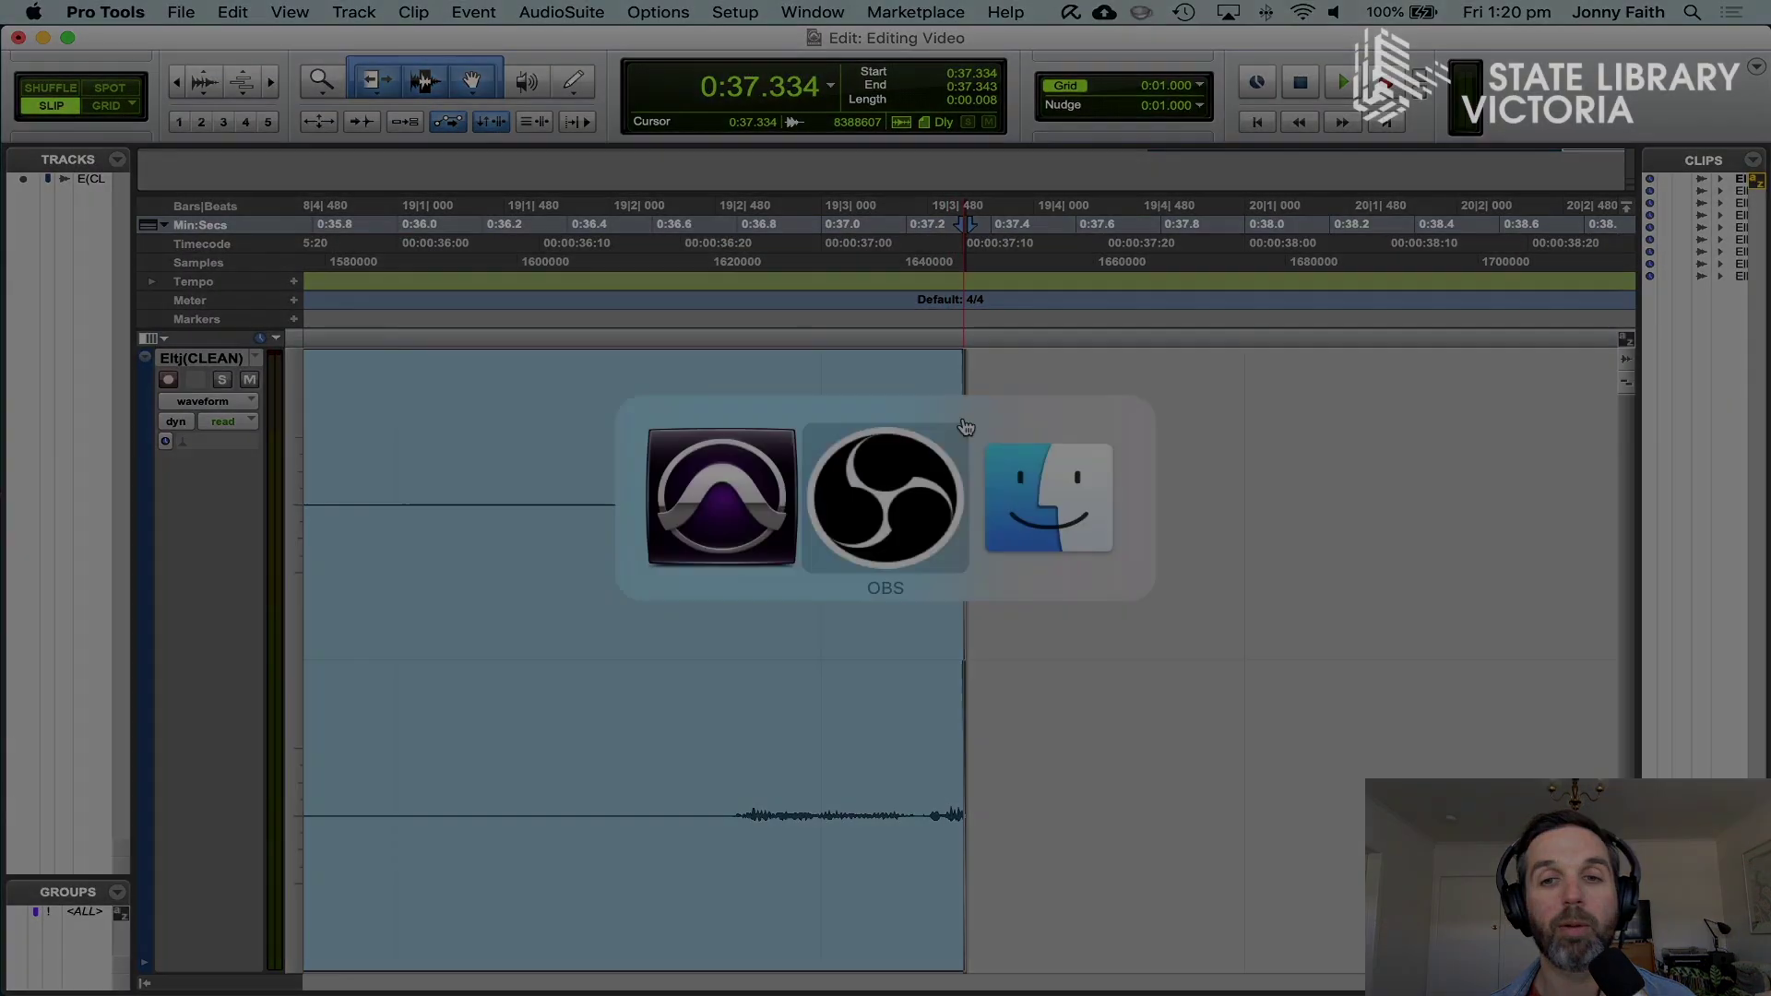